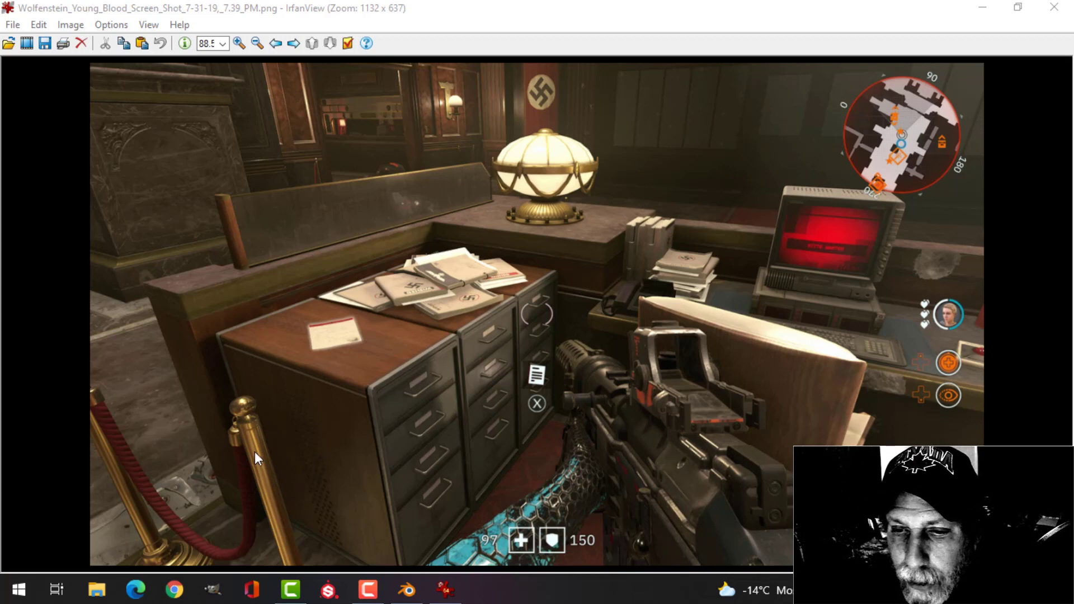
Switch to Blender and examine the whole reference image of the posts and rope in a maximized viewport
left_click(414, 595)
scroll(612, 287, "up", 2)
middle_click_drag(664, 256, 544, 306, "shift")
scroll(537, 319, "down", 1)
scroll(544, 306, "up", 1)
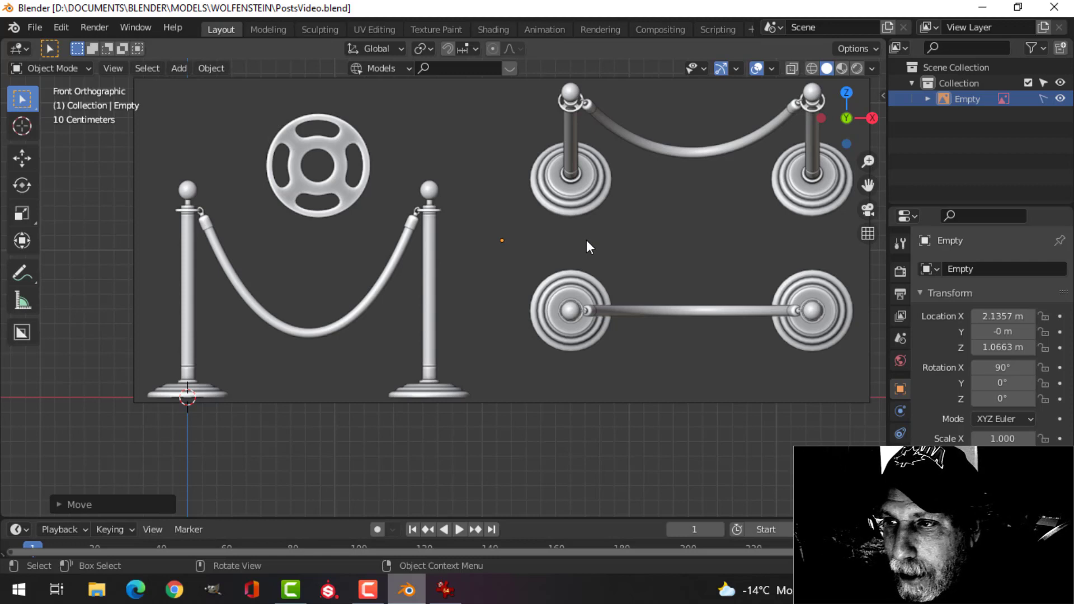
scroll(634, 250, "down", 1)
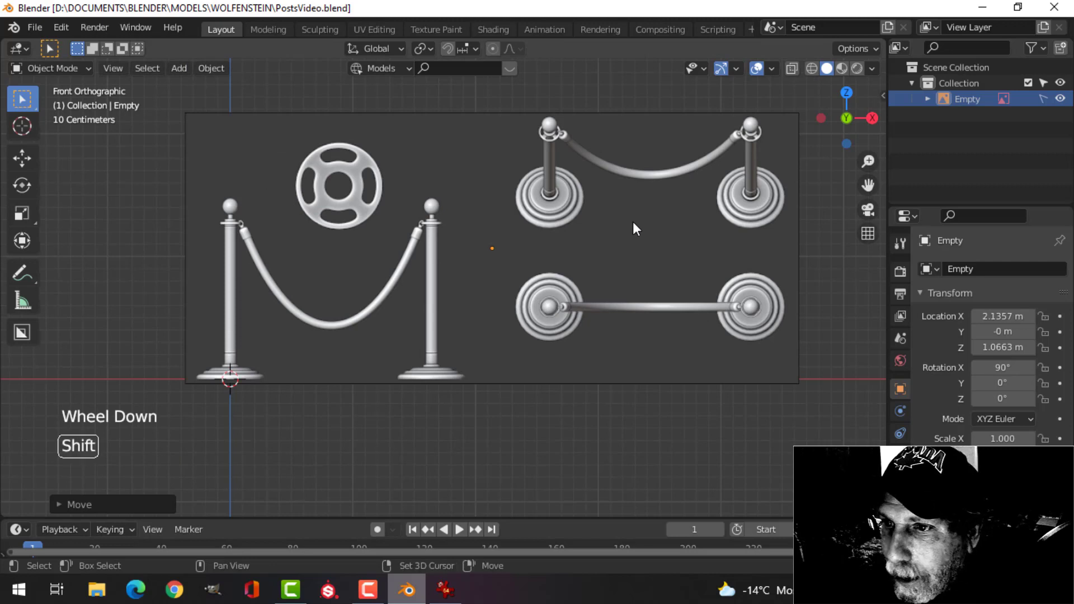
middle_click_drag(632, 222, 659, 321, "shift")
scroll(596, 225, "up", 1)
scroll(565, 237, "down", 1)
key("ctrl+space")
scroll(616, 277, "up", 1)
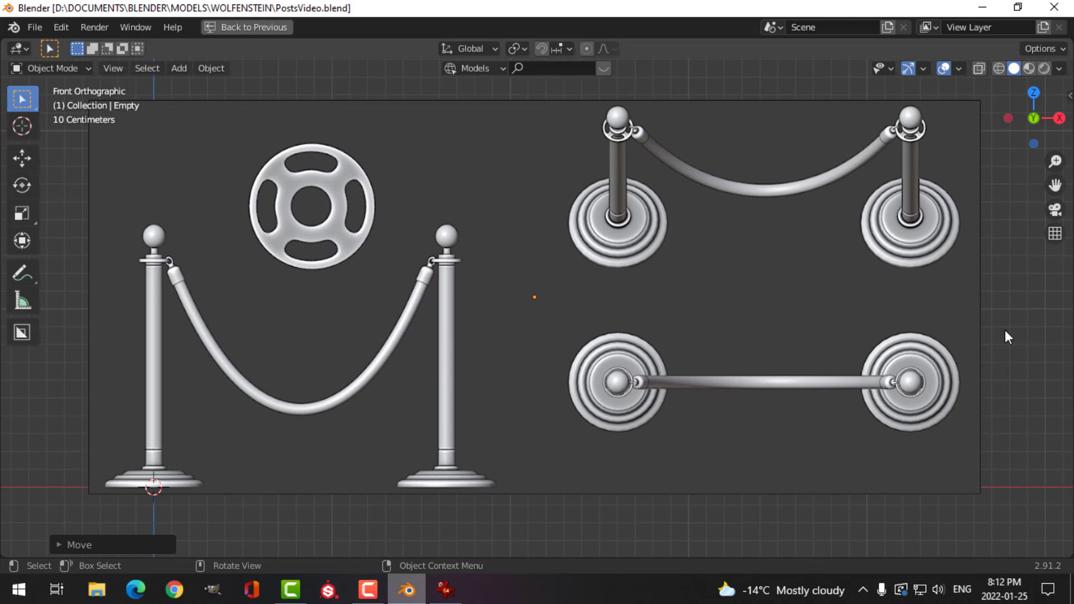
Restore the normal layout and examine the base of the first post in the front-view reference
left_click(259, 28)
scroll(496, 301, "down", 1)
middle_click_drag(495, 301, 559, 257, "shift")
scroll(468, 286, "up", 2)
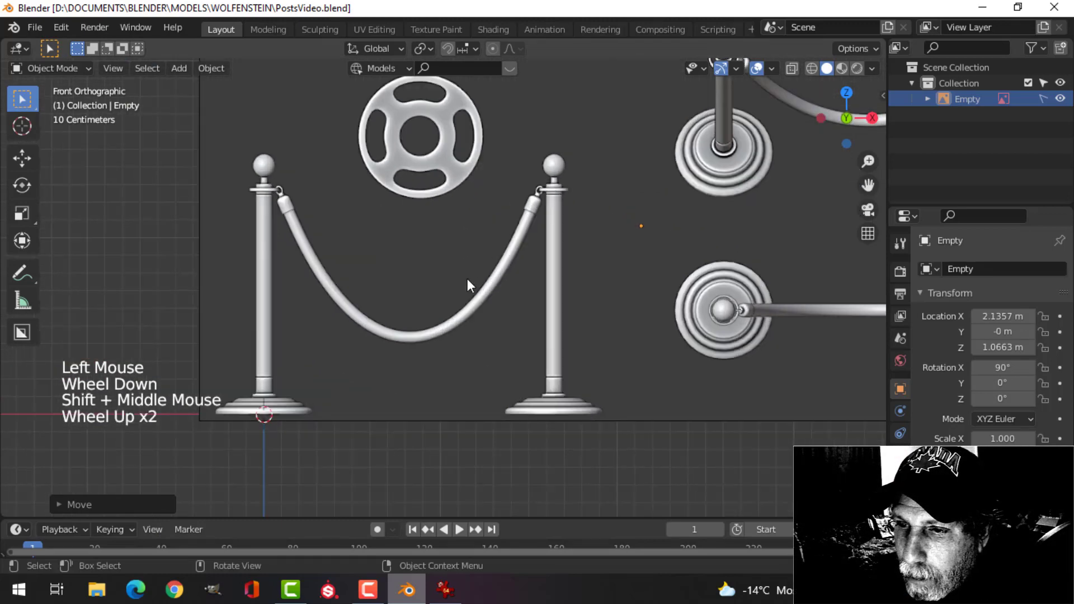
scroll(468, 285, "up", 1)
middle_click_drag(468, 285, 593, 247, "shift")
middle_click_drag(489, 307, 565, 196, "shift")
scroll(526, 222, "up", 3)
scroll(510, 270, "up", 1)
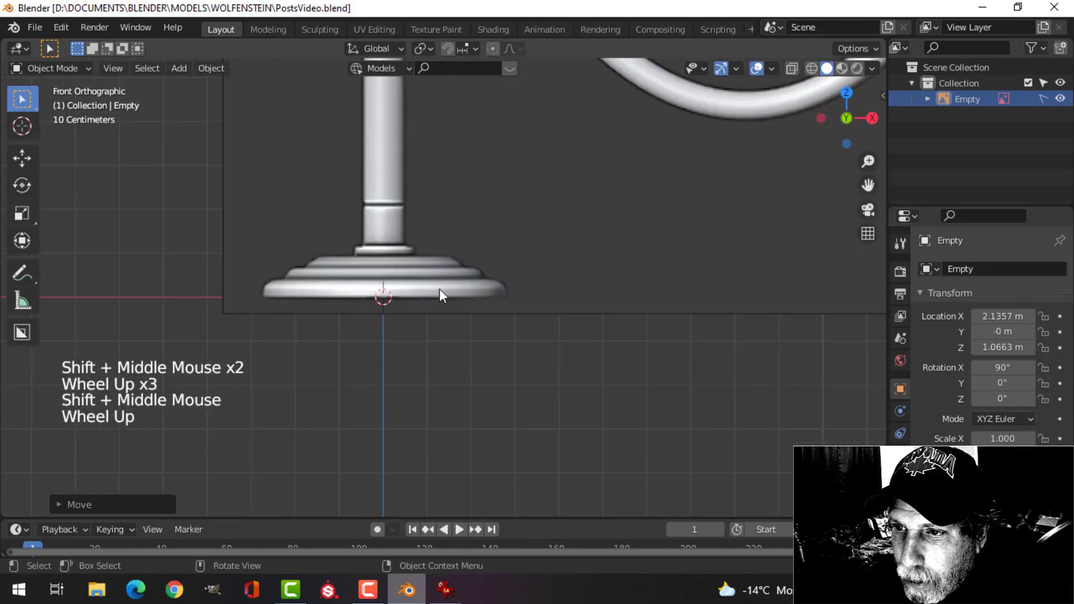
scroll(527, 220, "down", 2)
scroll(561, 213, "down", 2)
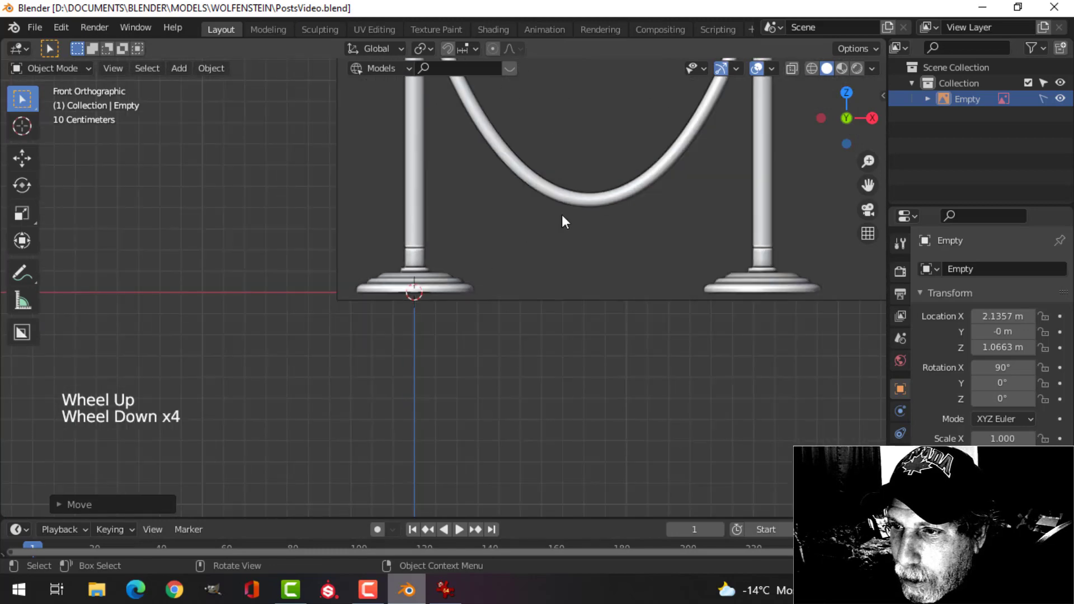
Add a plane mesh at the origin and merge all its vertices at center into a single vertex
middle_click_drag(562, 214, 559, 245, "shift")
scroll(514, 252, "up", 3)
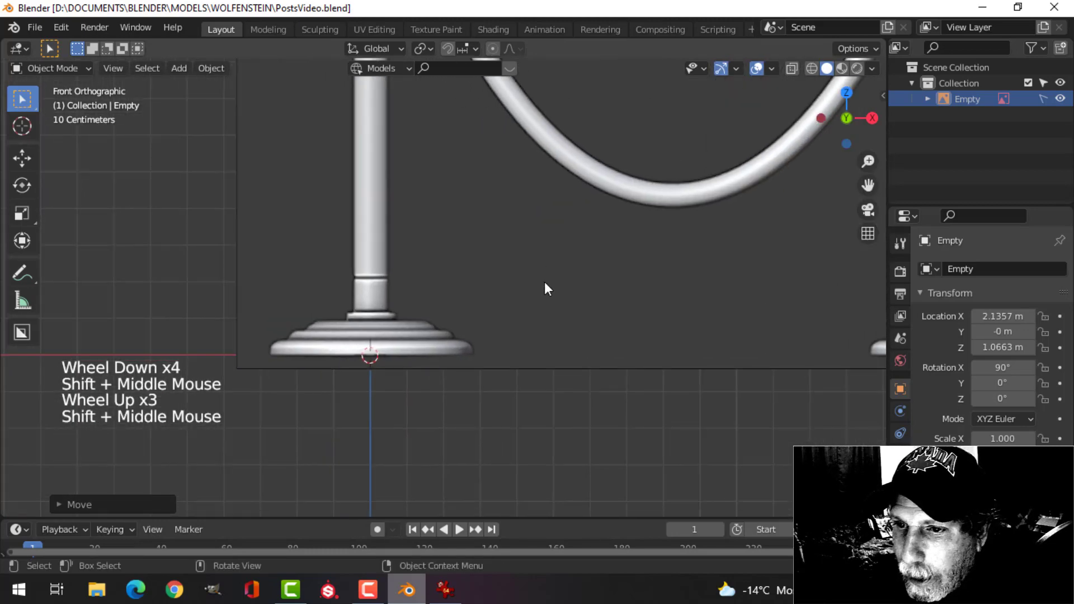
key("shift+a")
mouse_move(545, 272)
mouse_move(497, 99)
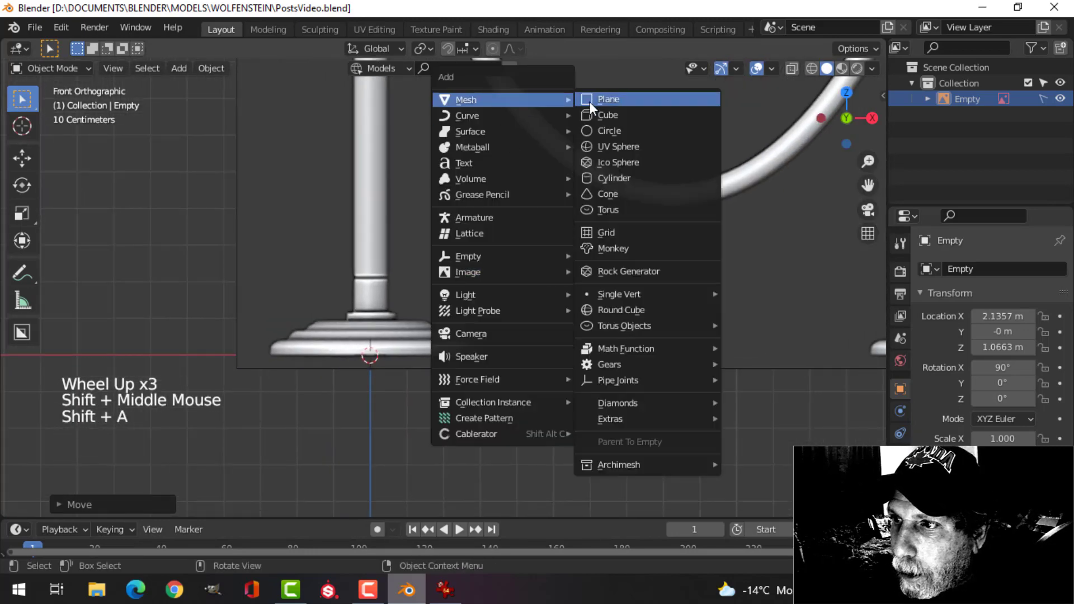
left_click(589, 99)
scroll(565, 278, "down", 4)
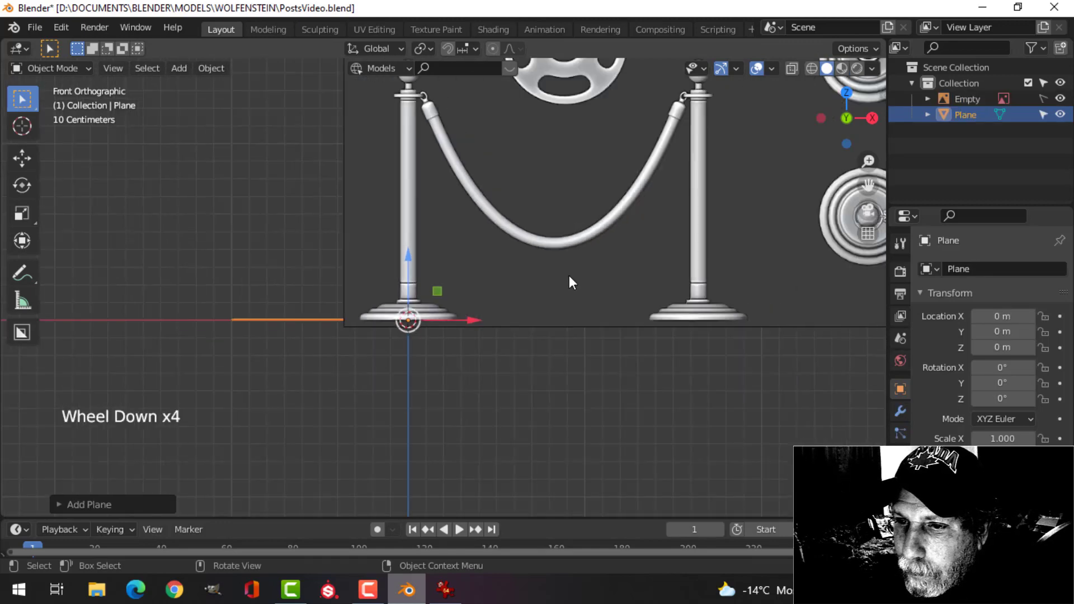
key("Tab")
scroll(612, 285, "up", 2)
key("s")
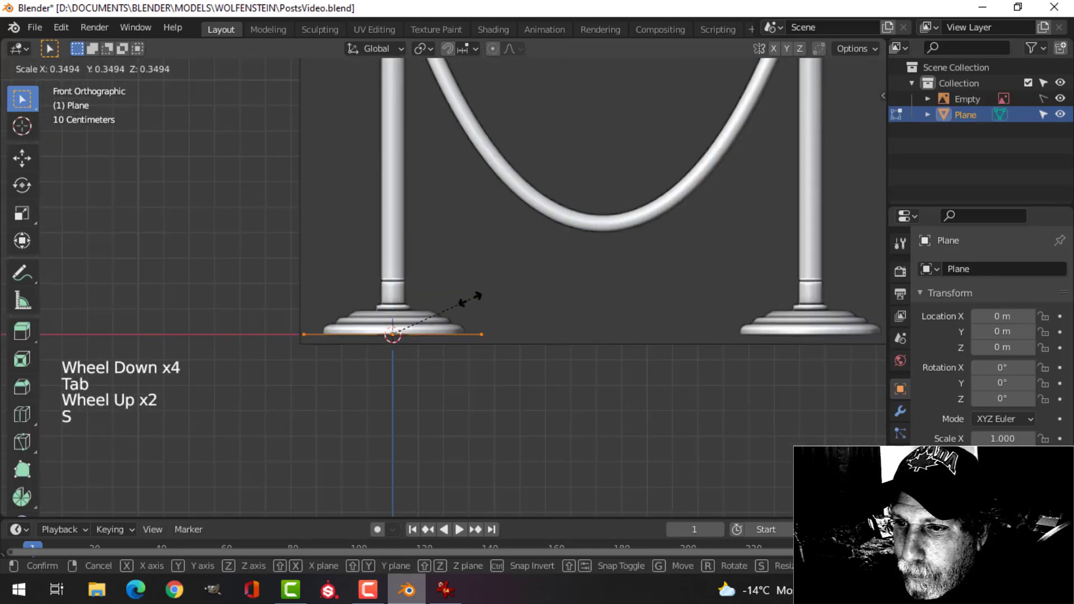
left_click(465, 298)
key("m")
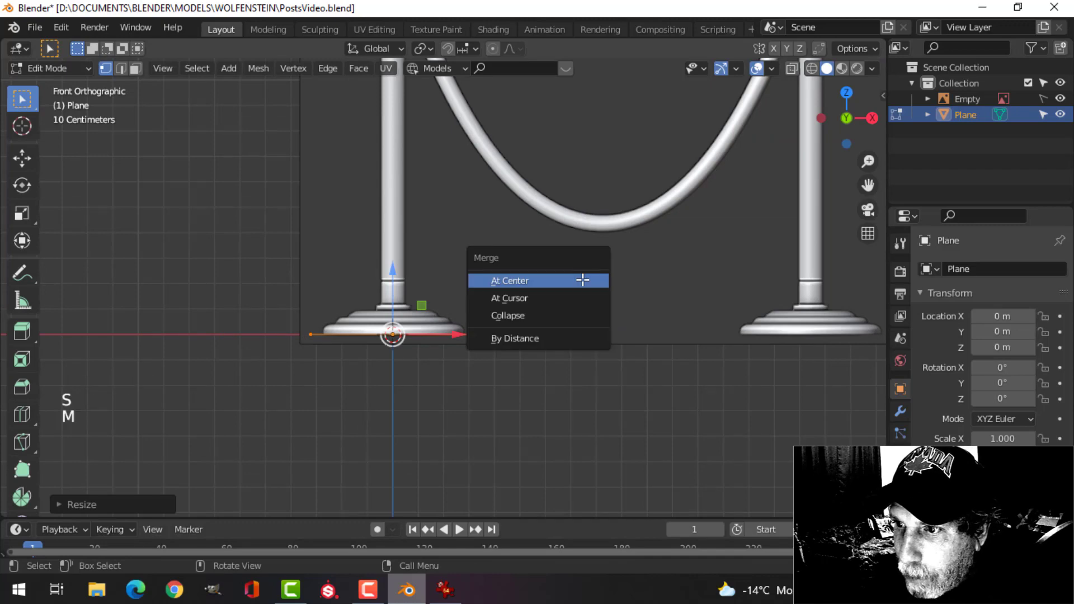
left_click(583, 280)
Move the single vertex along X to the outer bottom corner of the post's base
scroll(511, 310, "up", 4)
middle_click_drag(472, 352, 506, 329, "shift")
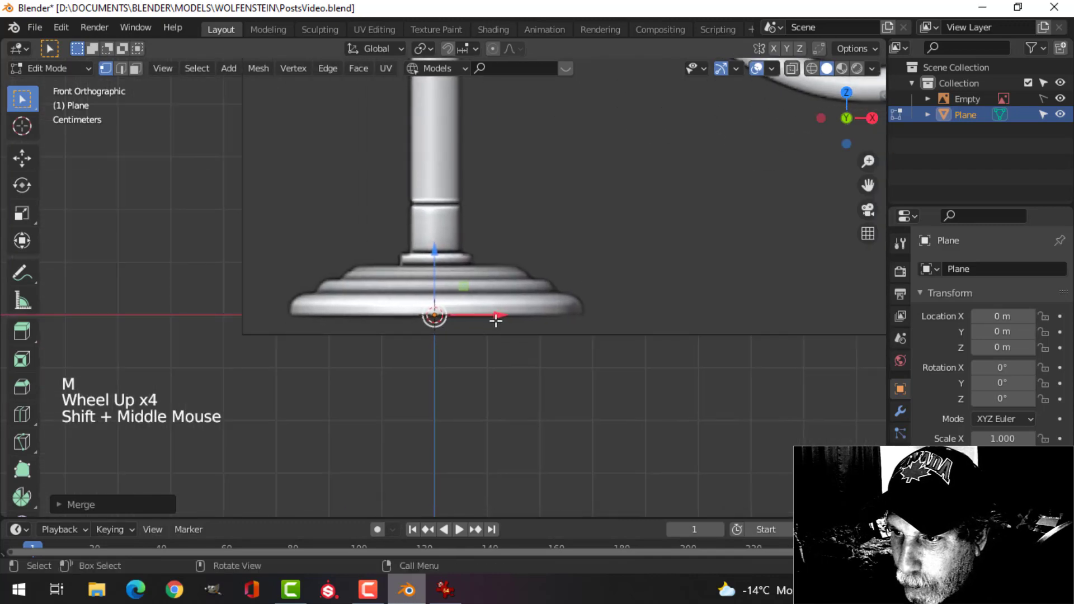
left_click_drag(496, 320, 336, 309)
Extrude the vertex about 0.02 m up the lowest tier's side and again onto its rounded upper edge
scroll(336, 309, "up", 3)
middle_click_drag(392, 302, 559, 238, "shift")
scroll(505, 259, "up", 2)
middle_click_drag(506, 259, 505, 313, "shift")
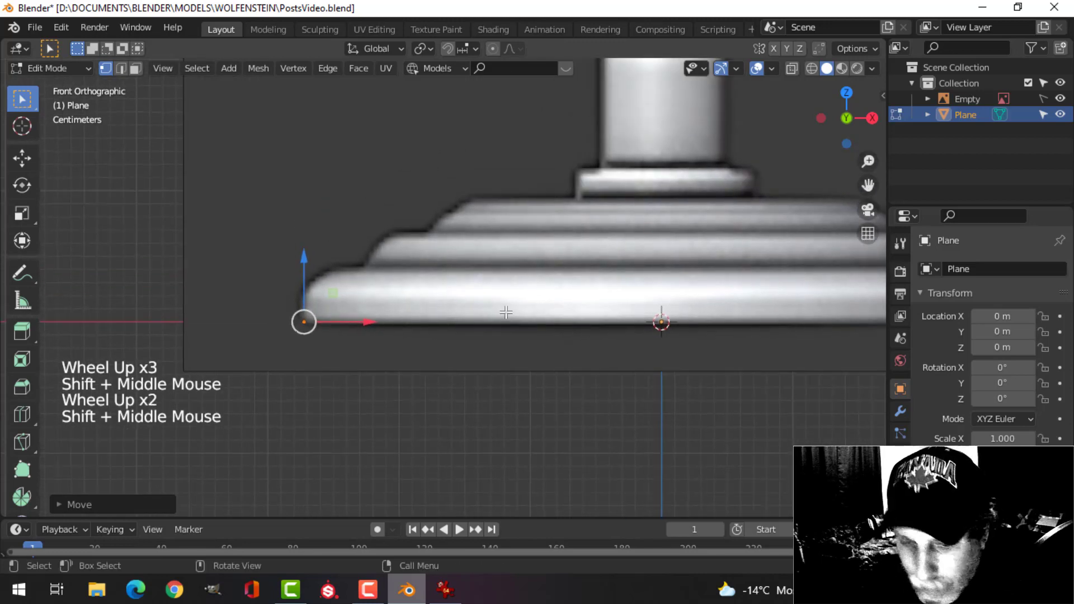
key("e")
right_click(506, 312)
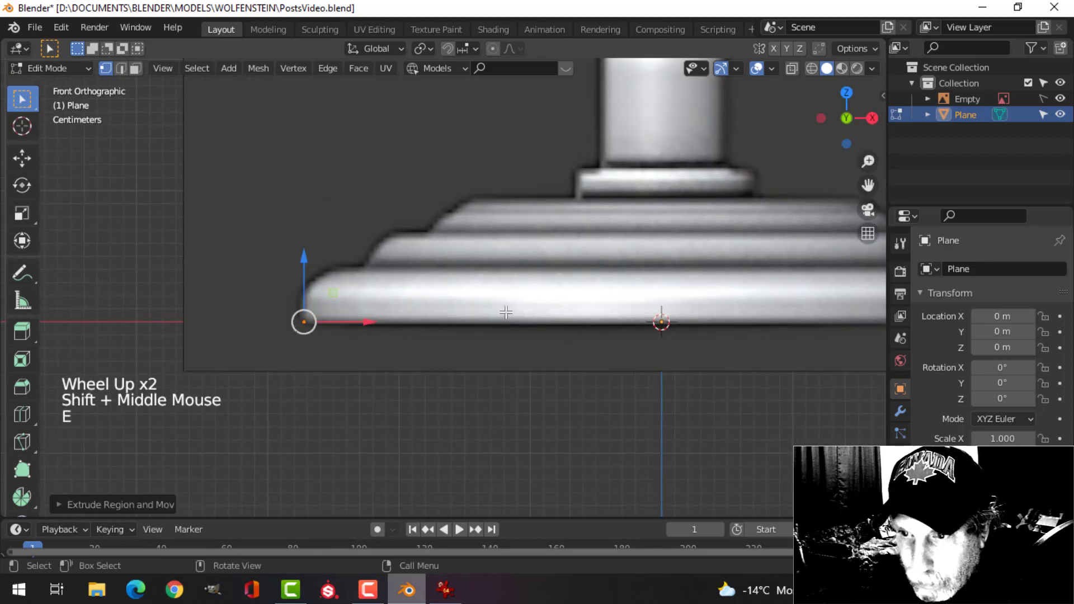
key("g")
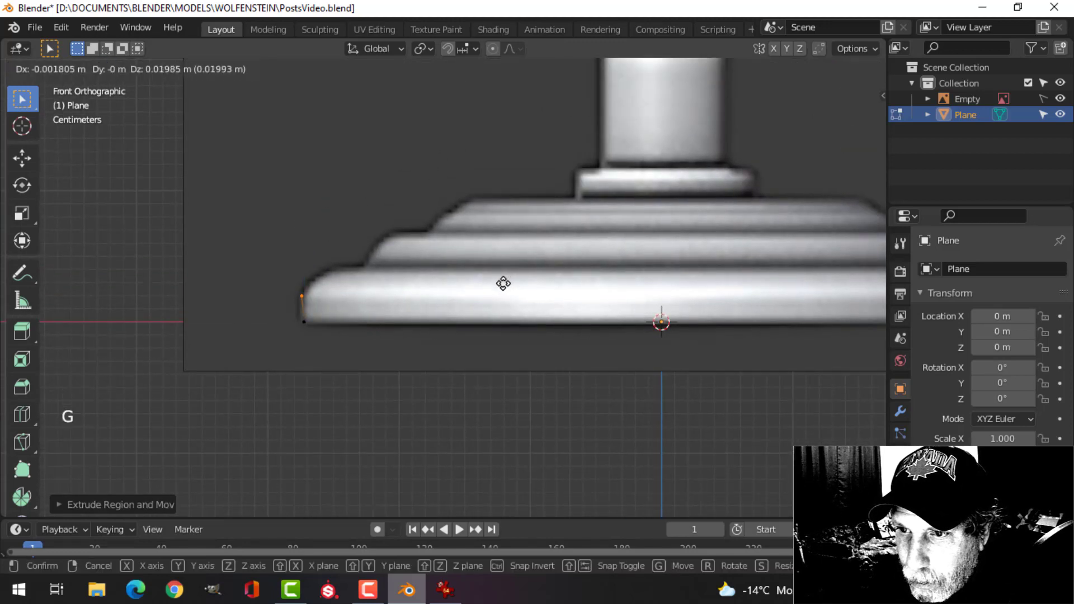
left_click(503, 284)
key("e")
right_click(512, 272)
key("g")
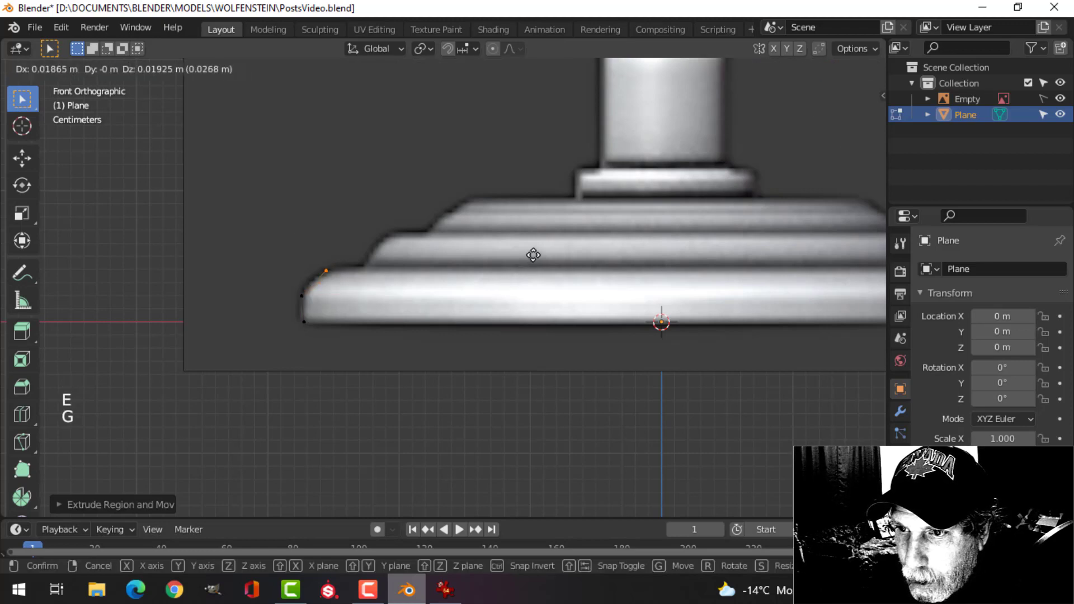
left_click(533, 255)
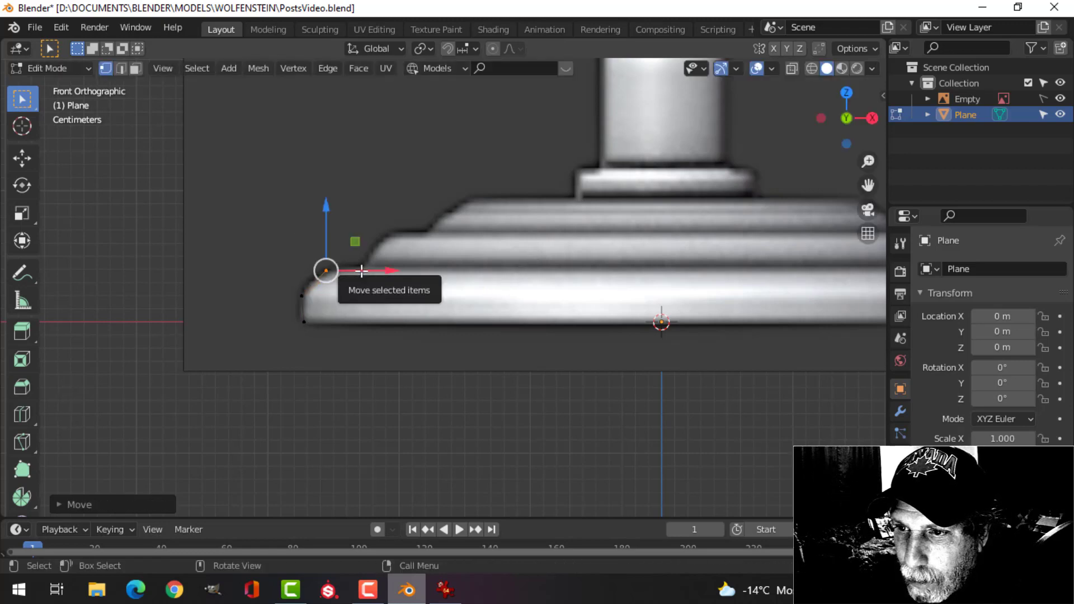
Extrude the profile across the lowest tier's ledge and over the middle tier's rounded edge to the foot of the top tier
key("e")
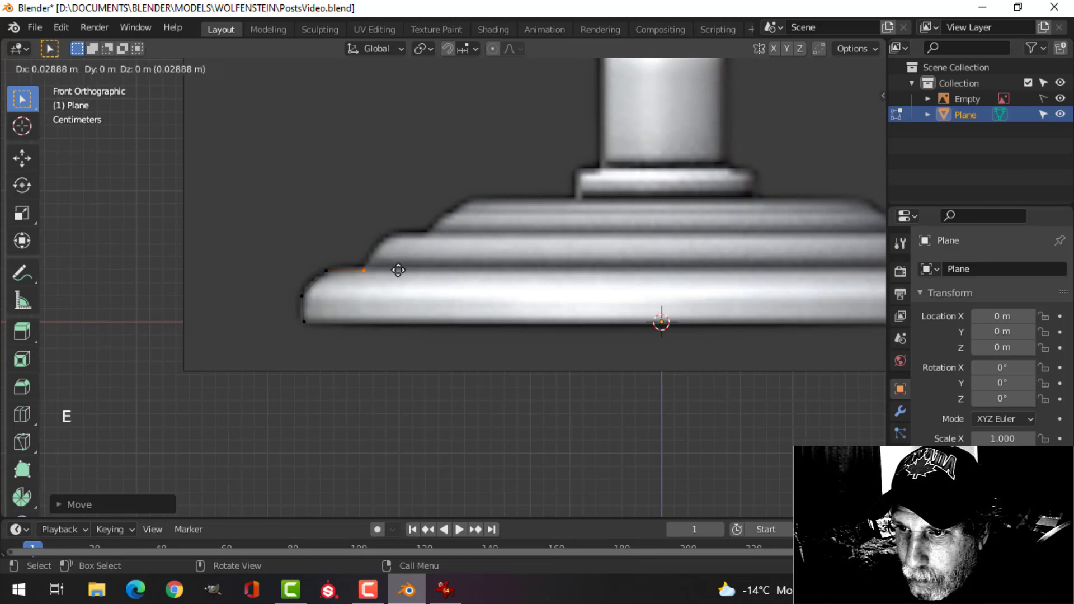
left_click(395, 270)
key("e")
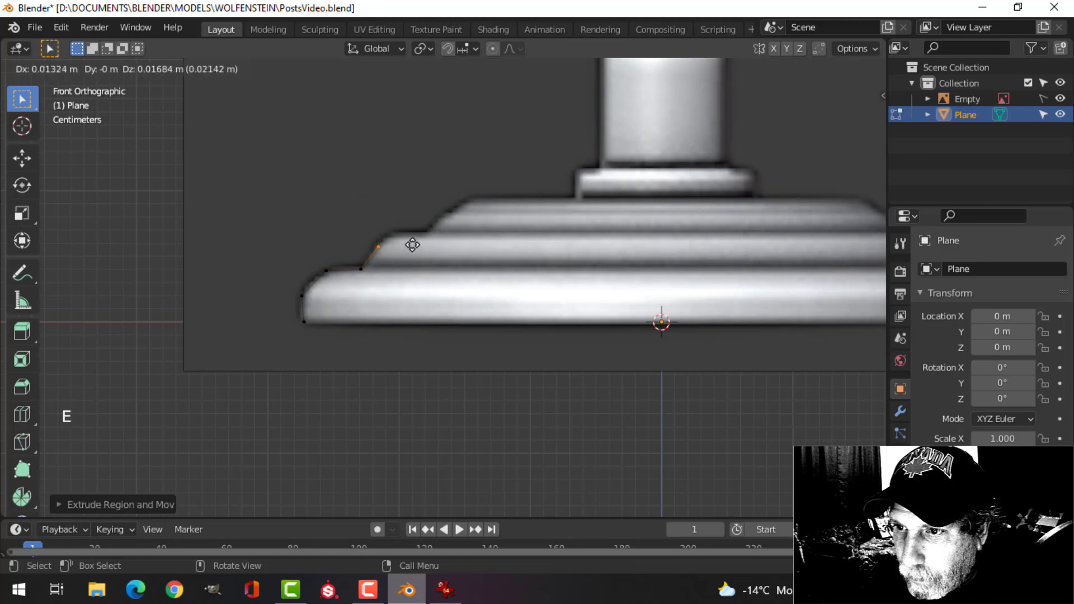
left_click(413, 242)
key("e")
left_click(435, 232)
key("e")
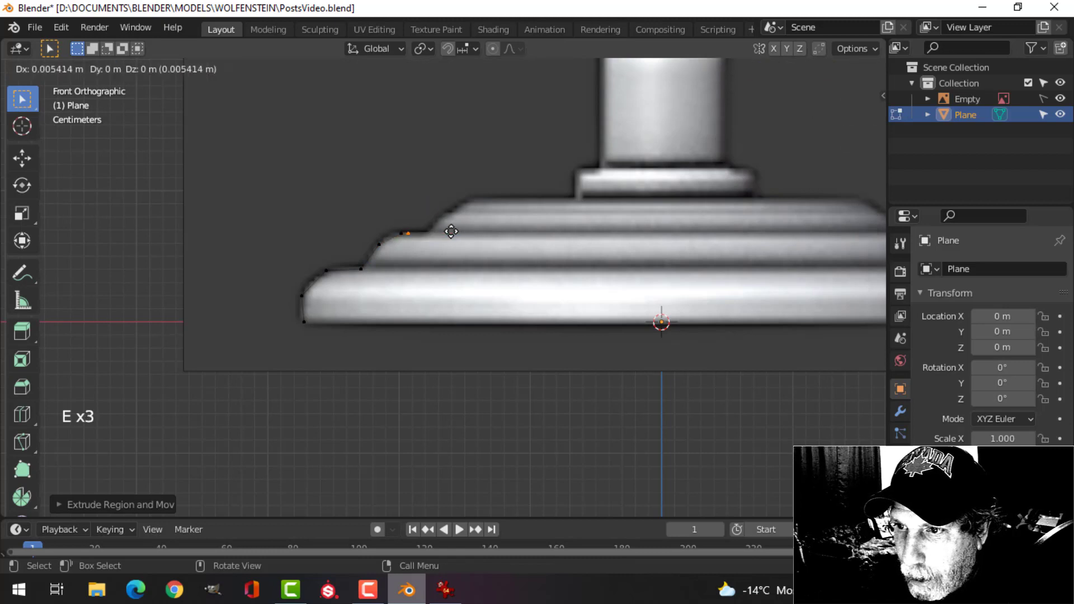
left_click(462, 232)
Extrude a chain of short segments following the curved, stepped edge of the top tier up to its flat surface
middle_click_drag(463, 232, 410, 270, "shift")
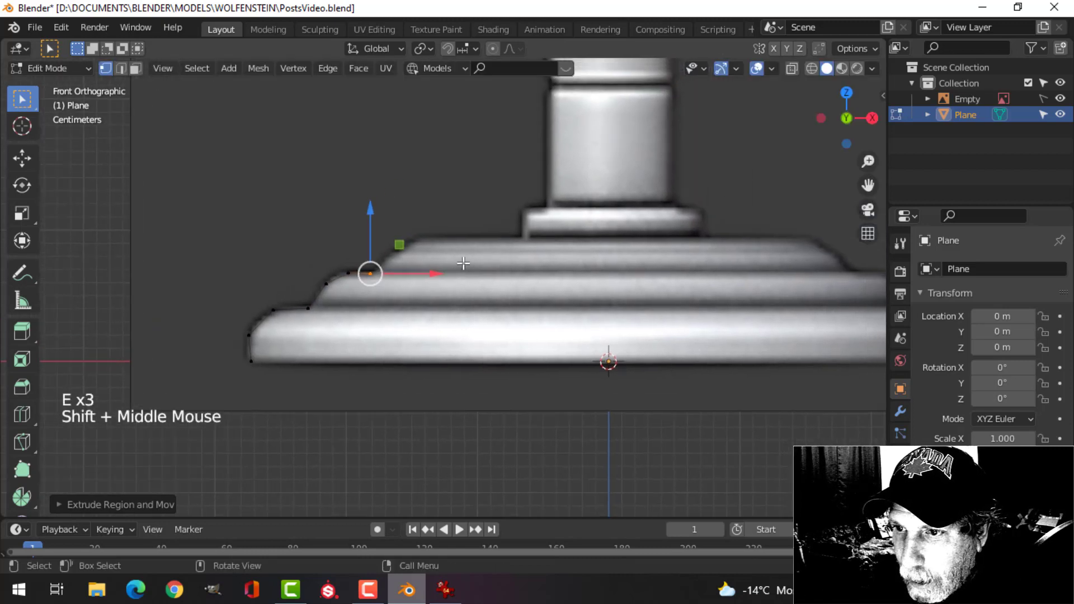
scroll(464, 262, "up", 2)
key("e")
left_click(479, 244)
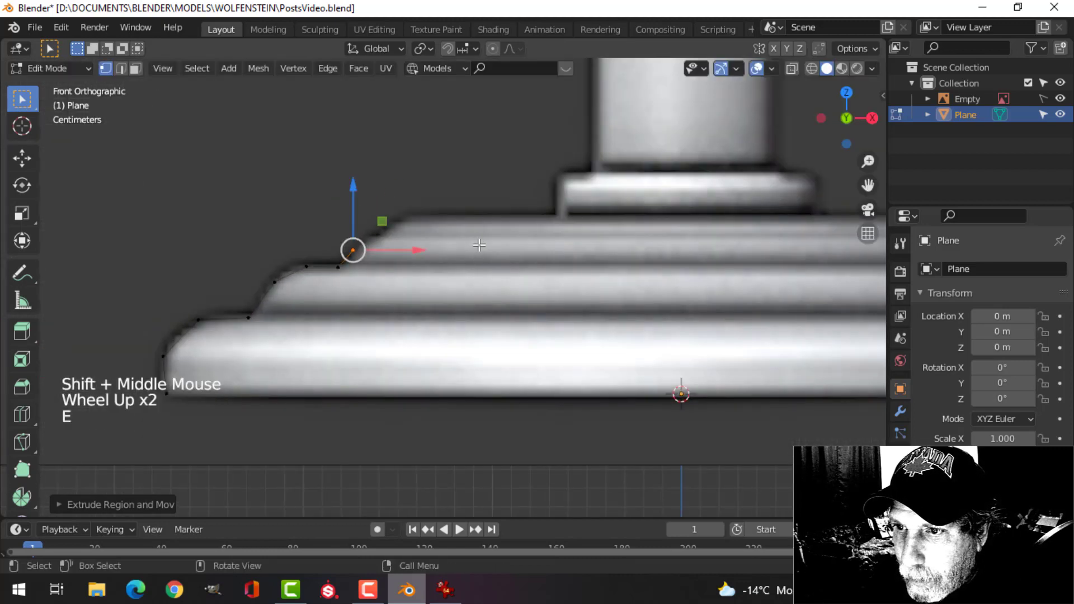
key("e")
left_click(493, 233)
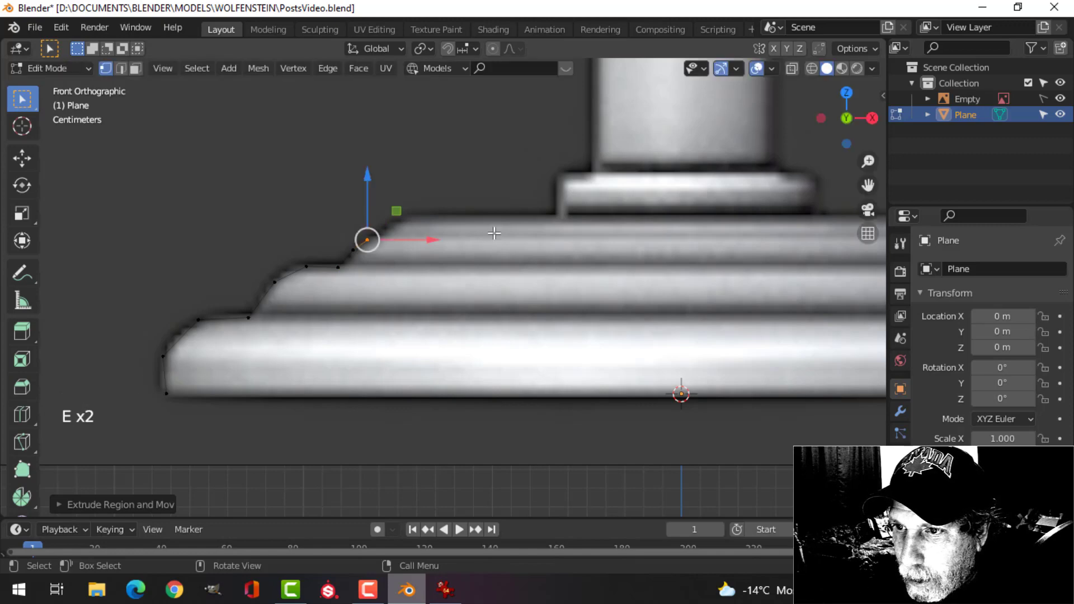
key("e")
left_click(507, 230)
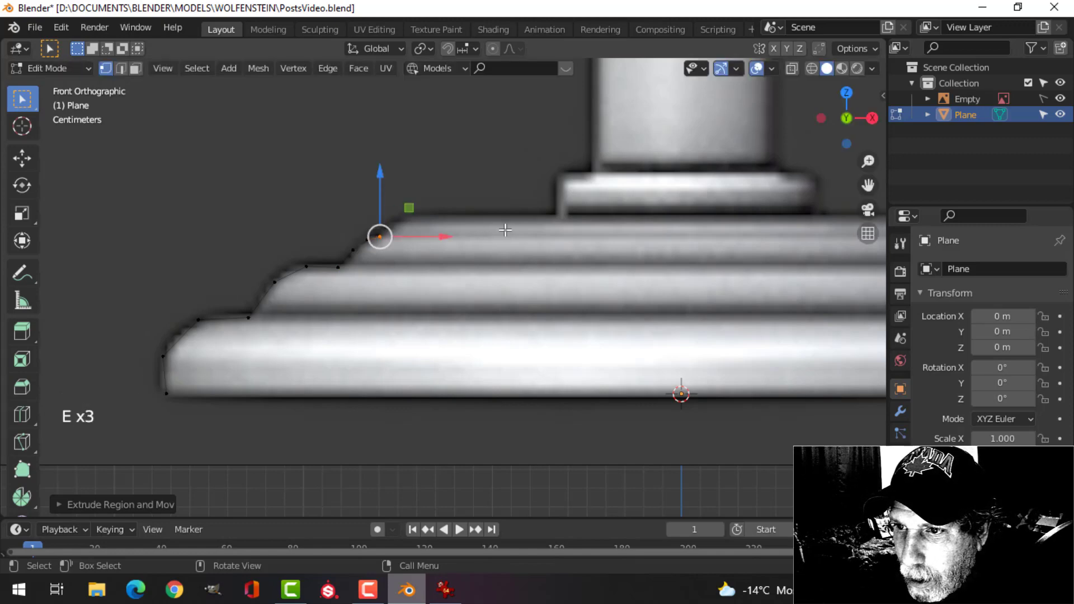
scroll(498, 221, "up", 3)
middle_click_drag(498, 221, 529, 263, "shift")
key("e")
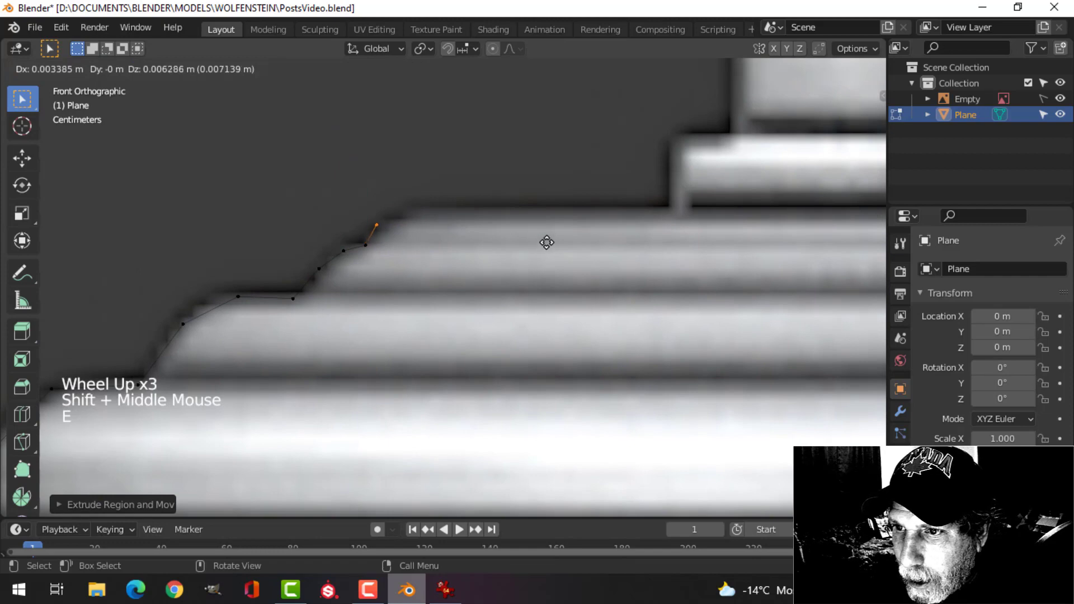
left_click(554, 242)
key("e")
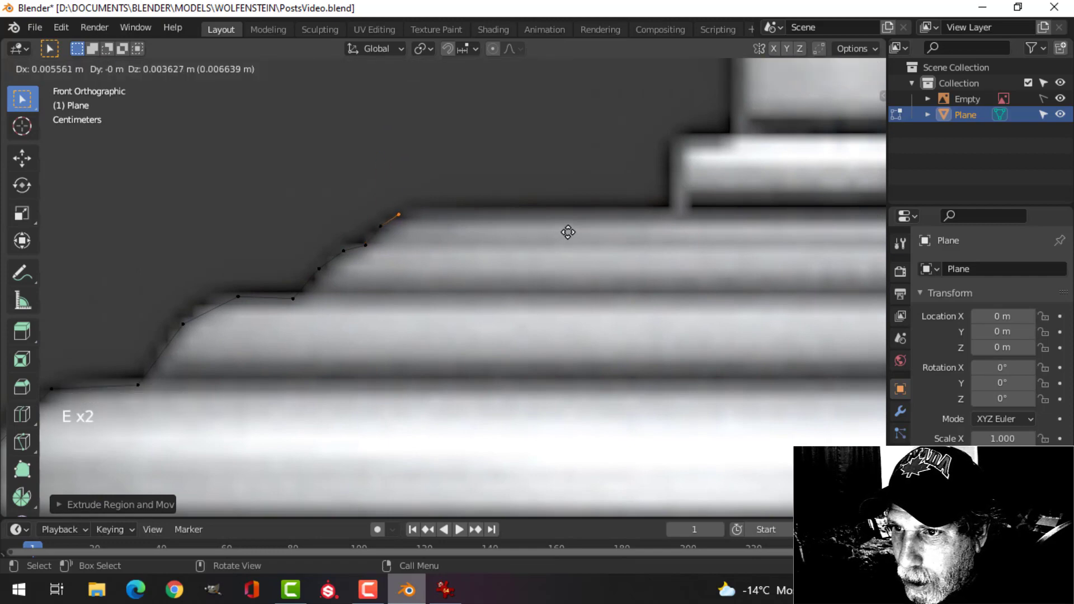
left_click(577, 226)
Extrude the profile along the top tier's flat surface to the collar and straight up the collar's side
scroll(620, 232, "down", 1)
scroll(619, 232, "down", 2)
middle_click_drag(620, 232, 543, 250, "shift")
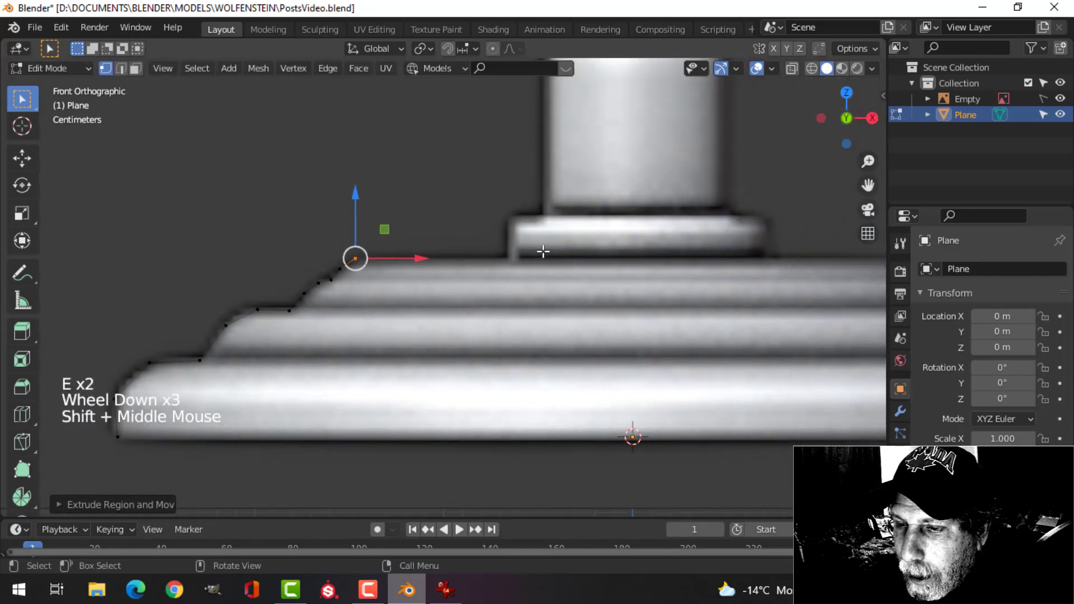
scroll(542, 250, "up", 1)
key("e")
left_click_drag(423, 246, 583, 248)
left_click(589, 248)
middle_click_drag(589, 248, 542, 287, "shift")
key("e")
left_click_drag(466, 249, 462, 196)
Extrude the profile about 0.018 m along X across the collar's top to the post's shaft
middle_click_drag(575, 234, 492, 297, "shift")
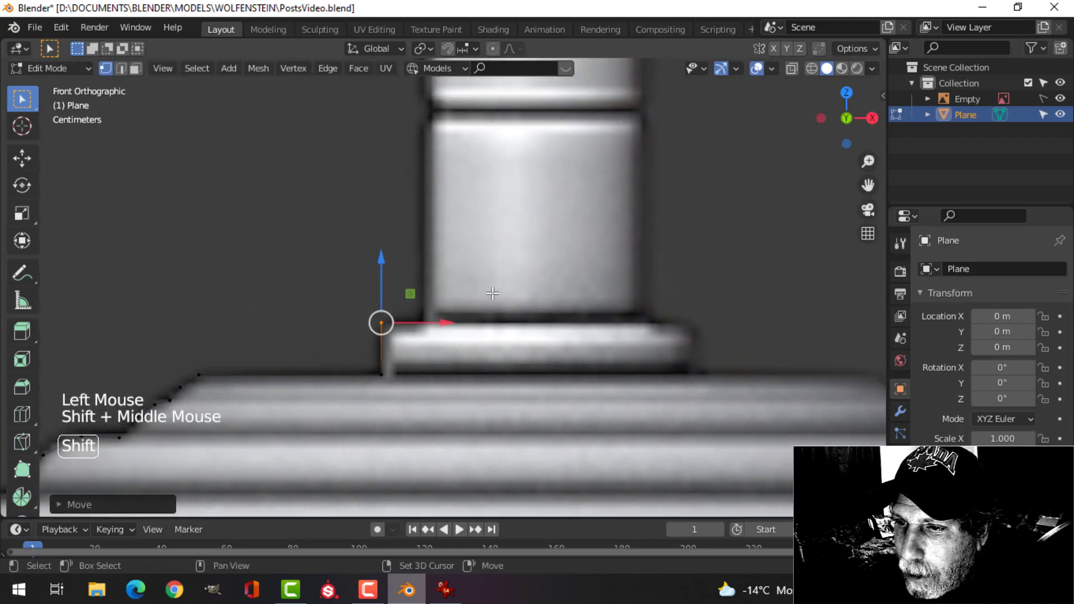
key("e")
left_click(492, 316)
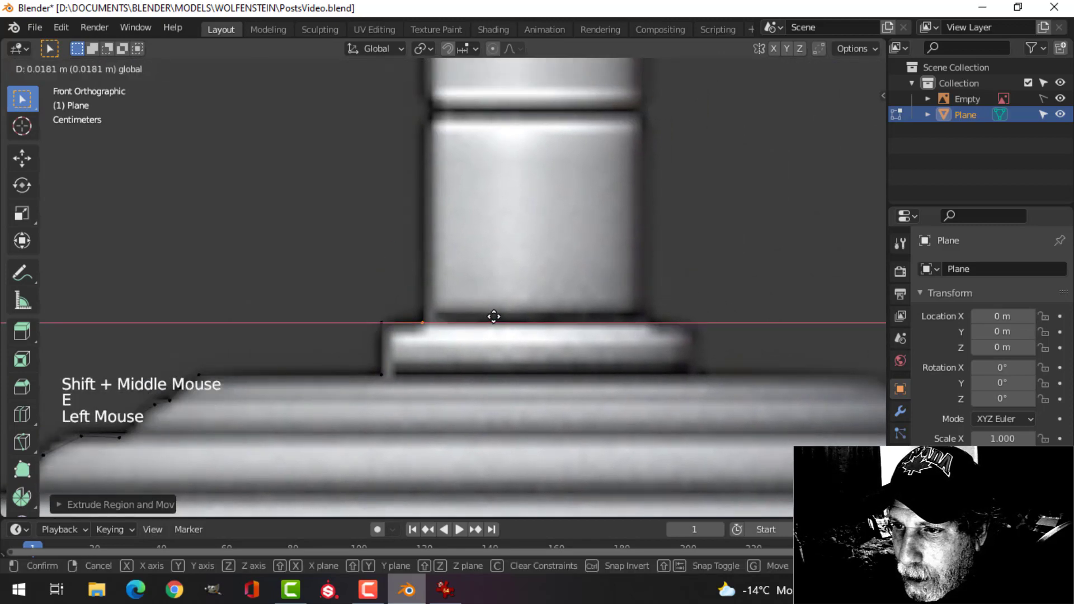
scroll(551, 299, "down", 4)
middle_click_drag(551, 282, 542, 320, "shift")
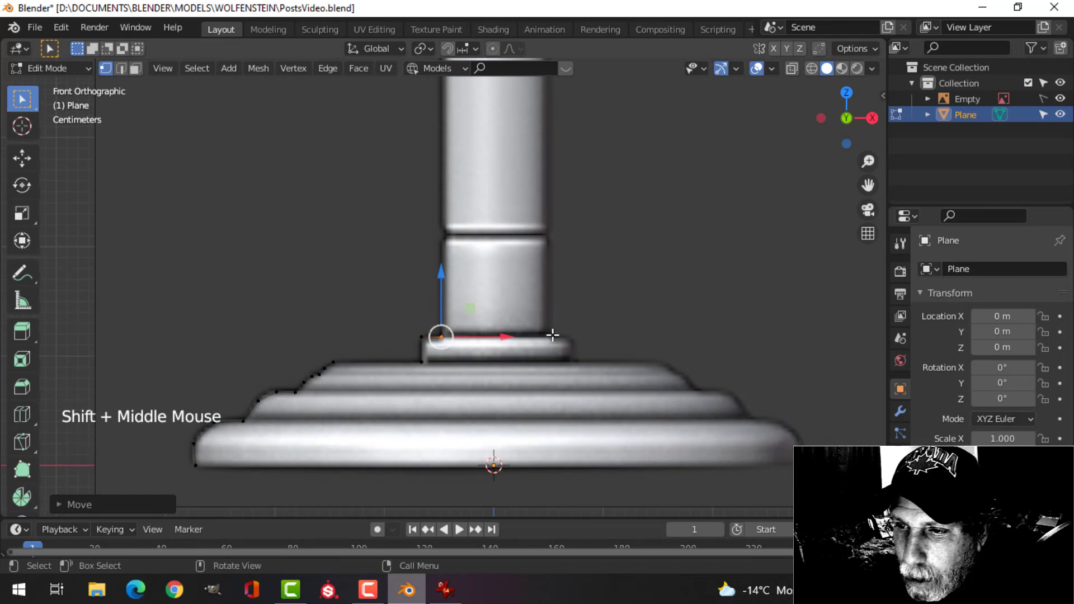
Add a Screw modifier to the traced profile, revolving it 360° about the Z axis
key("Tab")
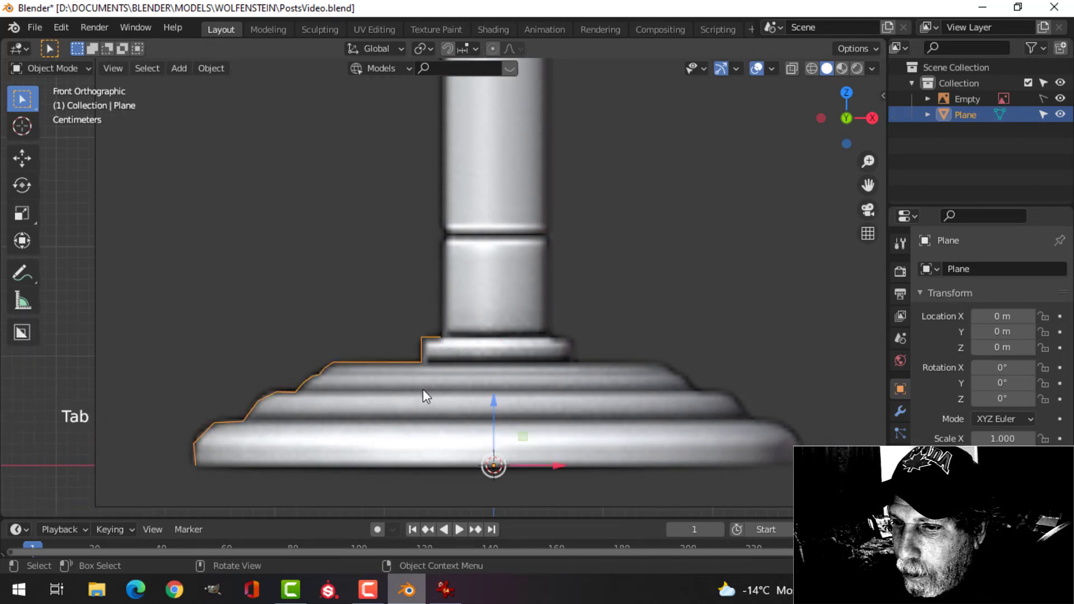
left_click(900, 410)
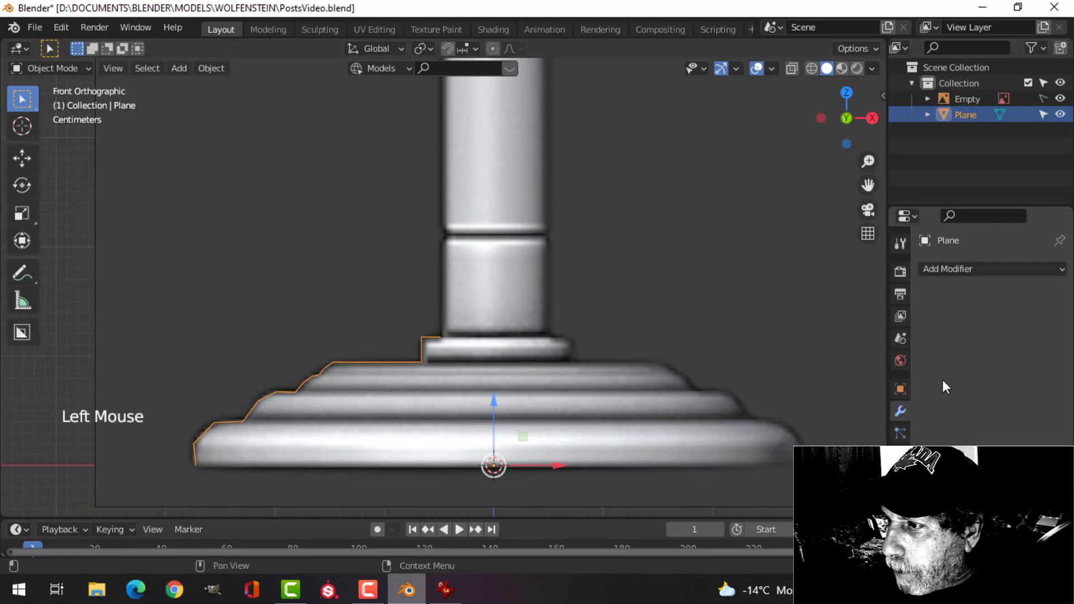
left_click(960, 268)
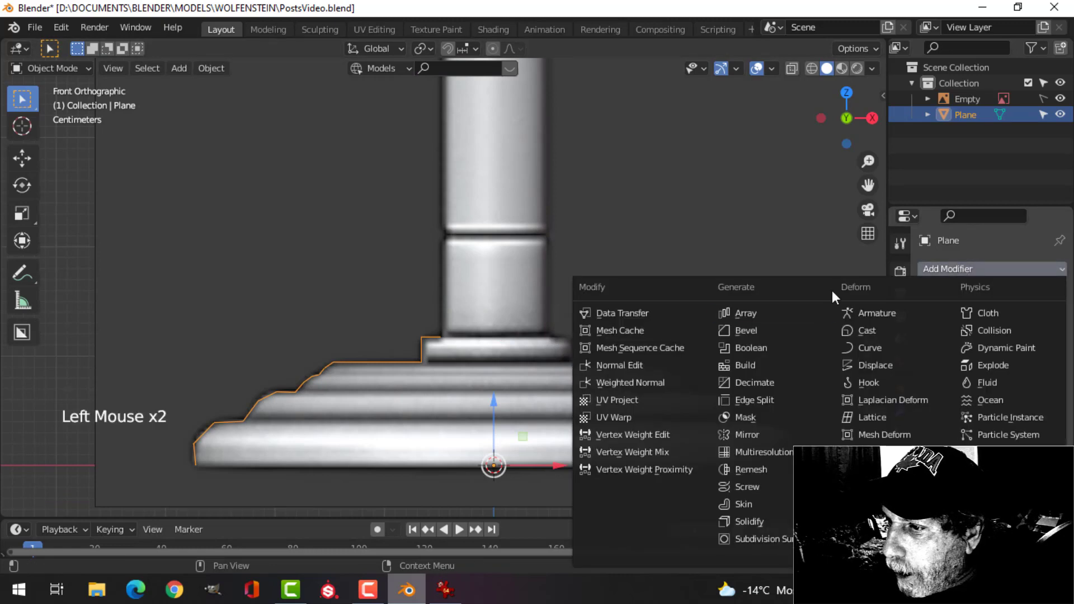
left_click(768, 485)
middle_click_drag(642, 291, 632, 311)
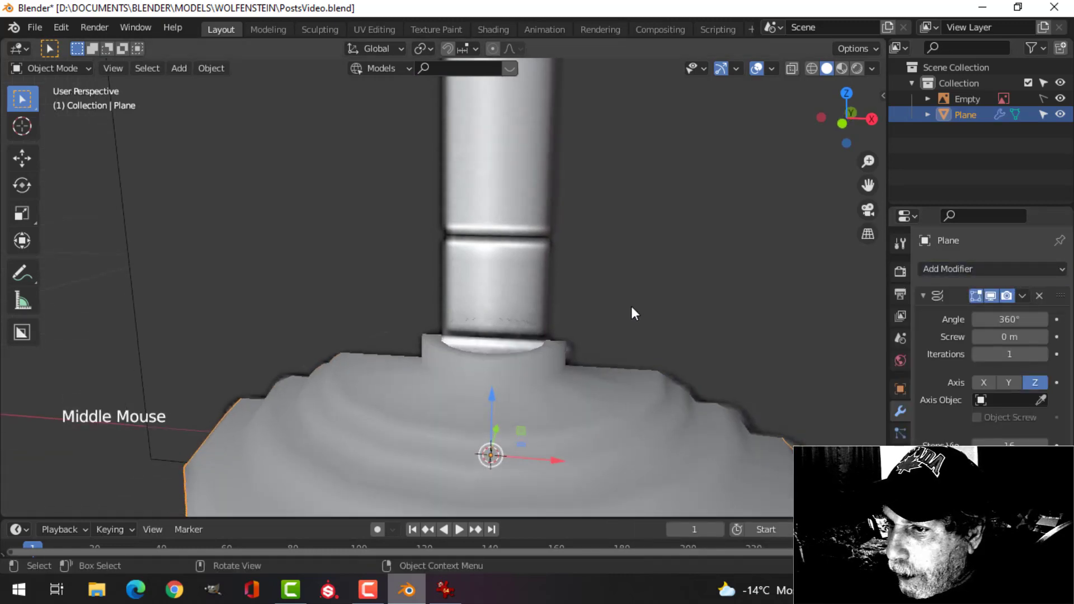
left_click(1007, 386)
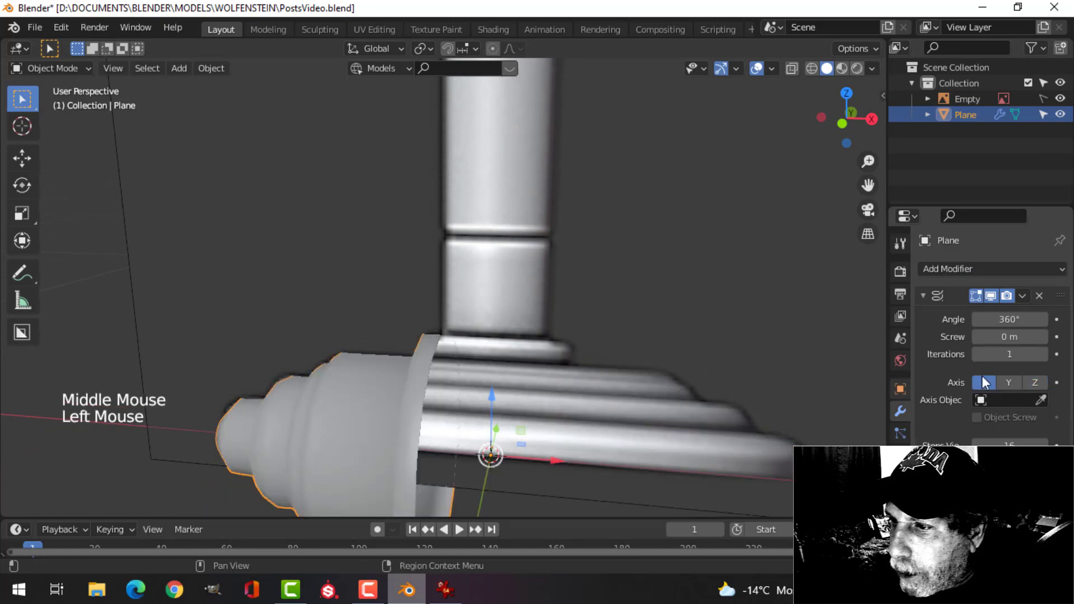
left_click(1035, 384)
scroll(587, 386, "down", 2)
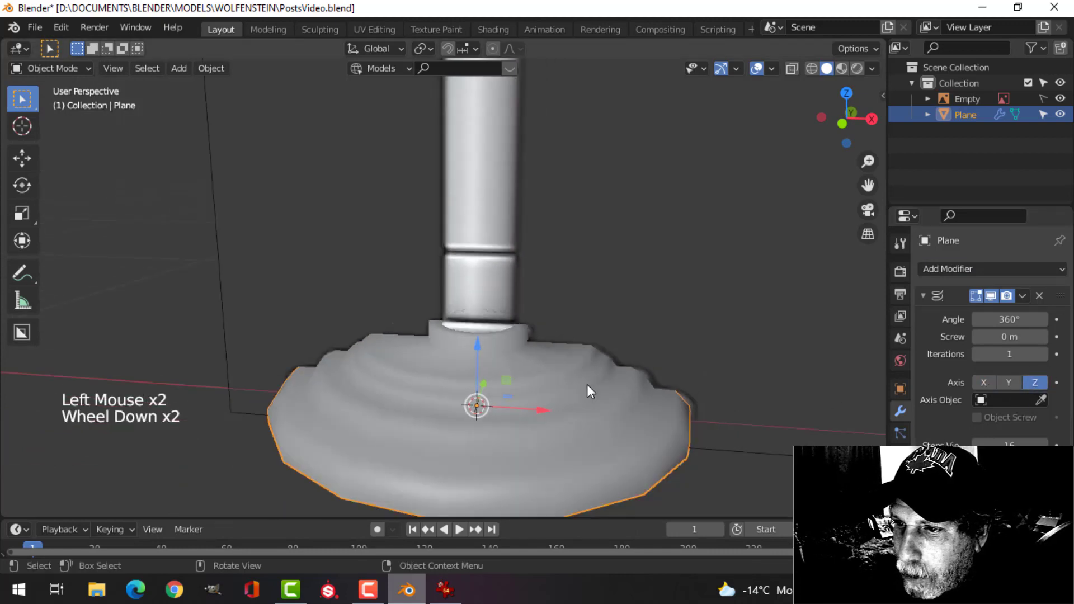
middle_click_drag(586, 386, 616, 371)
scroll(757, 358, "down", 1)
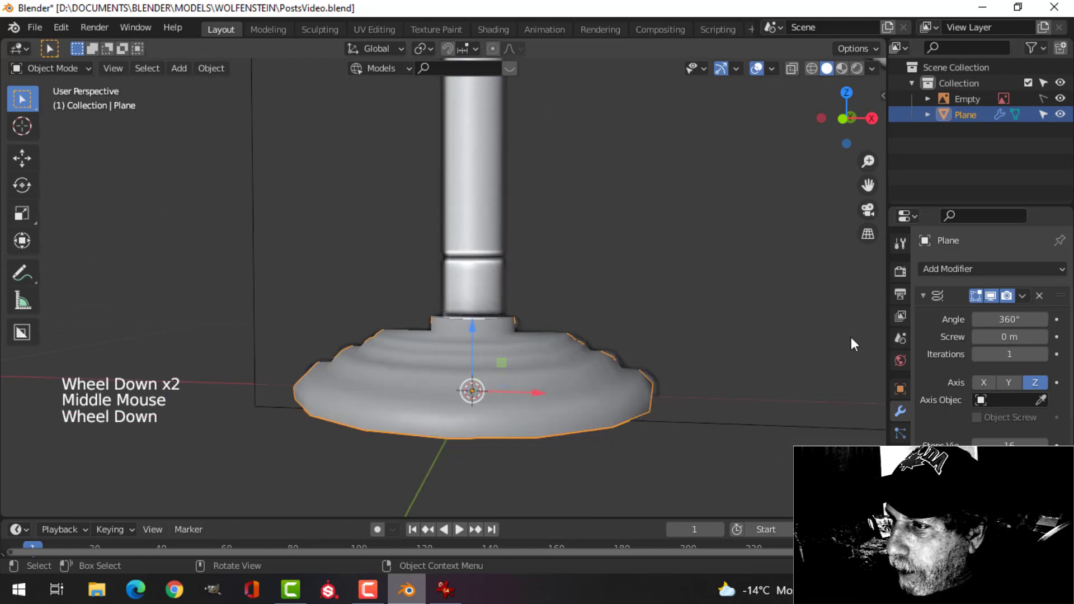
Add a Subdivision Surface modifier to the revolved base and check the smoothing from several angles
left_click(946, 268)
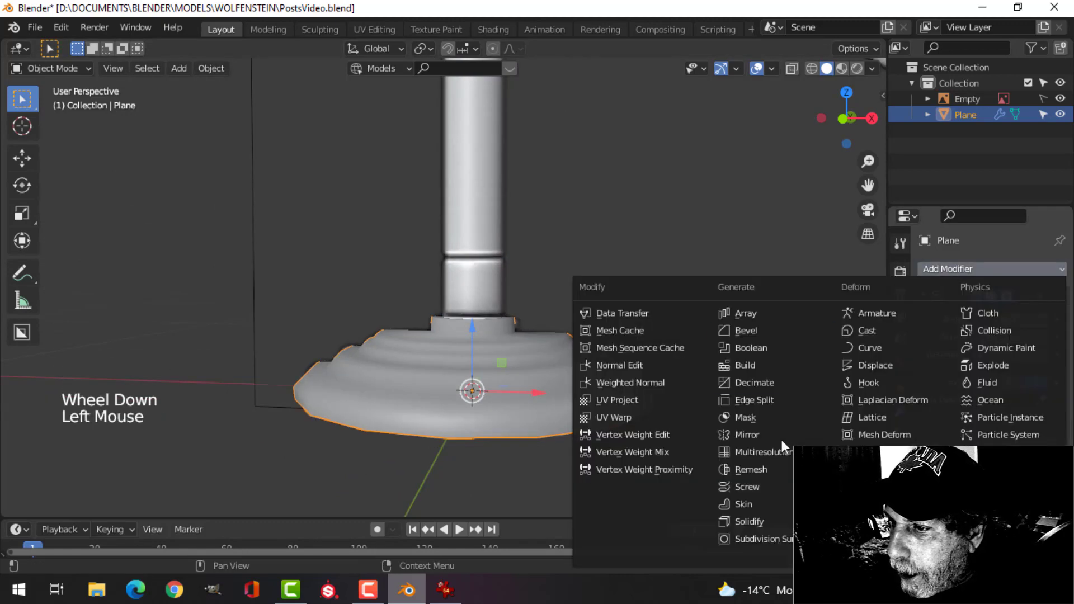
left_click(749, 539)
scroll(750, 378, "up", 3)
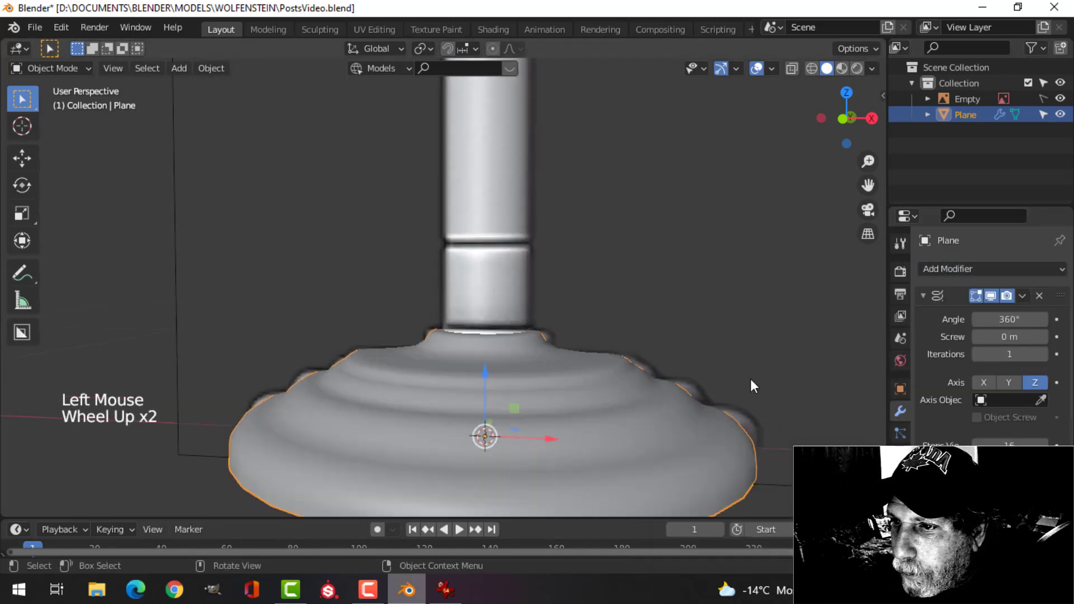
scroll(667, 344, "down", 1)
mouse_move(656, 350)
middle_mouse_down("shift")
mouse_move(642, 297)
mouse_move(643, 312)
mouse_move(683, 324)
mouse_move(616, 298)
mouse_move(670, 340)
mouse_move(660, 313)
mouse_move(745, 328)
mouse_move(654, 338)
mouse_move(634, 322)
mouse_move(675, 320)
mouse_move(645, 321)
mouse_move(593, 339)
mouse_move(645, 333)
middle_mouse_up("shift")
scroll(663, 320, "down", 1)
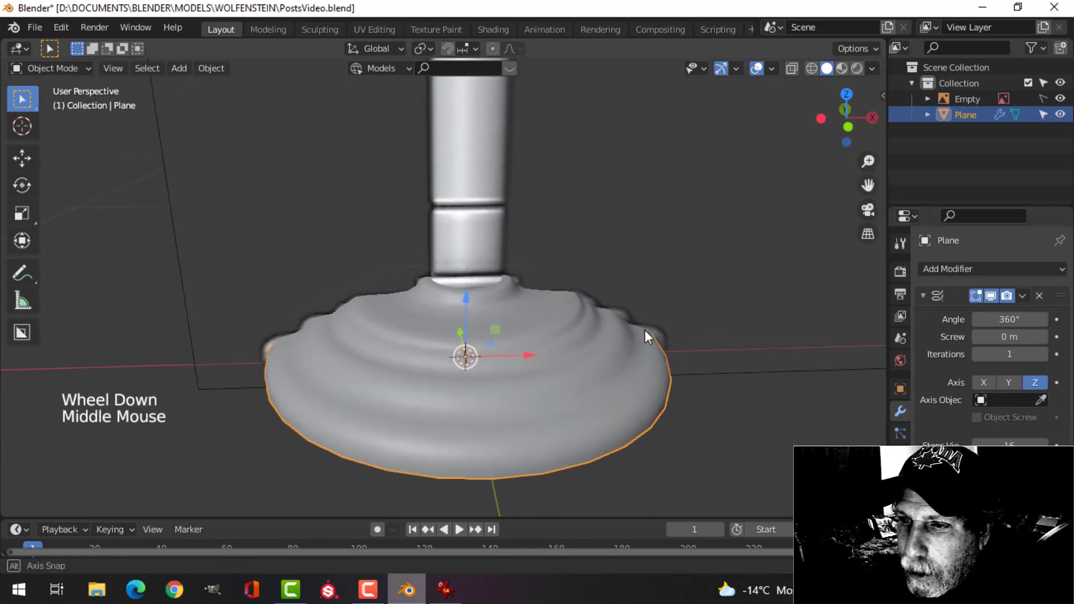
middle_click_drag(791, 327, 658, 313)
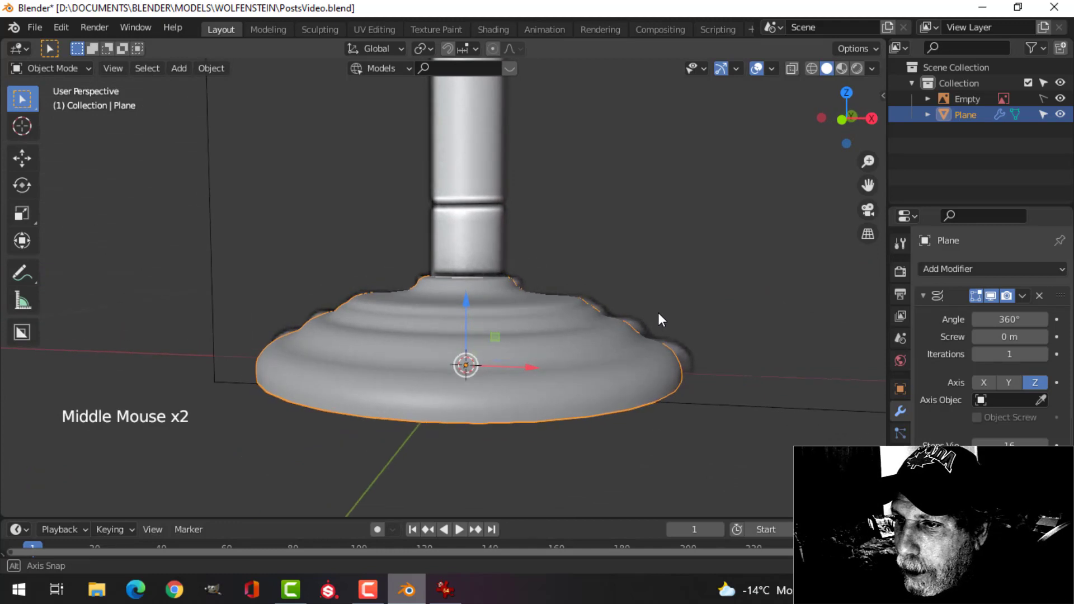
Apply the Screw modifier and check the base's normals with the Face Orientation overlay
left_click(1020, 294)
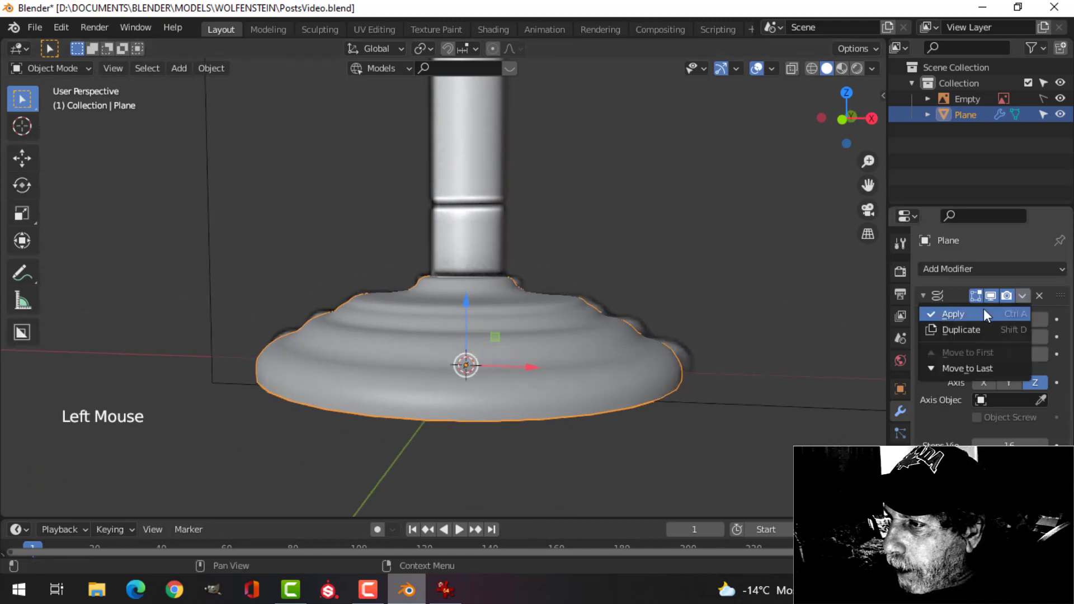
left_click(984, 310)
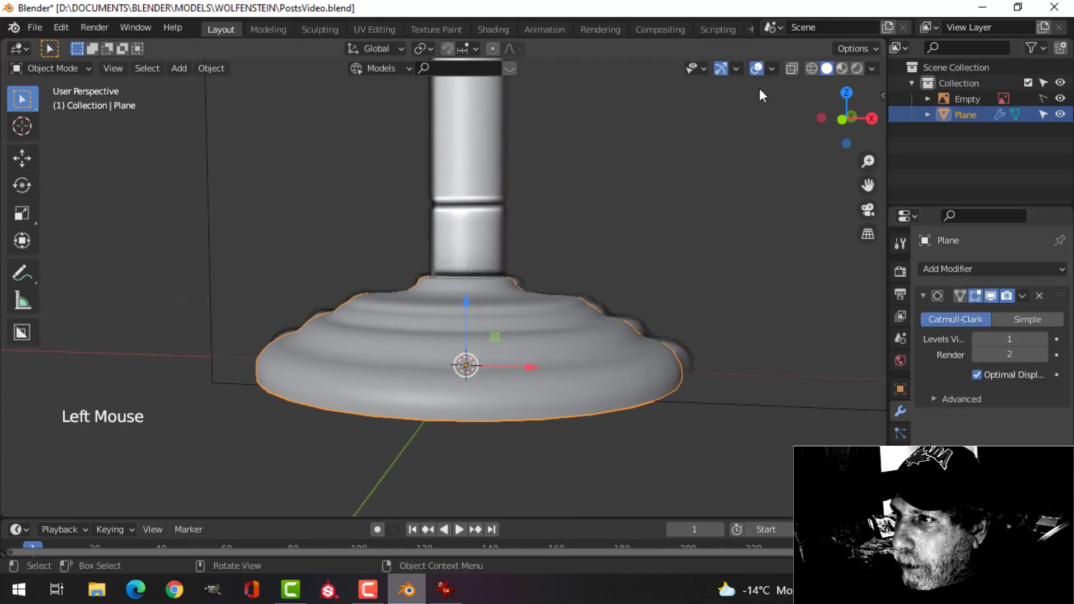
left_click(775, 69)
left_click(697, 352)
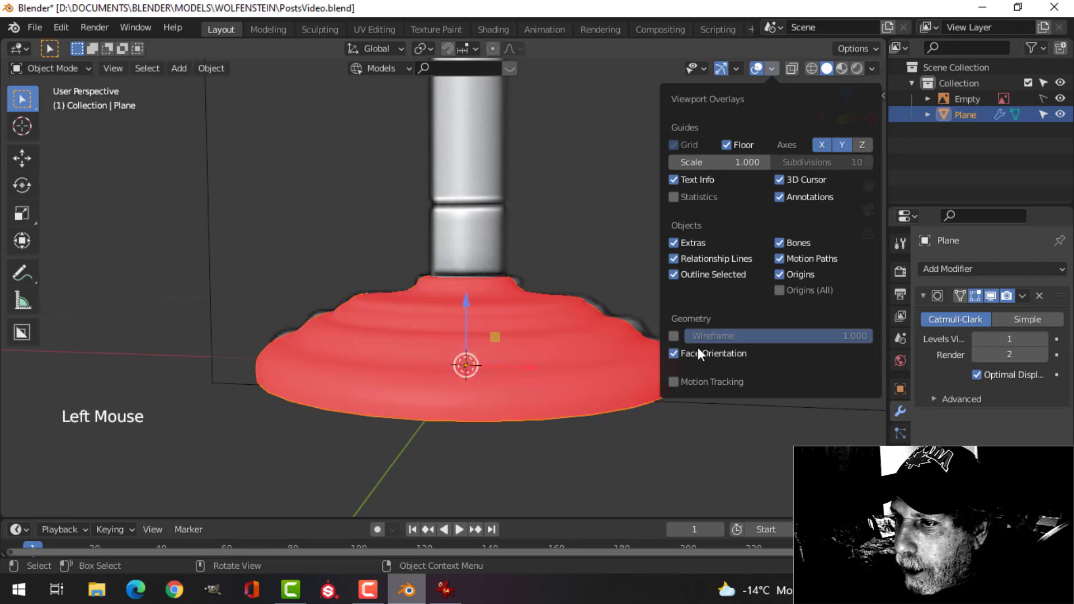
left_click(700, 353)
Recalculate all of the base's normals to the outside and recheck them with the Face Orientation overlay
key("Tab")
key("a")
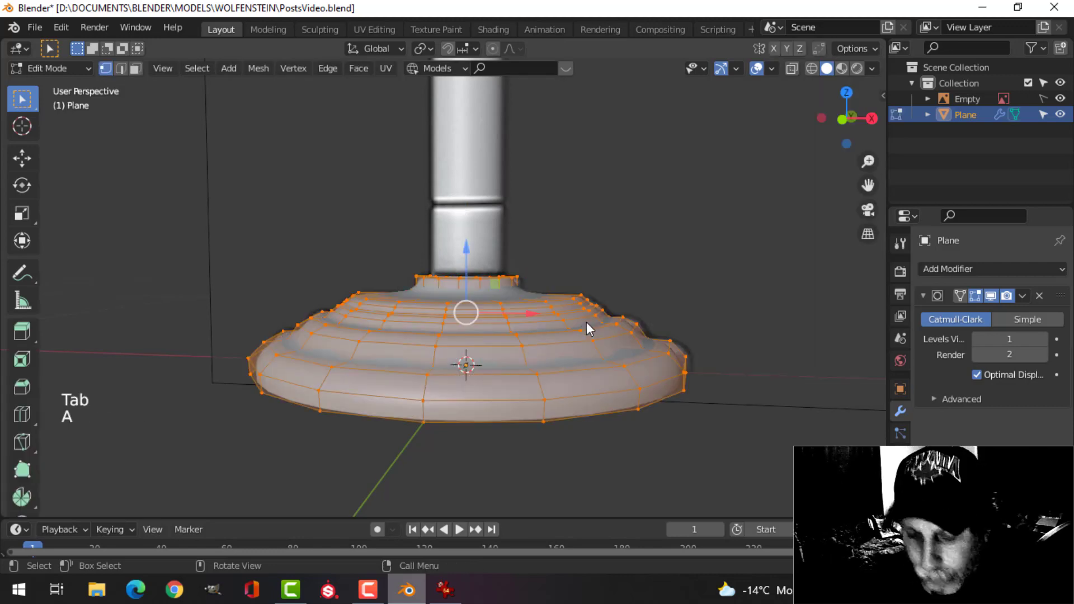
key("alt+n")
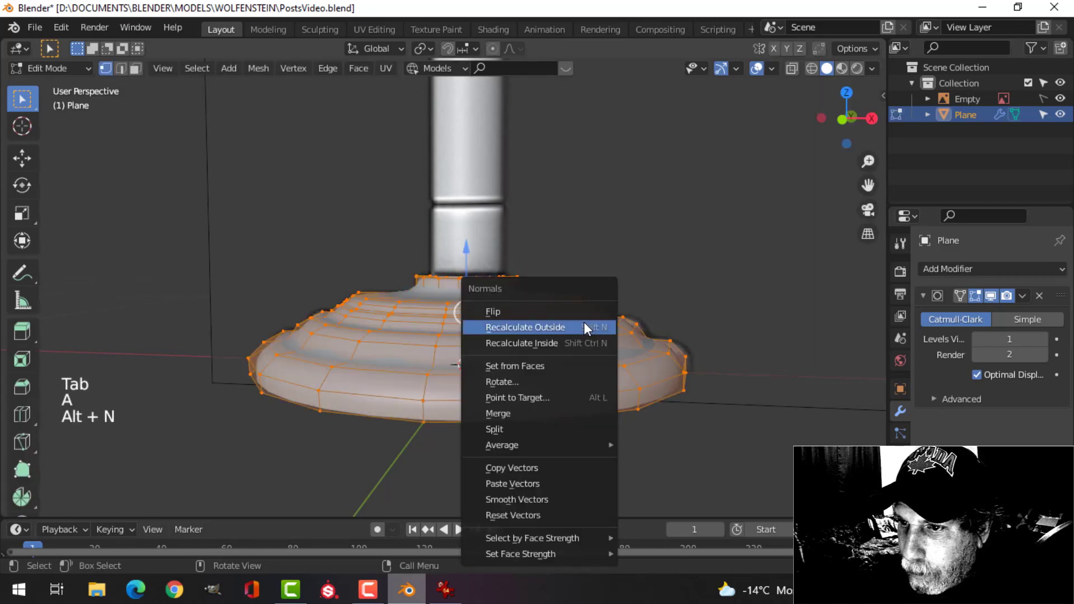
left_click(585, 323)
key("Tab")
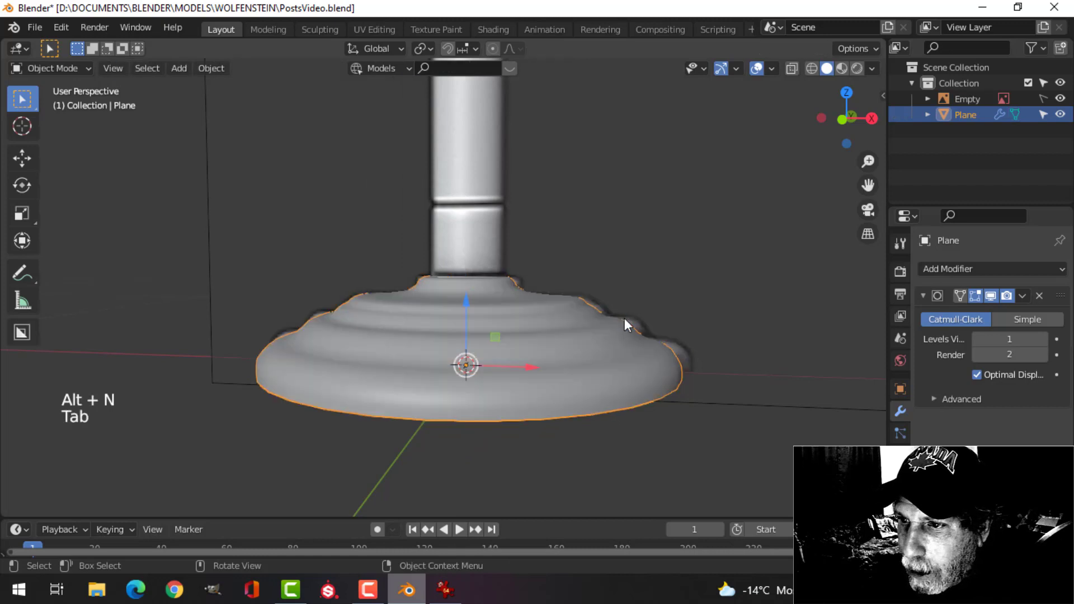
left_click(772, 68)
left_click(724, 352)
left_click(724, 353)
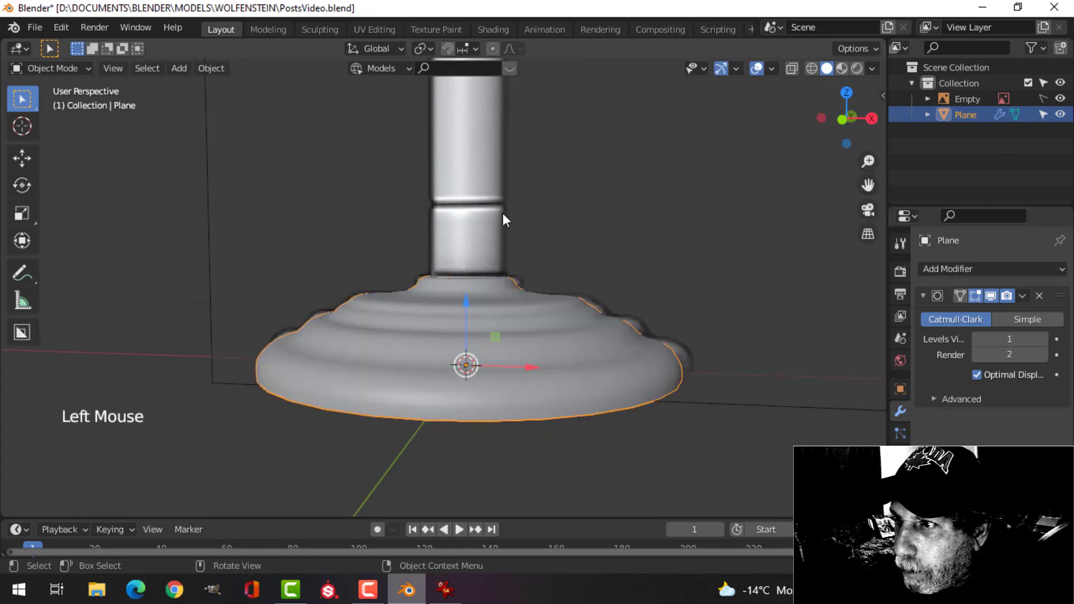
Hide the reference image so that only the revolved base is displayed
middle_click_drag(626, 274, 586, 311)
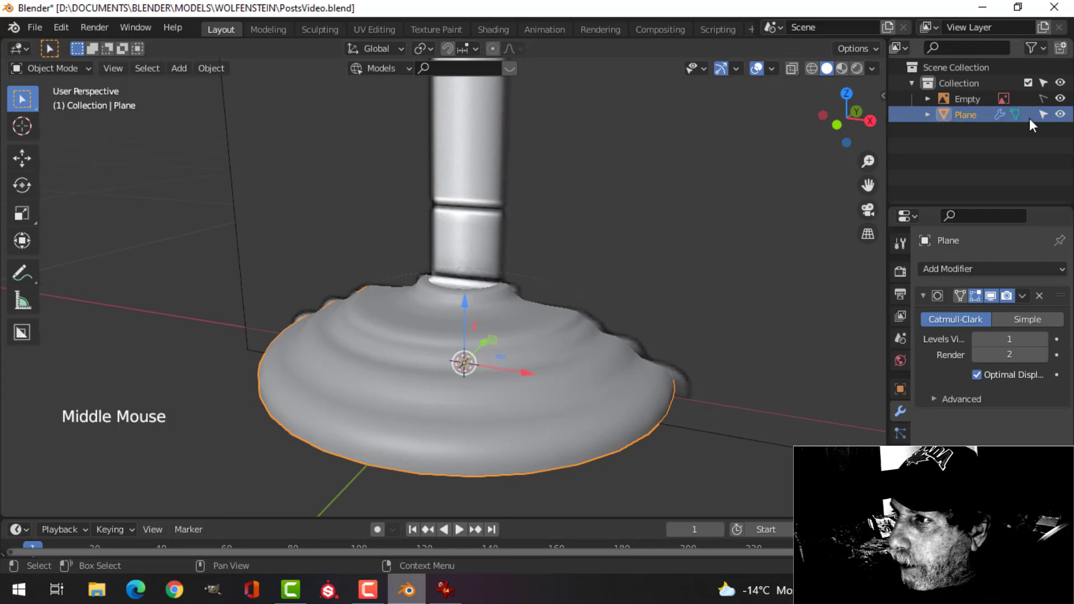
left_click(1060, 99)
middle_click_drag(581, 269, 513, 311)
Add a loop cut around the lowest tier's vertical side, close to the side's upper edge
key("Tab")
scroll(509, 364, "up", 3)
scroll(509, 313, "down", 1)
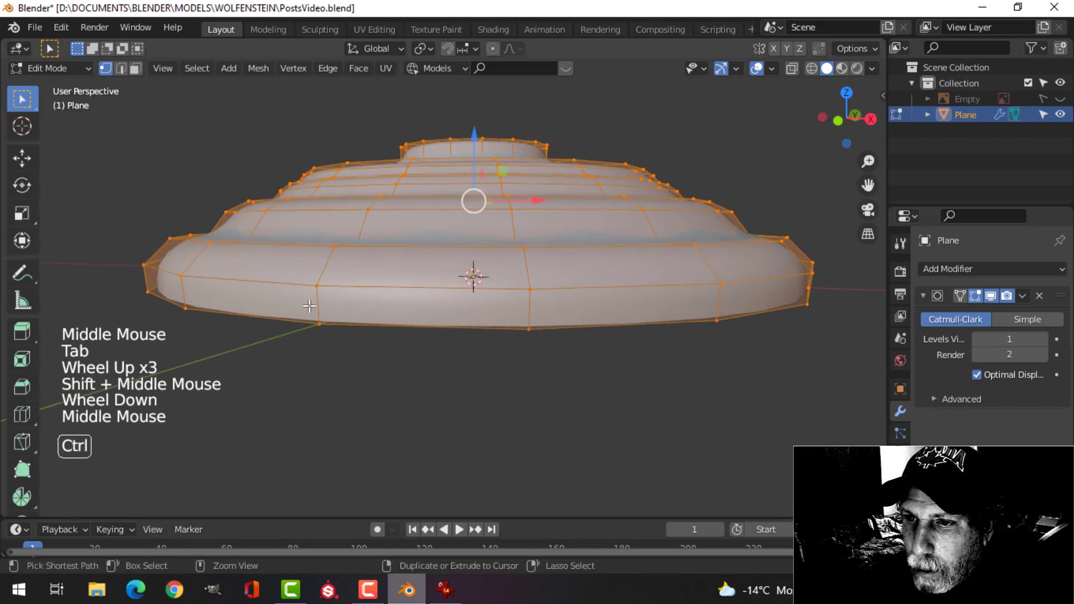
key("ctrl+r")
left_click(336, 302)
left_click(313, 298)
middle_click_drag(313, 299, 384, 344)
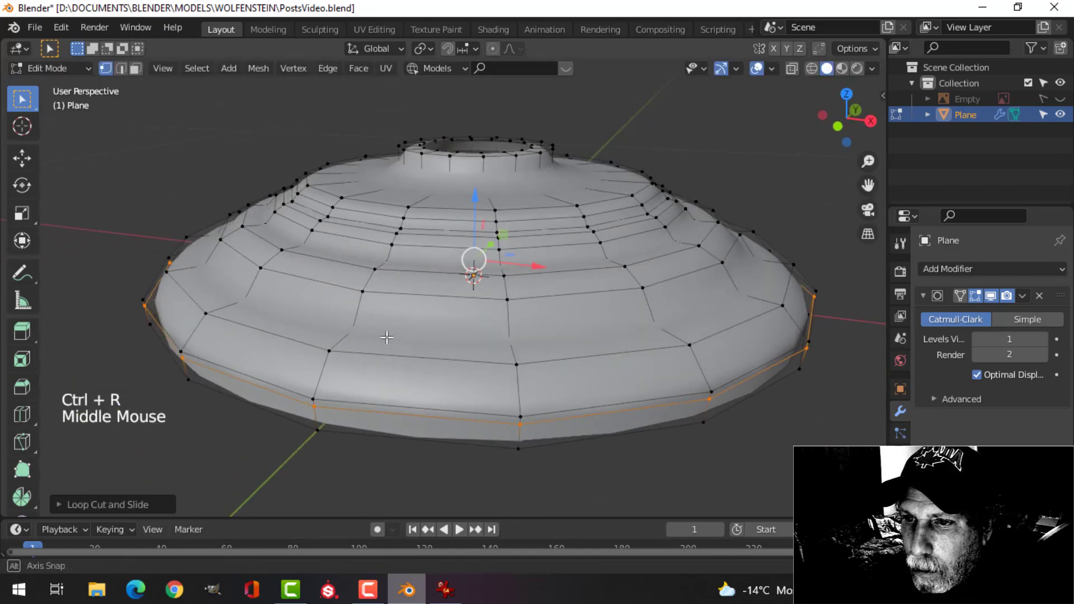
Add loop cuts on the lowest and middle tiers' ledges, each near the foot of the tier above
key("ctrl+r")
left_click(337, 338)
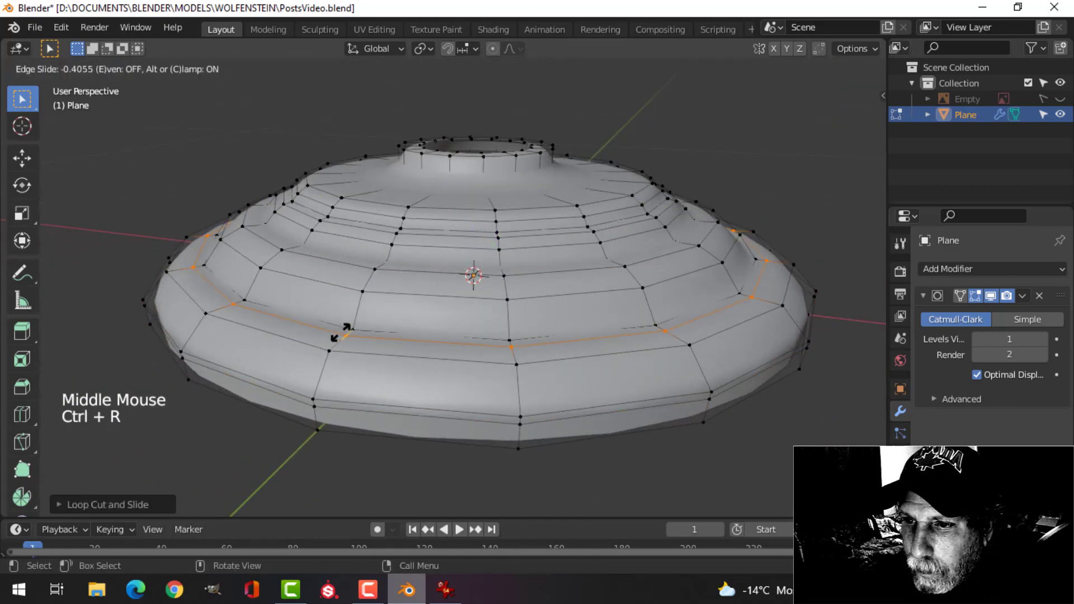
left_click(342, 332)
mouse_move(342, 332)
middle_mouse_down("shift")
mouse_move(358, 335)
mouse_move(349, 347)
middle_mouse_up("shift")
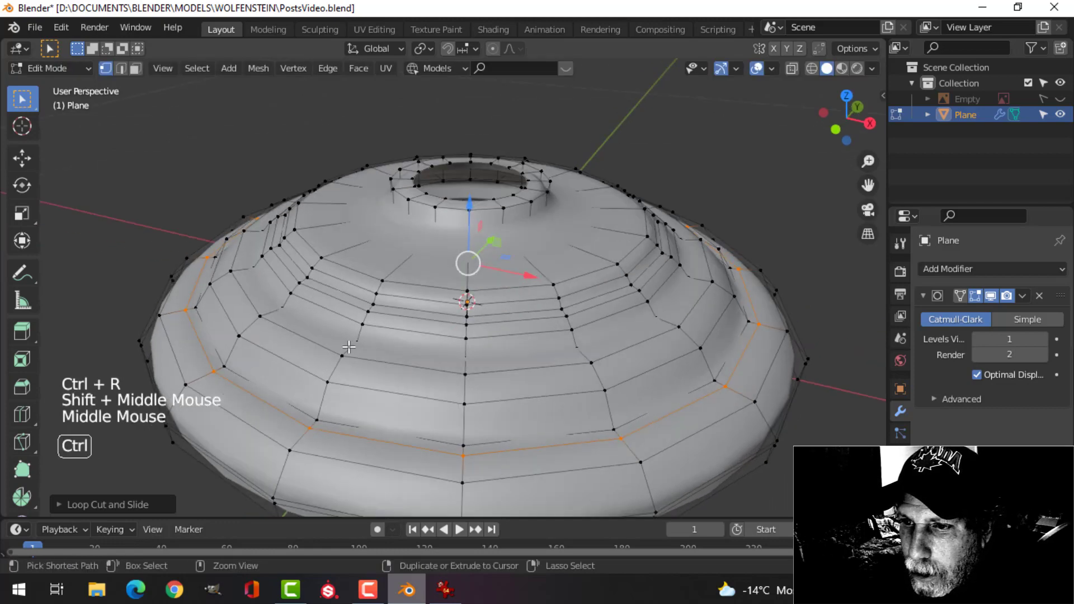
key("ctrl+r")
left_click(348, 347)
left_click(352, 344)
key("Tab")
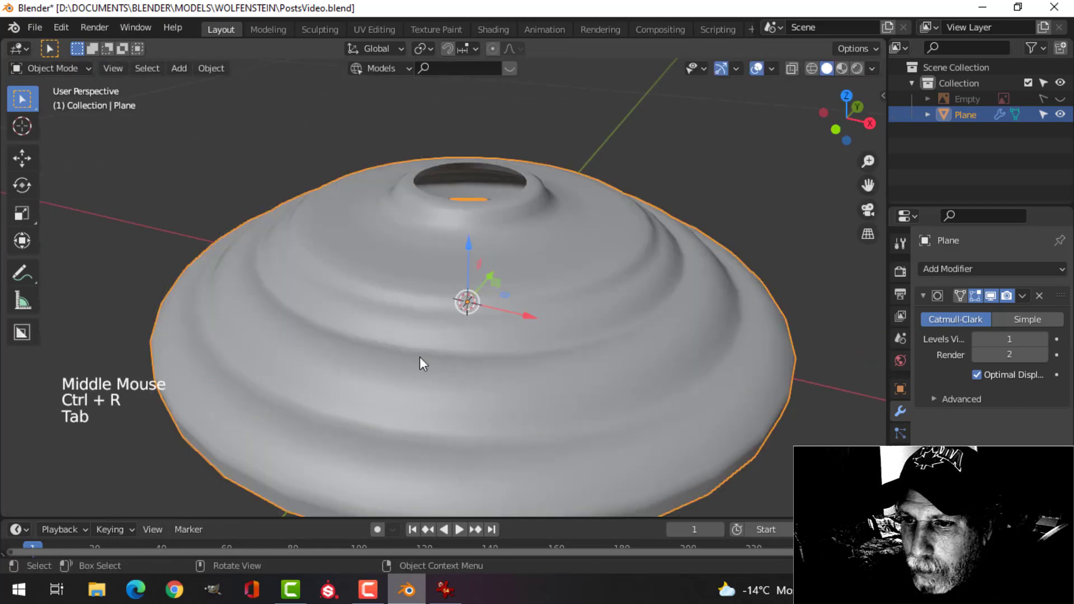
Add two loop cuts near the upper edges of the lowest and middle tiers' rounded sides
mouse_move(420, 357)
middle_mouse_down()
mouse_move(430, 330)
mouse_move(427, 339)
middle_mouse_up()
key("Tab")
mouse_move(426, 339)
middle_mouse_down()
mouse_move(431, 330)
mouse_move(412, 330)
middle_mouse_up()
key("alt+a")
key("ctrl+r")
left_click(280, 335)
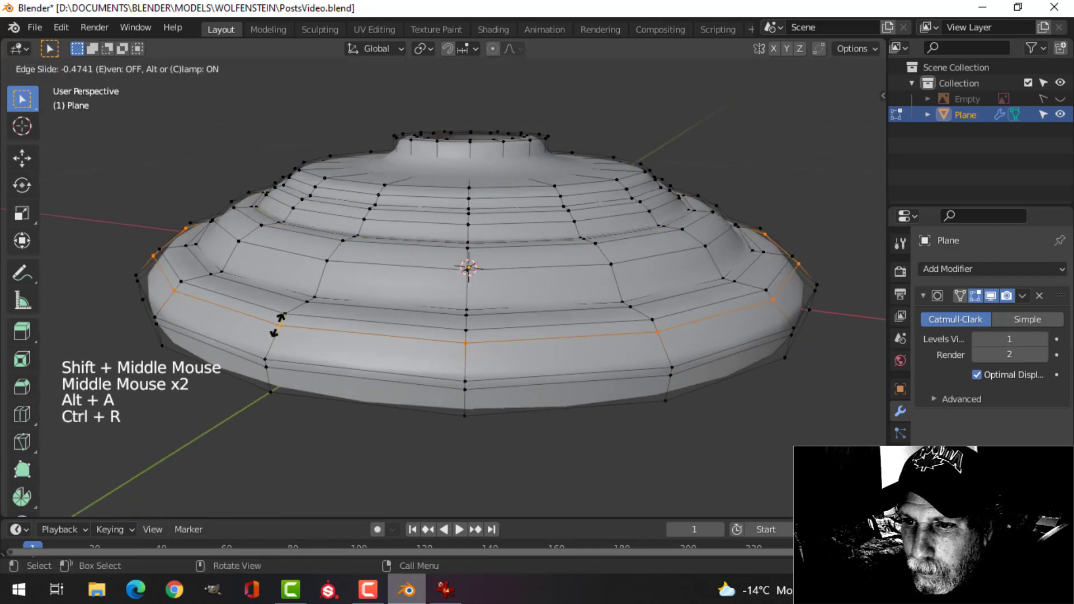
left_click(283, 315)
key("ctrl+r")
left_click(314, 283)
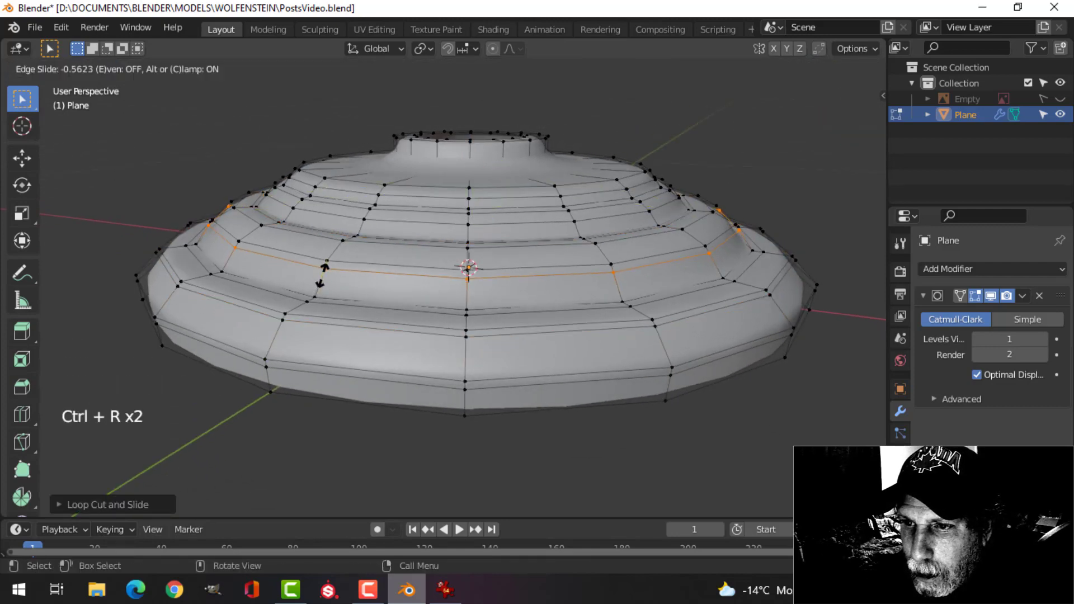
left_click(325, 273)
Add a loop cut around the lower side of the top tier, close to the edge above it
middle_click_drag(377, 247, 329, 296, "shift")
scroll(374, 280, "up", 2)
key("ctrl+r")
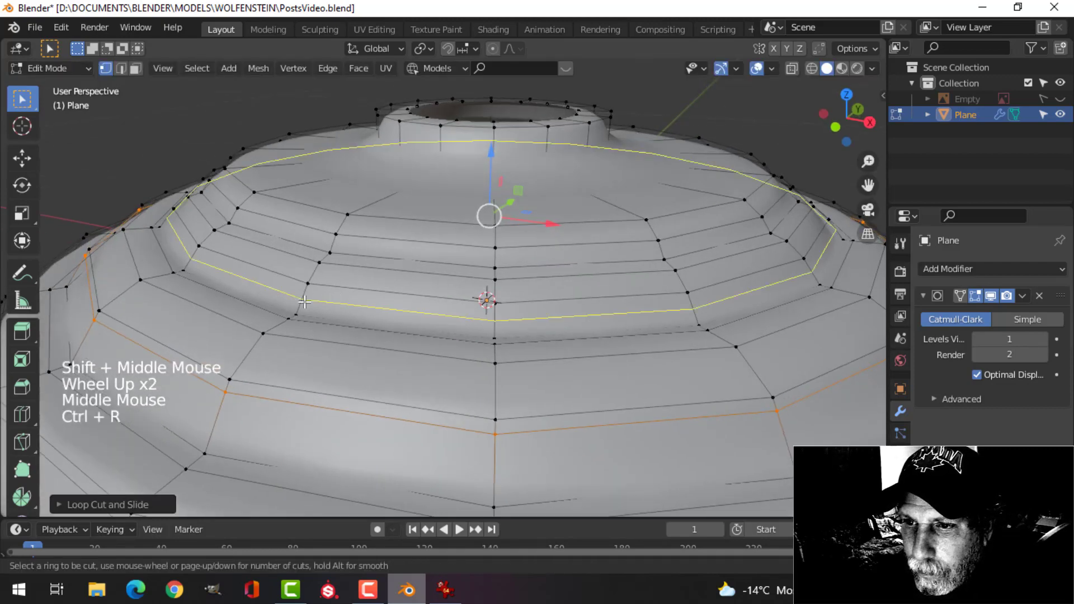
left_click(309, 298)
left_click(311, 291)
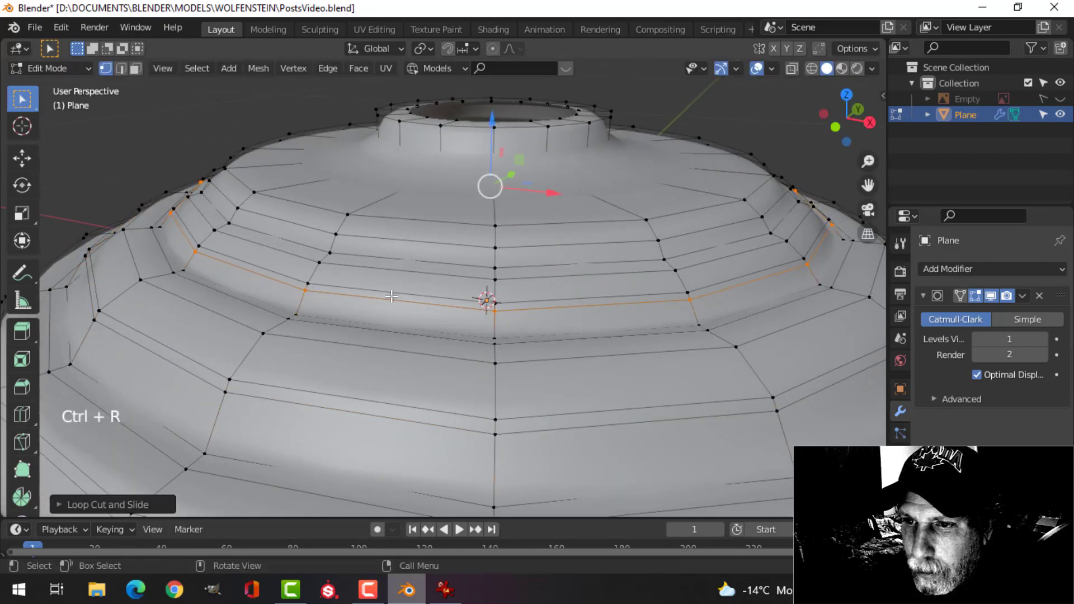
key("Tab")
Add another loop cut around the middle tier's upper surface to sharpen its step
scroll(407, 307, "down", 3)
middle_click_drag(408, 307, 381, 344)
key("Tab")
key("alt+a")
key("ctrl+r")
left_click(351, 335)
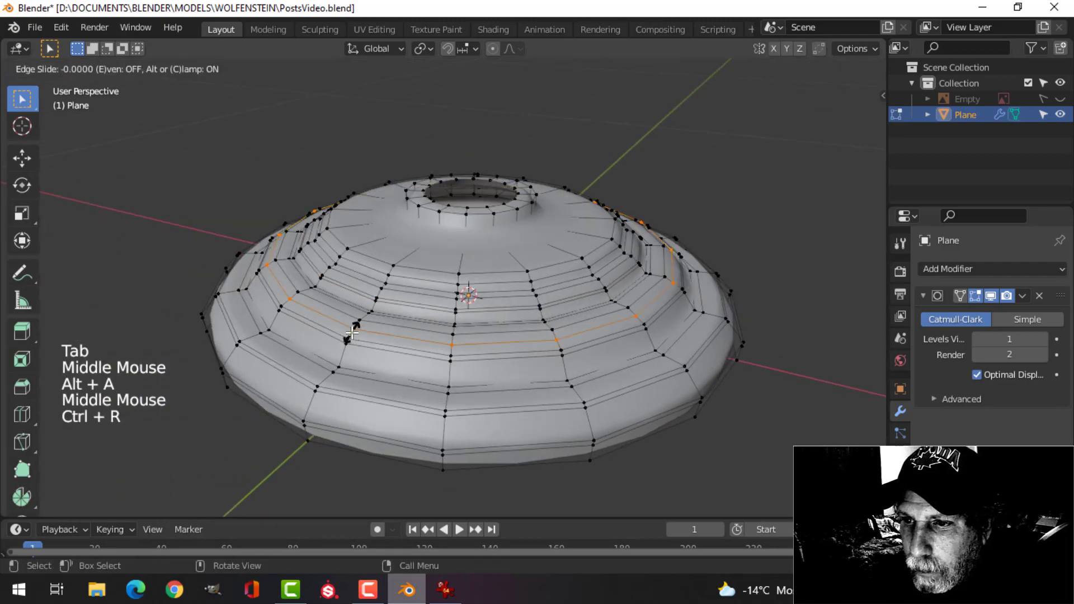
left_click(358, 330)
key("Tab")
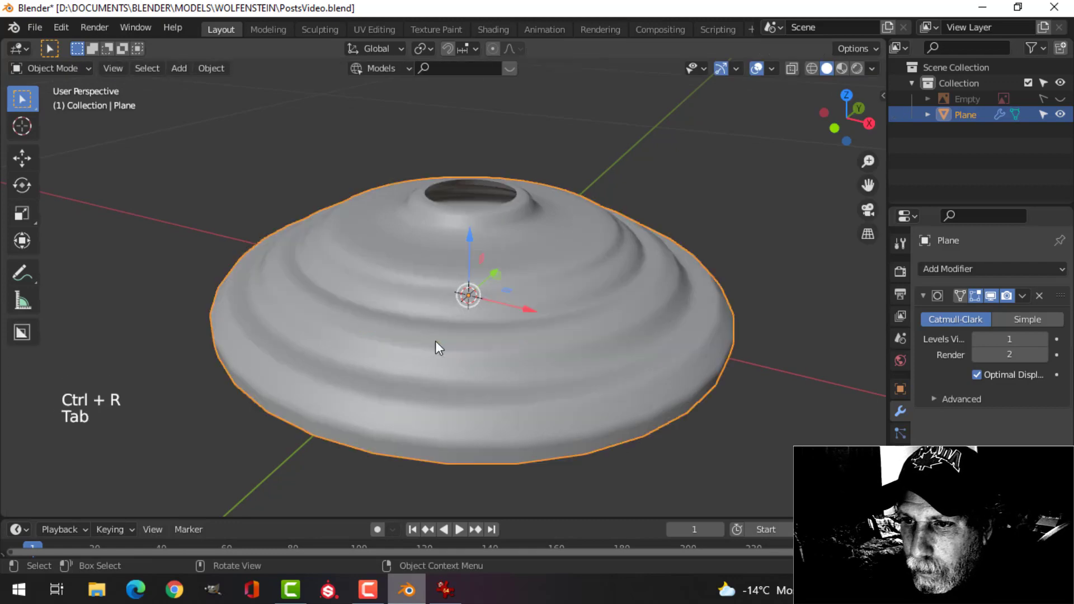
Add two loop cuts on the top tier's flat surface, one beside the collar and one toward the outer edge
middle_click_drag(436, 340, 444, 327)
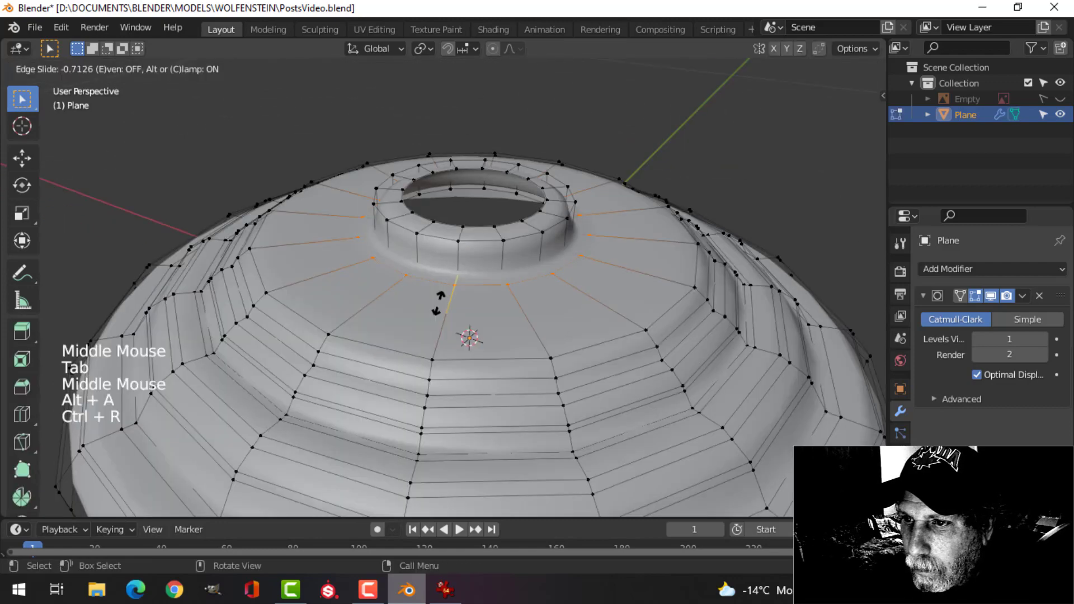
left_click(438, 302)
key("Tab")
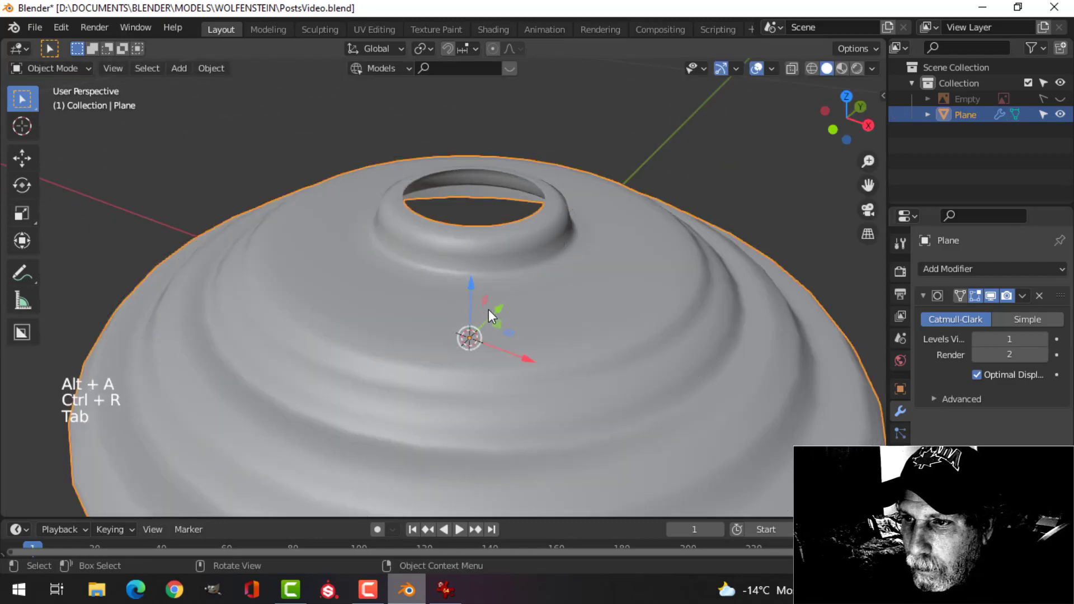
middle_click_drag(488, 310, 433, 330)
key("Tab")
key("alt+a")
key("ctrl+r")
left_click(372, 329)
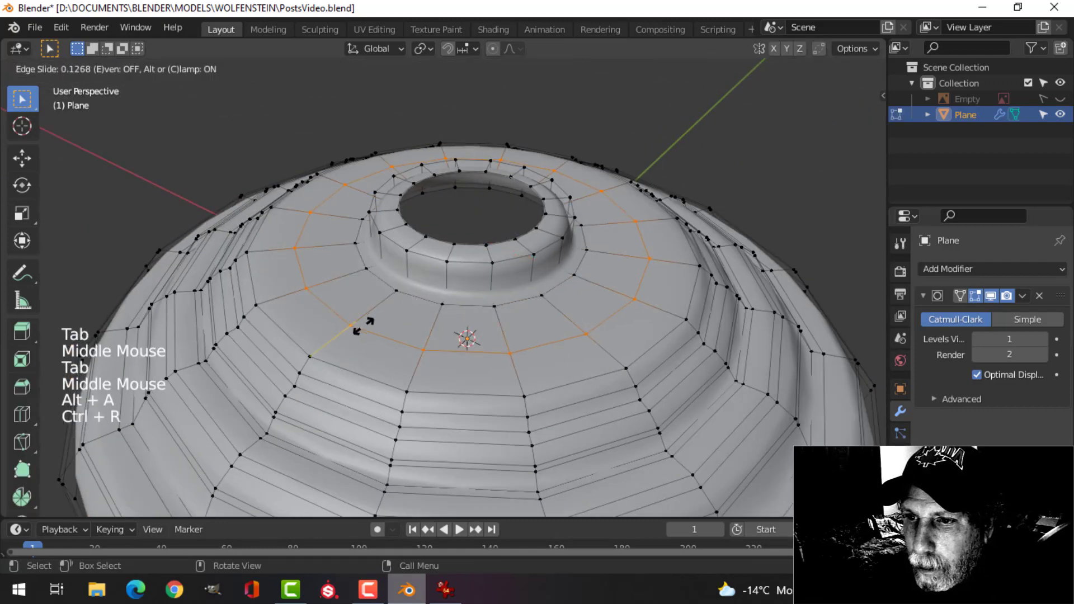
left_click(343, 343)
key("Tab")
Examine the smoothed base deselected, then reselect it and view its silhouette and underside
scroll(444, 359, "down", 3)
middle_click_drag(444, 359, 477, 323)
scroll(527, 313, "down", 1)
key("alt+a")
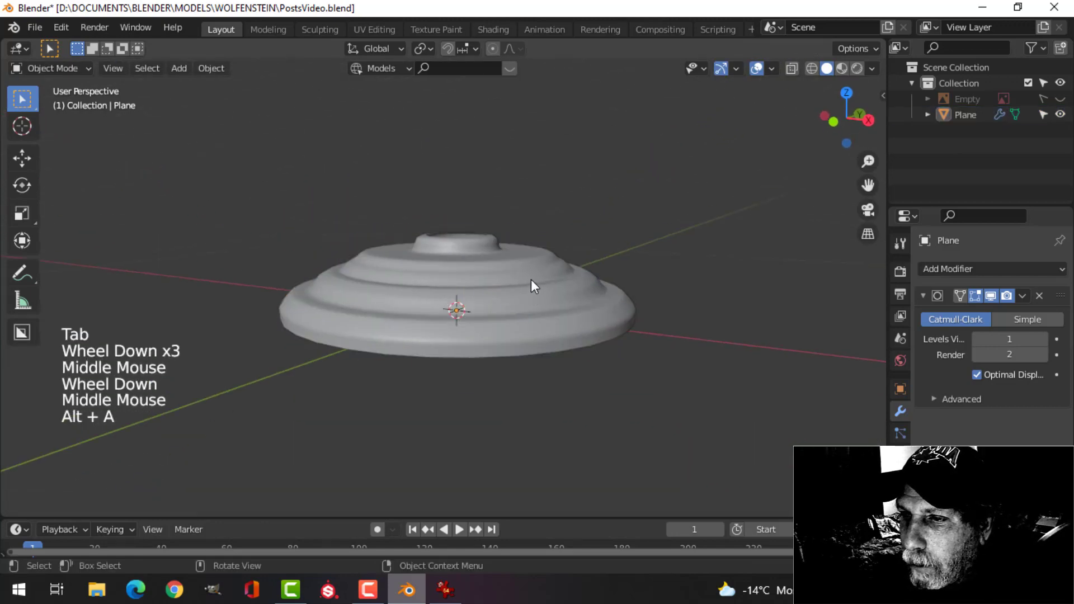
middle_click_drag(532, 283, 468, 321, "shift")
left_click(468, 321)
middle_click_drag(560, 350, 560, 304)
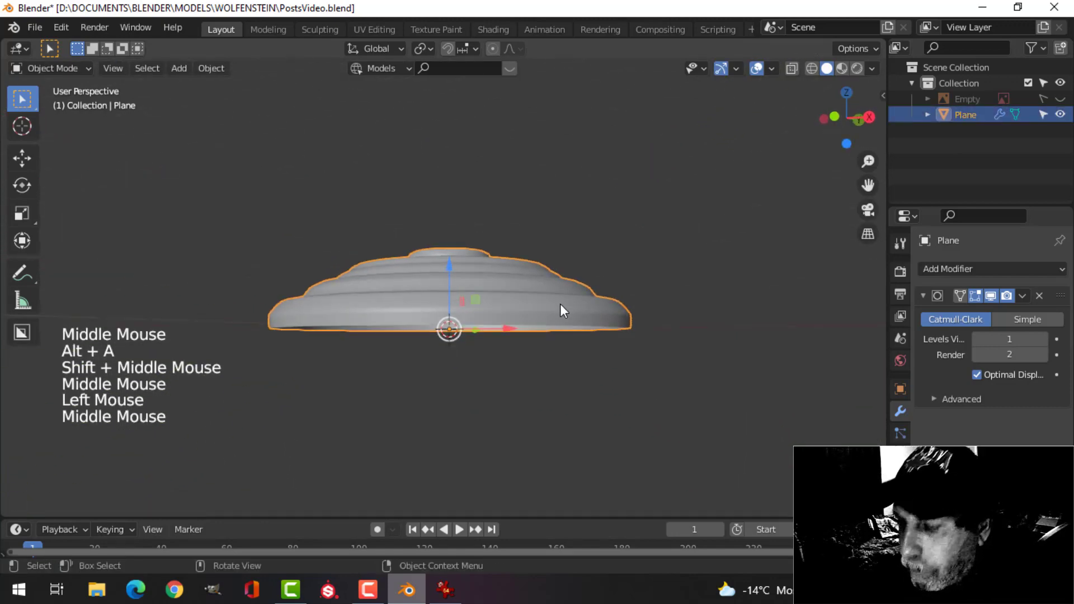
Show the hidden reference image in front view and start editing the base mesh's edges with nothing selected
key("KP_1")
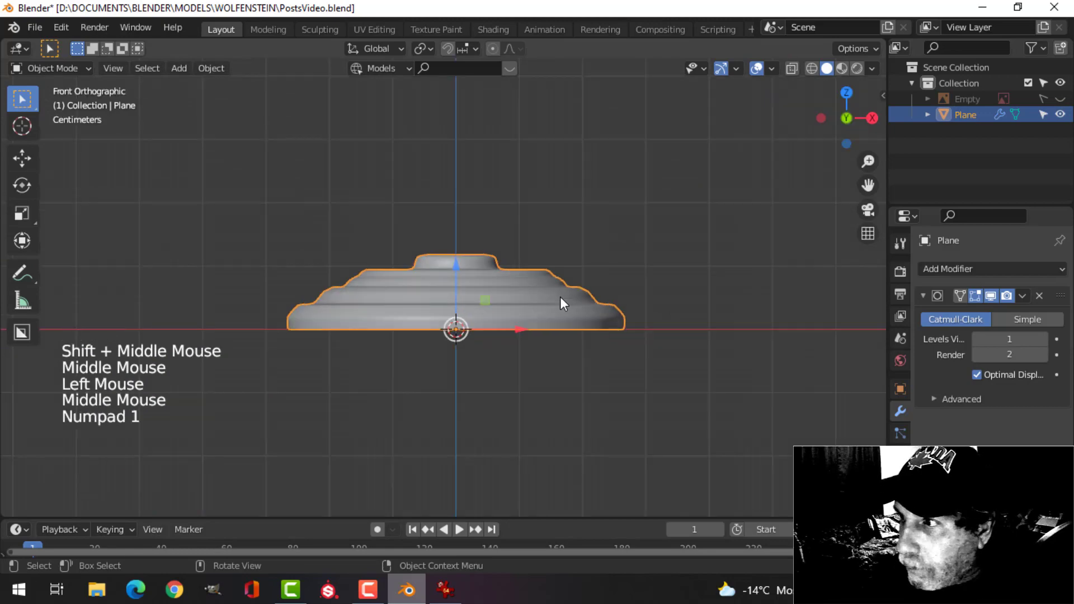
left_click(1060, 99)
scroll(598, 247, "up", 3)
middle_click_drag(598, 247, 432, 347, "shift")
scroll(465, 334, "up", 2)
key("Tab")
key("alt+a")
key("2")
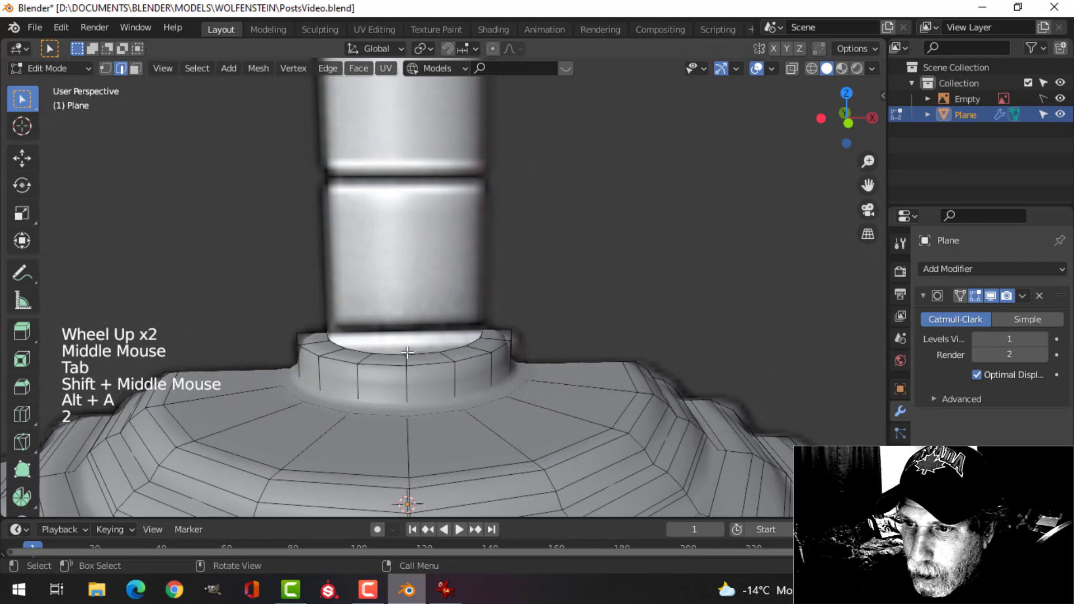
Extrude the collar's inner top edge loop upward to the reference post's lower groove, working in wireframe shading from the front
left_click(503, 336, "alt+shift")
key("KP_1")
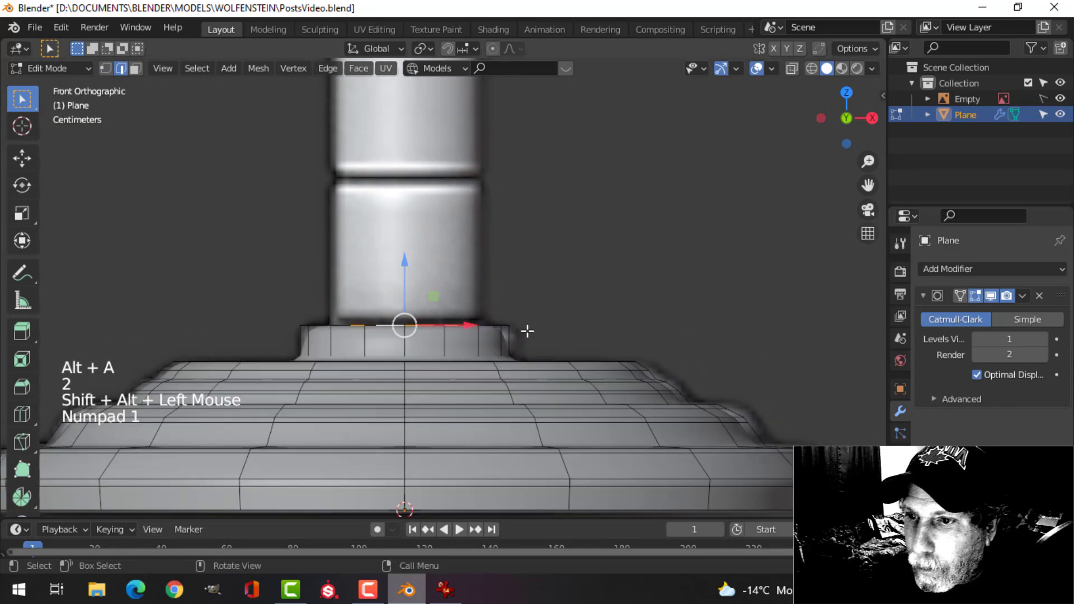
key("z")
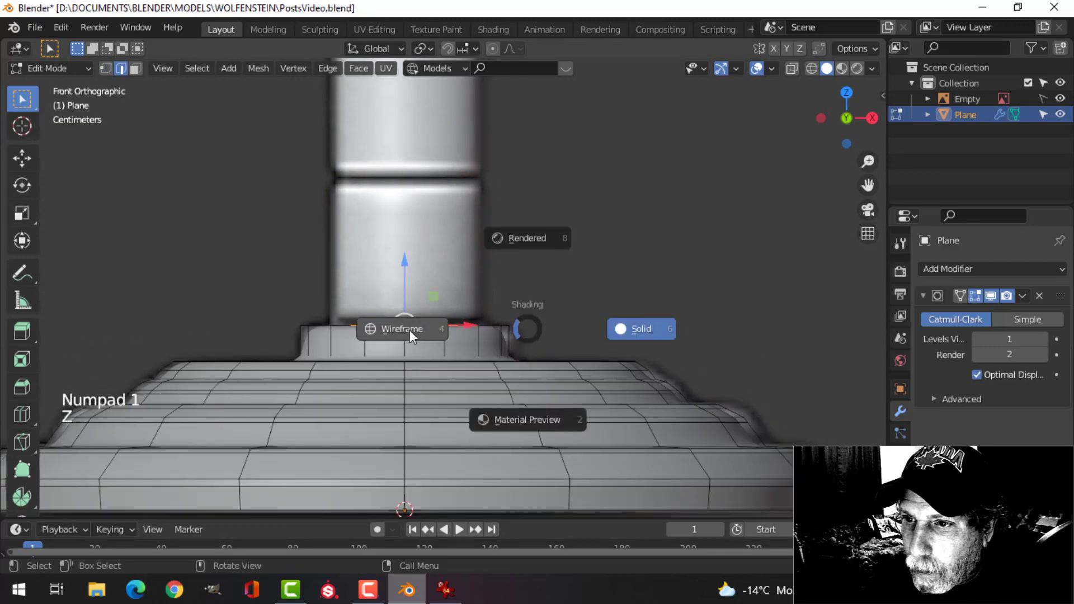
left_click(409, 330)
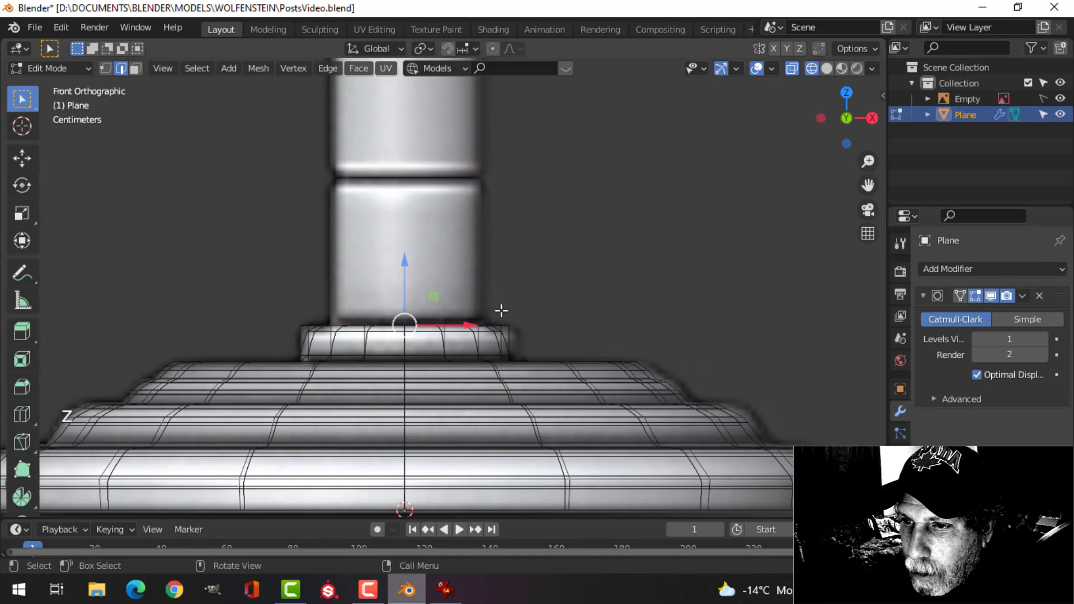
key("e")
right_click(441, 291)
key("e")
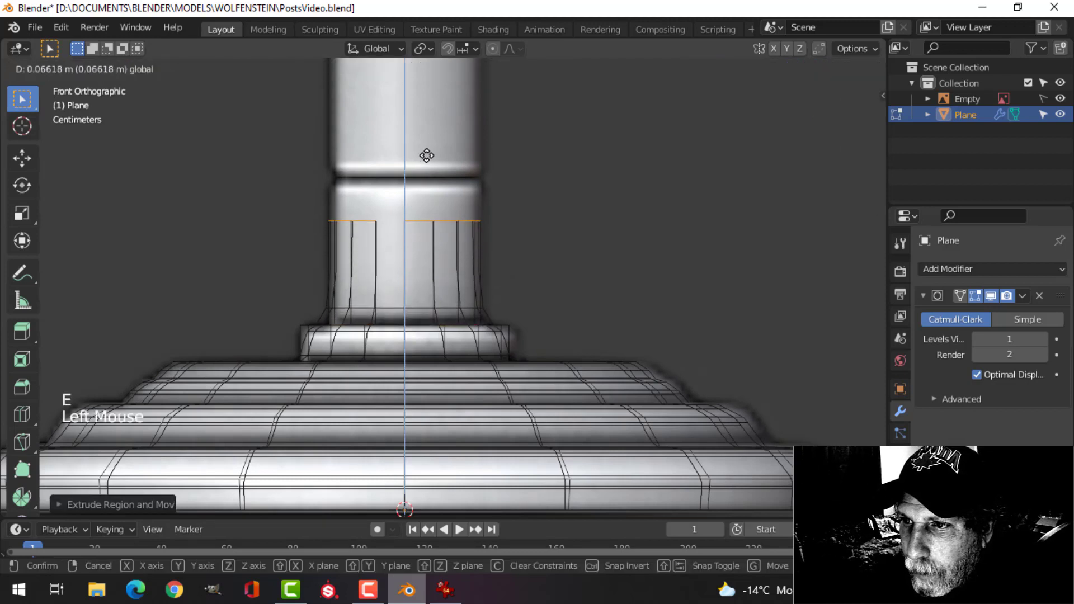
left_click(443, 115)
Extrude the open top loop again from the lower groove, partway up the reference post's shaft
scroll(523, 147, "down", 4)
middle_click_drag(523, 147, 556, 347, "shift")
scroll(553, 312, "down", 1)
scroll(553, 312, "down", 1)
key("e")
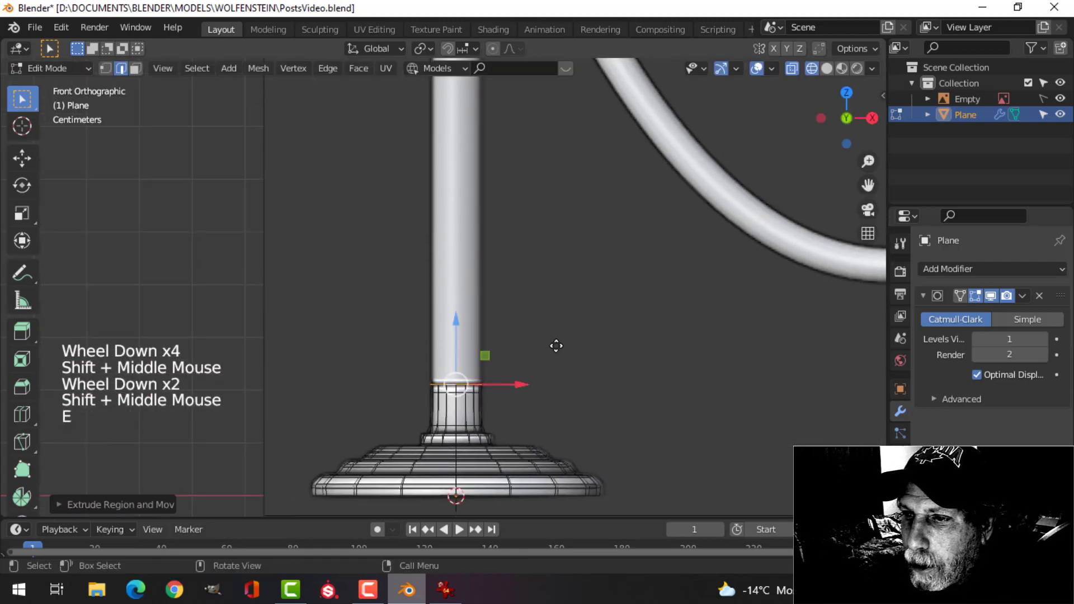
left_click(463, 166)
Move the shaft's open top loop vertically up to the groove just below the reference post's ring plate
scroll(543, 194, "down", 2)
middle_click_drag(542, 194, 571, 391, "shift")
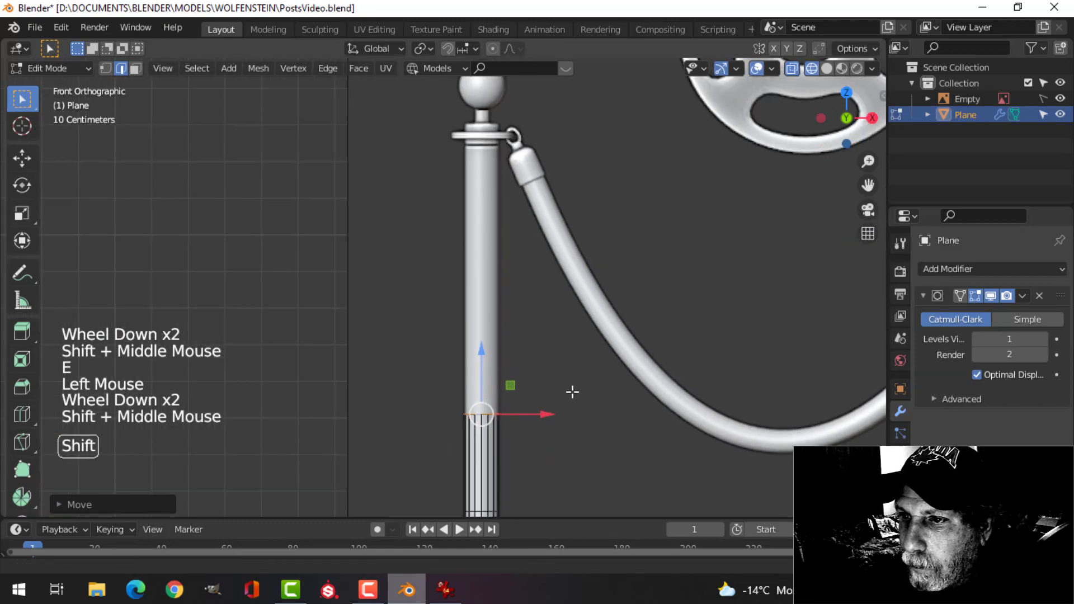
left_click_drag(477, 352, 515, 82)
scroll(516, 82, "up", 3)
middle_click_drag(516, 82, 501, 325, "shift")
scroll(537, 355, "up", 4)
scroll(484, 310, "up", 2)
left_click(22, 158)
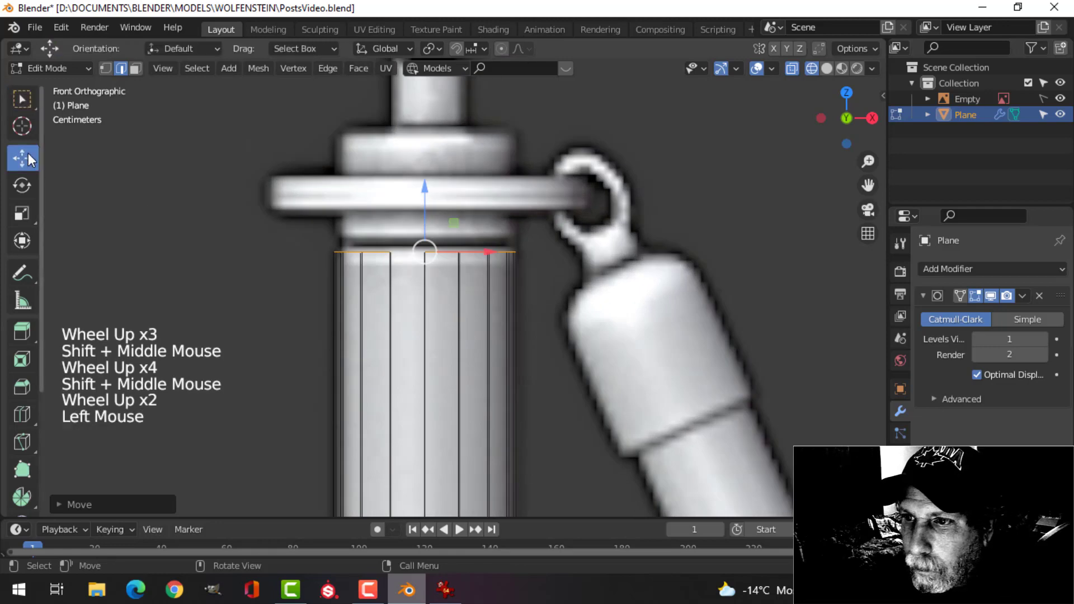
scroll(380, 245, "up", 3)
left_click_drag(413, 182, 412, 167)
Extrude the top loop from the upper groove to the shoulder where the reference's narrow neck begins
scroll(512, 212, "down", 4)
middle_click_drag(512, 211, 520, 283, "shift")
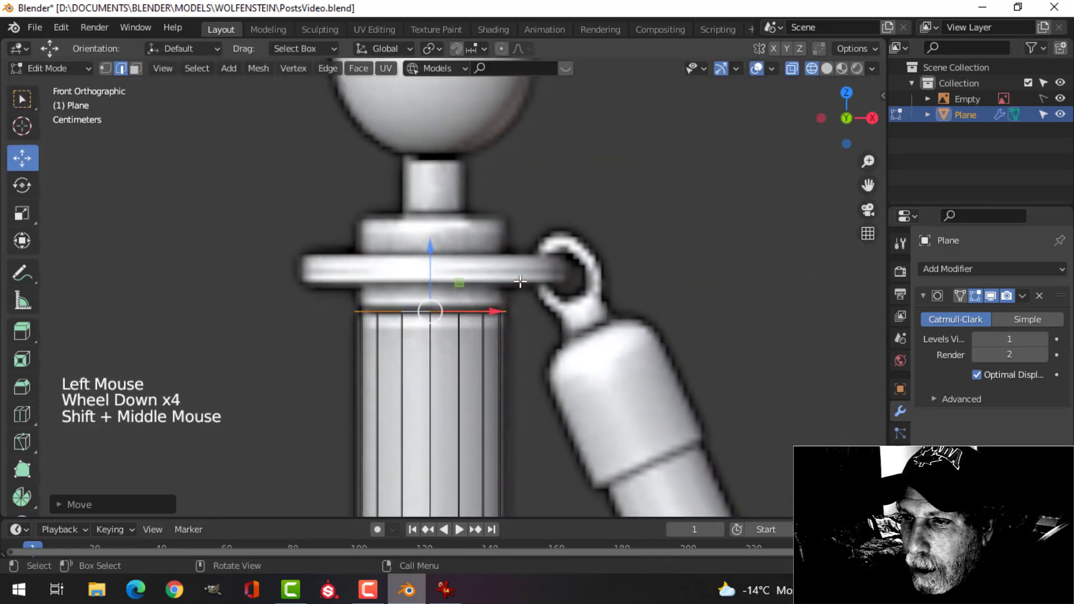
key("e")
left_click_drag(431, 250, 439, 149)
Extrude the shoulder loop inward at a scale of about 0.42 and raise the neck to the underside of the ball
key("1")
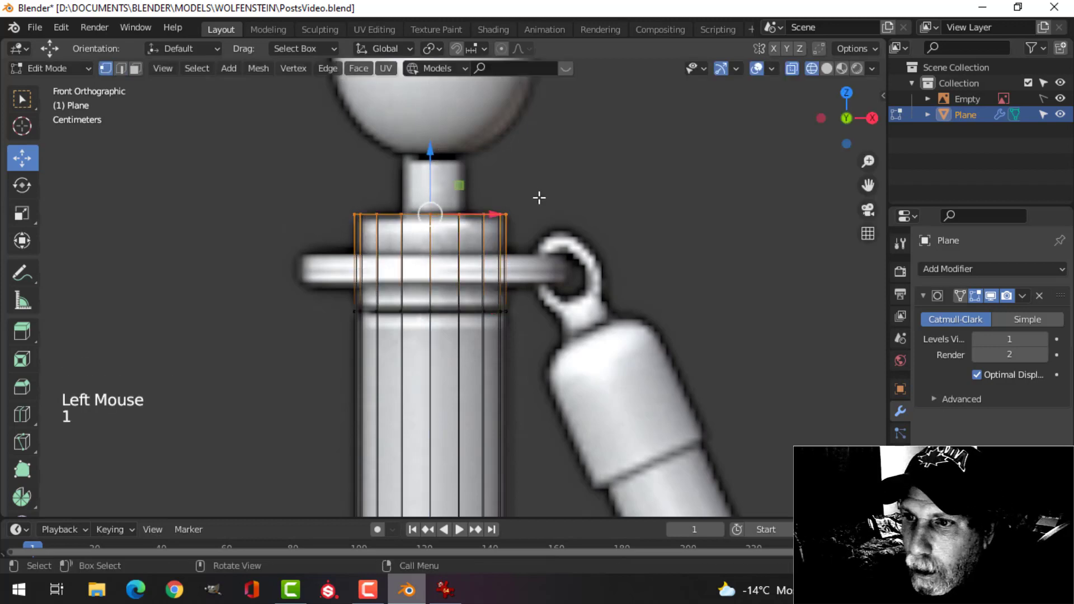
scroll(586, 219, "up", 2)
middle_click_drag(585, 219, 597, 251, "shift")
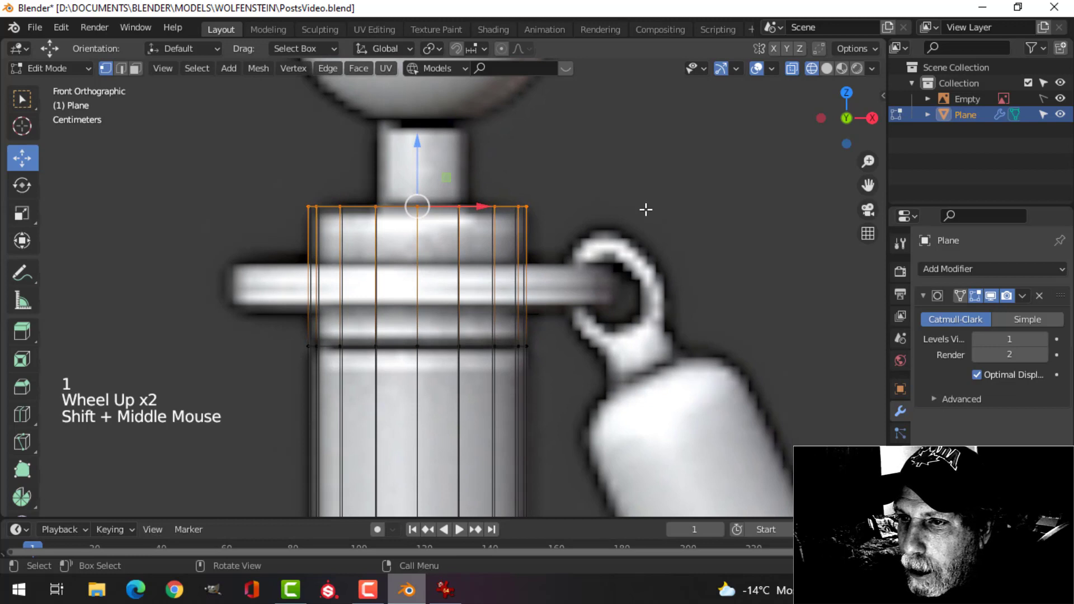
key("e")
key("s")
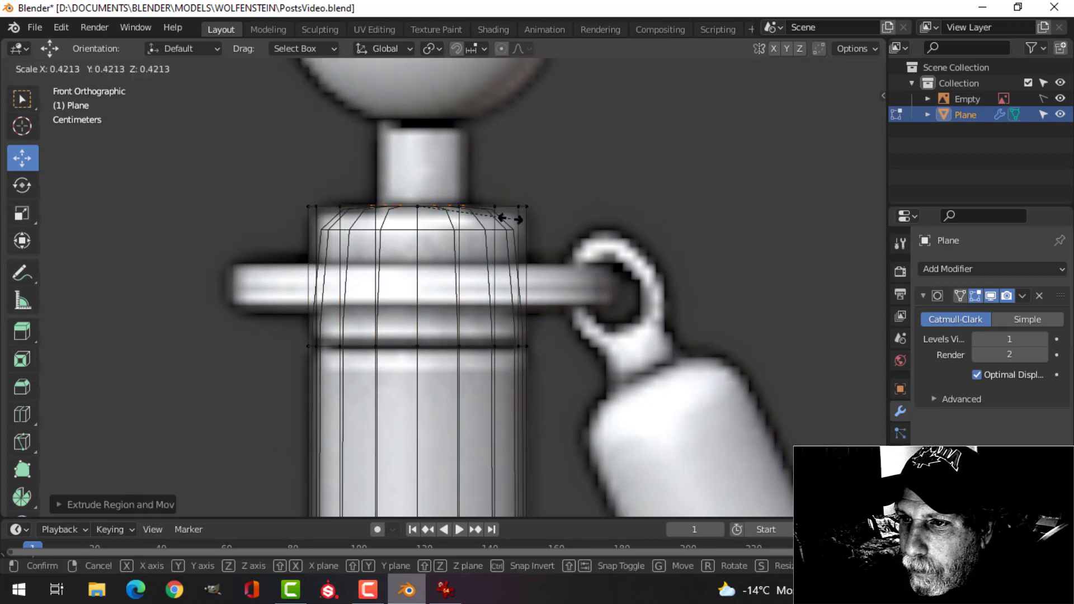
left_click(510, 220)
mouse_move(422, 162)
left_mouse_down()
mouse_move(428, 78)
mouse_move(419, 90)
left_mouse_up()
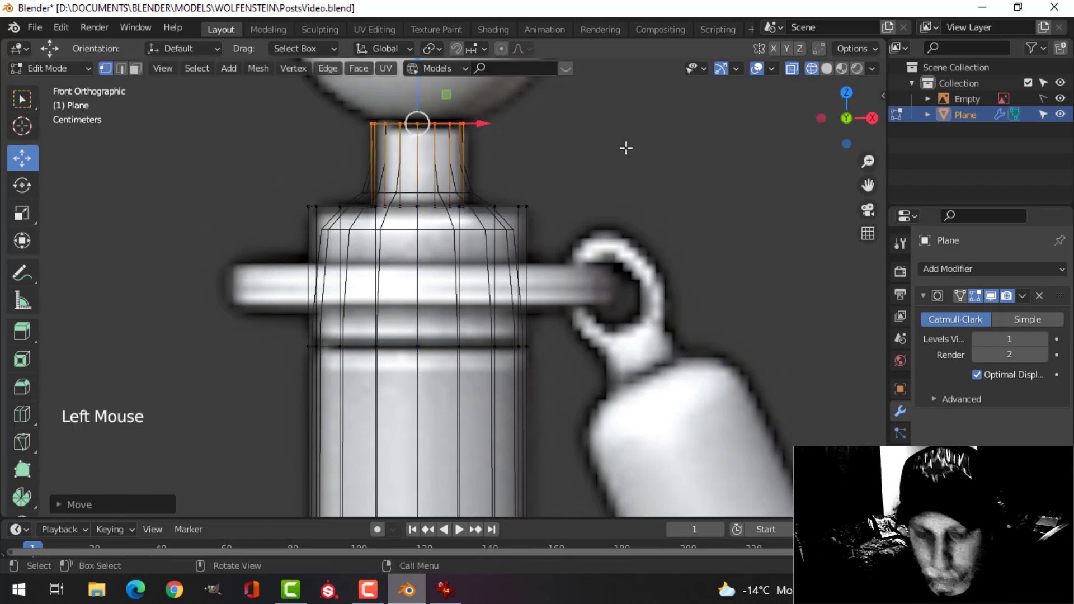
Return to solid shading, hide the reference image and add a loop cut around the neck near its base
key("z")
middle_click_drag(628, 185, 559, 226)
scroll(573, 214, "down", 2)
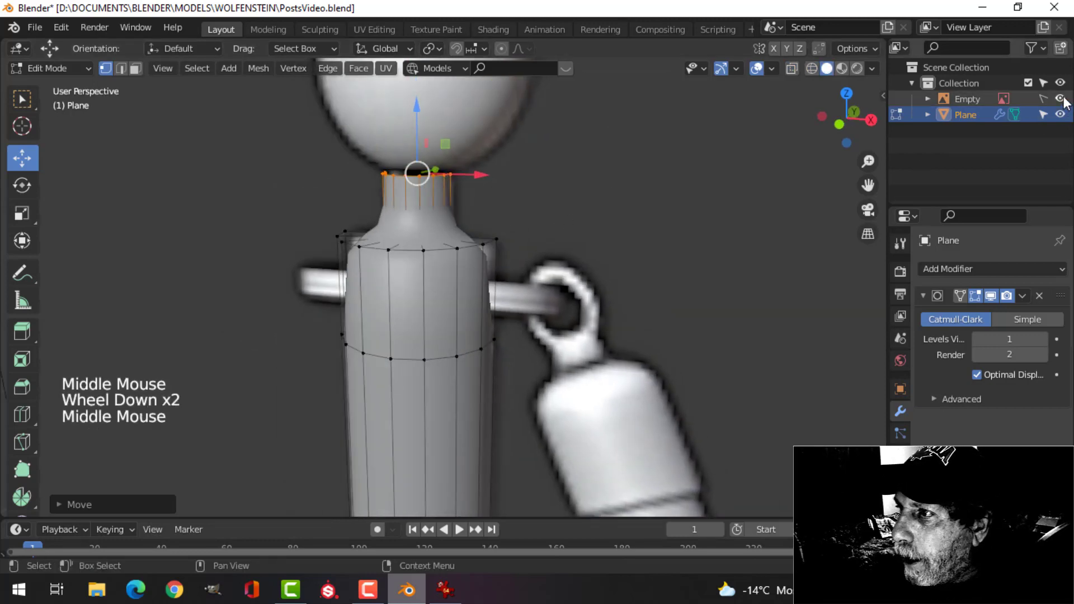
left_click(1061, 99)
key("ctrl+r")
left_click(451, 208)
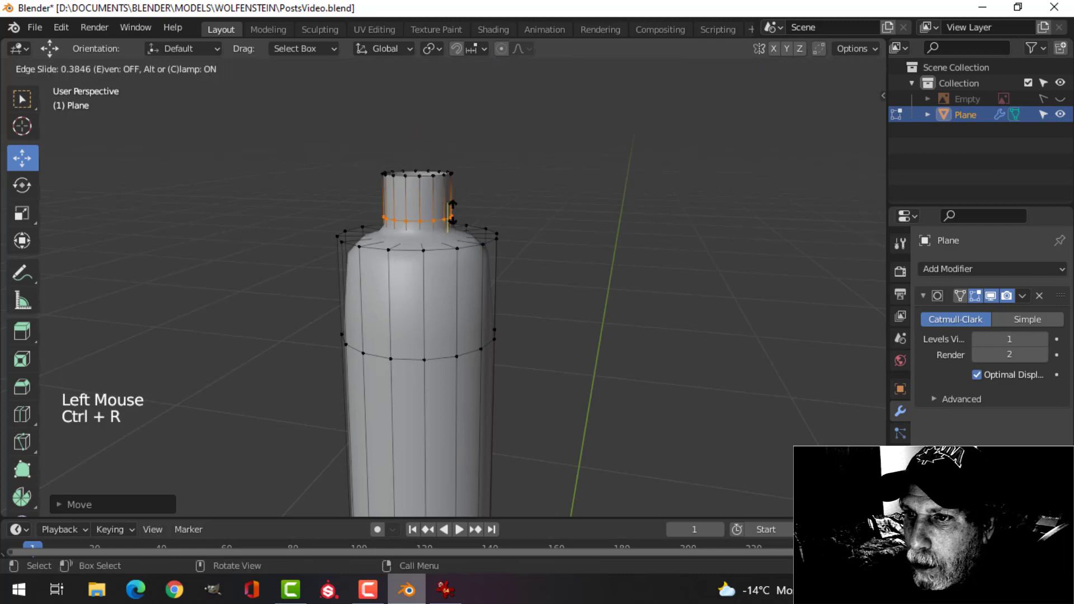
left_click(453, 220)
Add a loop cut on the shaft's flat shoulder, close to its outer edge
middle_click_drag(453, 220, 501, 291)
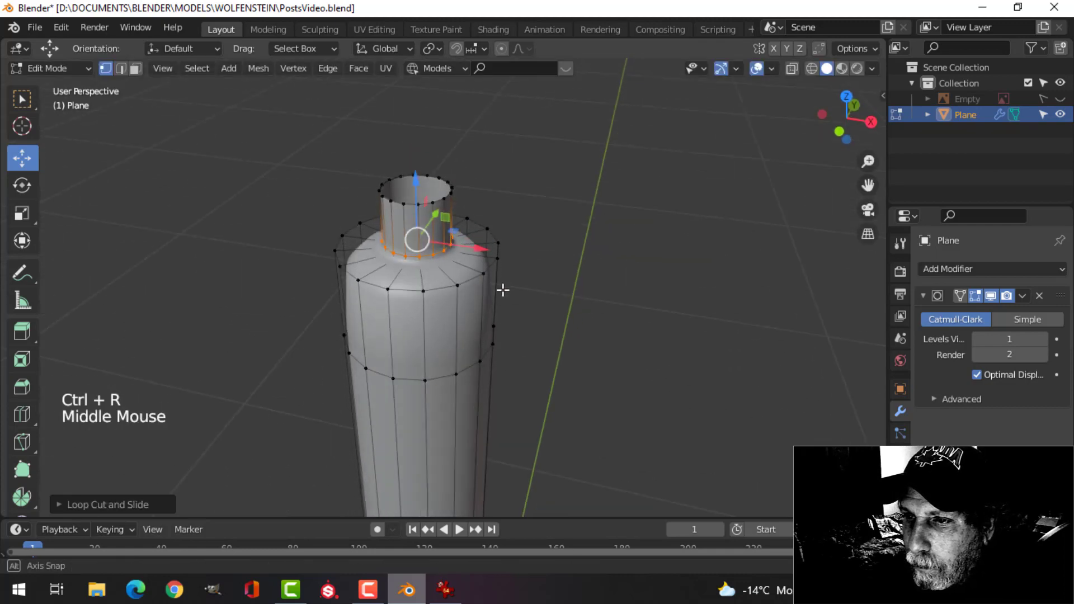
key("ctrl+r")
left_click(442, 271)
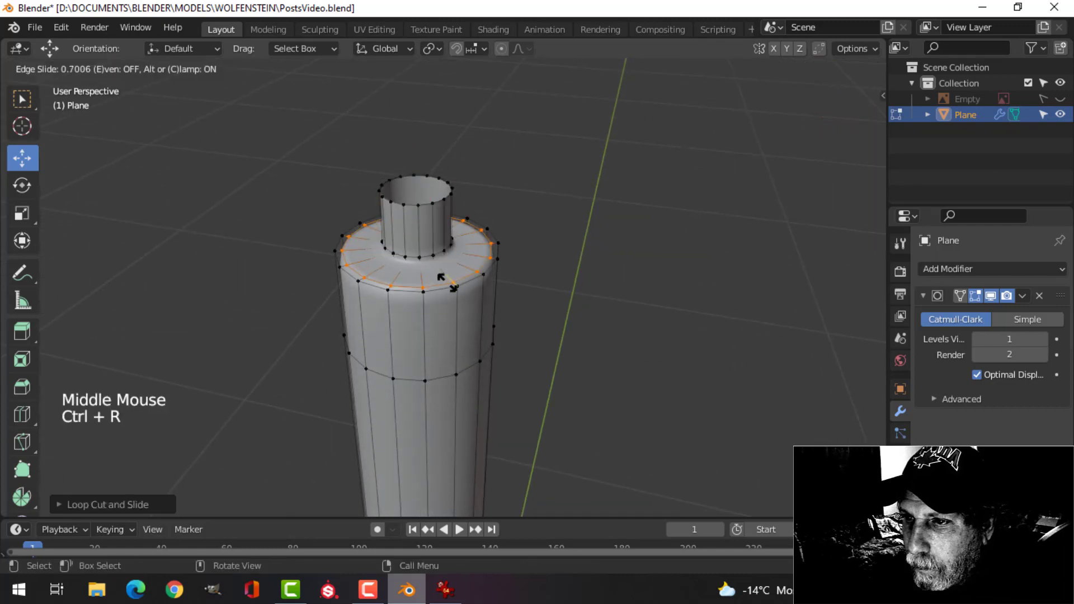
left_click(442, 278)
Add a loop cut around the shaft's top section just below the shoulder edge and view the smoothed result
scroll(505, 300, "down", 2)
mouse_move(505, 300)
middle_mouse_down("shift")
mouse_move(502, 275)
mouse_move(508, 282)
middle_mouse_up("shift")
key("alt+a")
key("ctrl+r")
left_click(436, 227)
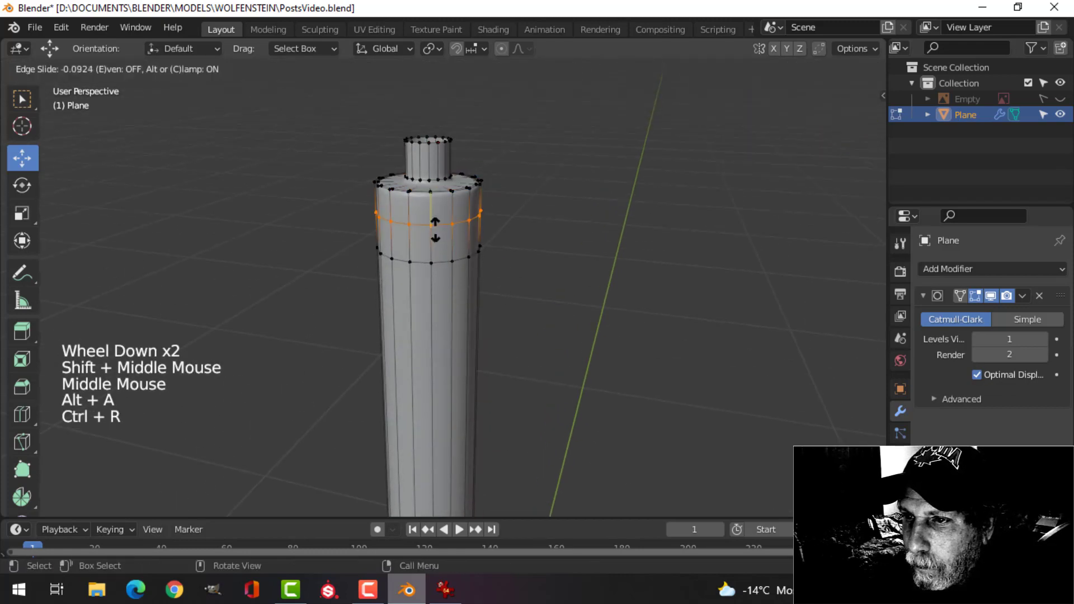
left_click(435, 208)
key("Tab")
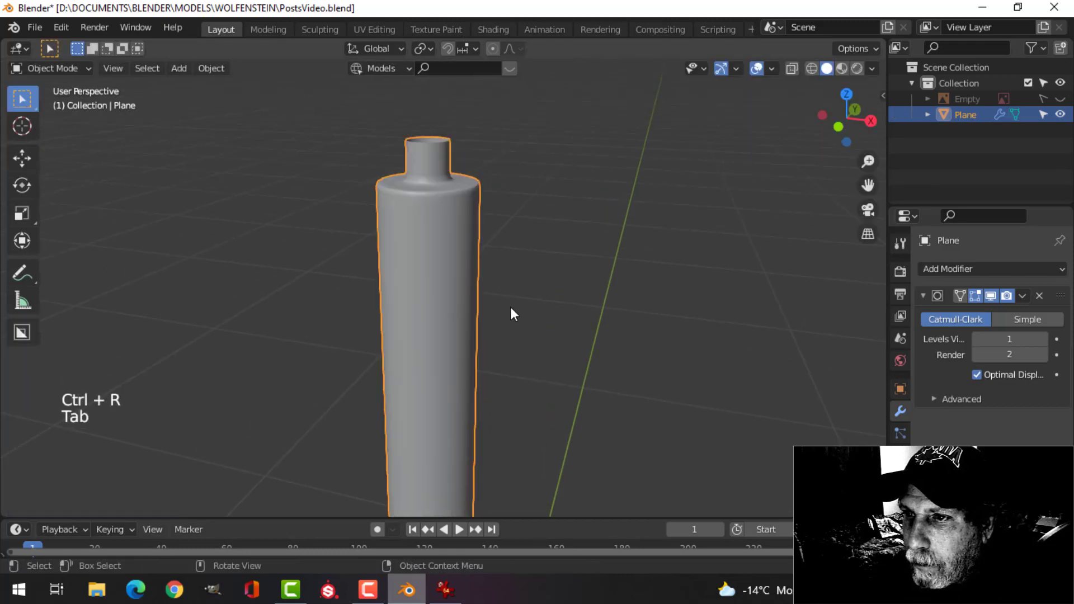
Add a loop cut around the bottom of the shaft, close to where it meets the base collar
scroll(510, 312, "down", 3)
middle_click_drag(511, 312, 491, 262, "shift")
scroll(486, 335, "down", 4)
scroll(486, 311, "up", 3)
scroll(492, 262, "up", 3)
key("Tab")
middle_click_drag(507, 339, 496, 340)
key("alt+a")
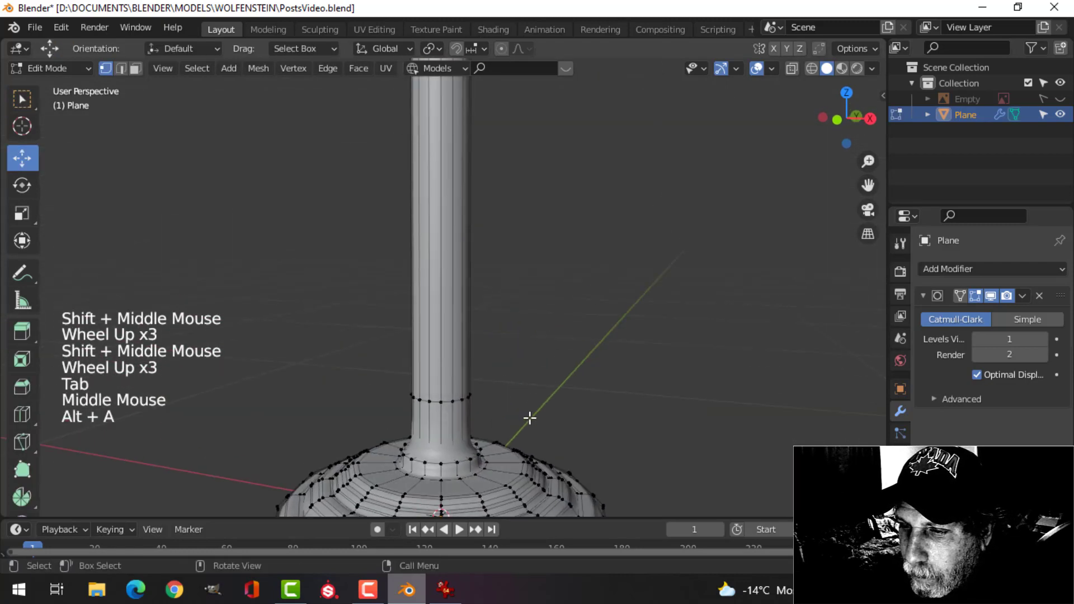
middle_click_drag(528, 420, 472, 221, "shift")
scroll(454, 305, "up", 3)
middle_click_drag(453, 305, 427, 288)
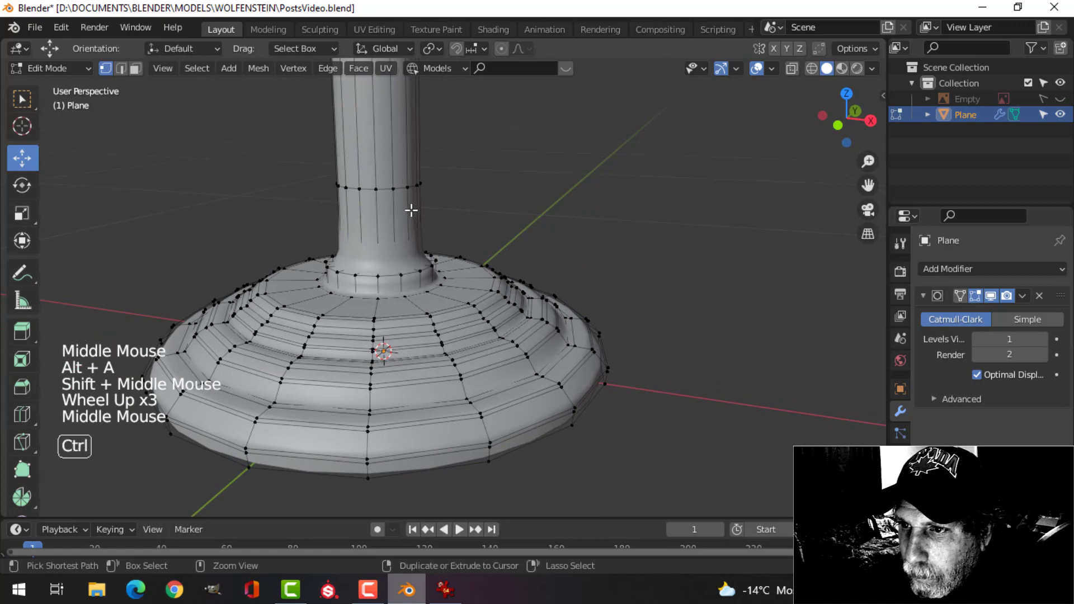
key("ctrl+r")
left_click(420, 235)
left_click(423, 239)
Add a loop cut around the base collar near its upper edge and inspect the smoothed collar
scroll(387, 254, "up", 3)
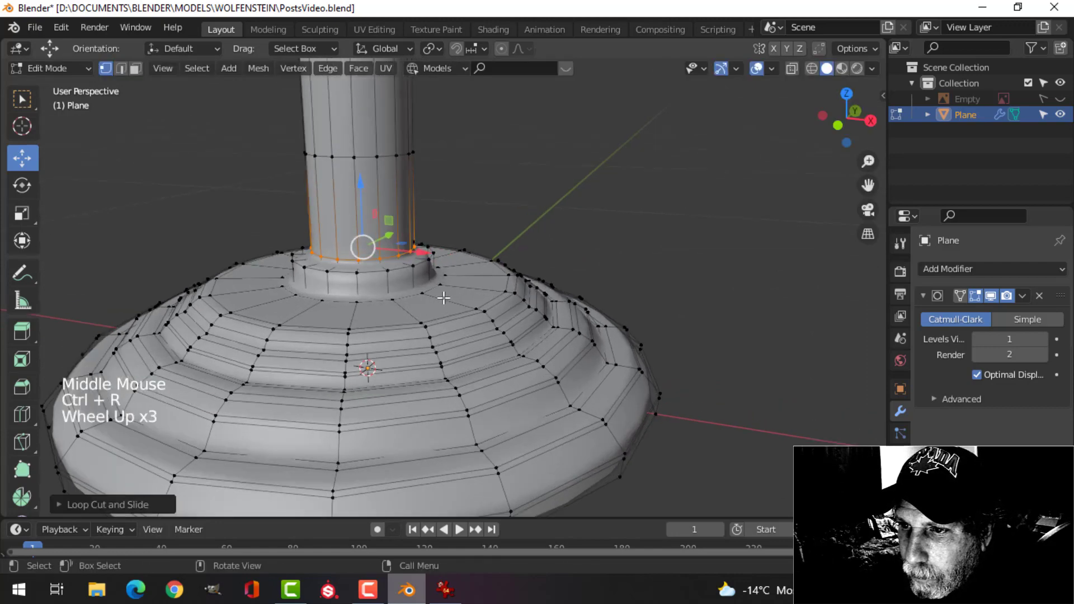
middle_click_drag(386, 255, 384, 256, "shift")
key("ctrl+r")
left_click(380, 257)
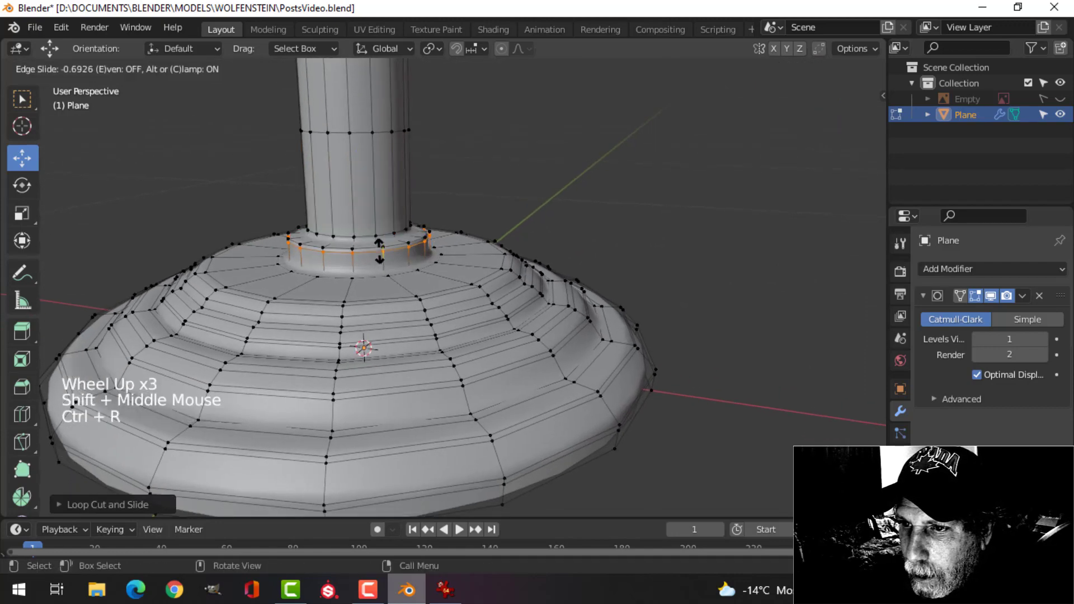
left_click(379, 251)
key("Tab")
middle_click_drag(476, 233, 405, 238)
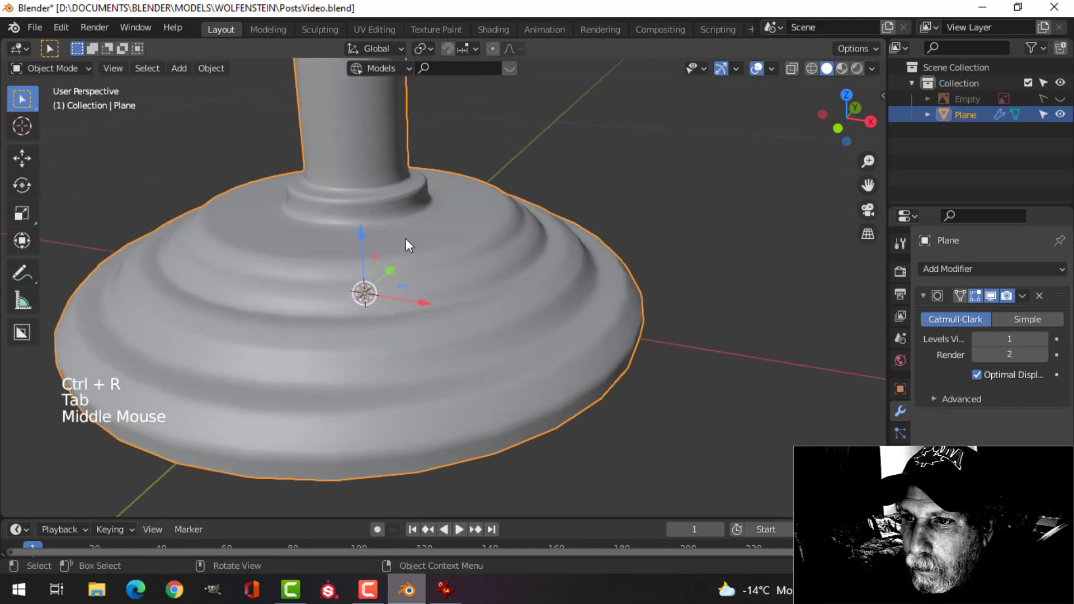
Add a loop cut around the base collar near its lower edge and view the smoothed base
key("Tab")
key("alt+a")
key("ctrl+r")
left_click(384, 213)
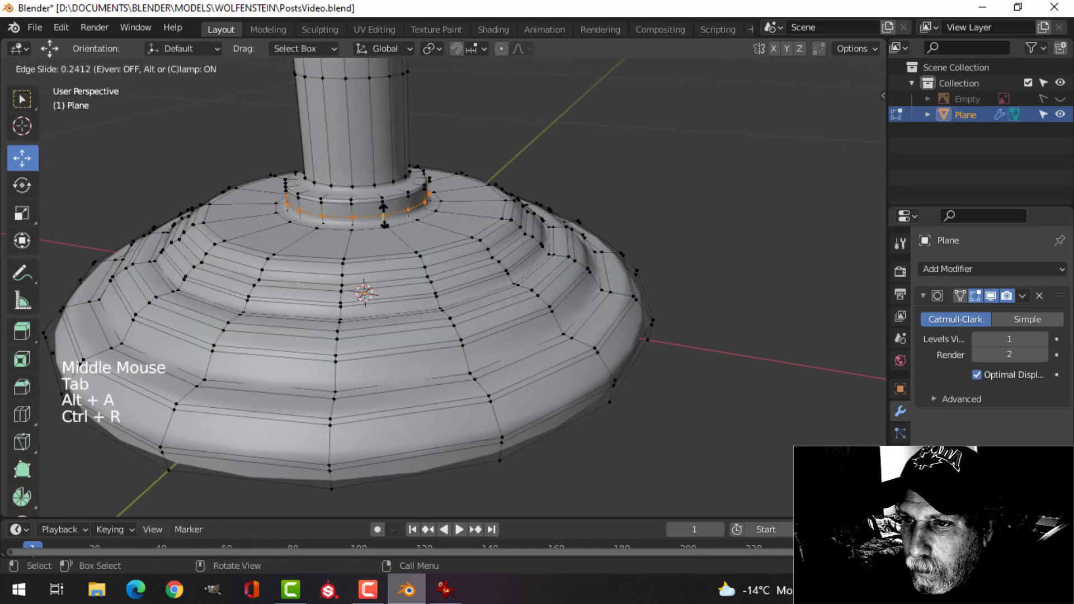
left_click(385, 220)
key("Tab")
scroll(450, 220, "down", 3)
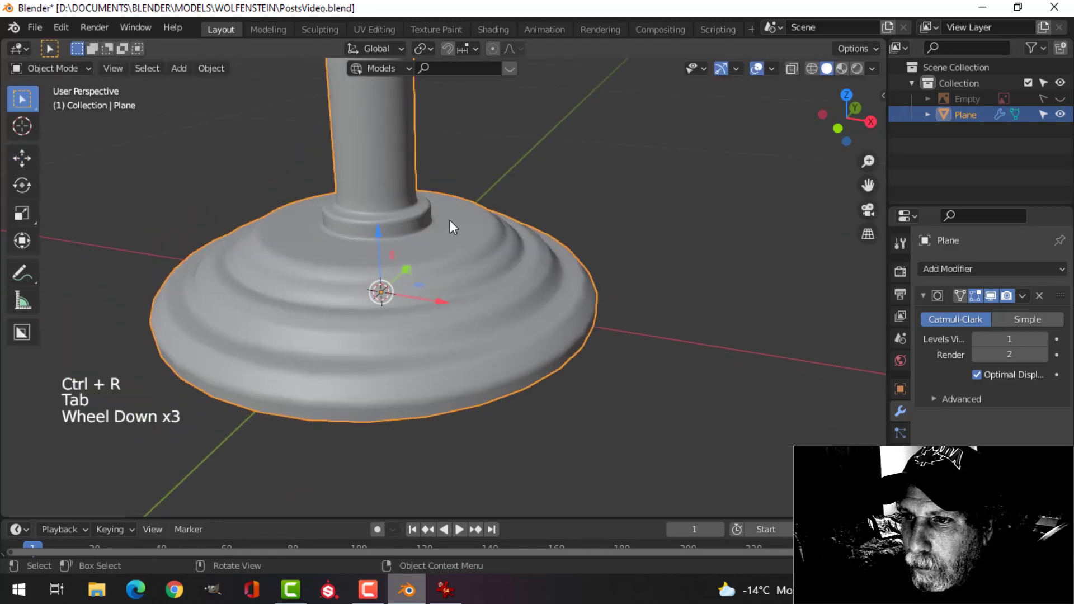
Select the edge loops at the shaft's lower and upper groove positions together
key("alt+a")
scroll(434, 214, "down", 4)
scroll(480, 255, "down", 3)
middle_click_drag(480, 255, 509, 292)
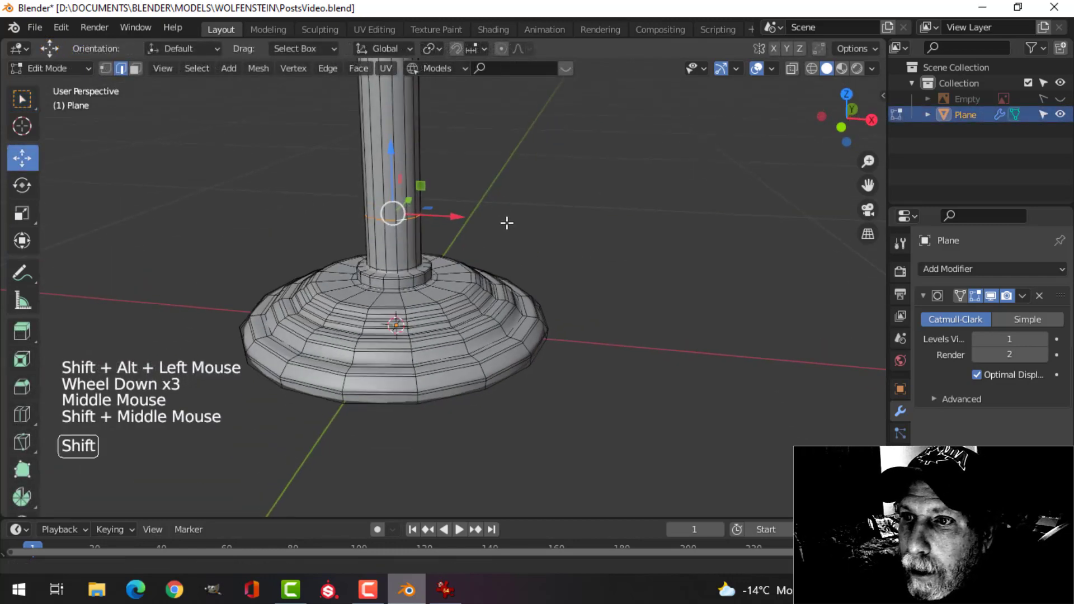
scroll(488, 177, "down", 4)
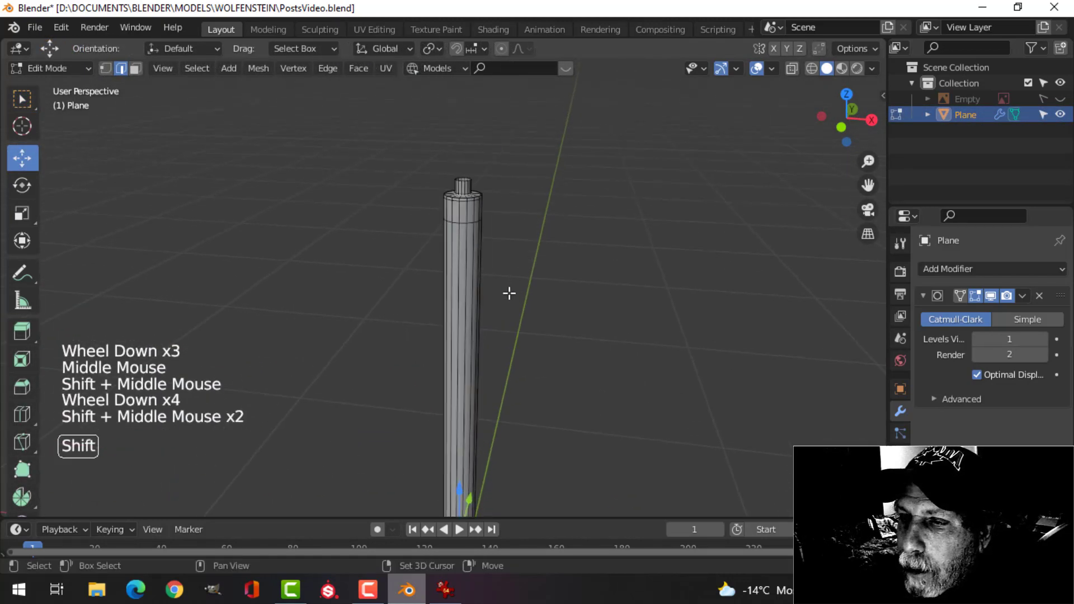
scroll(506, 192, "up", 3)
left_click(484, 167, "alt+shift")
Bevel the selected groove loops into narrow bands around the shaft
middle_click_drag(616, 237, 532, 303, "shift")
scroll(506, 245, "up", 2)
scroll(511, 279, "up", 2)
scroll(512, 279, "up", 1)
key("ctrl+b")
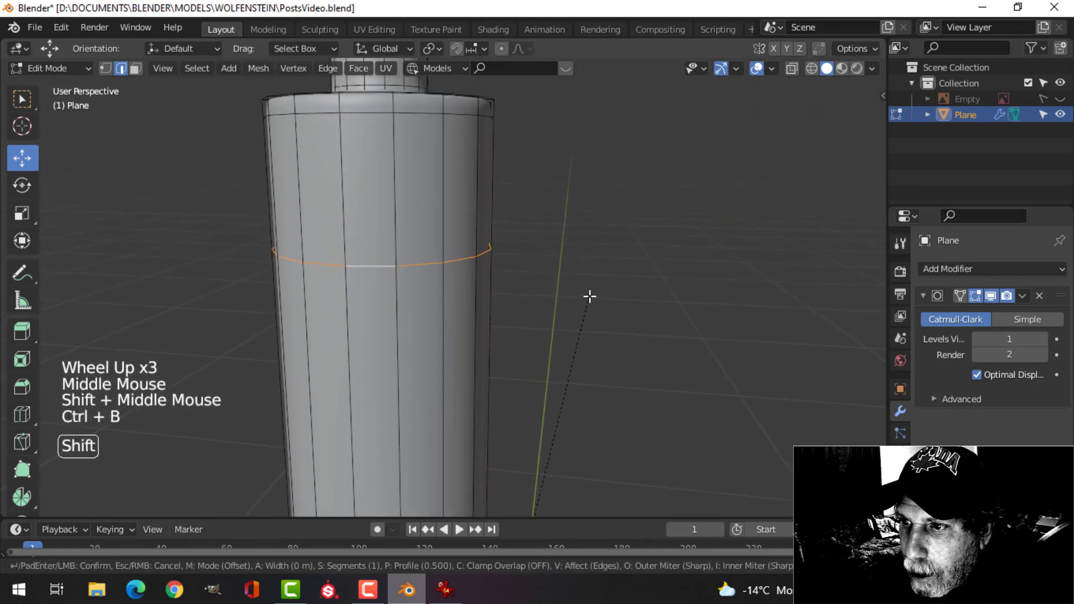
left_click(595, 266)
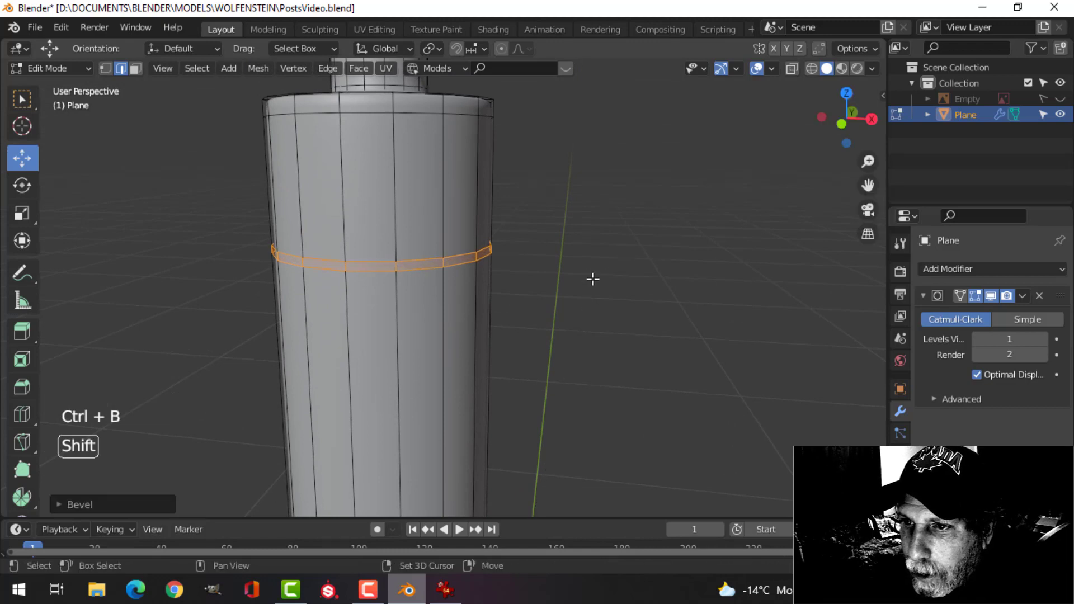
Extrude the narrow bands and shrink them inward along their normals to form recessed grooves, leaving nothing selected
key("e")
key("alt+s")
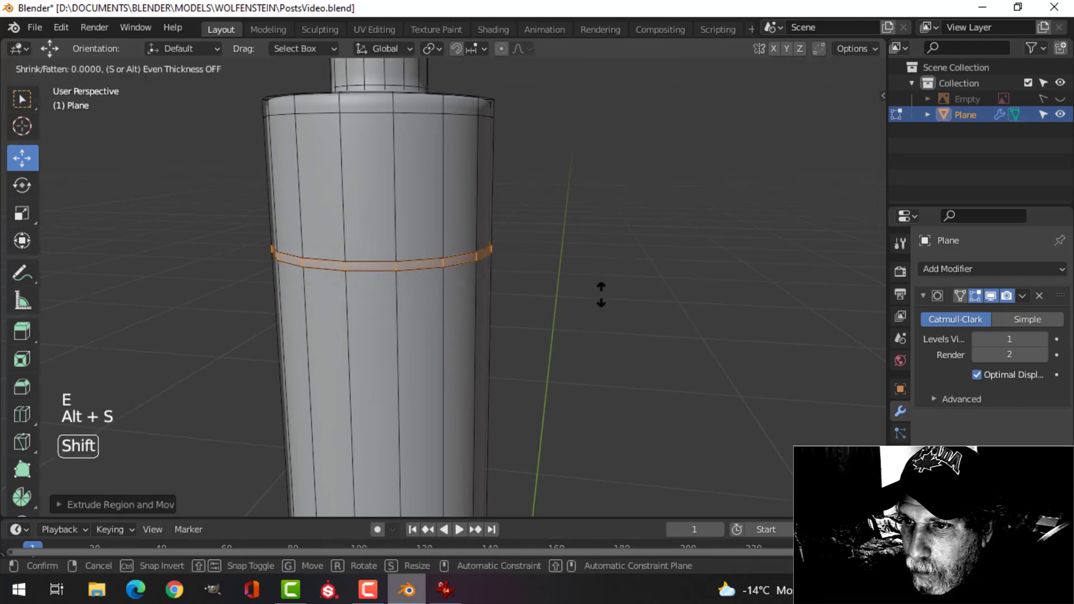
left_click(600, 321)
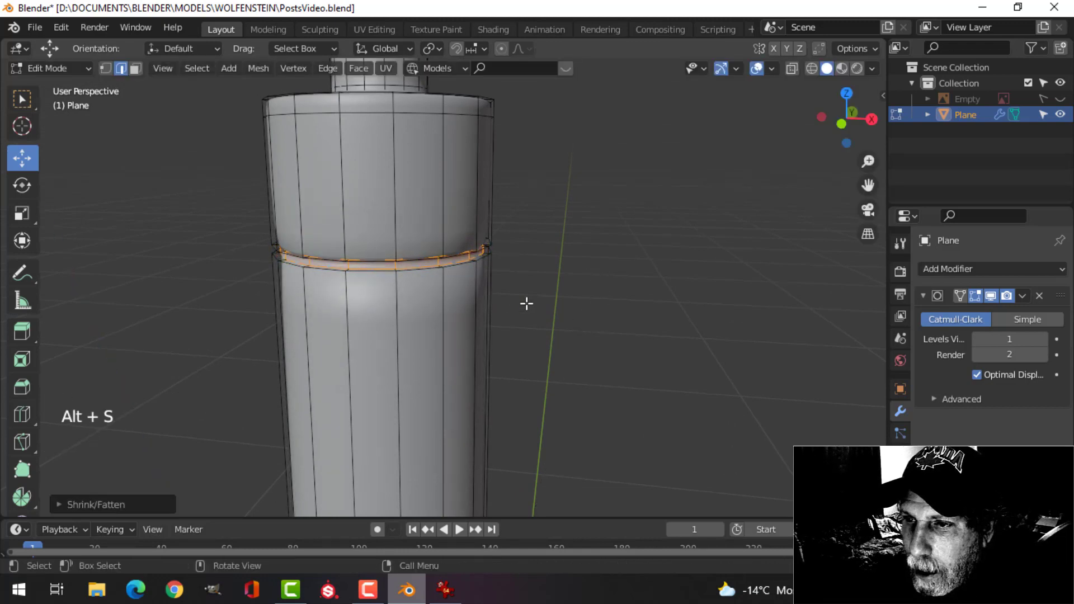
middle_click_drag(526, 302, 496, 286)
key("alt+a")
Select the upper and lower rim edge loops of the shaft's upper groove
middle_click_drag(439, 254, 444, 298, "shift")
scroll(444, 298, "up", 2)
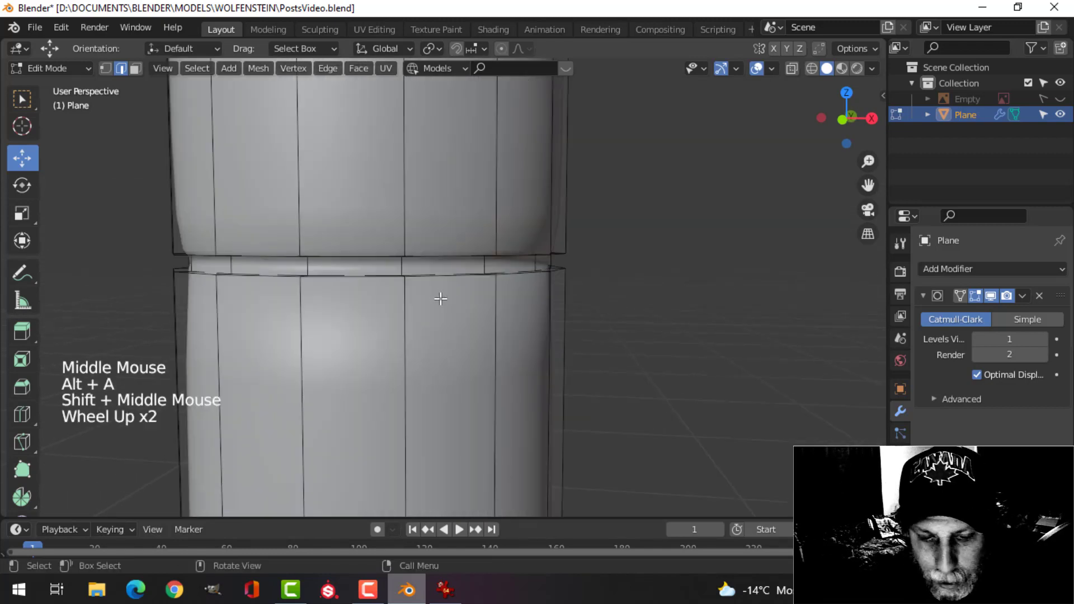
key("2")
left_click(385, 255, "alt+shift")
left_click(411, 274, "alt+shift")
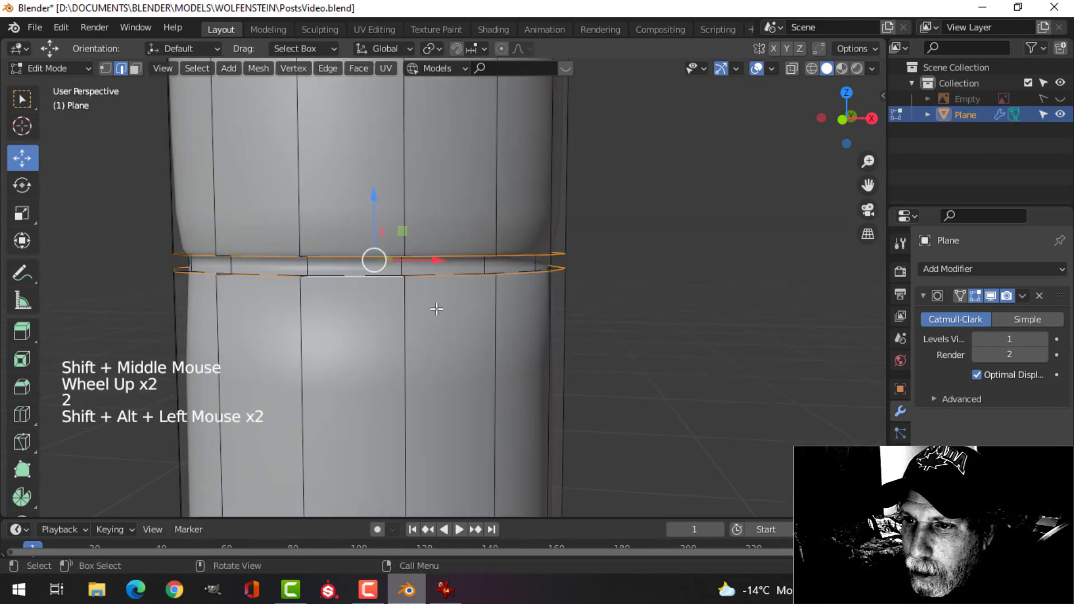
Add both rim edge loops of the shaft's lower groove to the selection
scroll(542, 352, "down", 8)
middle_click_drag(542, 352, 532, 264, "shift")
scroll(501, 343, "up", 4)
middle_click_drag(501, 343, 504, 243, "shift")
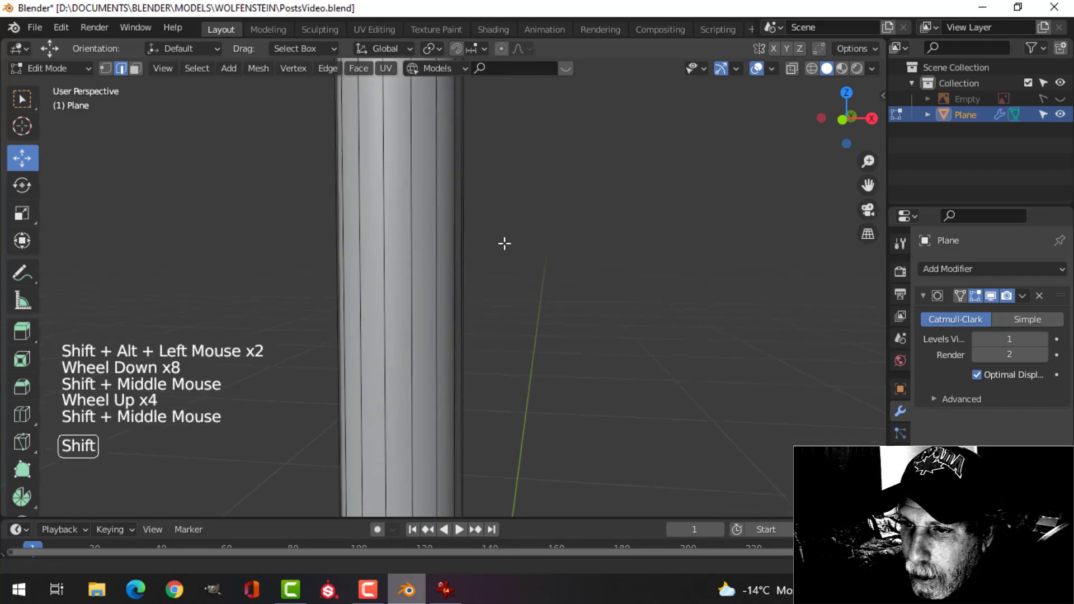
scroll(486, 345, "down", 4)
middle_click_drag(487, 345, 499, 259, "shift")
scroll(487, 276, "up", 4)
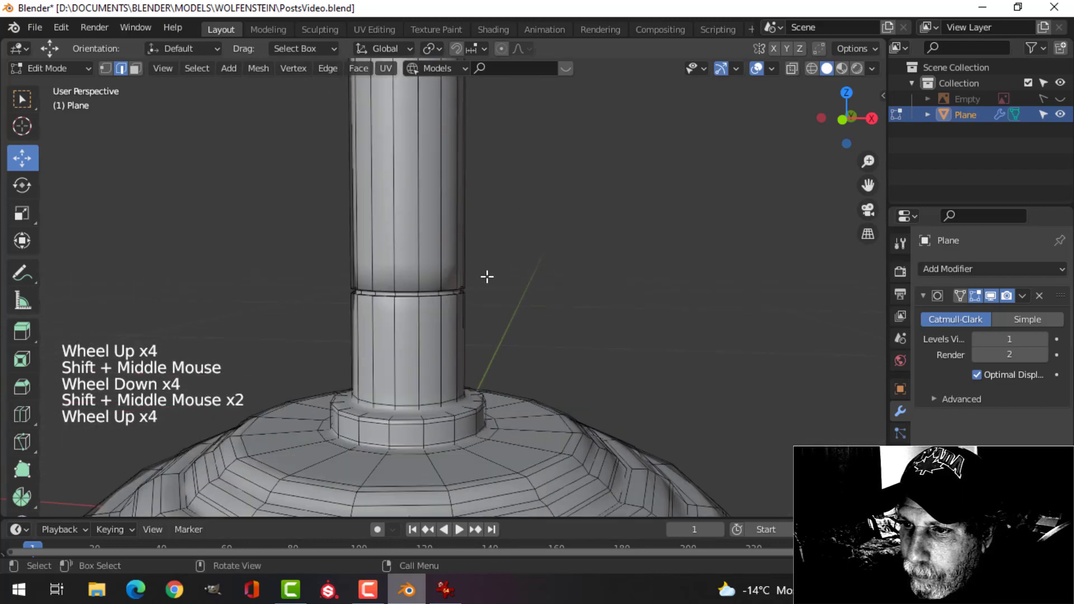
scroll(487, 277, "up", 4)
left_click(351, 296, "alt+shift")
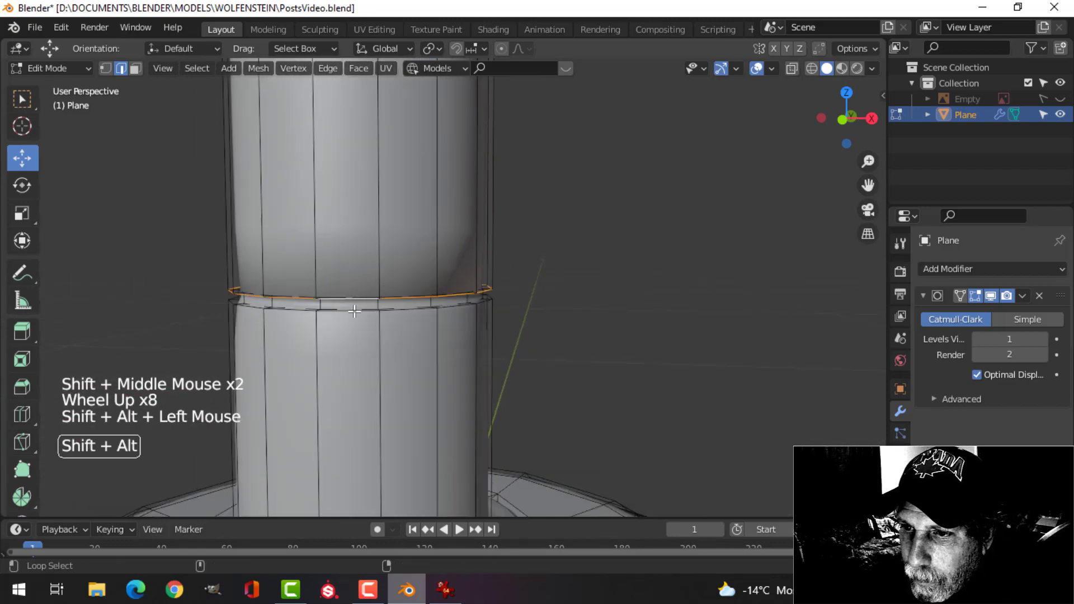
left_click(354, 309, "alt+shift")
Bevel the selected rim loops of both grooves narrowly to sharpen the groove edges
key("ctrl+b")
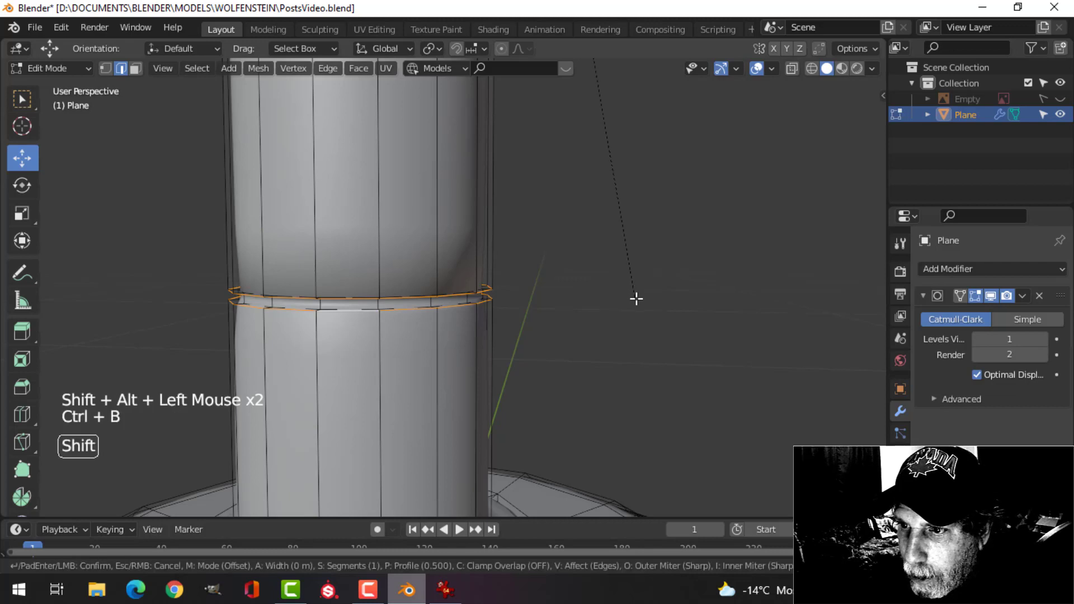
scroll(664, 343, "up", 1)
left_click(665, 343)
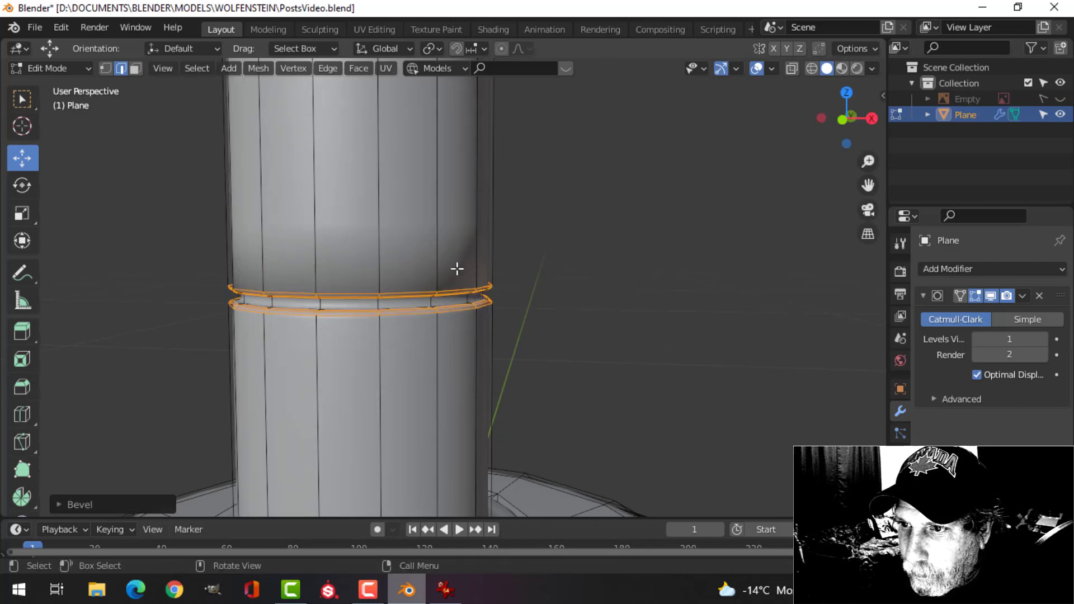
Add a loop cut around the long shaft section between the two grooves
key("ctrl+r")
left_click(423, 194)
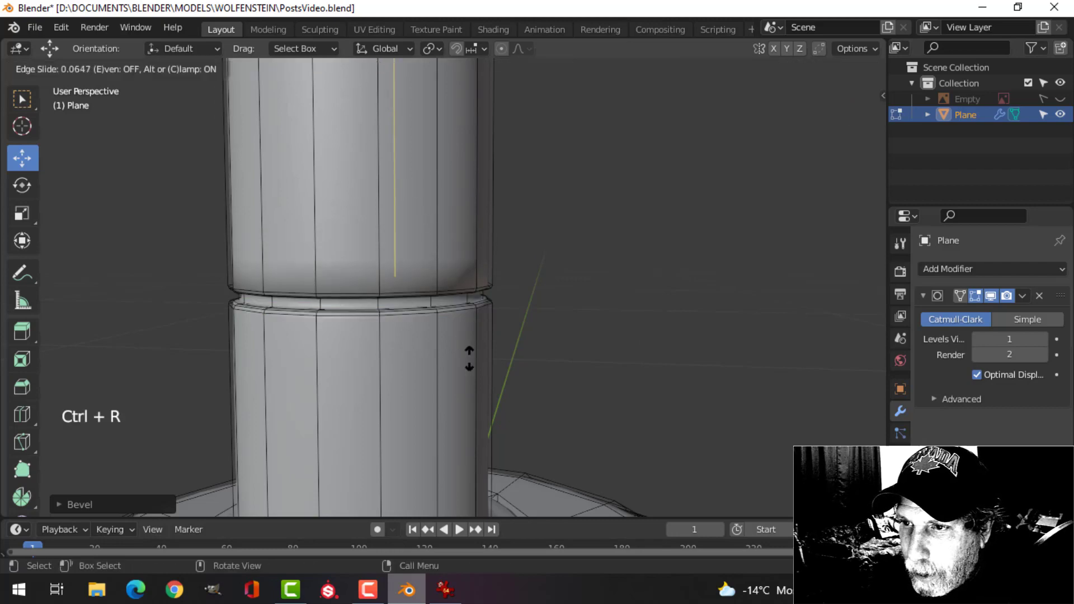
left_click(469, 358)
scroll(561, 312, "down", 6)
scroll(552, 257, "down", 4)
middle_click_drag(551, 257, 553, 272, "shift")
middle_click_drag(553, 272, 553, 274)
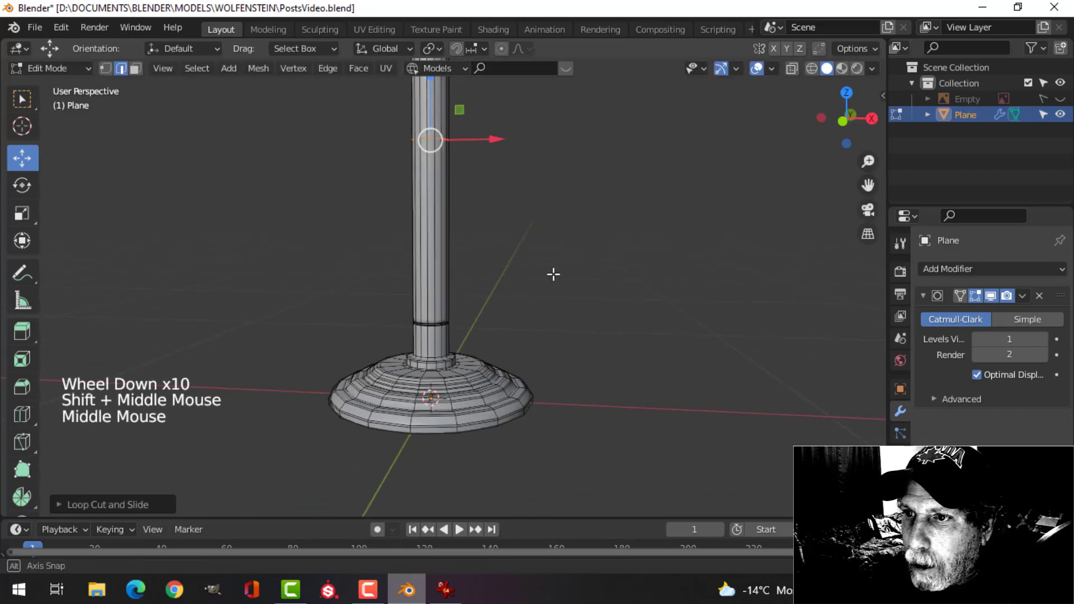
Move the new shaft loop down along the Z axis toward the lower groove in two moves
scroll(561, 268, "up", 8)
middle_click_drag(568, 311, 574, 182, "shift")
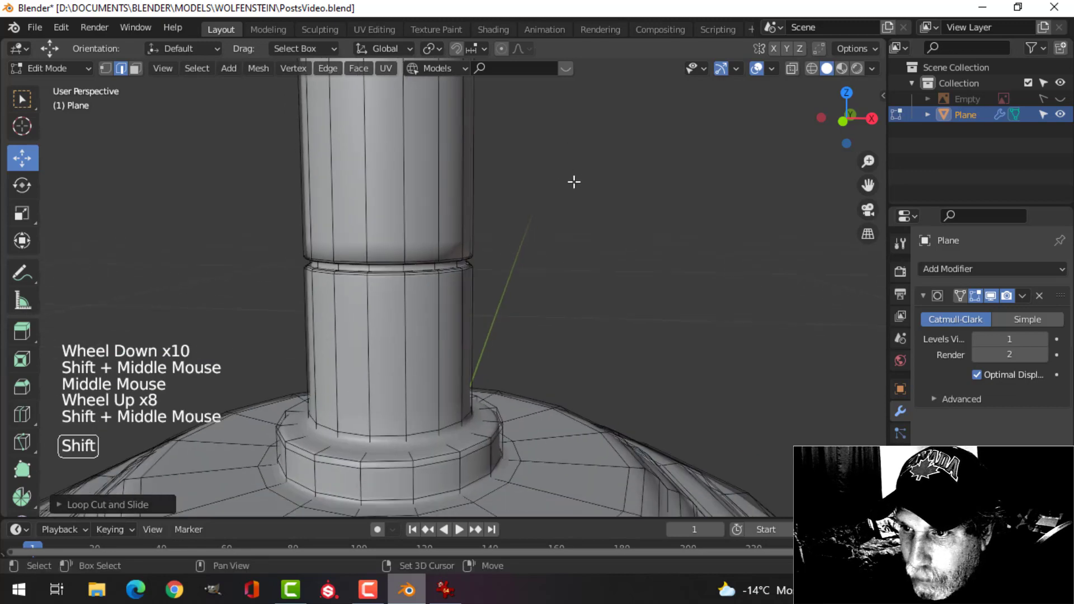
key("g")
key("z")
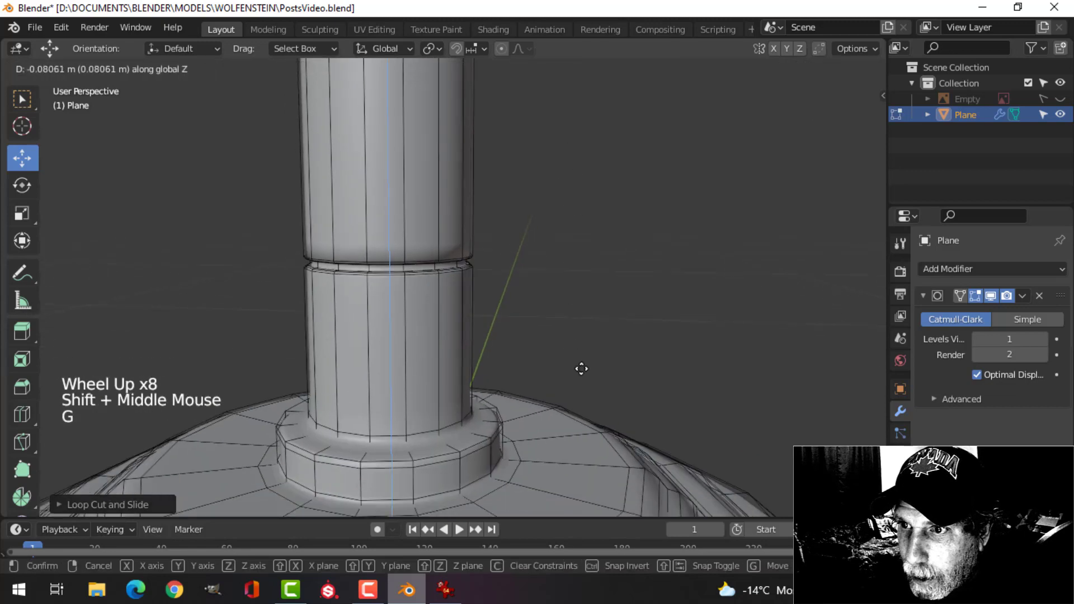
left_click(601, 497)
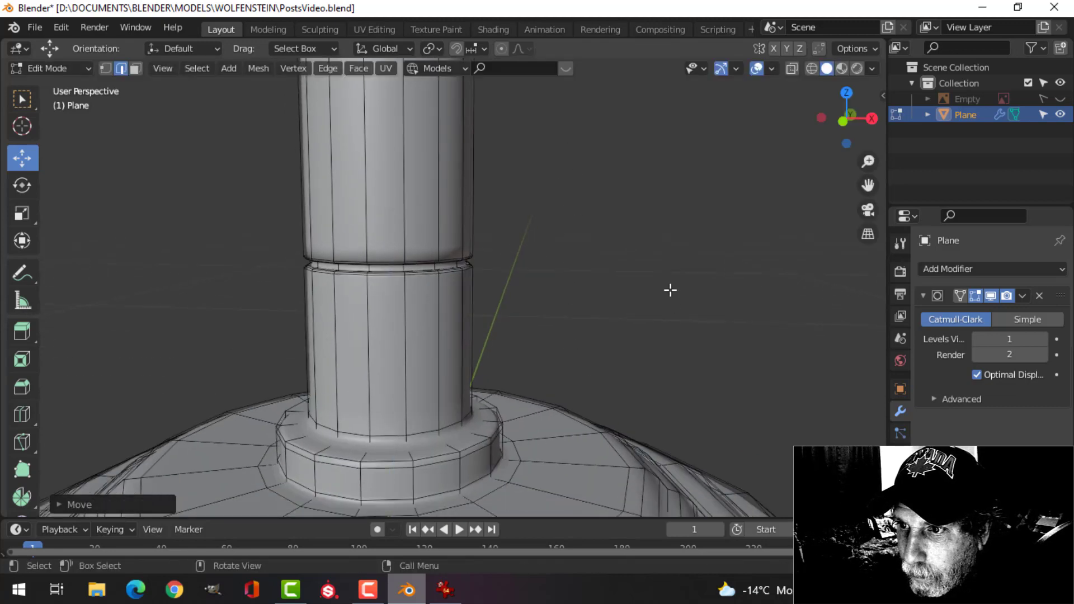
key("g")
key("z")
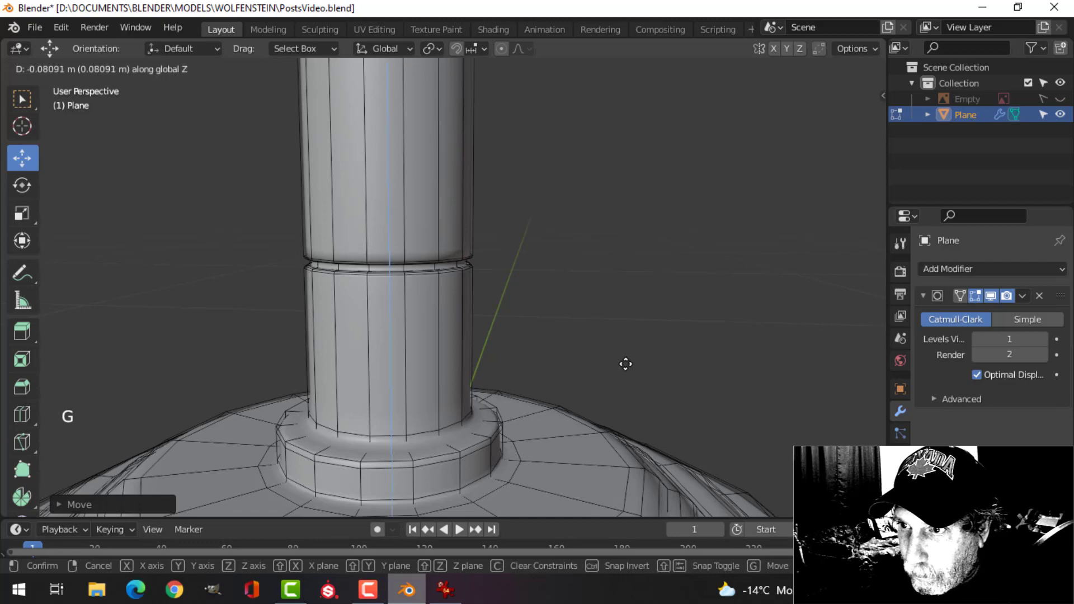
left_click(647, 430)
Lower the shaft loop further along Z until it sits just above the lower groove
scroll(501, 241, "down", 7)
scroll(501, 242, "up", 1)
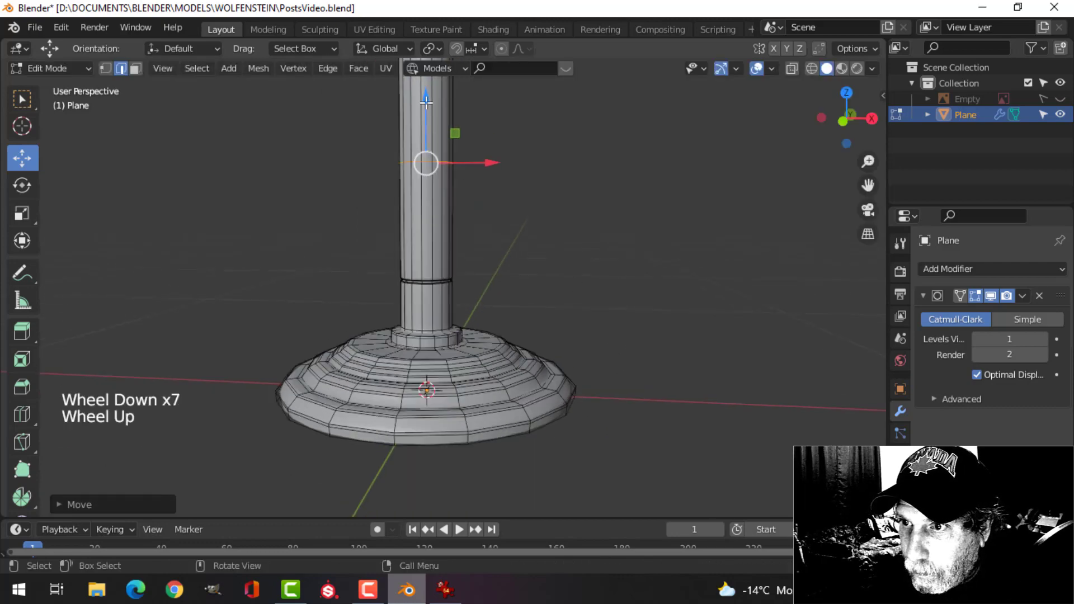
left_click_drag(426, 101, 431, 169)
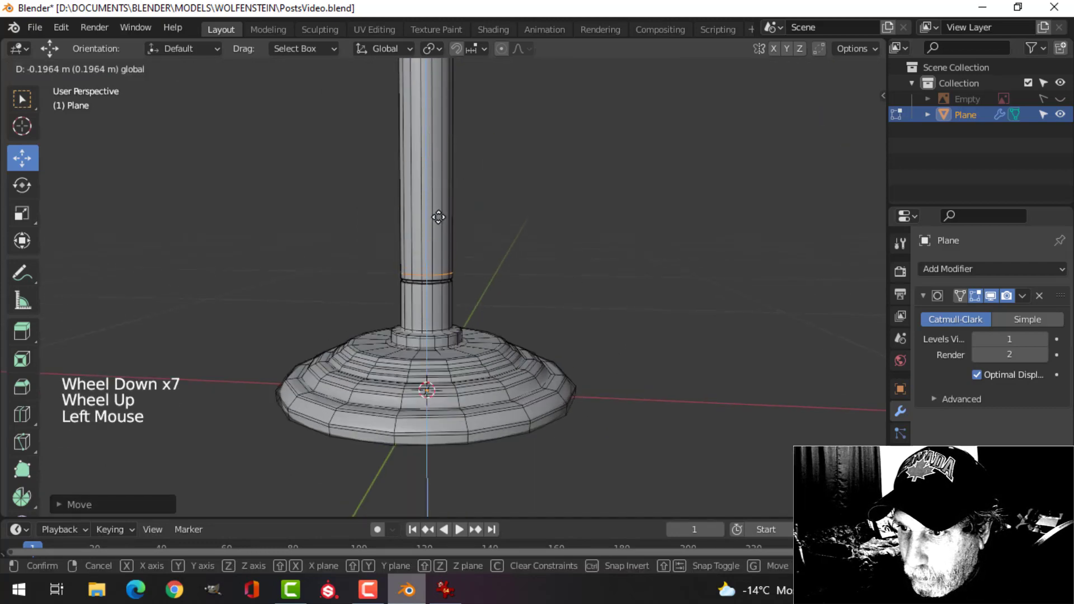
left_click_drag(438, 217, 438, 217)
scroll(530, 275, "up", 7)
scroll(530, 276, "up", 3)
middle_click_drag(530, 276, 580, 242, "shift")
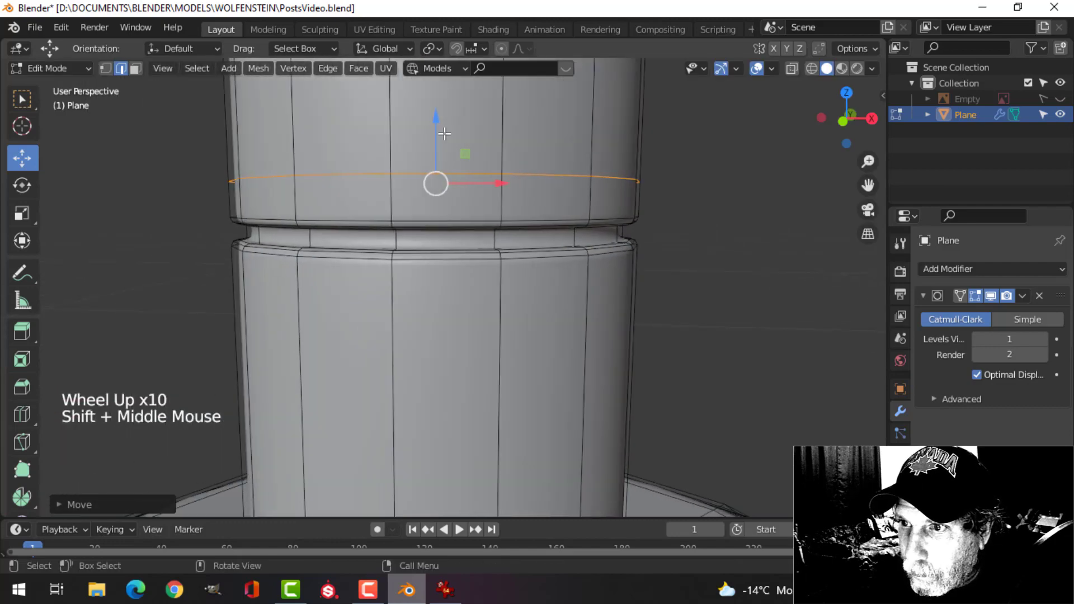
left_click_drag(445, 134, 438, 157)
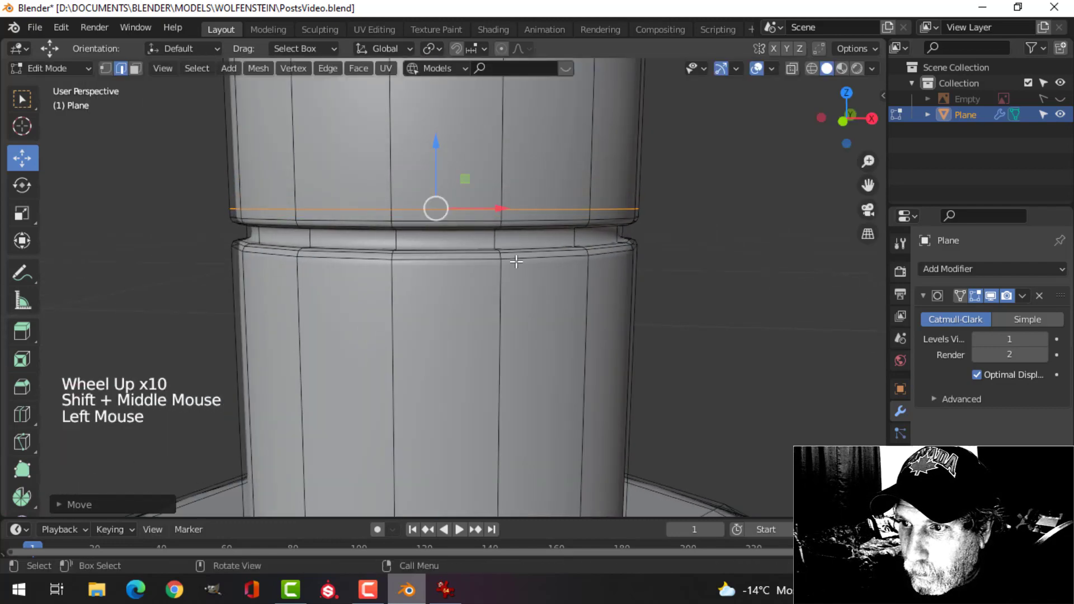
Add a loop cut just below the lower groove and view the smoothed shaft in Object Mode
scroll(482, 334, "down", 4)
key("ctrl+r")
left_click(470, 335)
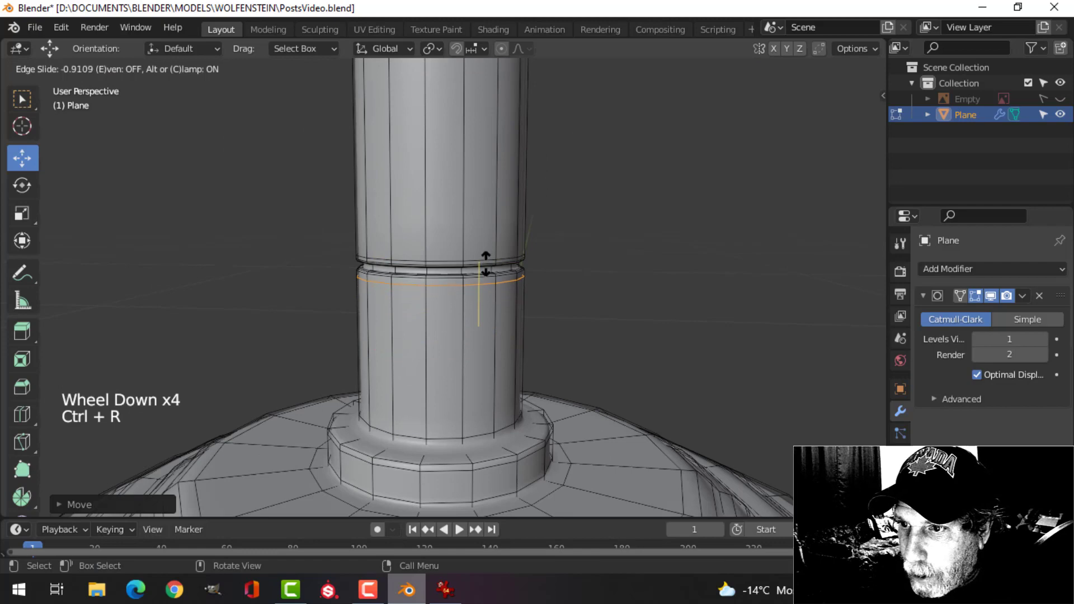
left_click(486, 263)
key("Tab")
scroll(607, 246, "down", 7)
middle_click_drag(549, 233, 512, 386, "shift")
scroll(523, 283, "up", 4)
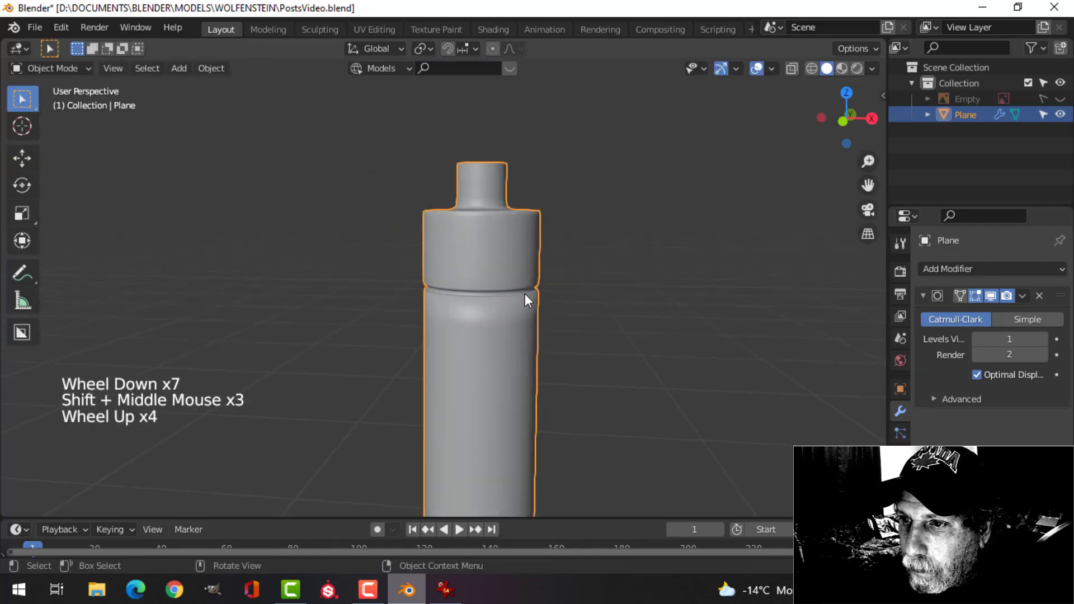
Back in Edit Mode with nothing selected, add a loop cut just above the shaft's upper groove
middle_click_drag(525, 294, 496, 252, "shift")
key("Tab")
middle_click_drag(559, 208, 522, 163)
key("alt+a")
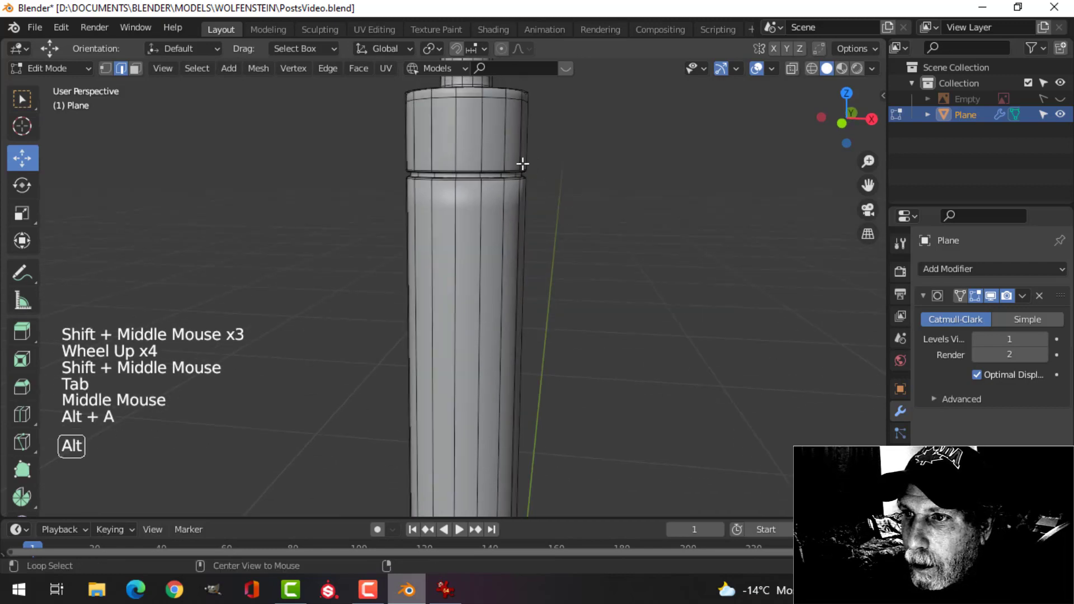
key("ctrl+r")
left_click(487, 146)
left_click(492, 162)
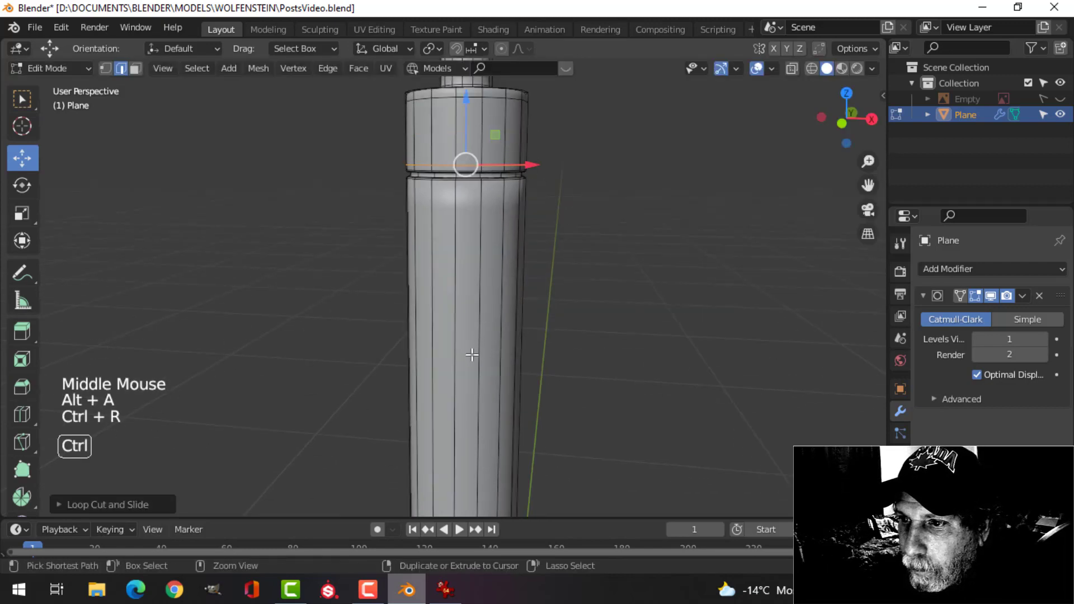
Add a loop cut on the long shaft section just below the upper groove and return to Object Mode
key("ctrl+r")
left_click(478, 302)
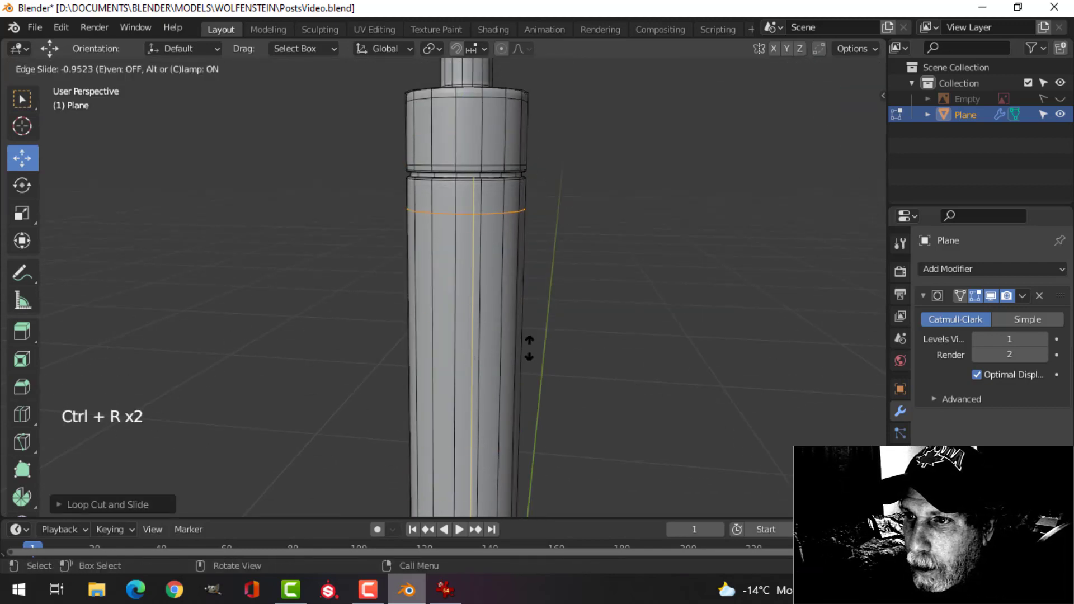
left_click(534, 329)
key("Tab")
scroll(604, 294, "down", 4)
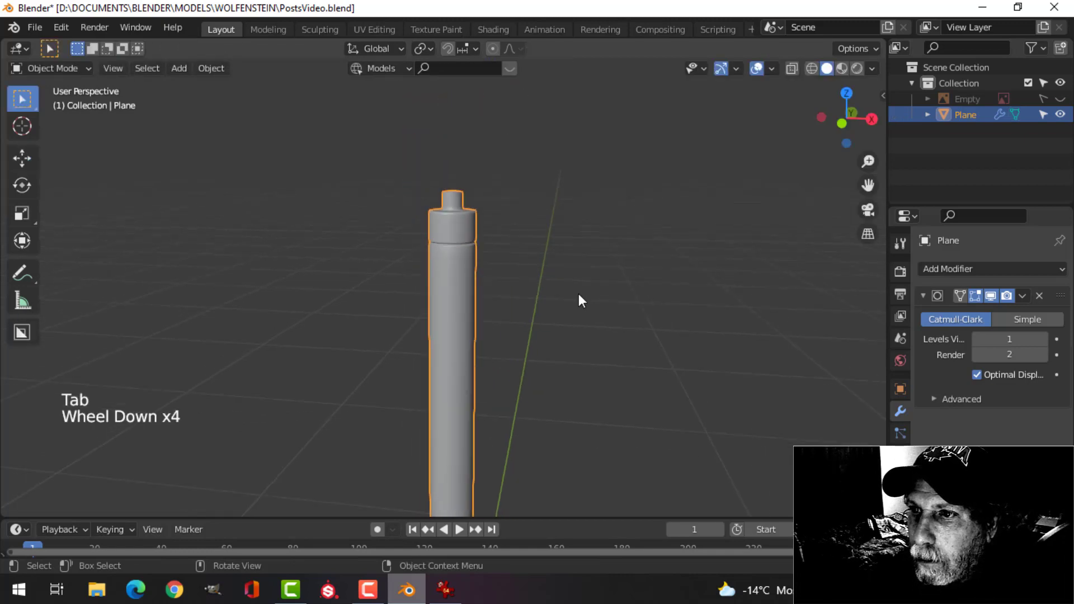
Examine the smoothed post from its base to its neck, then select it again
key("alt+a")
middle_click_drag(579, 294, 533, 270)
scroll(516, 333, "down", 4)
scroll(497, 276, "up", 1, "shift")
middle_click_drag(516, 333, 506, 308, "shift")
scroll(485, 260, "up", 4)
middle_click_drag(485, 260, 515, 340, "shift")
scroll(519, 319, "down", 2)
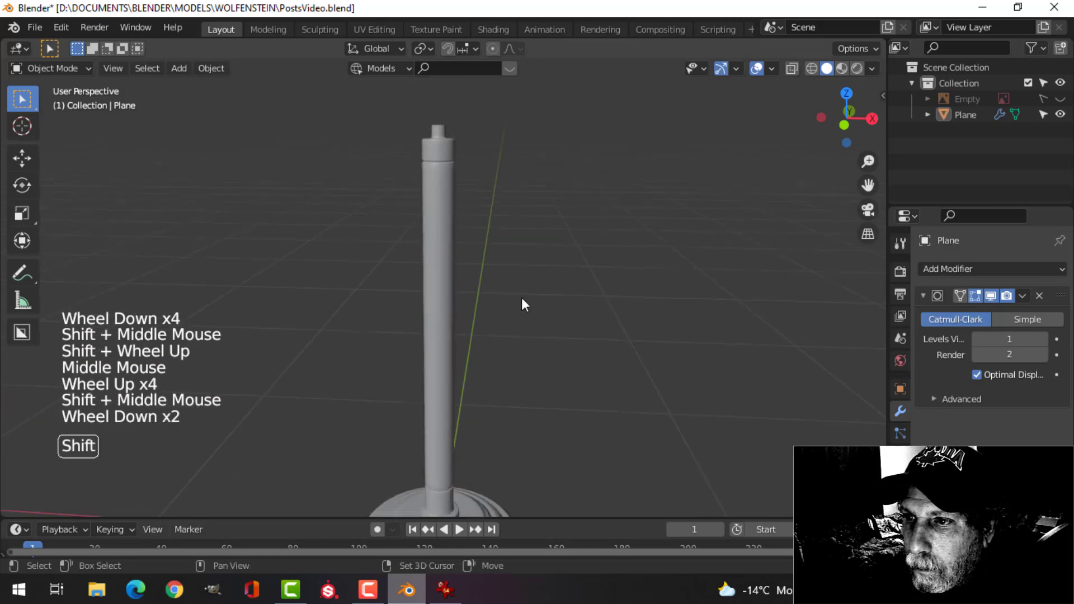
middle_click_drag(523, 302, 544, 314, "shift")
scroll(543, 228, "down", 3)
scroll(528, 272, "up", 2)
scroll(528, 272, "up", 3)
left_click(468, 204)
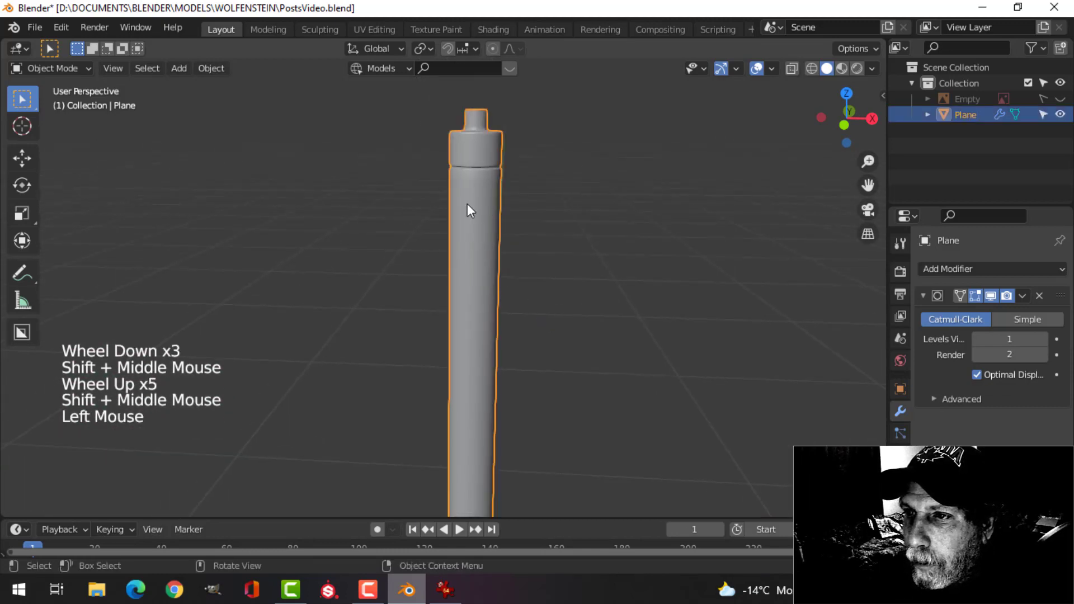
Unhide the Empty reference image and compare it with the upper end of the post
left_click(1059, 99)
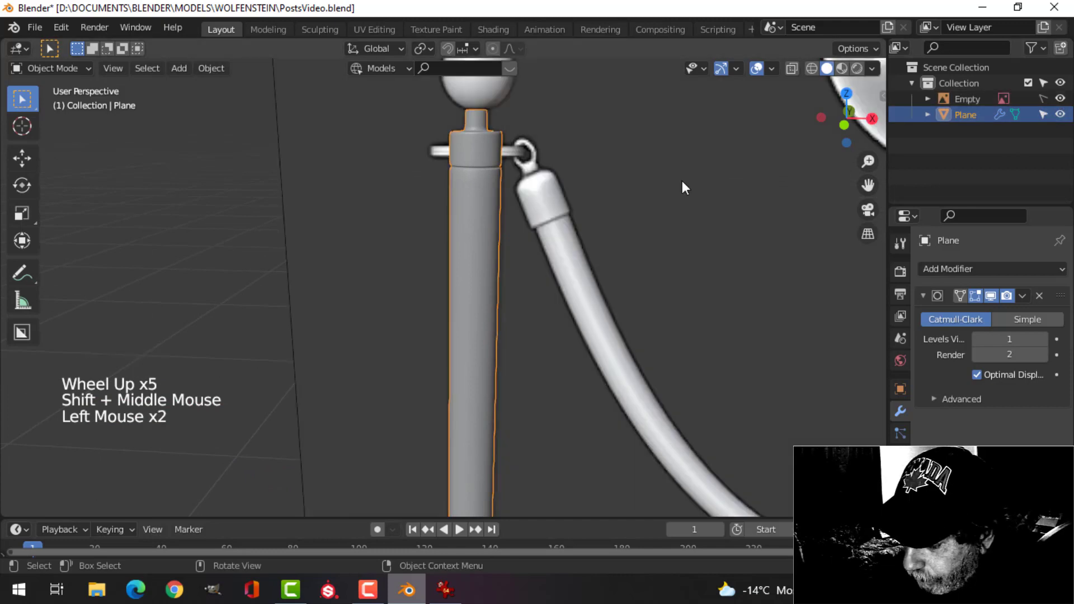
key("KP_1")
key("KP_4")
scroll(750, 209, "down", 4)
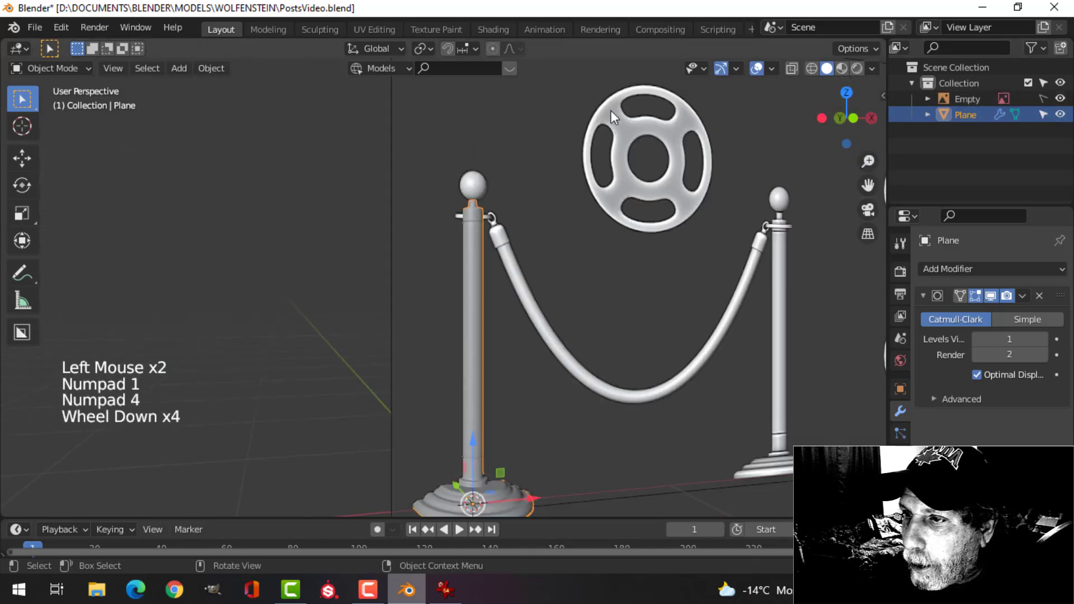
scroll(566, 249, "up", 5)
middle_click_drag(606, 184, 522, 261, "shift")
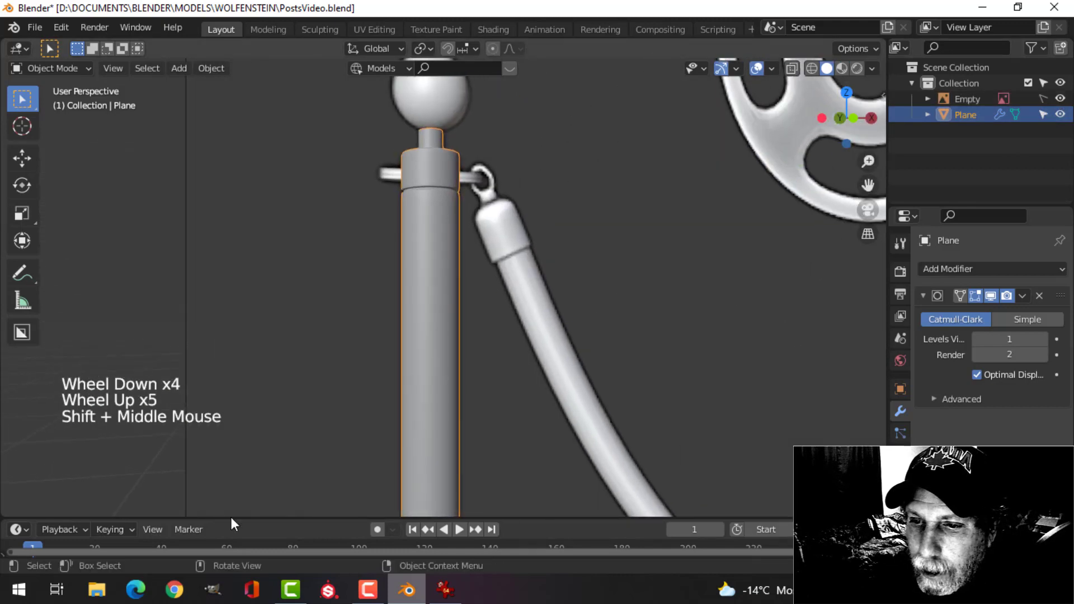
Switch to IrfanView to examine the rope posts in the game screenshot, then return to Blender
left_click(445, 590)
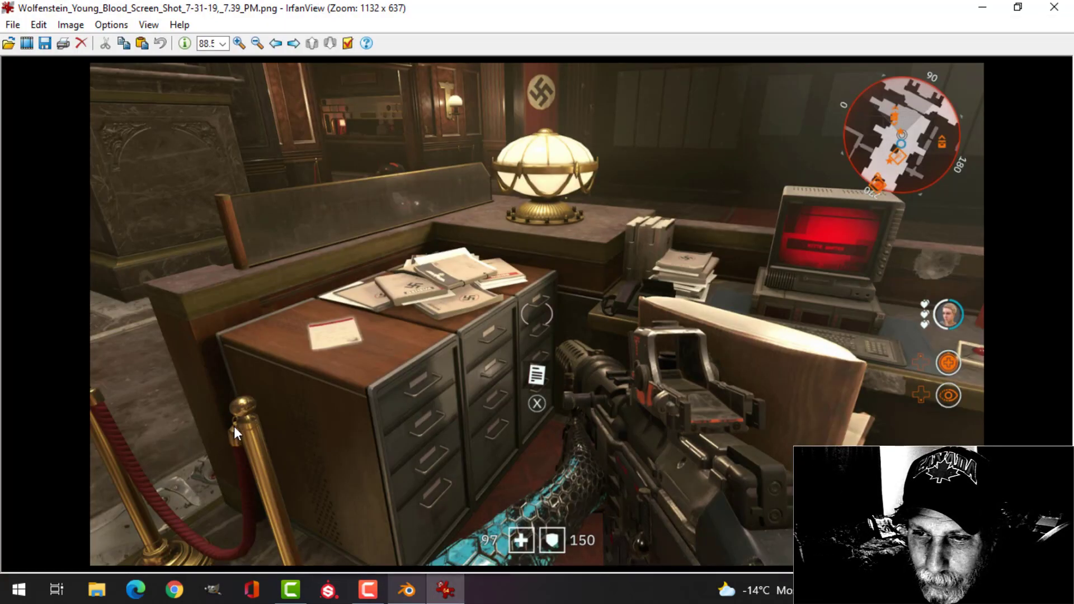
left_click(407, 590)
scroll(520, 229, "down", 1)
scroll(519, 229, "up", 2)
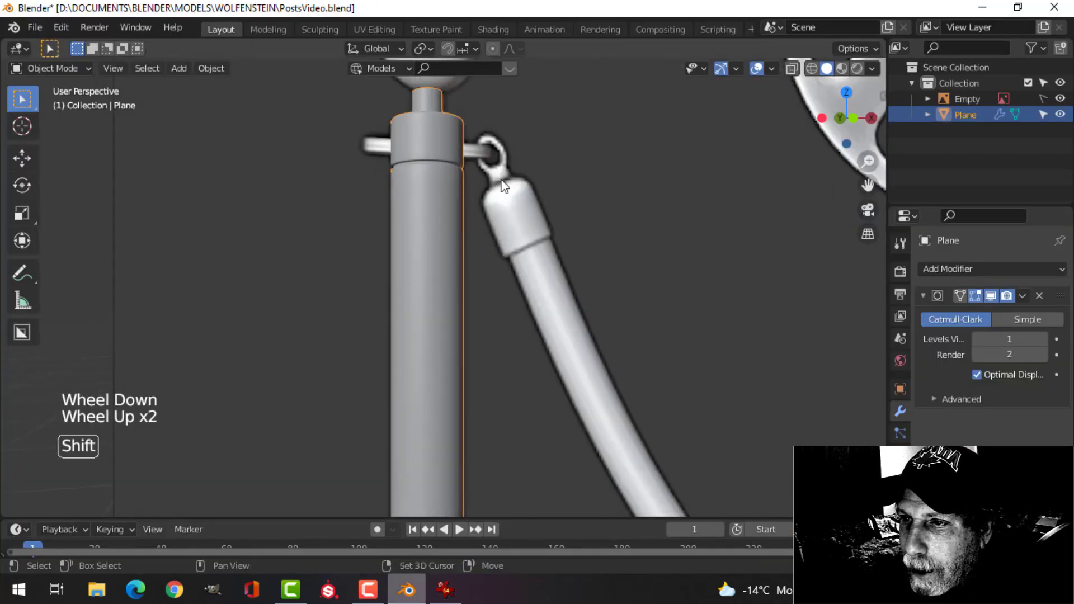
In front view, duplicate the edge loop below the upper groove, raise it to the reference ring's height and enlarge it to slightly beyond the ring's width
middle_click_drag(520, 230, 428, 210, "shift")
left_click(558, 197)
key("KP_1")
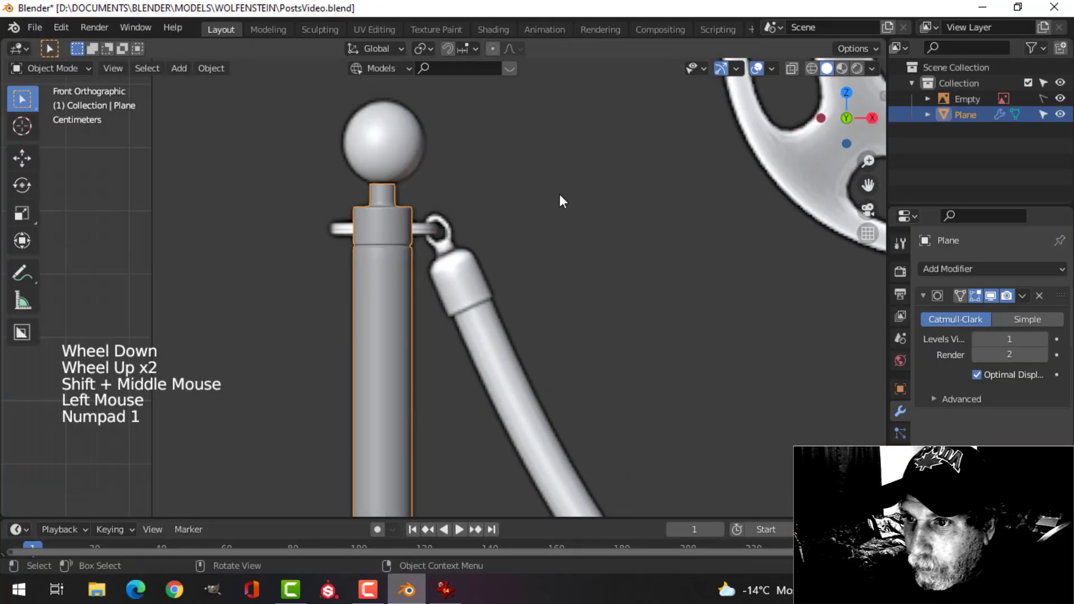
key("Tab")
scroll(560, 202, "up", 3)
middle_click_drag(431, 263, 519, 268, "shift")
scroll(519, 269, "up", 2)
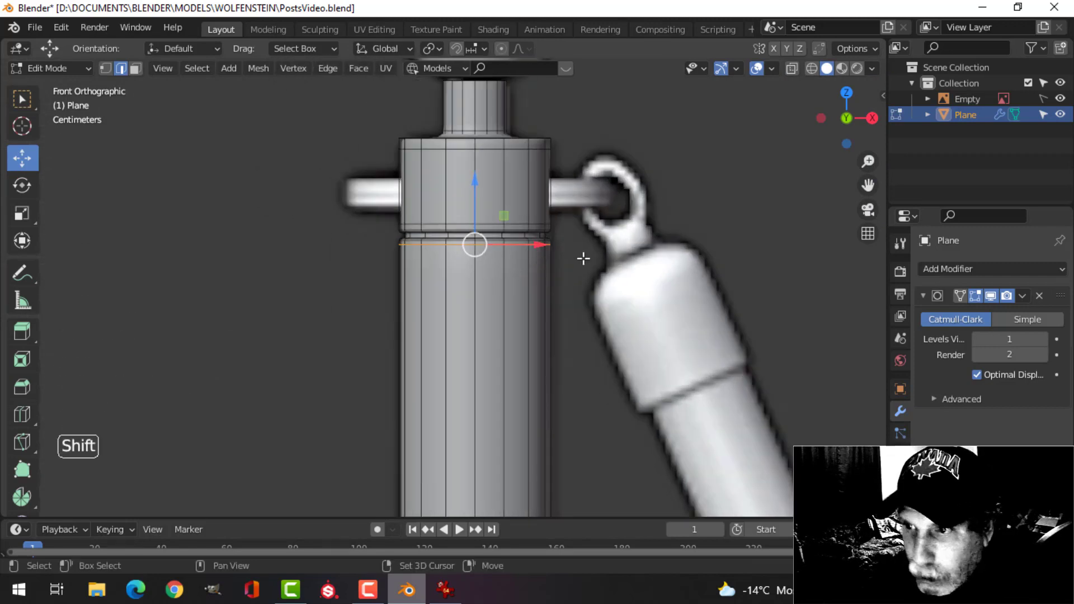
key("shift+d")
left_click_drag(476, 182, 479, 133)
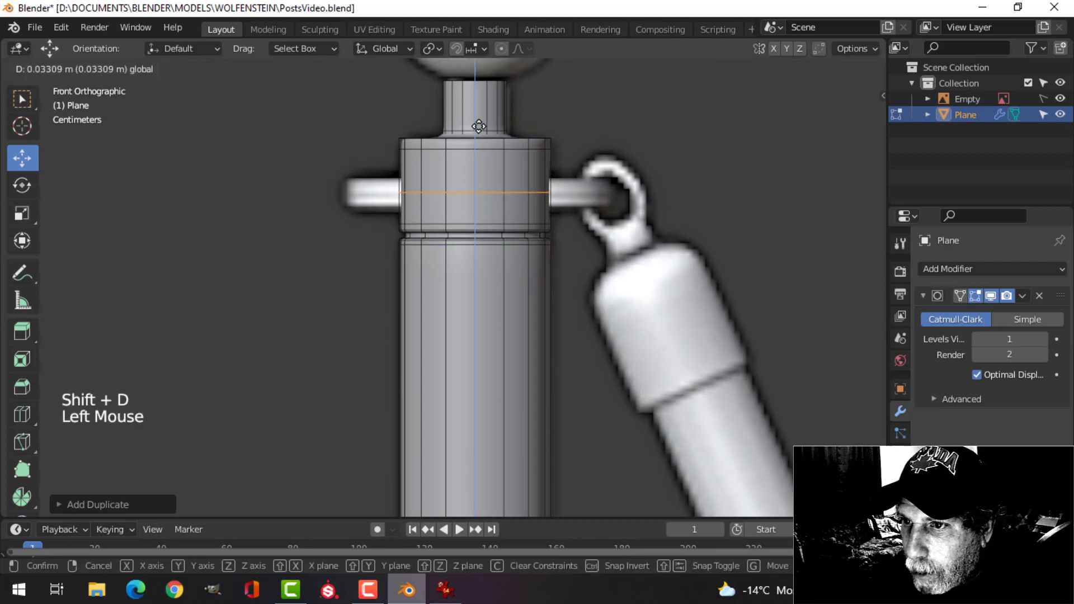
key("s")
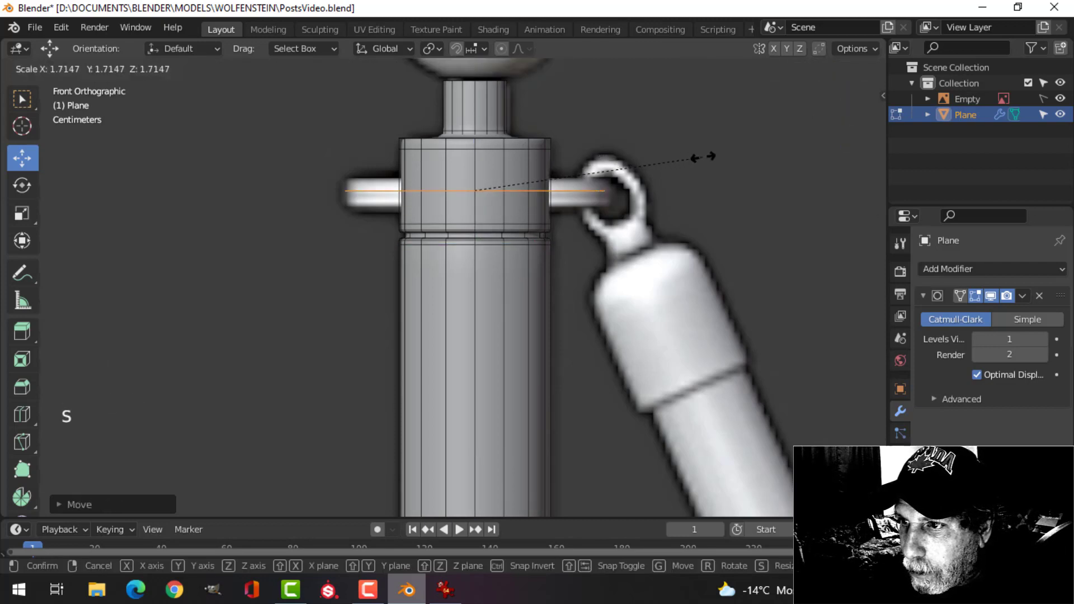
left_click(716, 155)
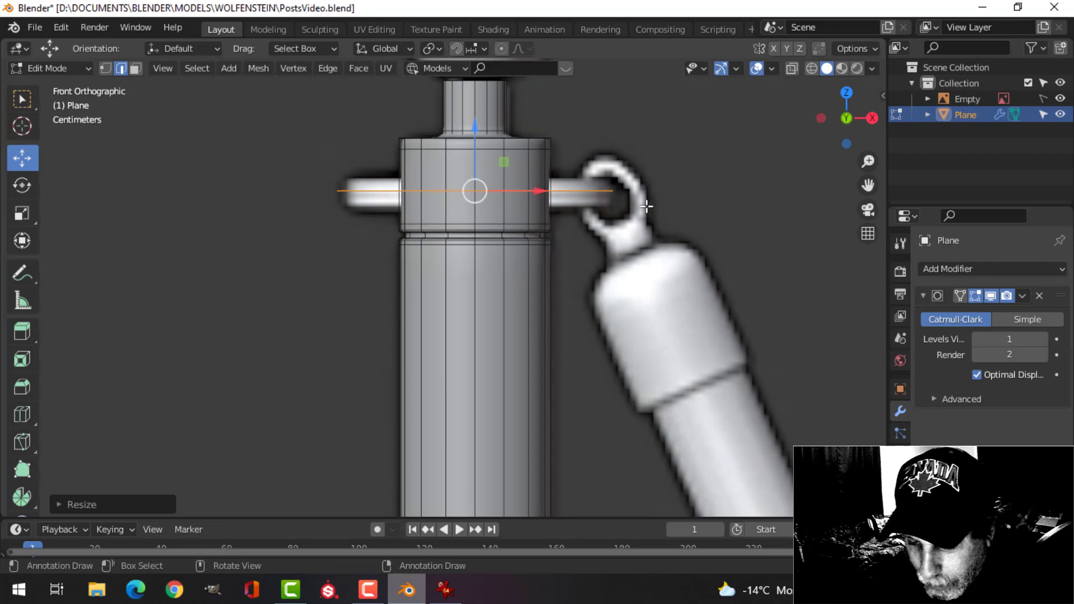
Separate the enlarged edge loop into its own object and select all of its edges for editing
key("p")
left_click(643, 209)
key("Tab")
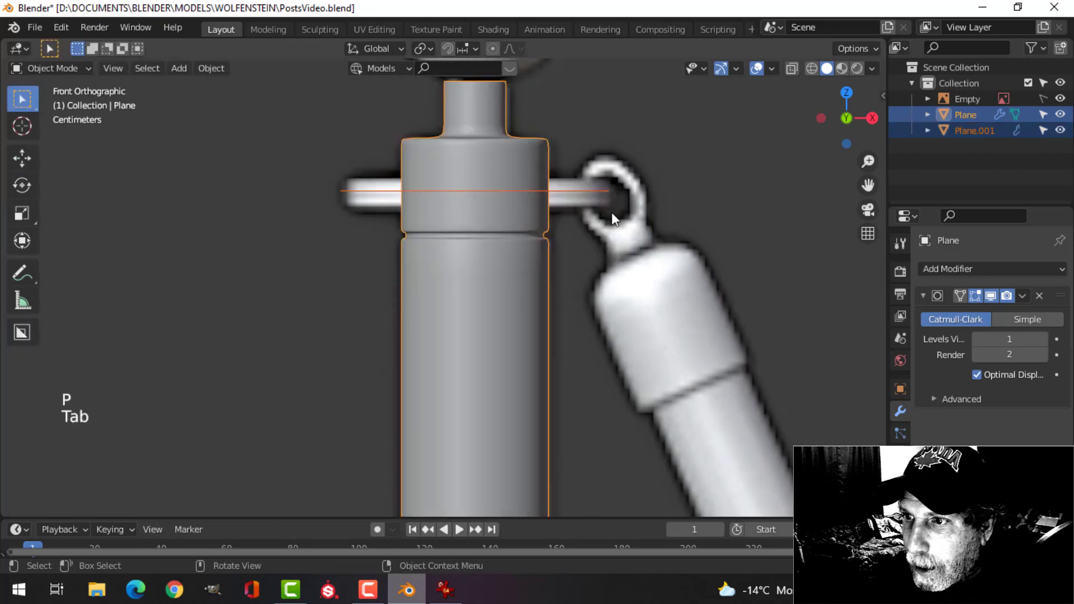
left_click(565, 193)
key("Tab")
key("a")
scroll(536, 194, "down", 1)
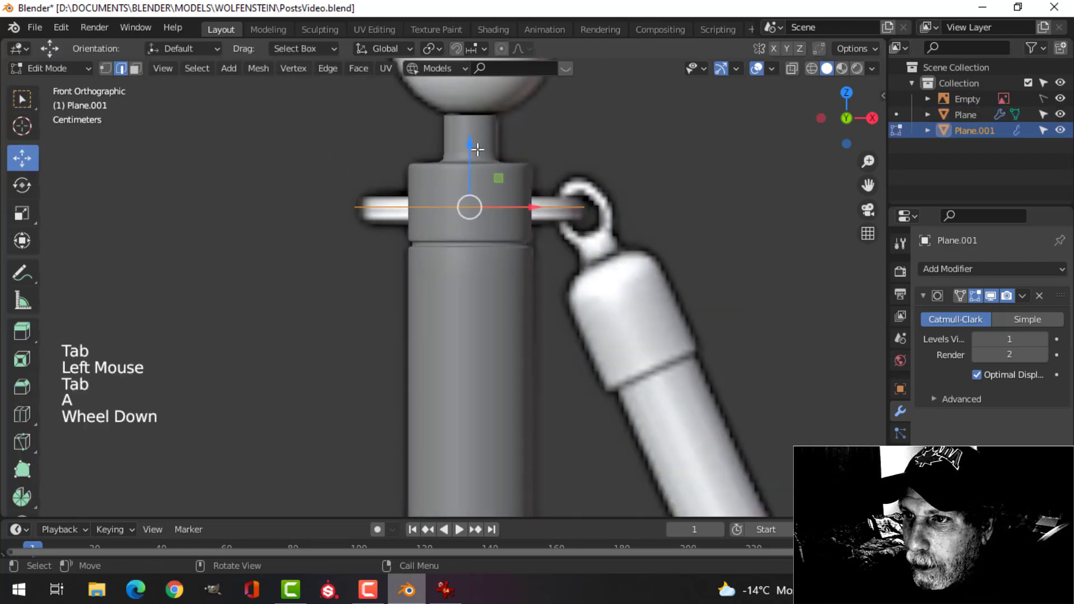
middle_click_drag(691, 209, 690, 265)
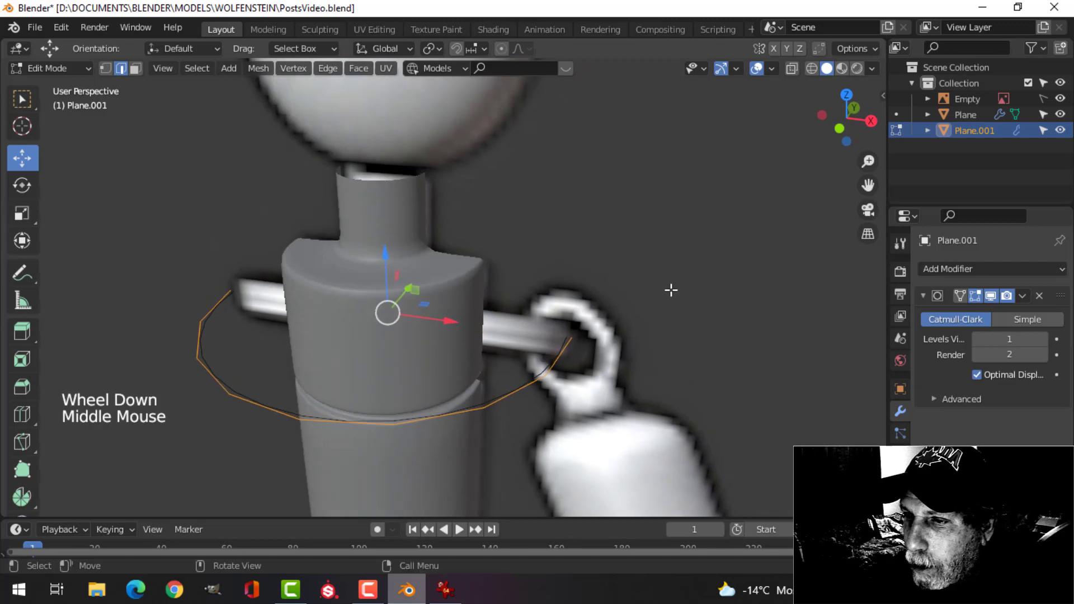
Isolate the separated loop and extrude it inward at about 0.9 scale to form a narrow outer rim
key("Tab")
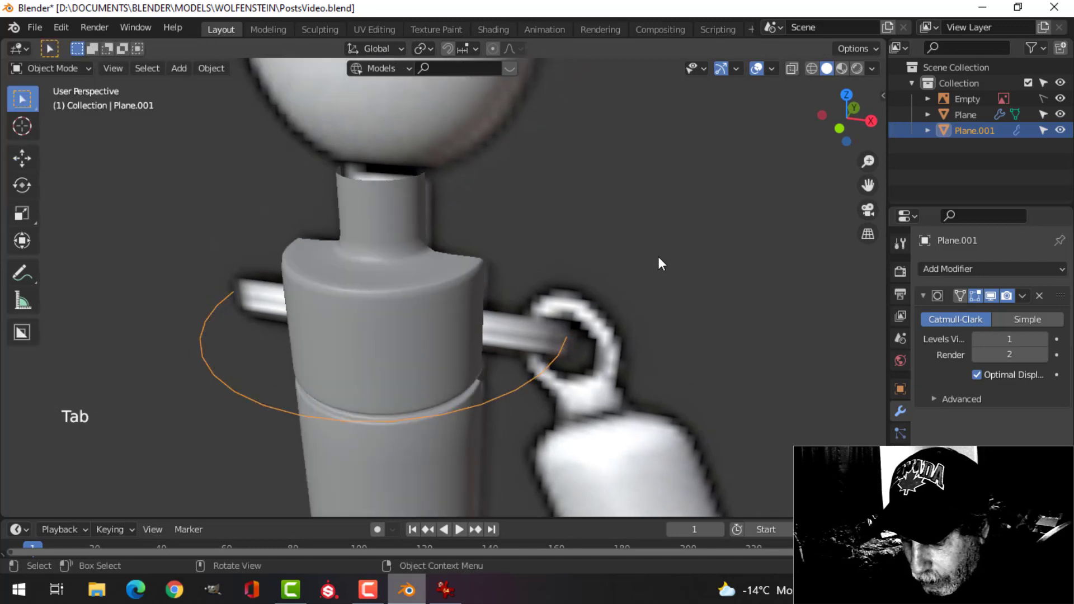
key("KP_Divide")
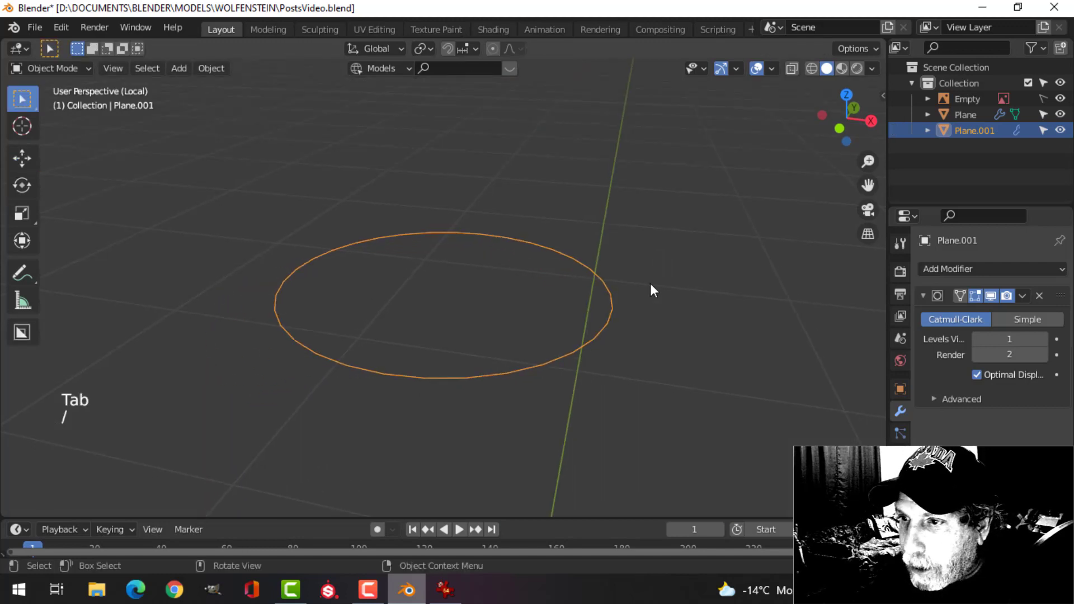
key("Tab")
middle_click_drag(663, 282, 777, 259, "shift")
key("e")
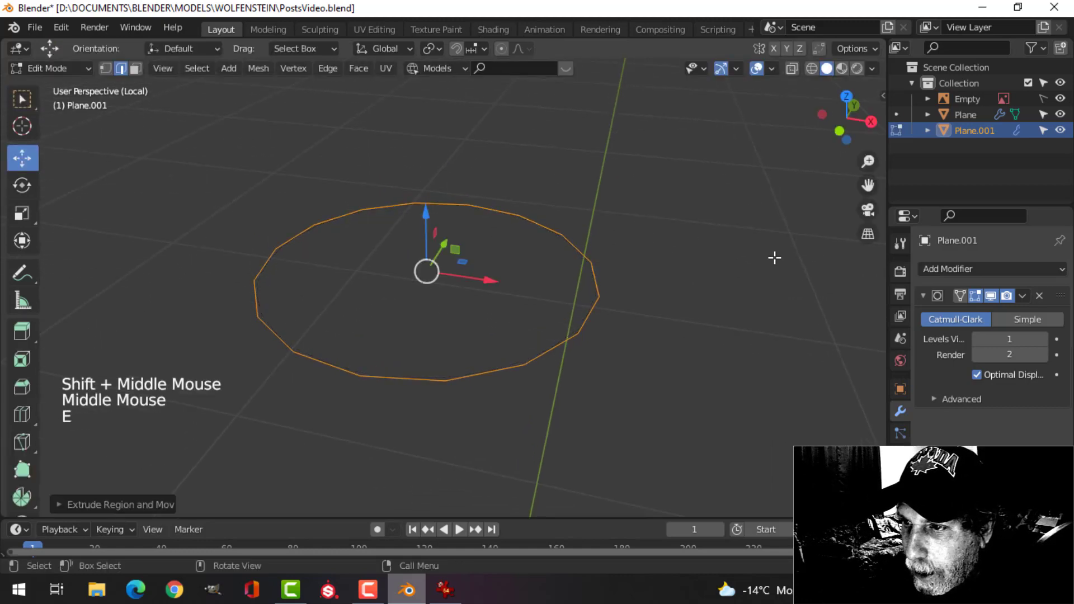
key("s")
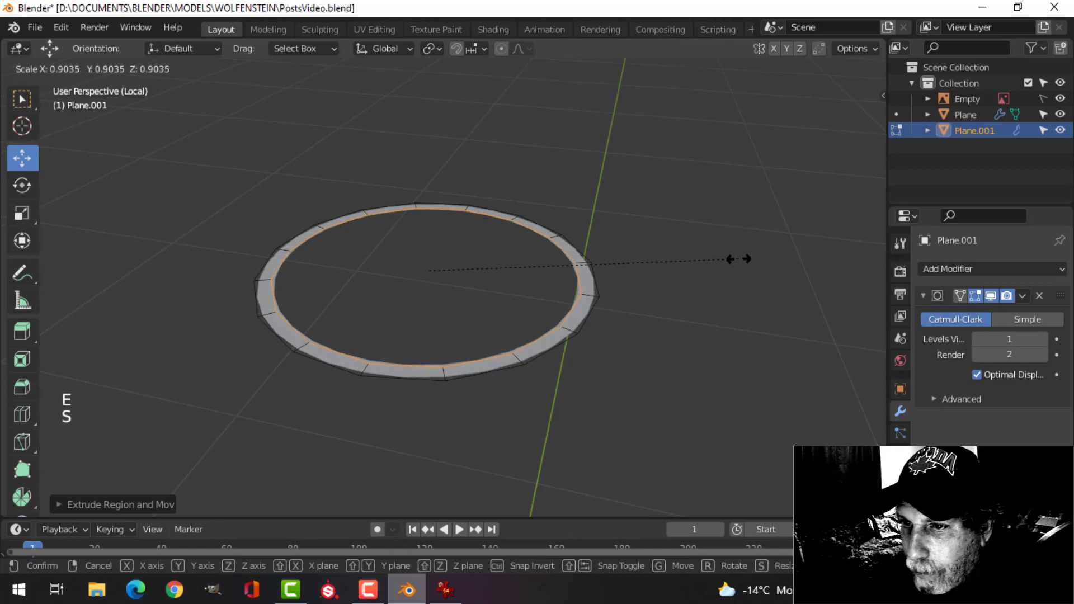
left_click(742, 260)
Extrude the inner edge inward twice more to form a wide middle band and a narrow inner rim
key("s")
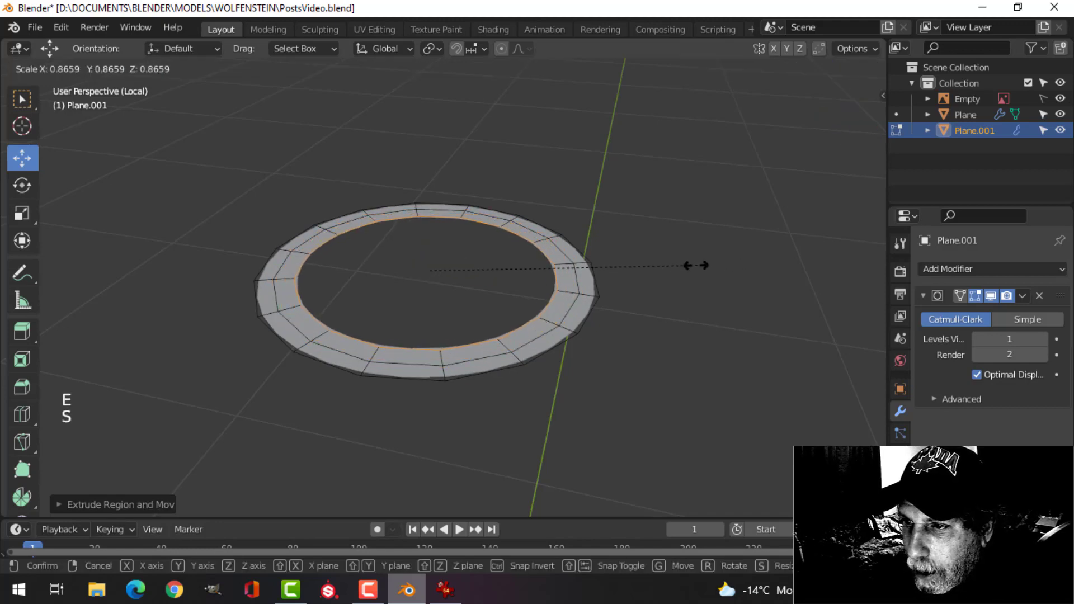
left_click(643, 277)
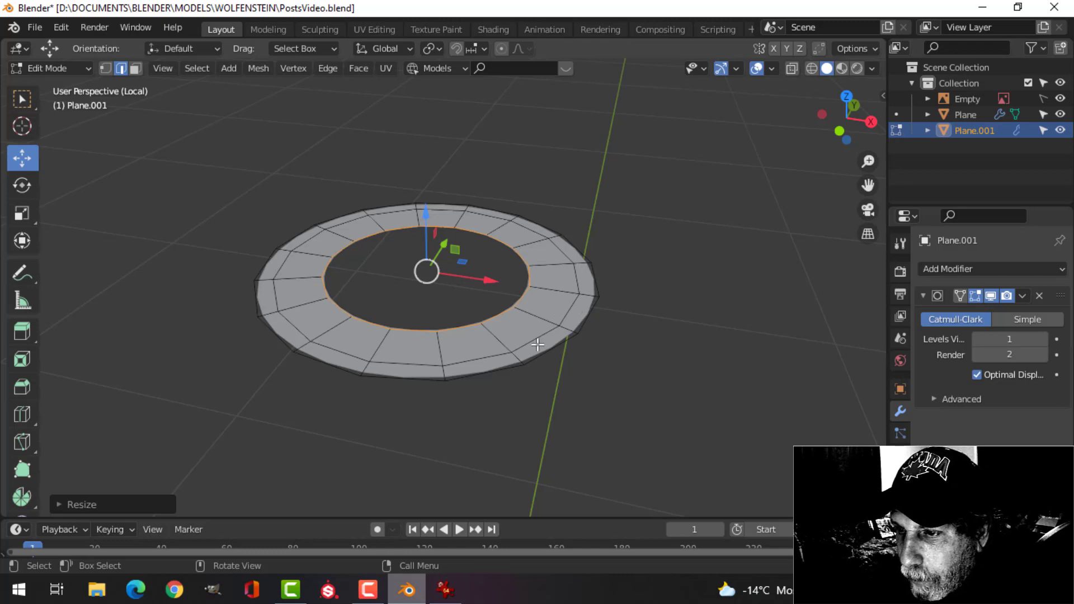
key("e")
key("s")
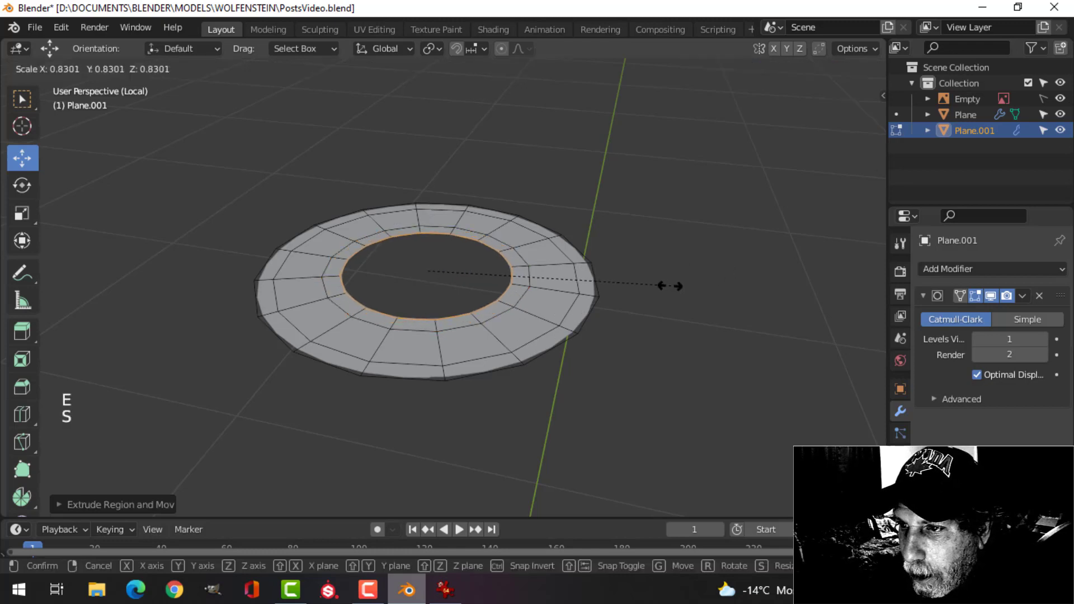
left_click(653, 289)
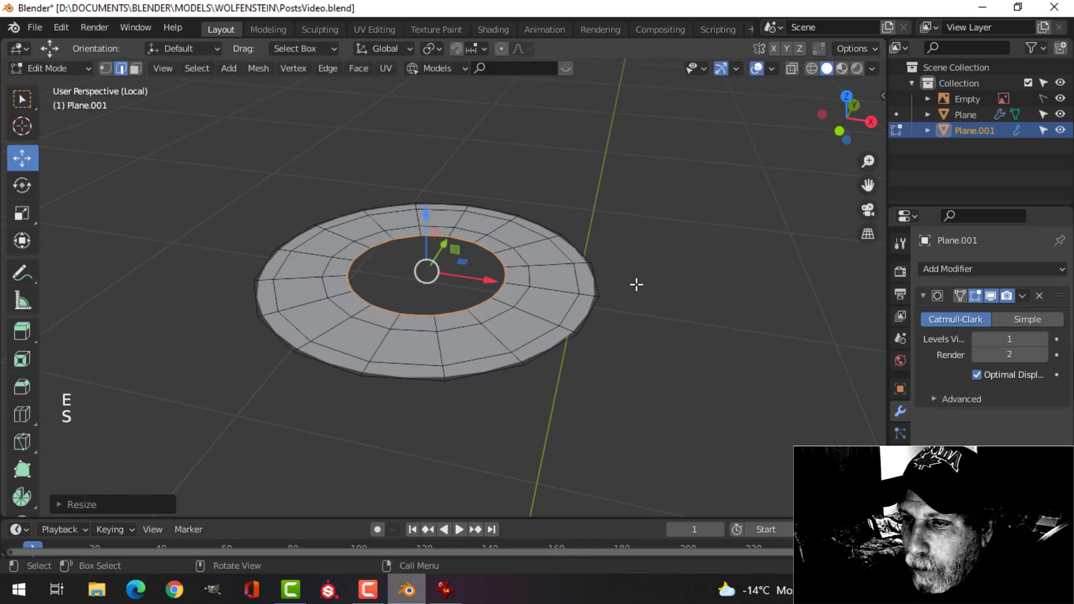
Show the whole post again and compare the flat ring with the collar and the slotted ring in the reference
key("alt+a")
key("Tab")
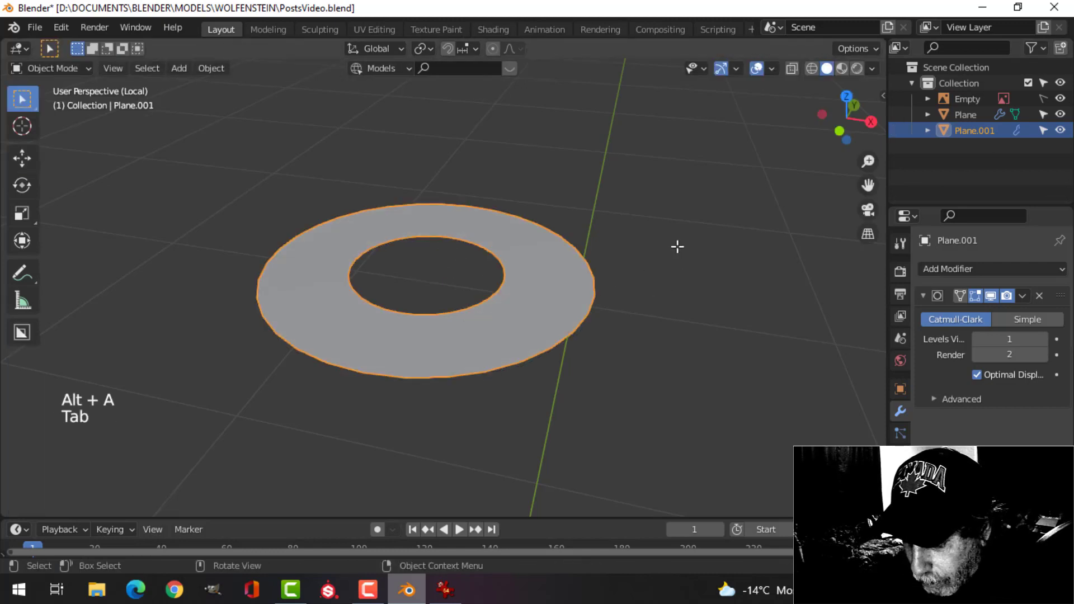
key("slash")
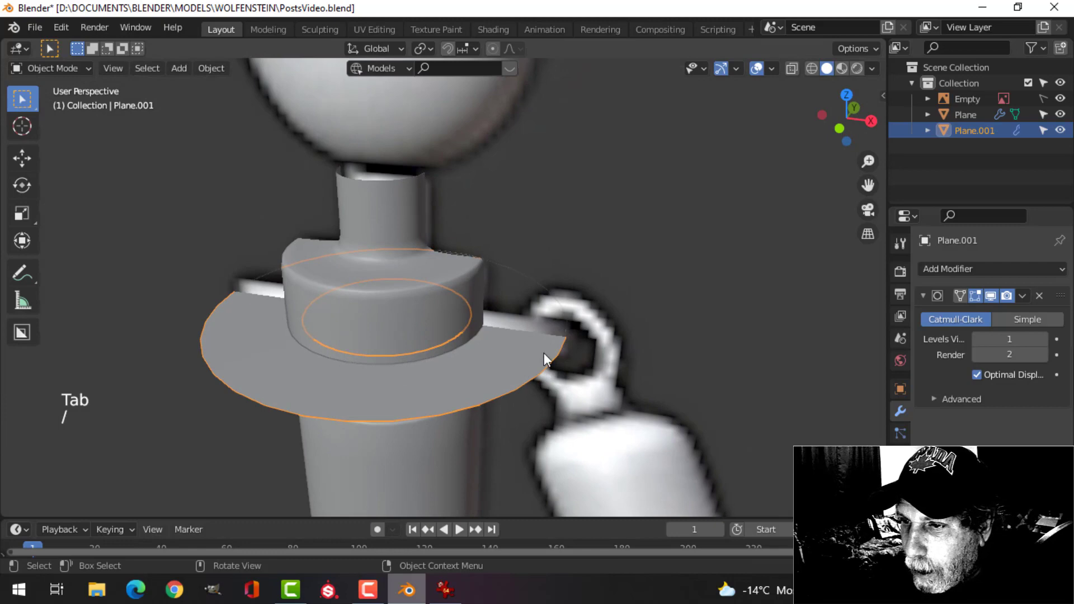
key("Tab")
middle_click_drag(521, 363, 562, 350)
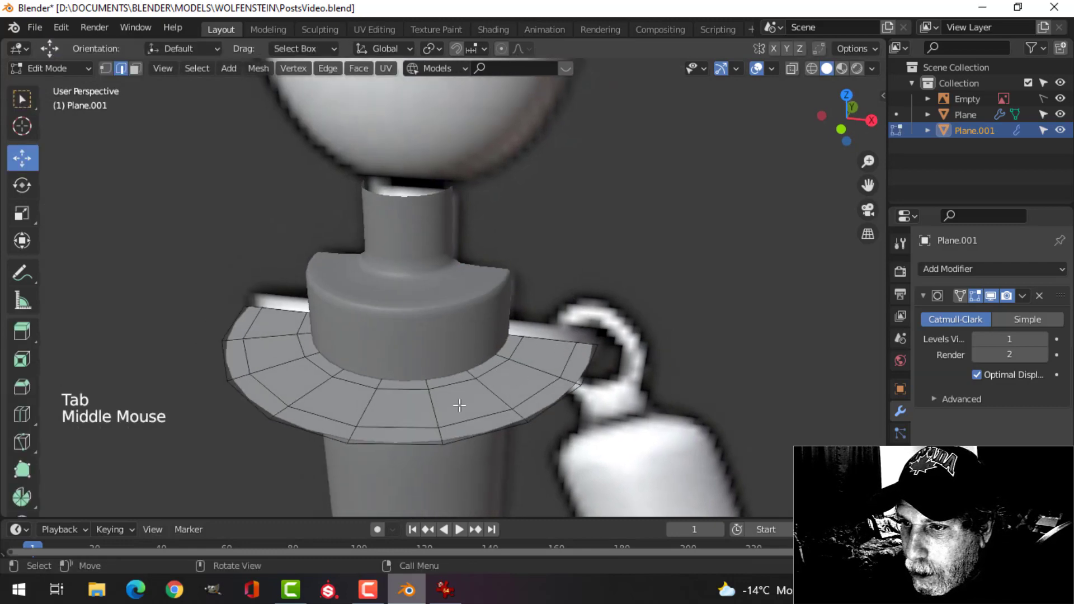
scroll(679, 271, "down", 8)
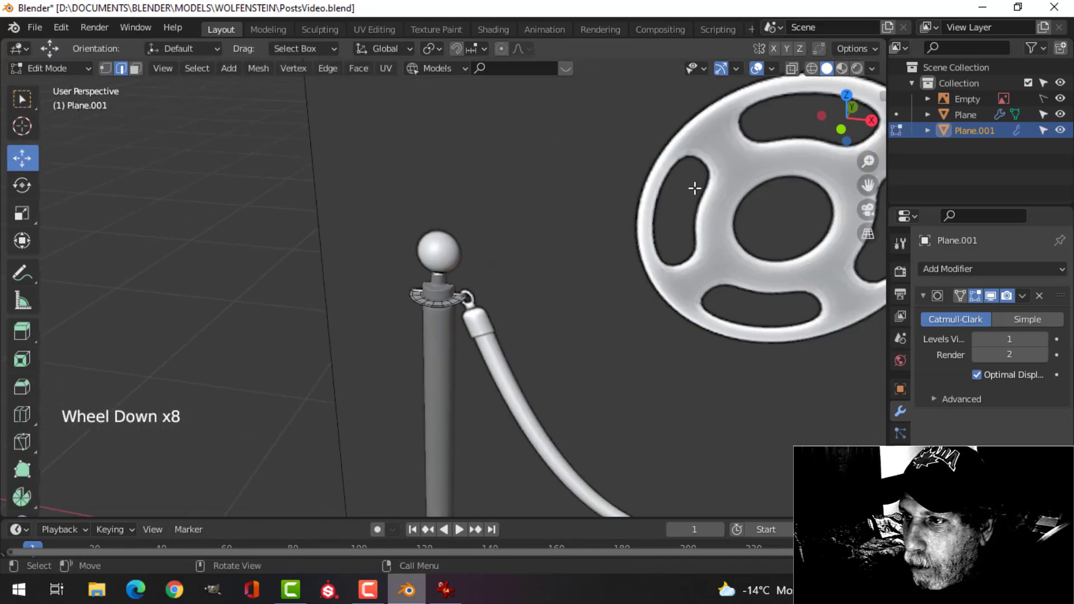
scroll(537, 323, "up", 5)
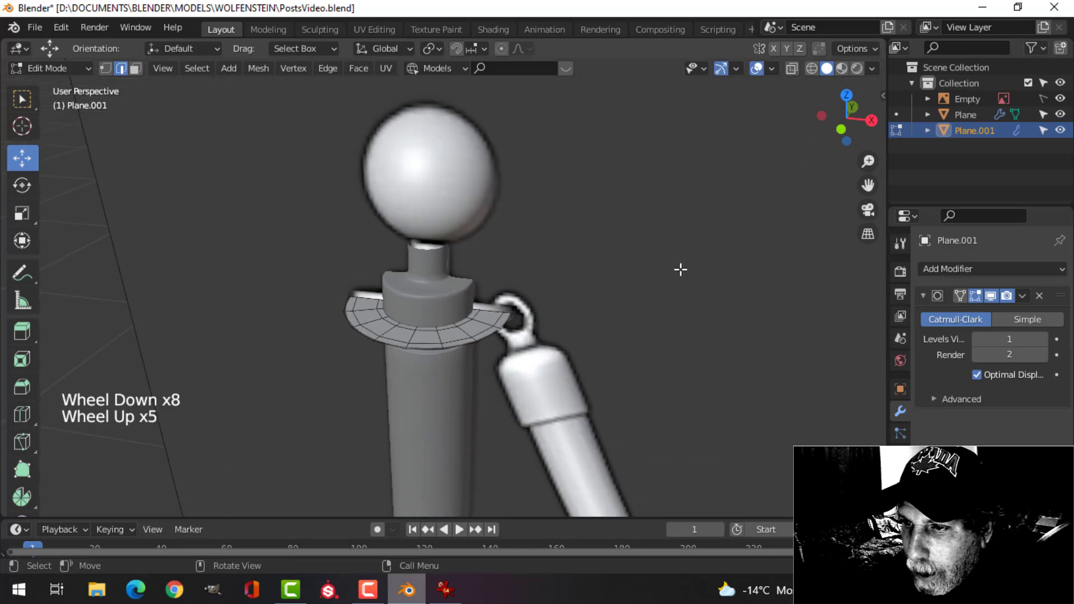
Isolate the ring and delete four groups of middle-band faces, leaving a single-face spoke between each pair of slots
key("Tab")
key("KP_Divide")
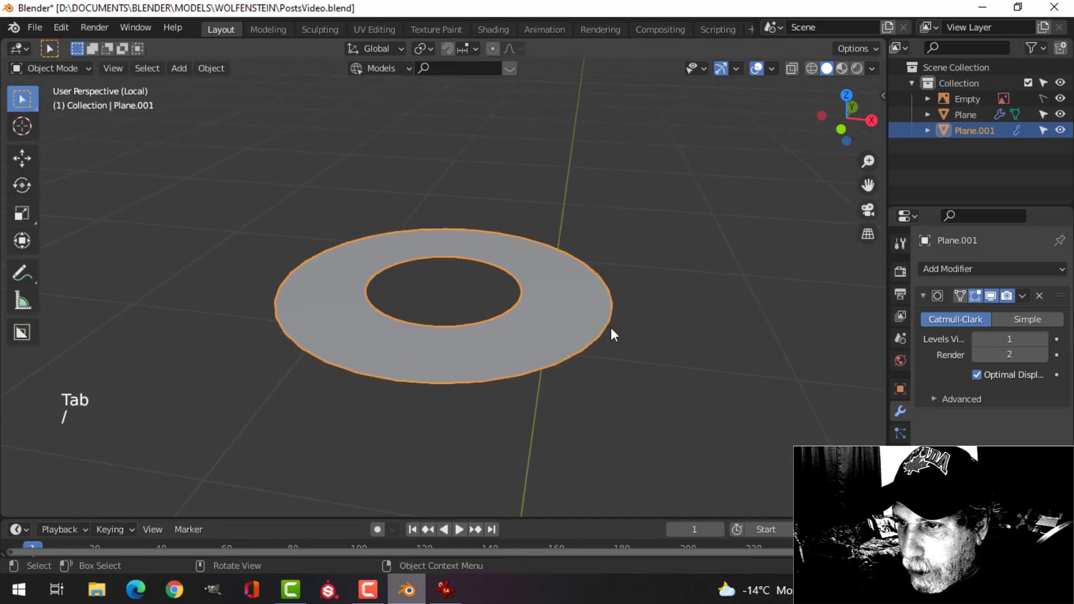
key("Tab")
mouse_move(612, 323)
middle_mouse_down()
mouse_move(614, 352)
mouse_move(632, 335)
mouse_move(602, 343)
middle_mouse_up()
key("alt+a")
key("3")
scroll(630, 308, "up", 1)
scroll(602, 343, "down", 1)
key("c")
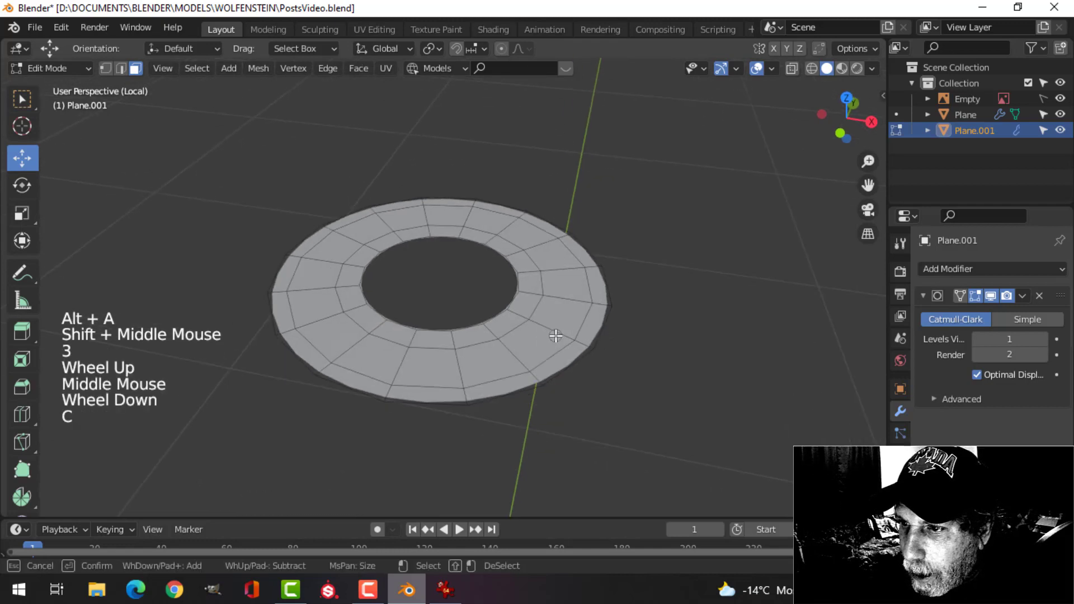
left_click_drag(554, 312, 564, 295)
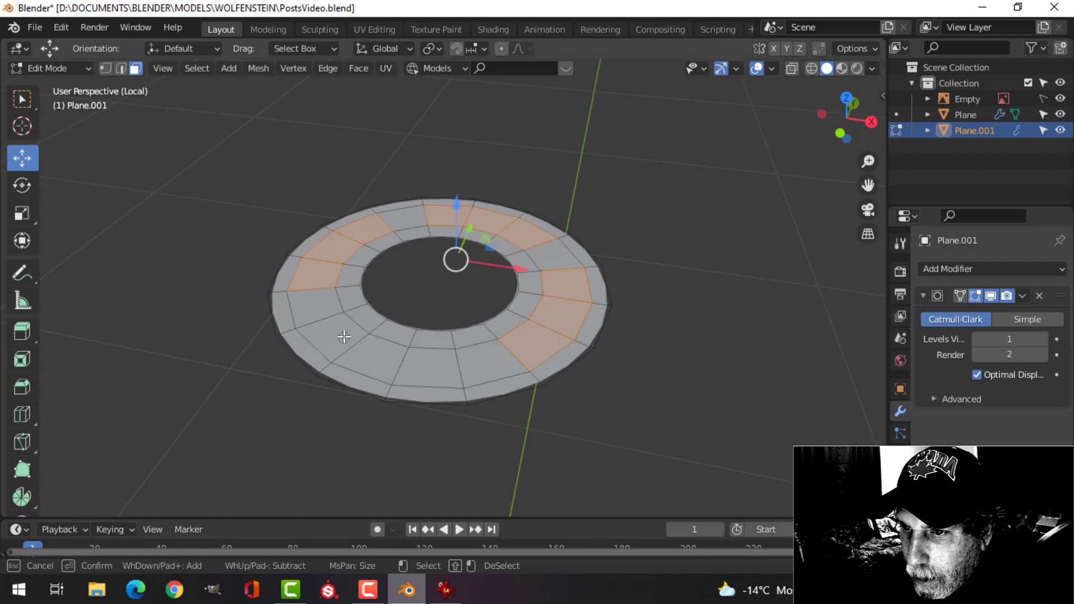
left_click_drag(344, 337, 375, 360)
right_click(642, 347)
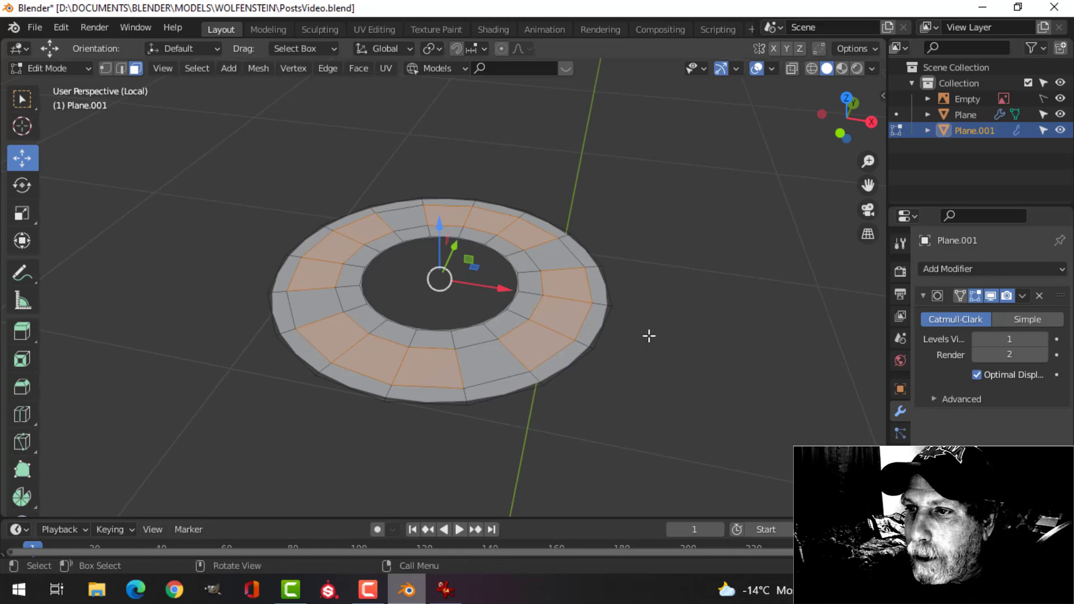
middle_click_drag(647, 336, 664, 300)
scroll(630, 308, "up", 1)
key("x")
left_click(614, 336)
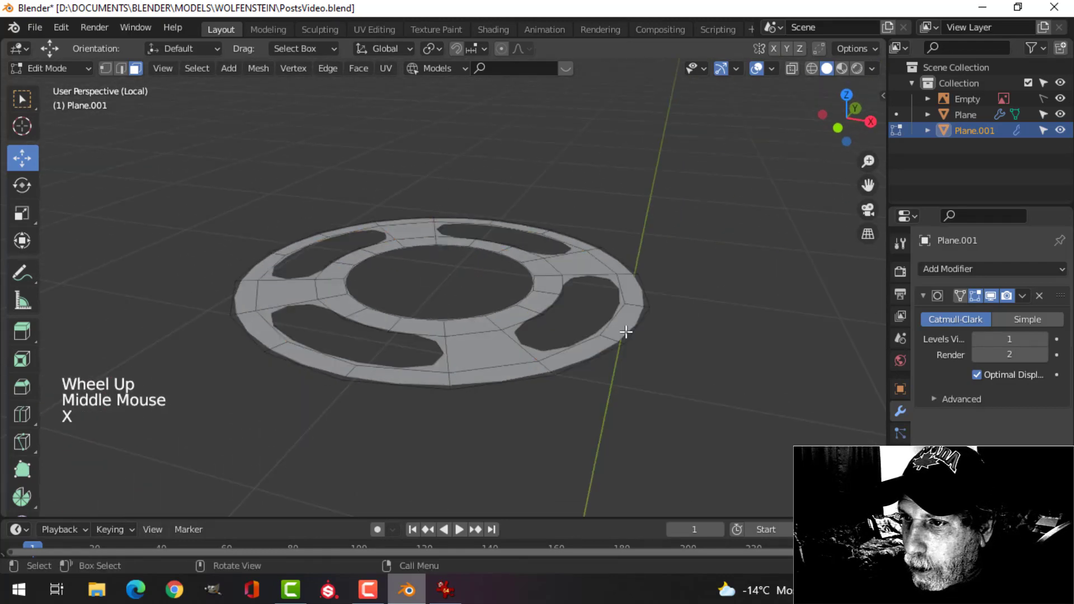
Extrude all faces of the slotted ring upward to give it thickness
key("a")
mouse_move(673, 347)
middle_mouse_down()
mouse_move(674, 330)
mouse_move(653, 348)
mouse_move(673, 335)
middle_mouse_up()
key("e")
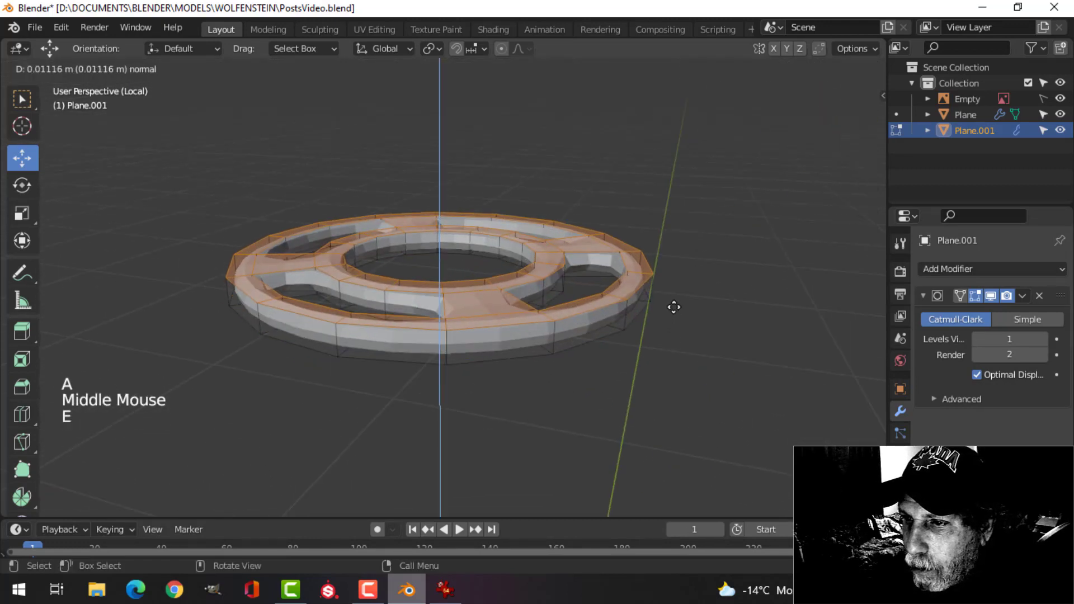
left_click(675, 297)
key("Tab")
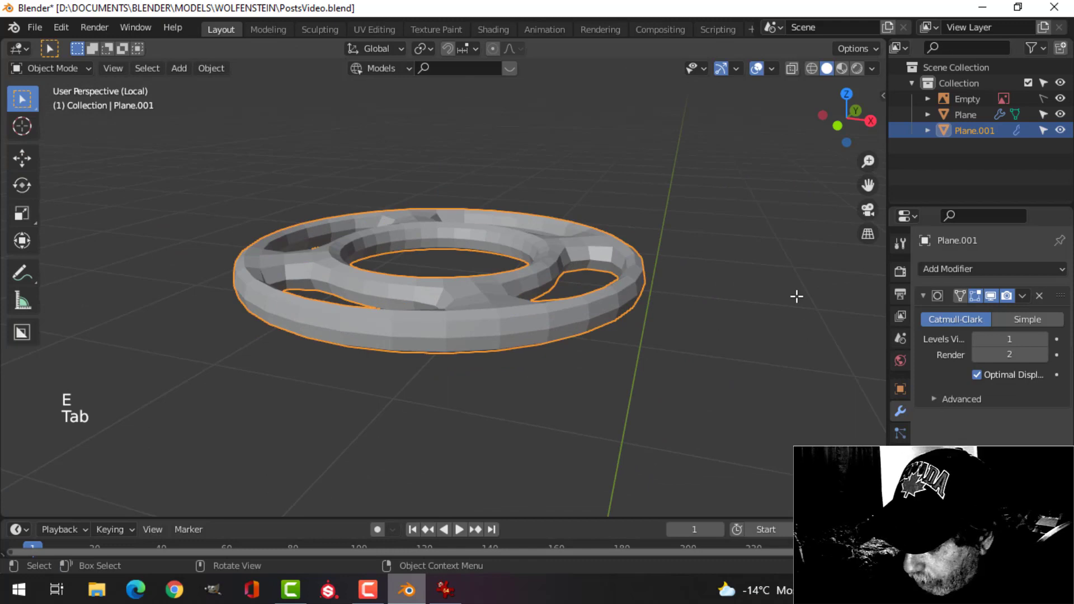
Show the post and reference again and, in front view, lower the whole ring to the reference ring's height
key("slash")
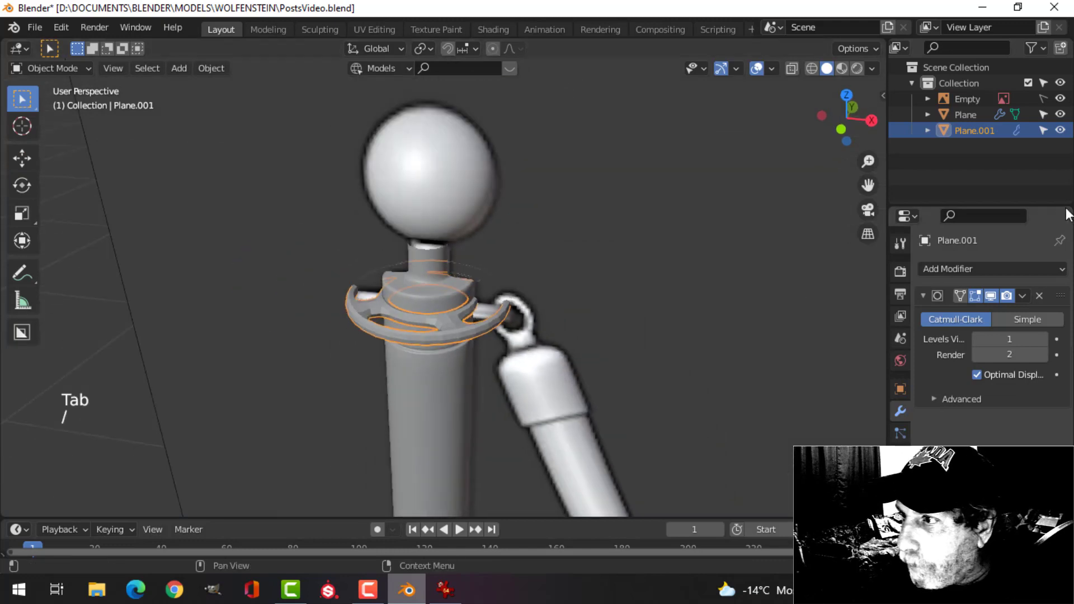
key("KP_1")
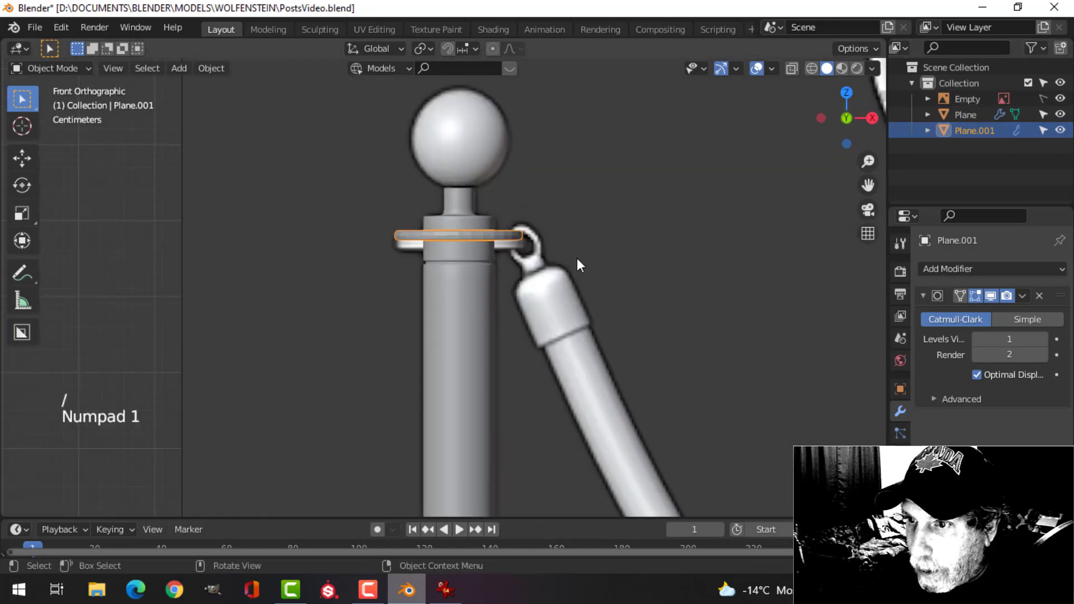
scroll(576, 258, "up", 4)
middle_click_drag(576, 259, 523, 294, "shift")
key("Tab")
key("a")
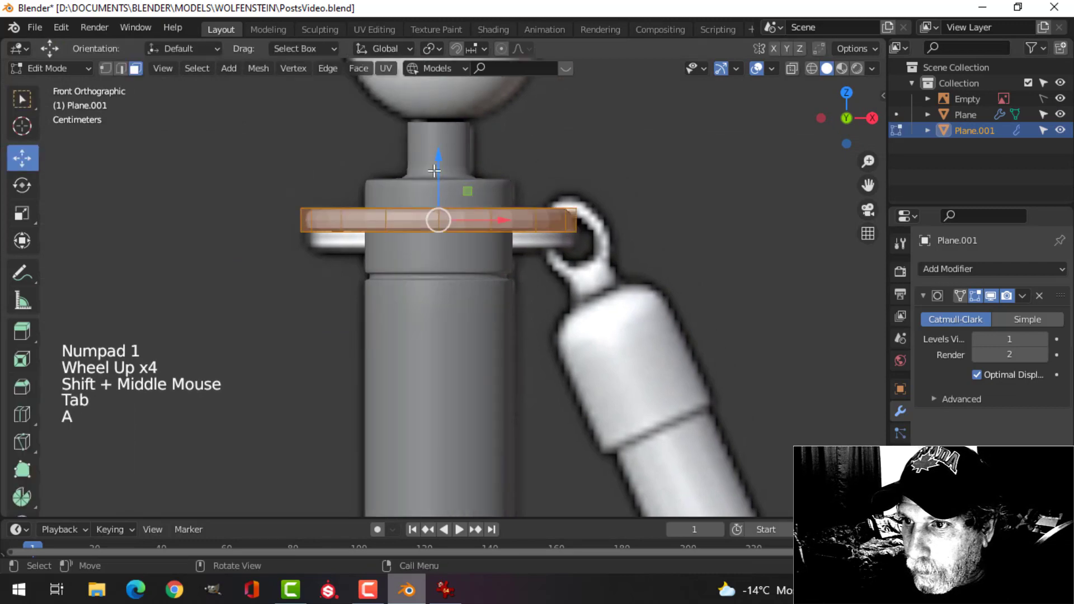
left_click_drag(437, 160, 442, 176)
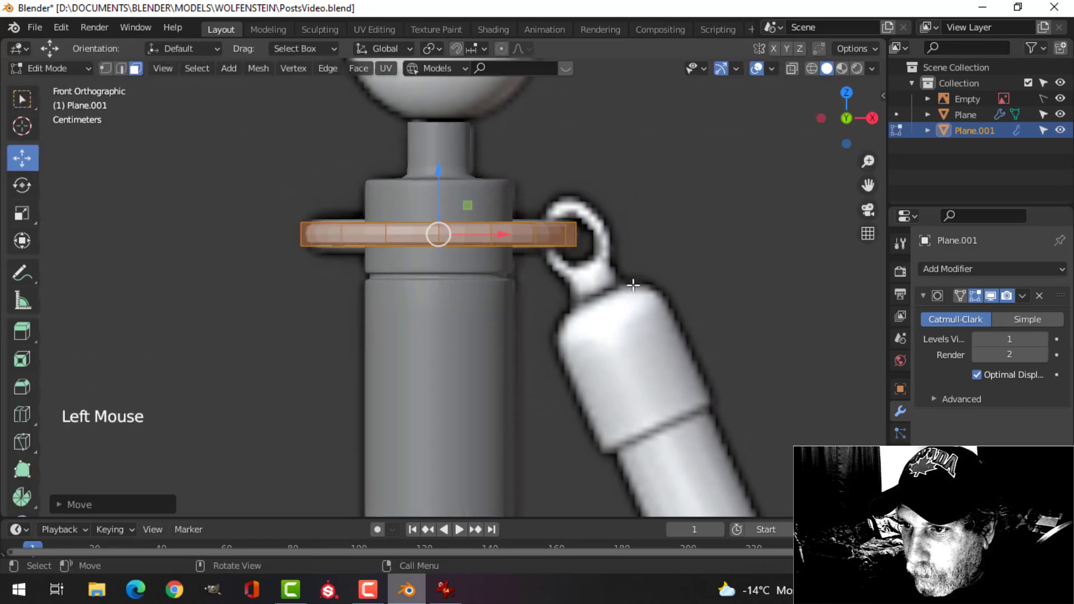
Scale the ring along Z until it is slightly thicker than the reference ring, and return to Object Mode
scroll(663, 288, "up", 2)
key("s")
key("z")
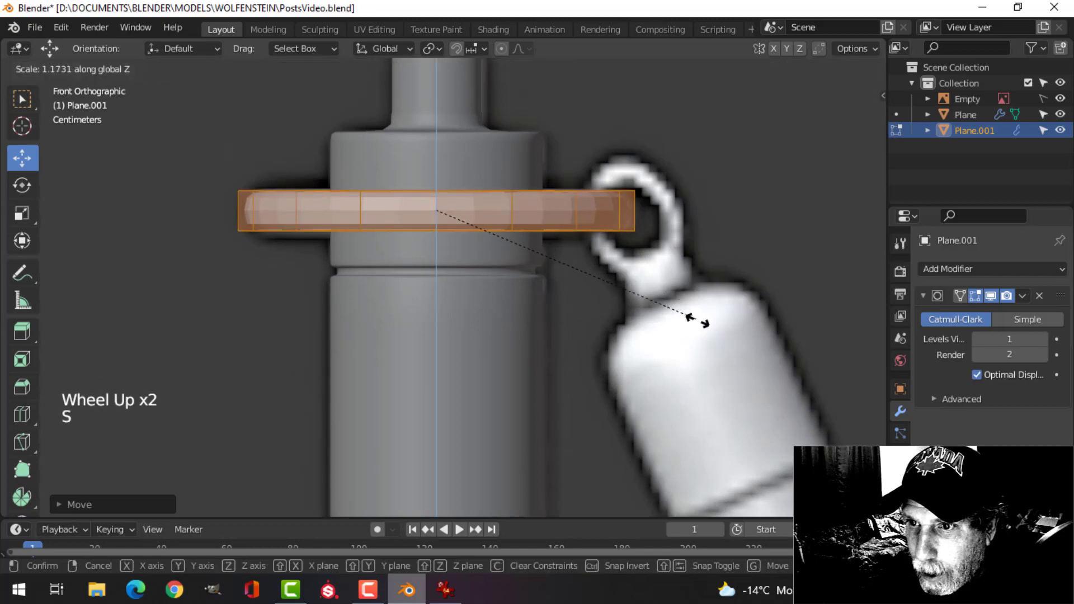
left_click(735, 337)
scroll(660, 252, "down", 1)
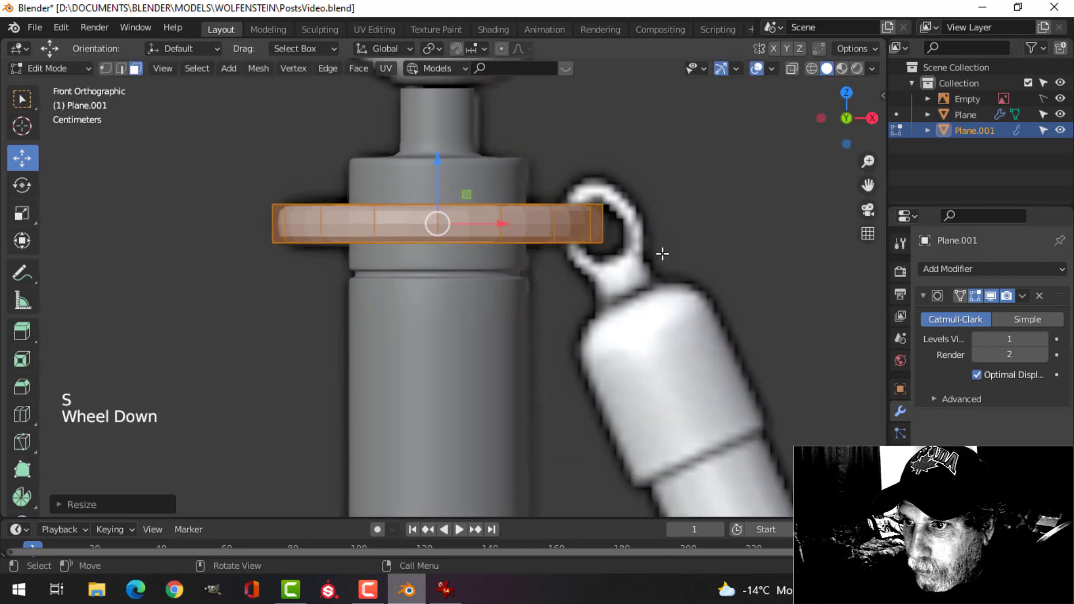
key("Tab")
middle_click_drag(660, 251, 613, 214)
scroll(568, 233, "down", 1)
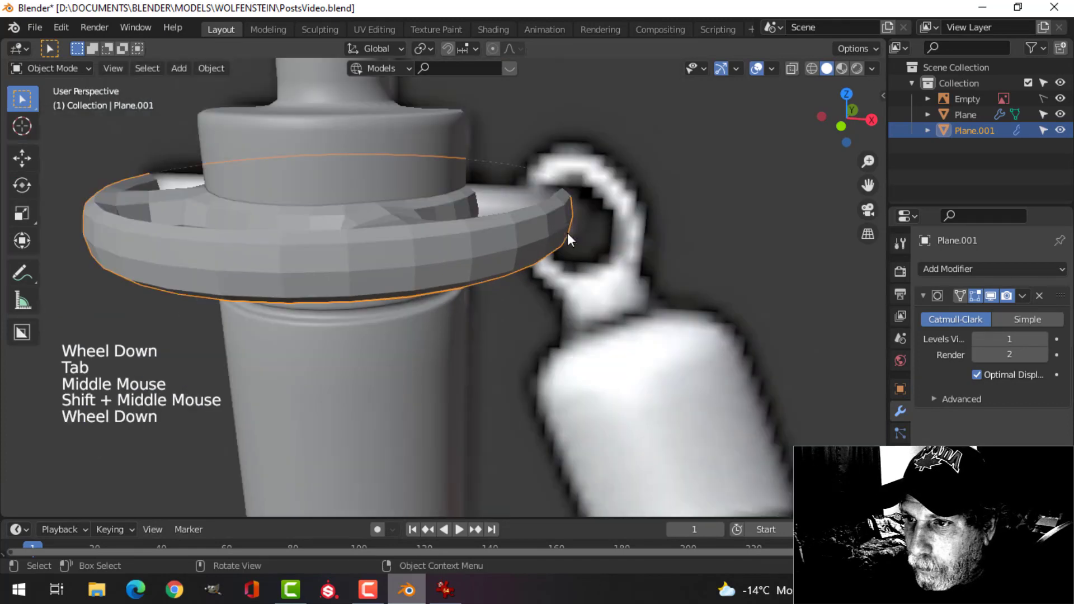
Isolate the ring and recalculate the normals of all its faces
key("slash")
key("Tab")
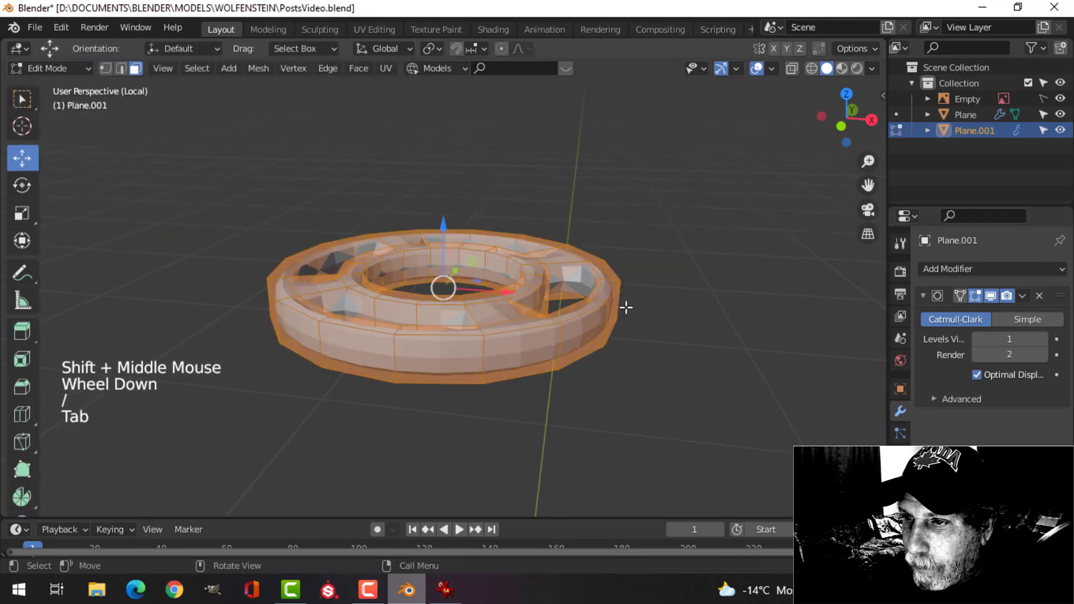
middle_click_drag(625, 305, 626, 328)
scroll(626, 328, "up", 1)
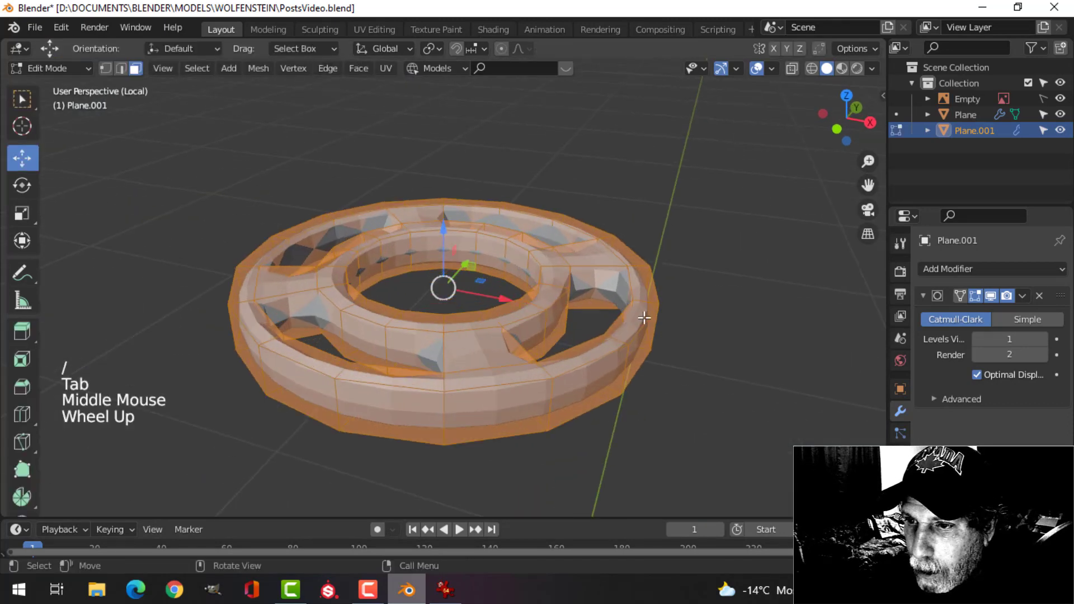
key("alt+n")
left_click(646, 315)
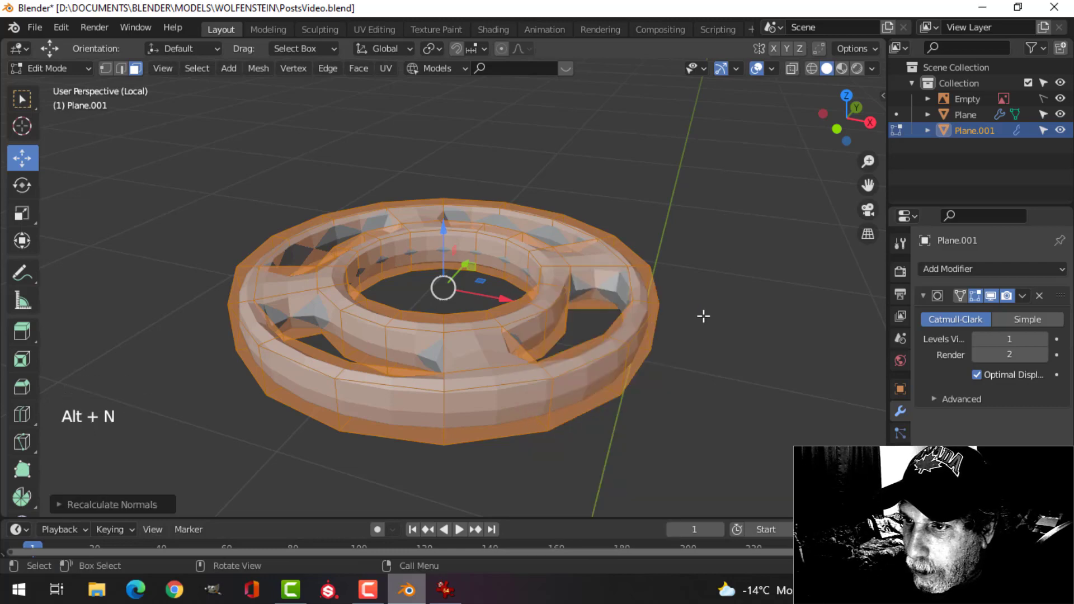
Check the ring's normals by switching the Face Orientation overlay on and off again
left_click(773, 68)
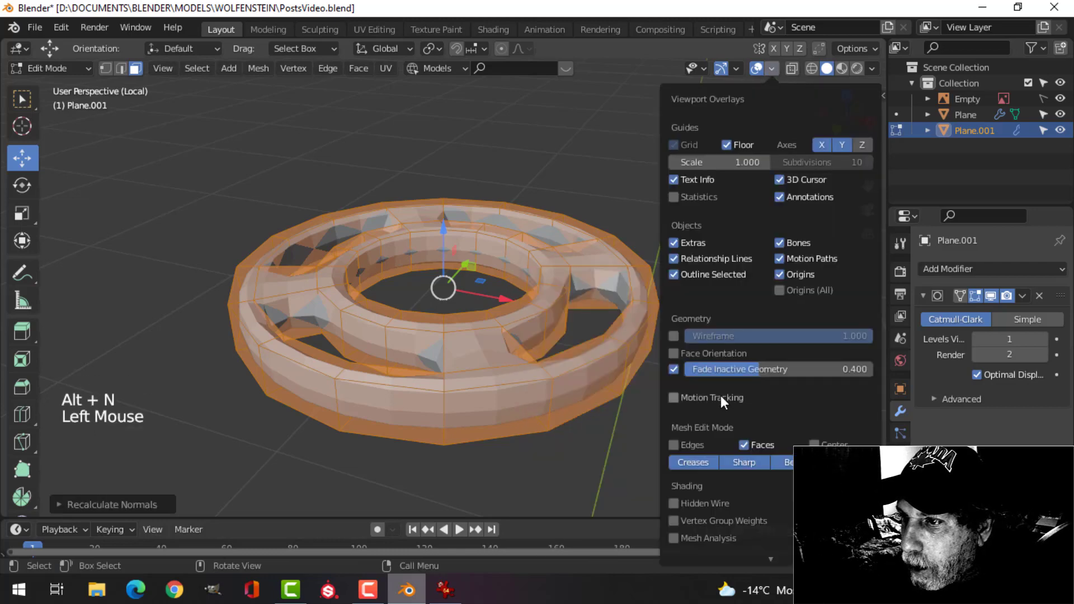
left_click(716, 354)
left_click(716, 354)
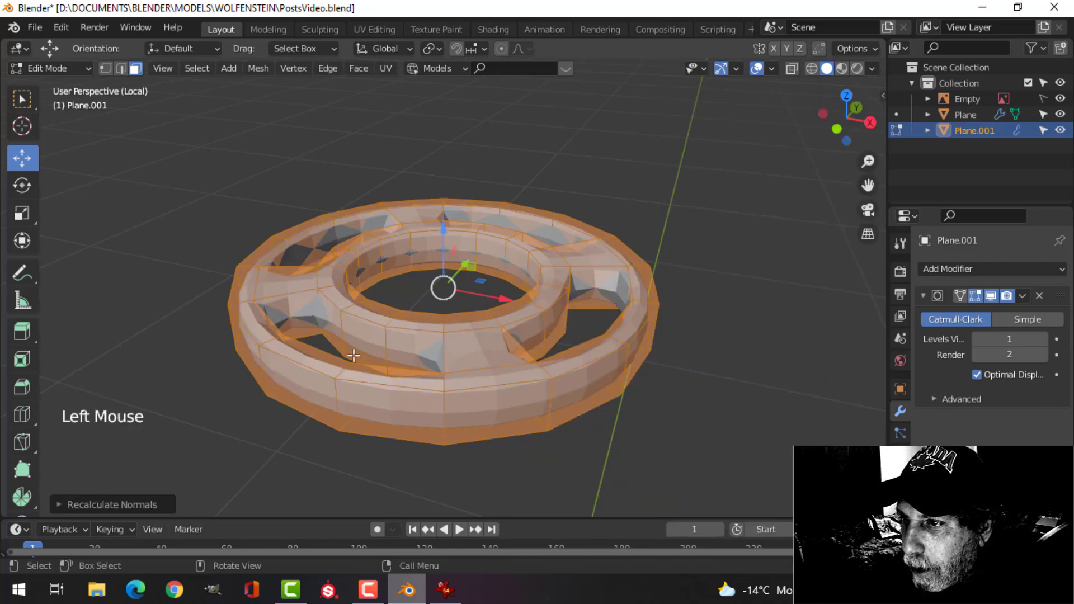
Deselect everything and add one centred horizontal loop cut around the side walls of each of the ring's four slots
scroll(575, 364, "up", 1)
middle_click_drag(576, 364, 385, 348)
key("alt+a")
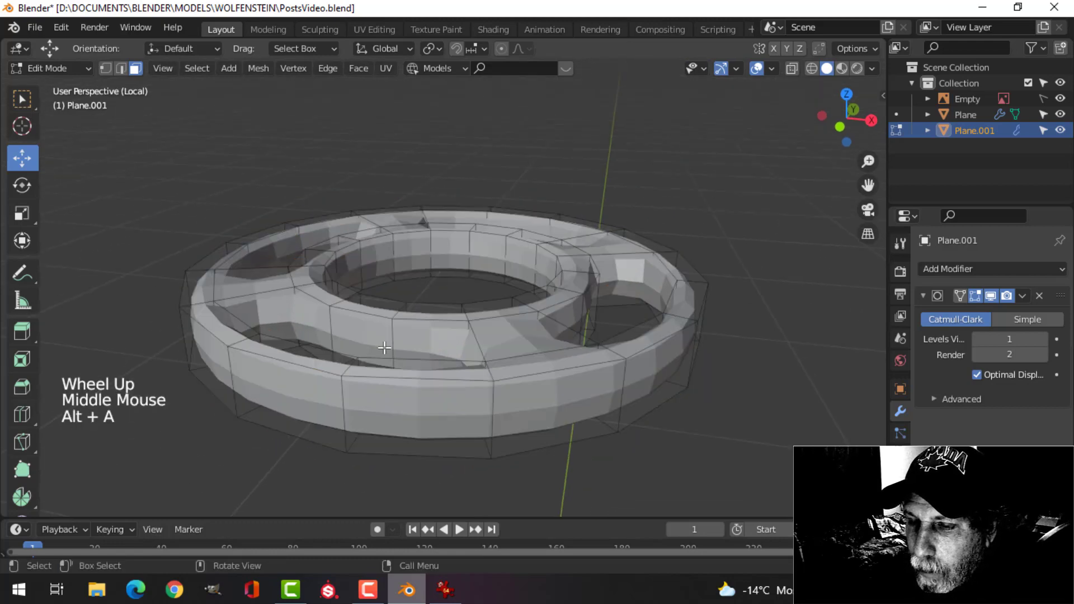
key("ctrl+r")
left_click(385, 347)
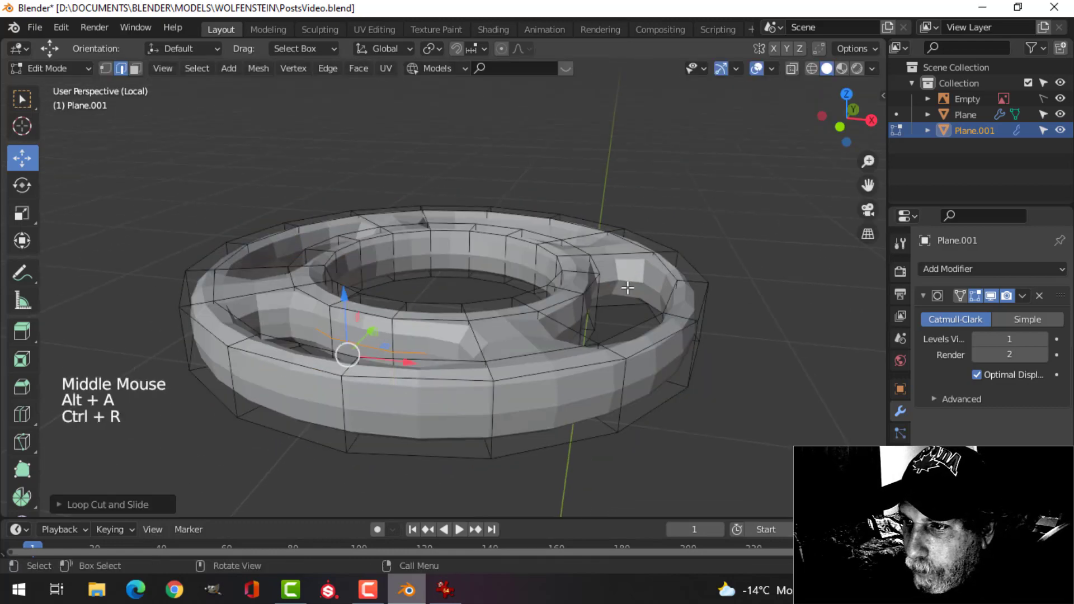
middle_click_drag(621, 288, 595, 294)
key("ctrl+r")
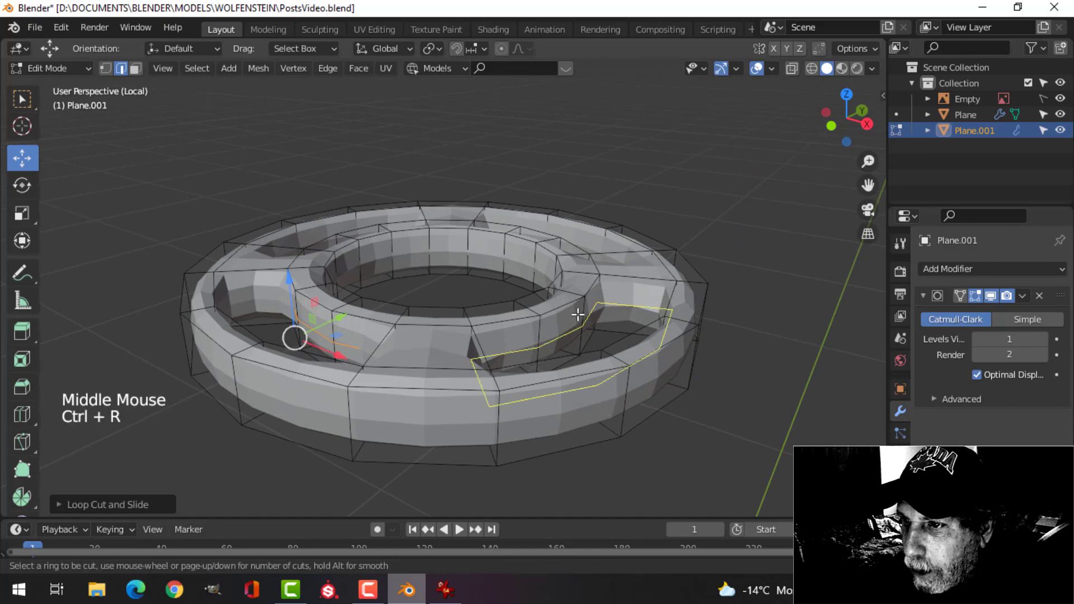
left_click(593, 327)
middle_click_drag(672, 288, 538, 336)
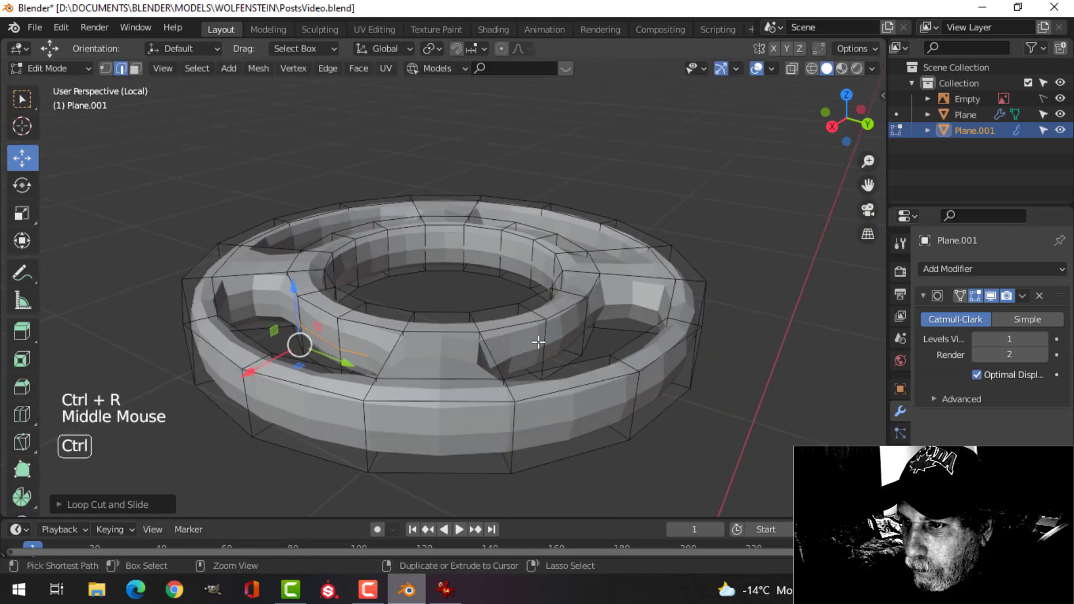
key("ctrl+r")
left_click(538, 343)
left_click(538, 342)
middle_click_drag(712, 290, 496, 304)
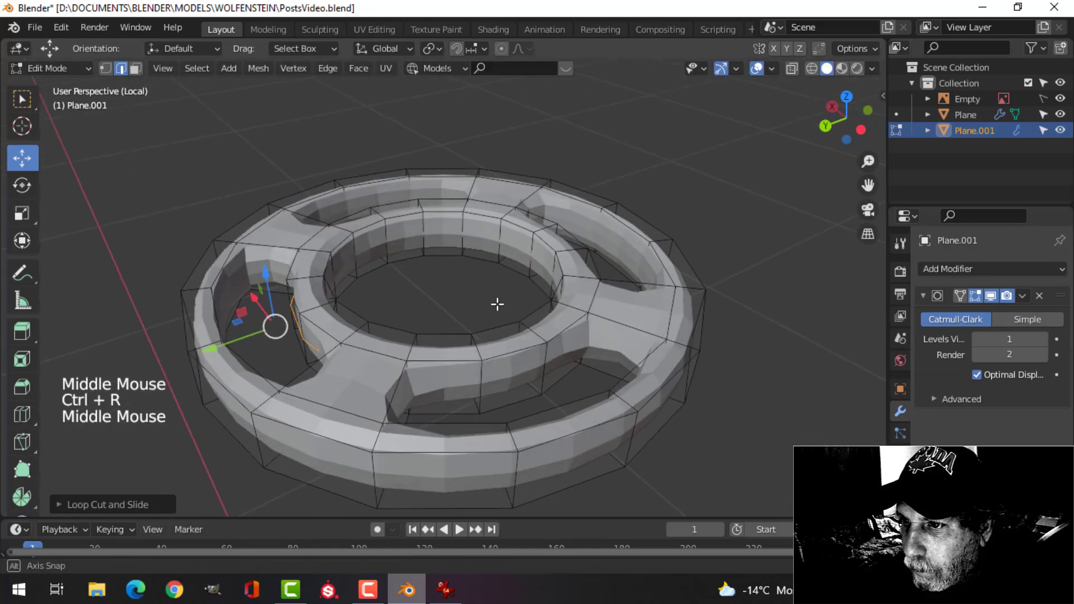
key("ctrl+r")
left_click(472, 387)
left_click(472, 387)
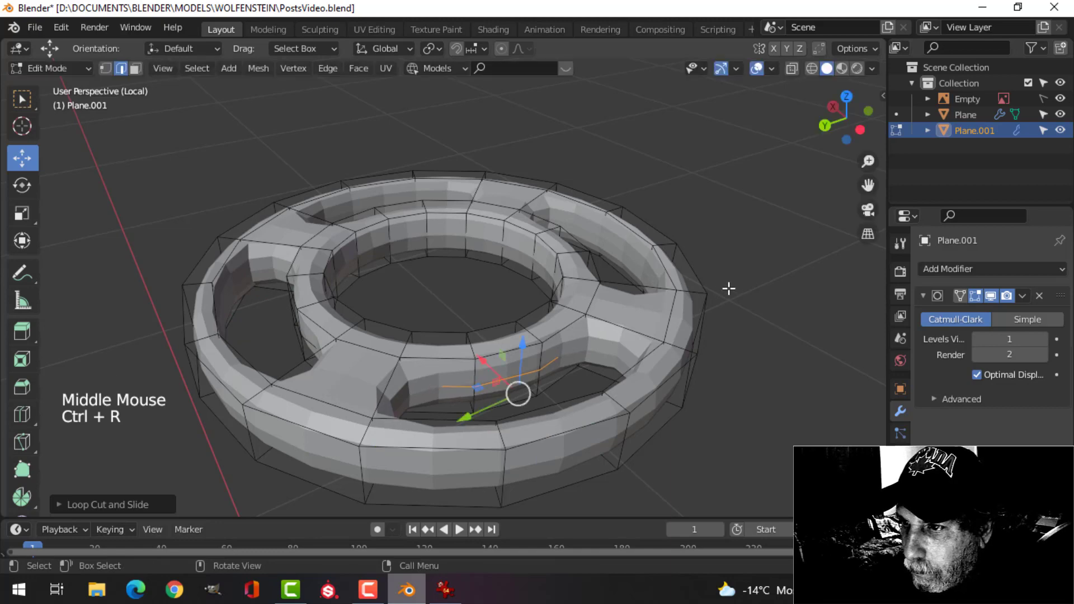
Select the loops inside all four slots and bevel them with one segment nearly to the slots' upper and lower edges
middle_click_drag(729, 288, 551, 350)
left_click(548, 352, "alt+shift")
middle_click_drag(745, 289, 550, 312)
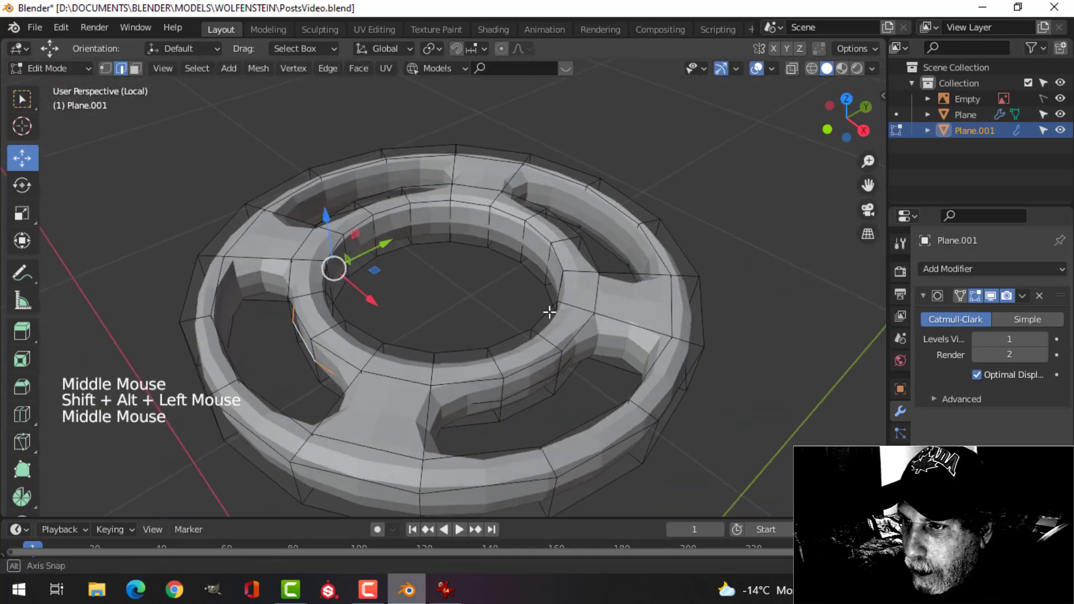
left_click(542, 386, "alt+shift")
middle_click_drag(731, 321, 655, 307)
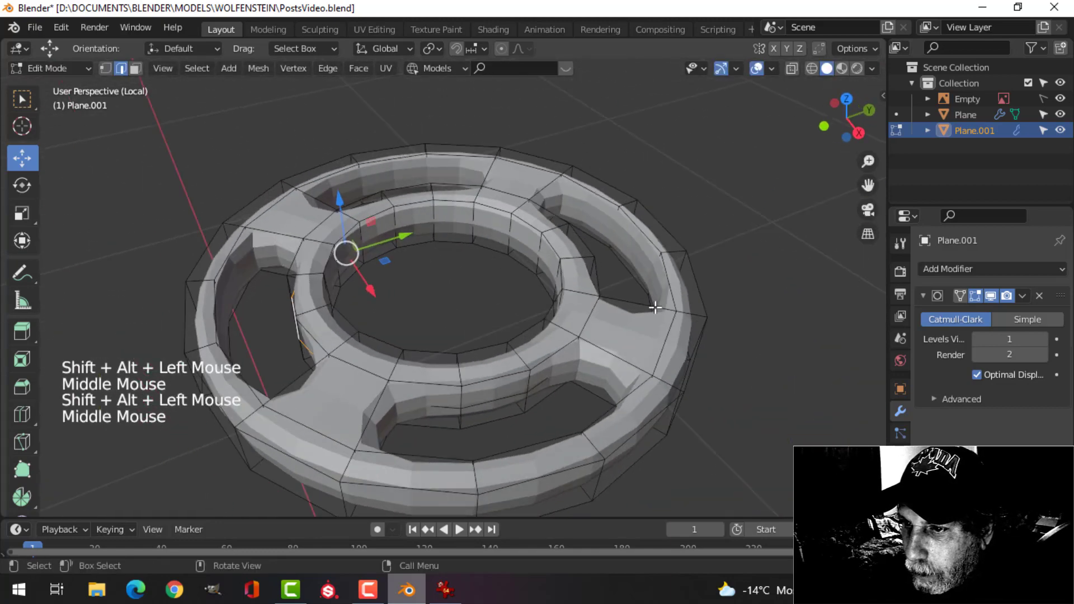
left_click(486, 409, "alt+shift")
middle_click_drag(619, 377, 624, 324)
left_click(507, 370, "alt+shift")
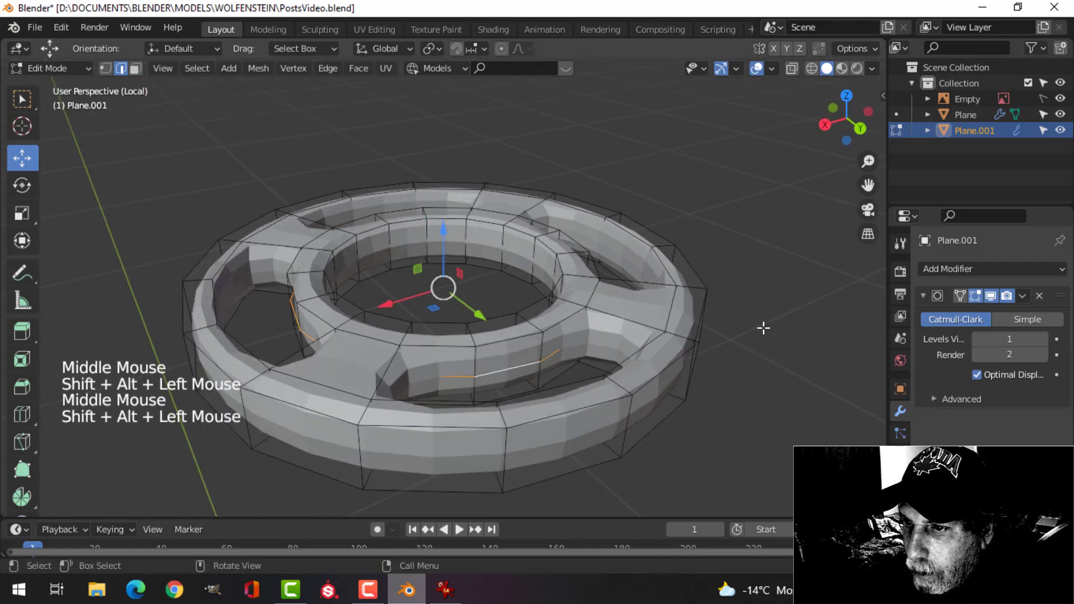
middle_click_drag(764, 328, 665, 310)
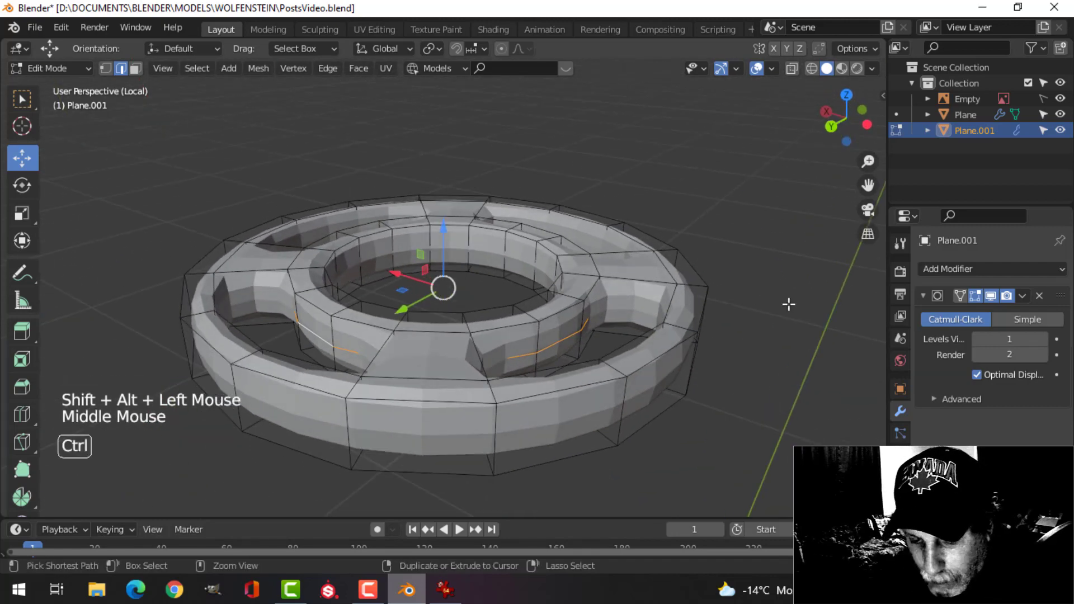
key("ctrl+b")
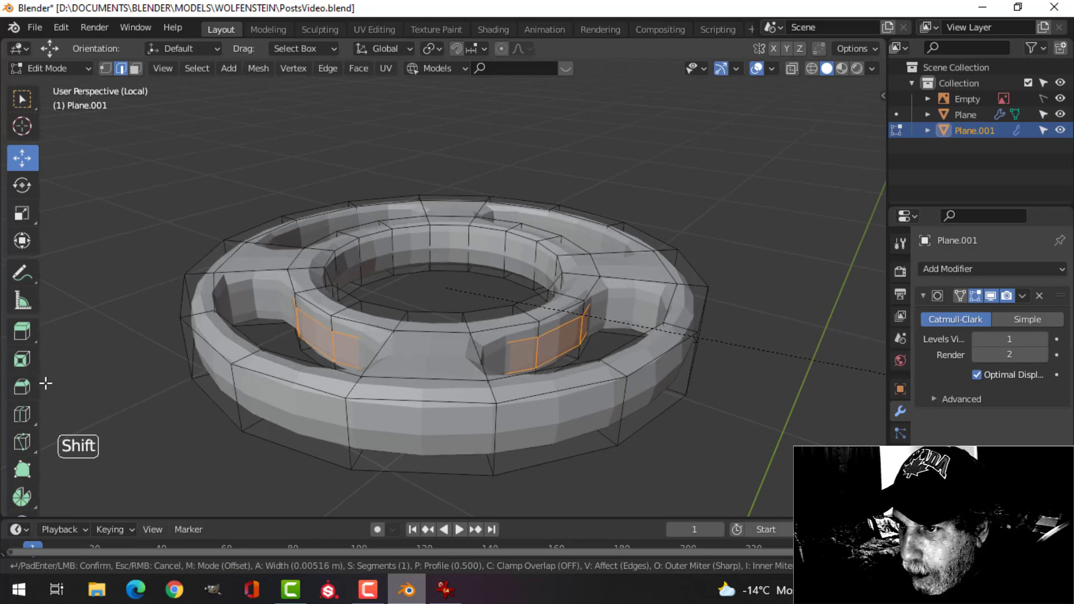
left_click(104, 411)
key("alt+a")
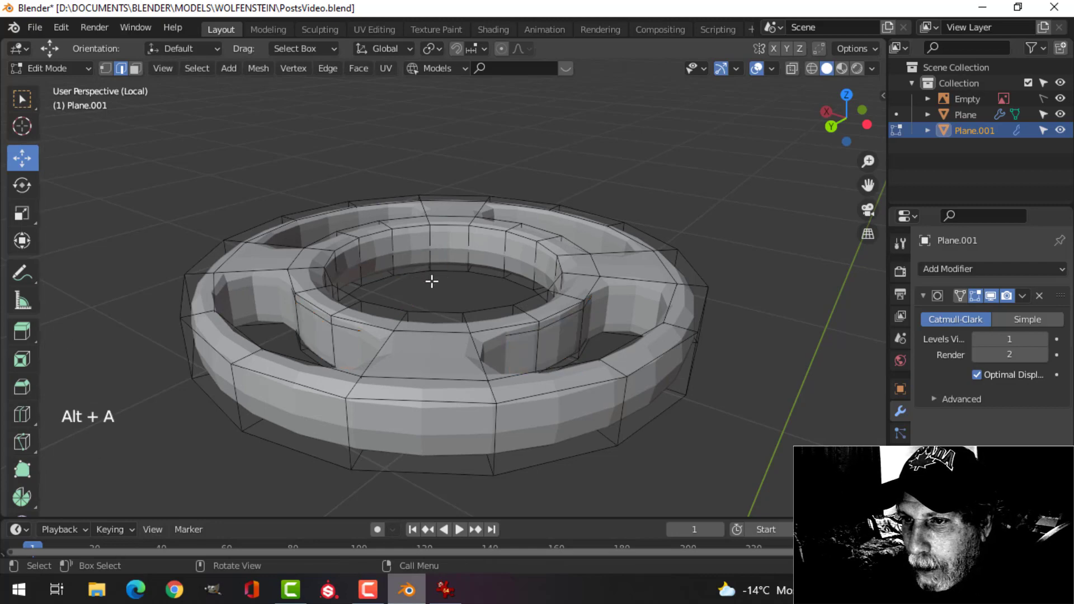
Delete the loop of faces lining the ring's central hole
scroll(431, 280, "down", 2)
key("3")
left_click(423, 259, "alt+shift")
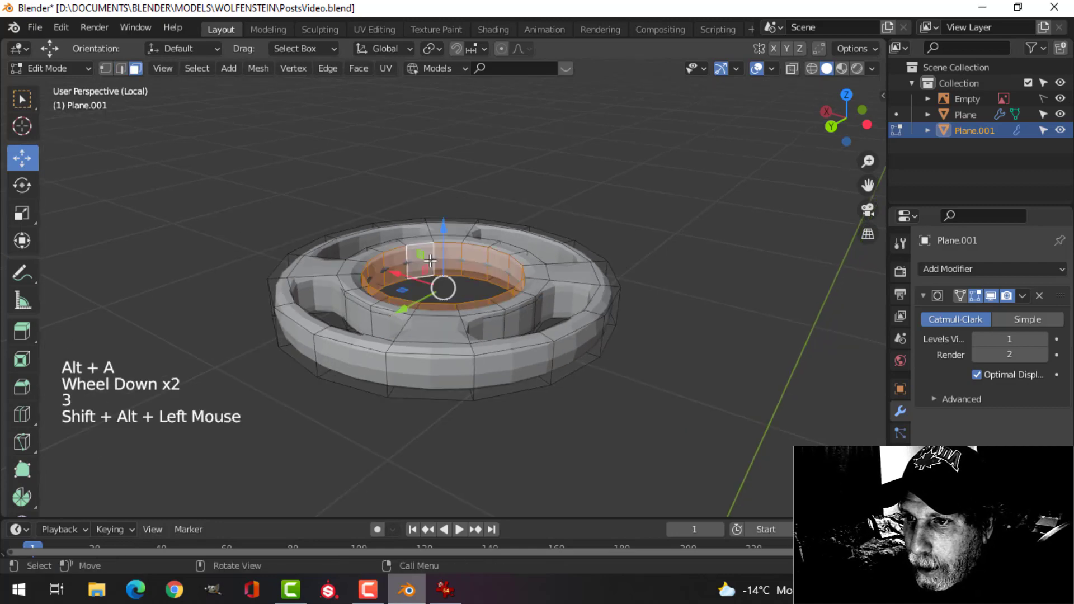
key("x")
left_click(420, 263)
Add a centred loop cut around the ring's outer rim, bevel it nearly to both rim edges, and return to Object Mode
middle_click_drag(419, 263, 476, 291)
key("ctrl+r")
left_click(381, 337)
right_click(381, 337)
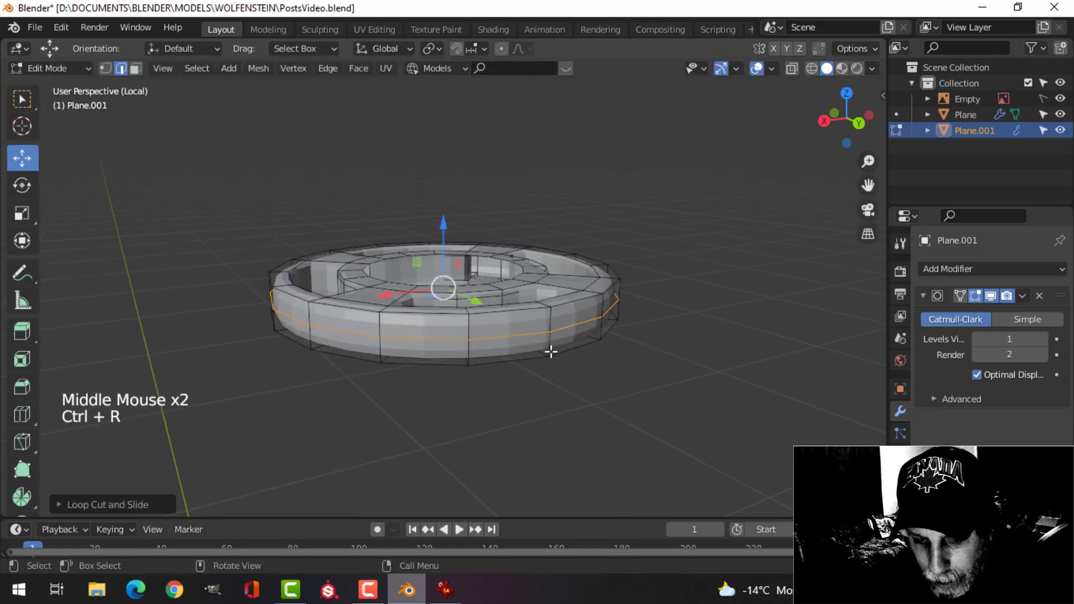
key("ctrl+b")
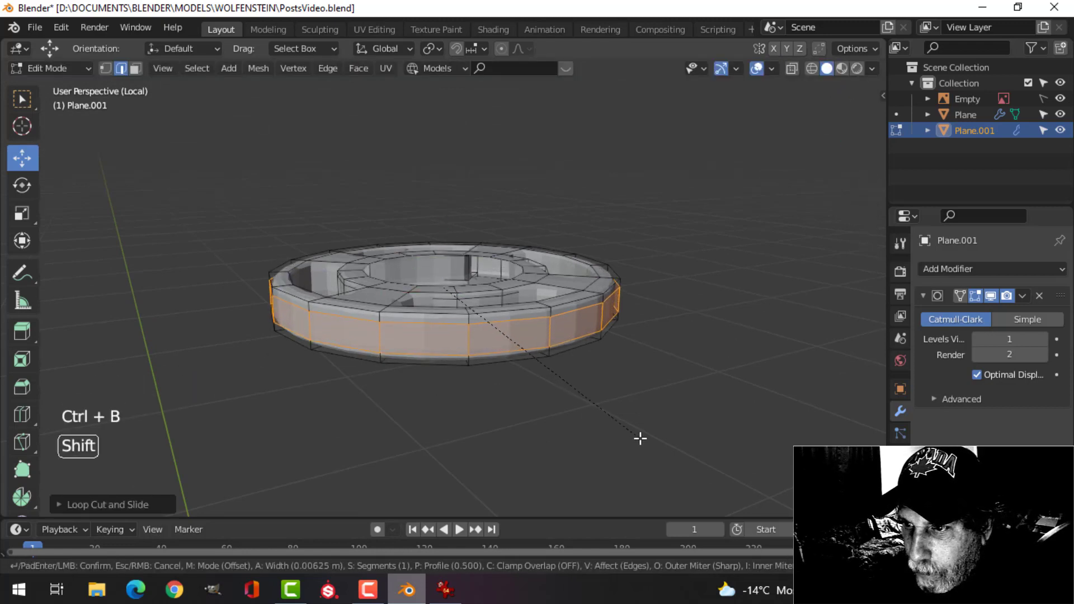
left_click(672, 456)
key("Tab")
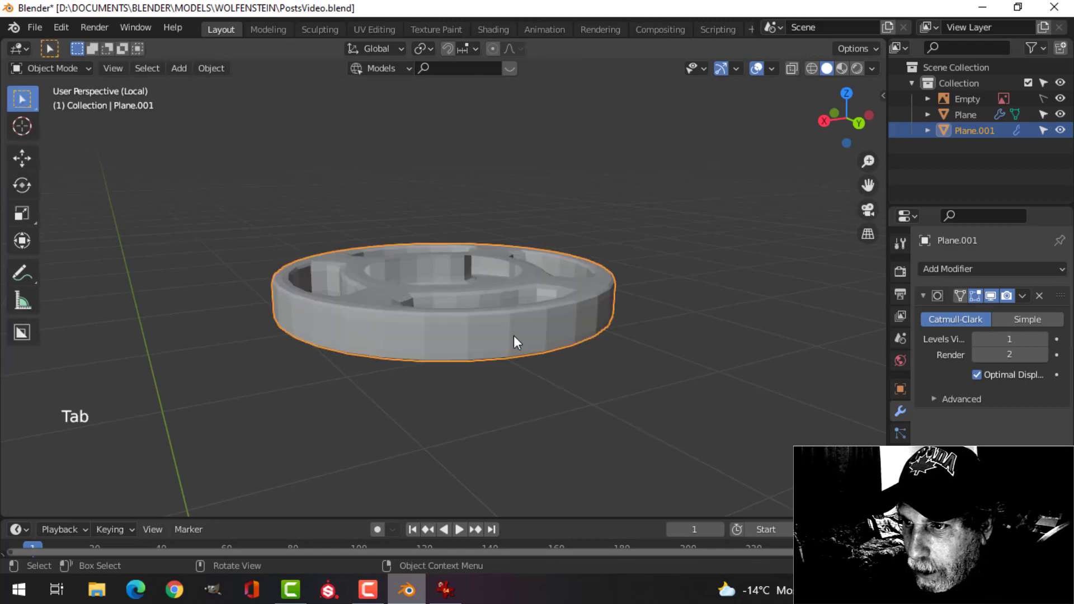
Shade the ring smooth and set its viewport subdivision level to 2
right_click(512, 335)
left_click(484, 227)
key("alt+a")
middle_click_drag(519, 294, 552, 303)
left_click(602, 336)
left_click(1040, 338)
Deselect the ring and save the file
key("alt+a")
scroll(628, 337, "down", 2)
key("ctrl+s")
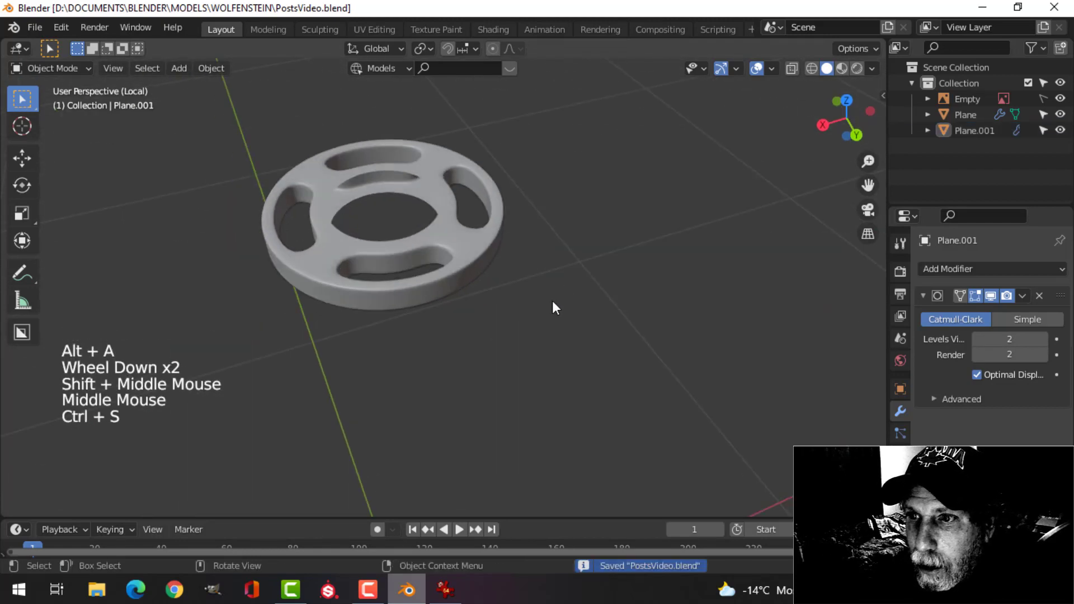
Leave the ring's isolated view to show the whole post and hide the reference image
key("slash")
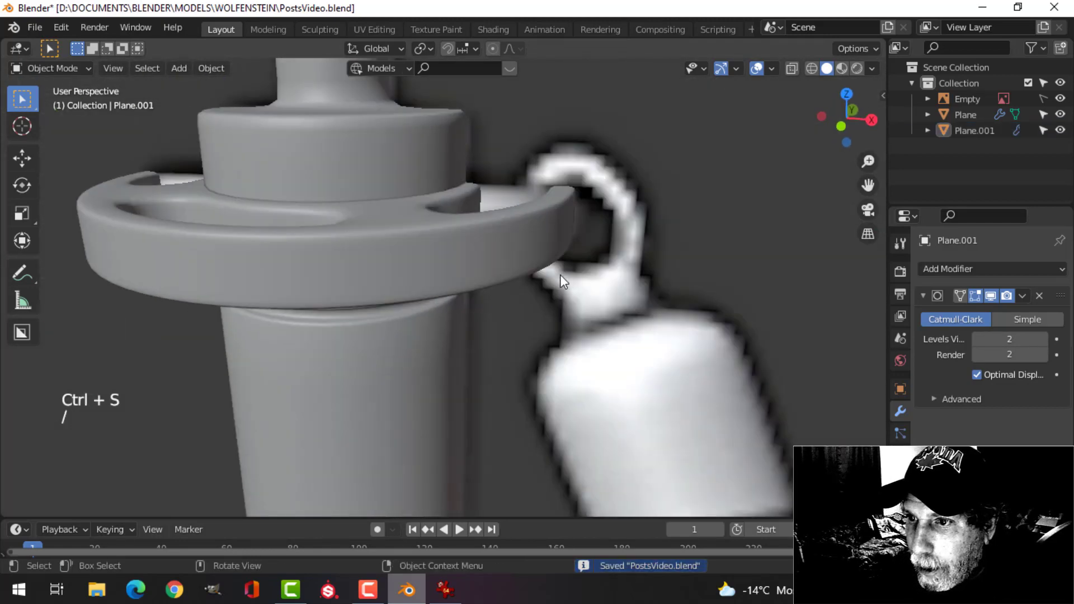
scroll(560, 274, "down", 3)
left_click(1060, 99)
middle_click_drag(711, 235, 468, 361)
scroll(610, 236, "down", 1)
scroll(578, 303, "down", 2)
In front view, select the post's topmost edge loop in Edit Mode and snap the 3D cursor to it, then return to Object Mode
key("KP_1")
scroll(559, 272, "up", 3)
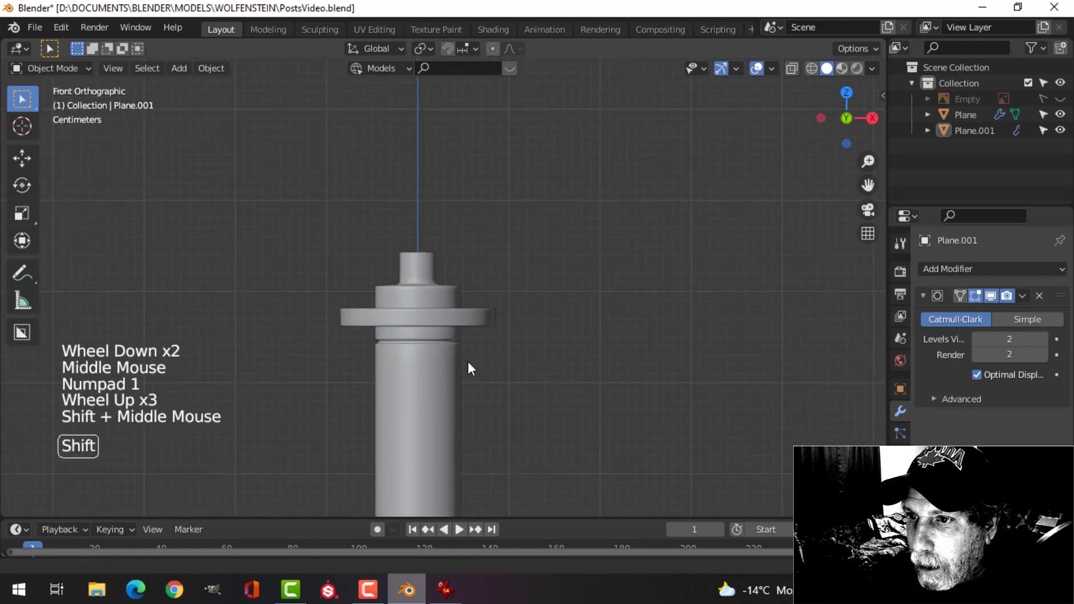
left_click(427, 273)
key("Tab")
scroll(427, 276, "up", 3)
middle_click_drag(427, 276, 446, 329, "shift")
scroll(421, 297, "up", 2)
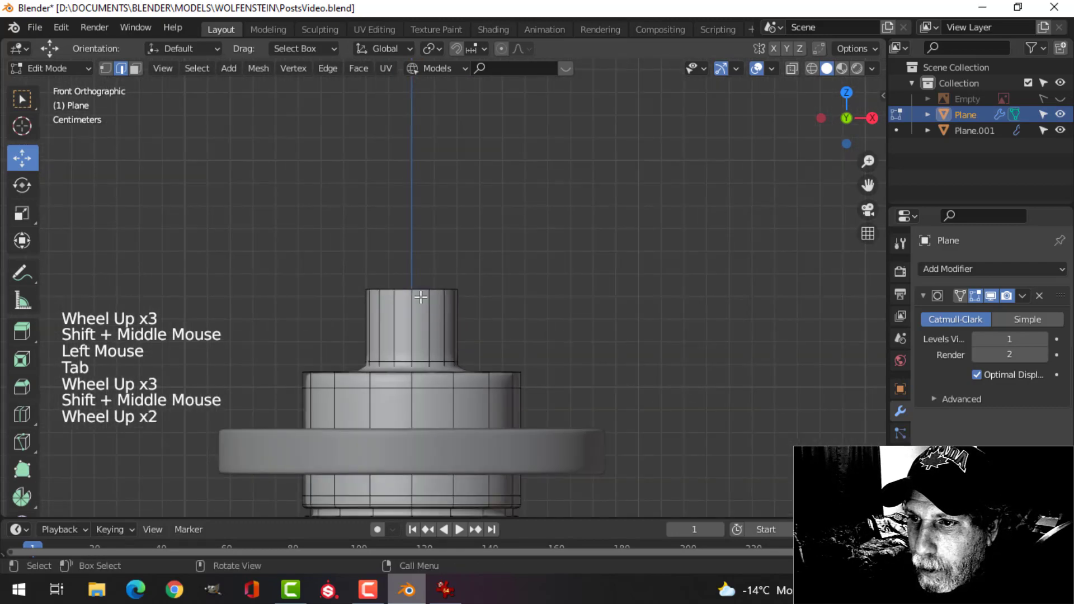
left_click(421, 295, "alt+shift")
key("shift+s")
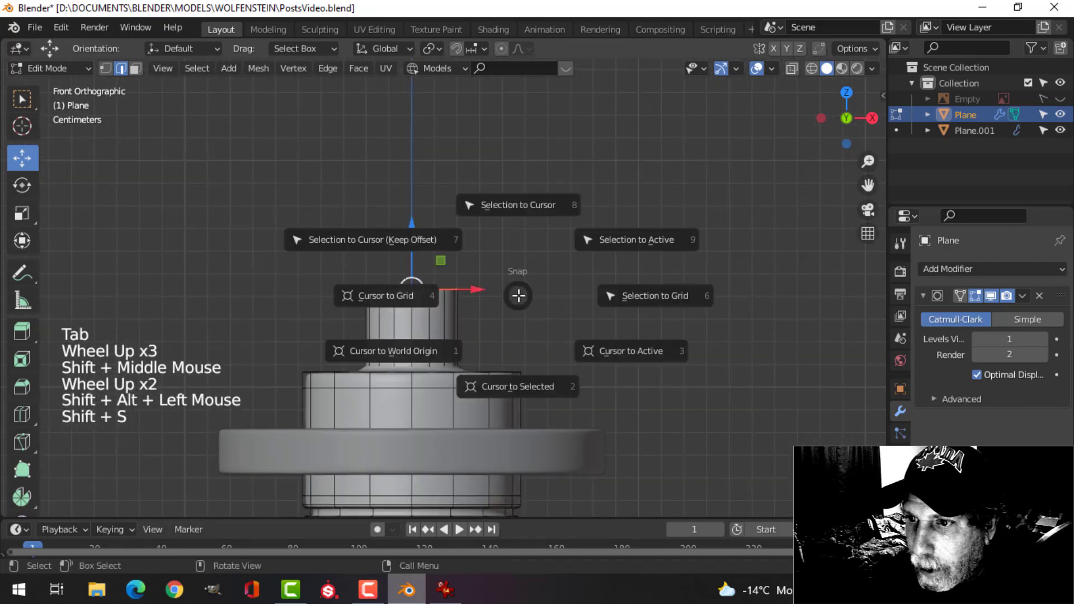
left_click(523, 390)
key("Tab")
scroll(606, 314, "down", 1)
key("alt+a")
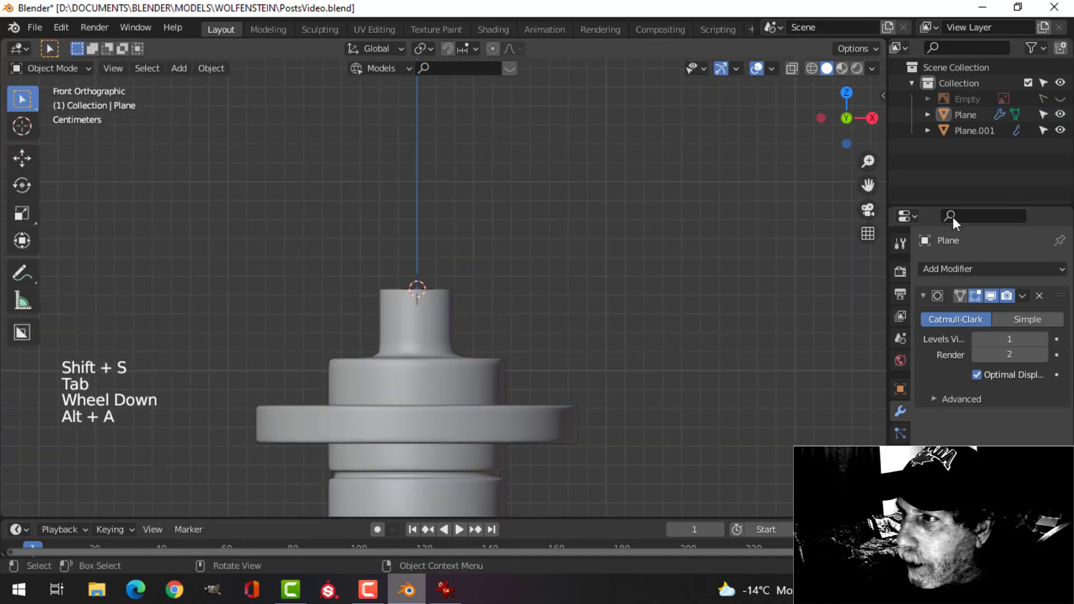
Show the reference image again and add a UV sphere with 12 segments and 8 rings at the 3D cursor
left_click(1060, 99)
scroll(463, 257, "down", 2)
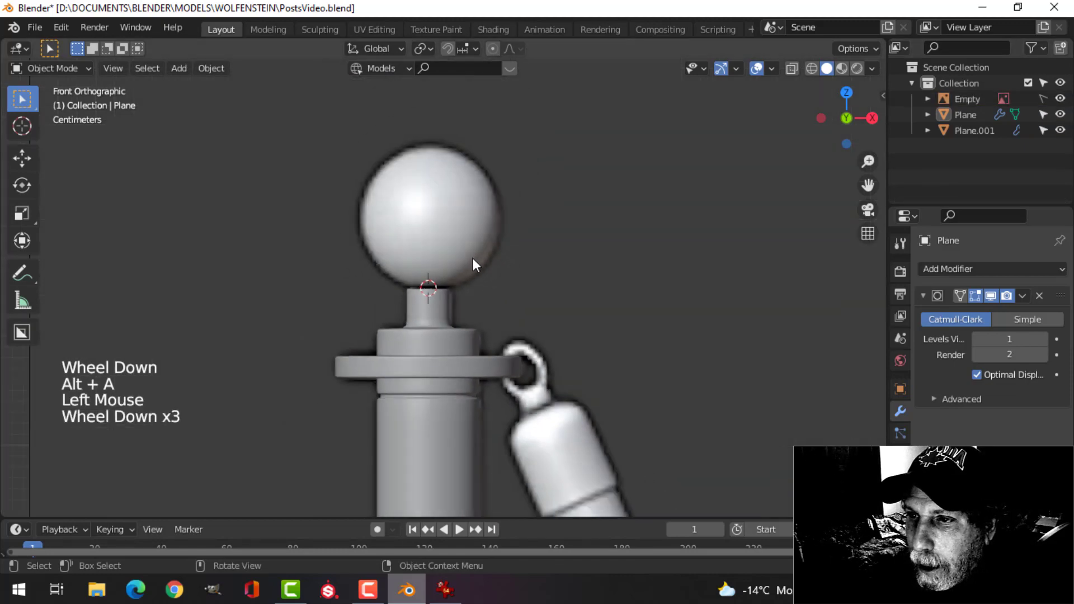
mouse_move(477, 266)
middle_mouse_down("shift")
mouse_move(478, 283)
mouse_move(482, 260)
middle_mouse_up("shift")
key("shift+a")
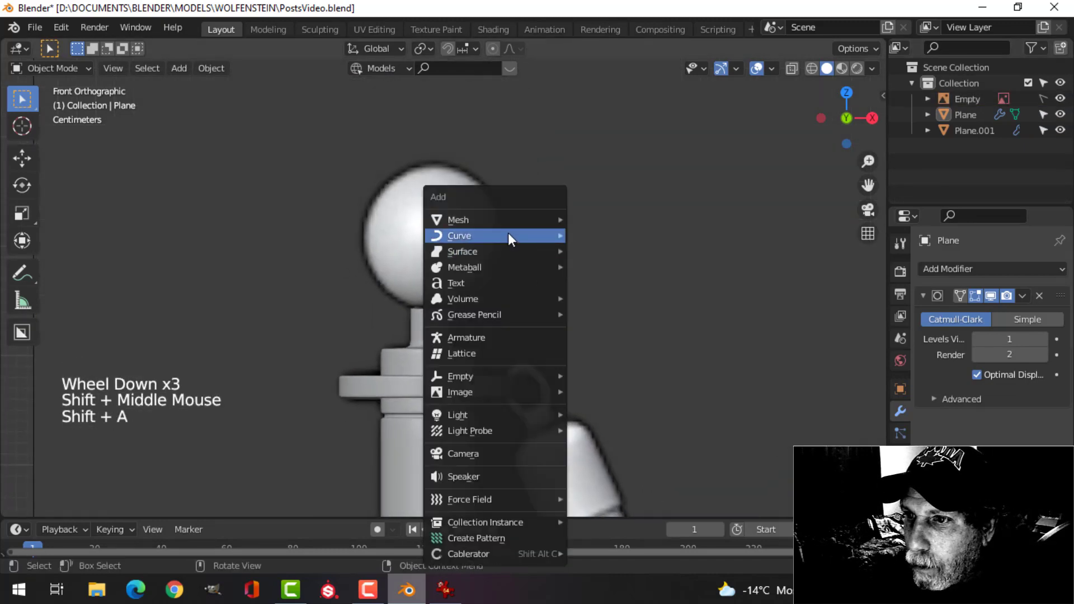
mouse_move(509, 226)
left_click(624, 266)
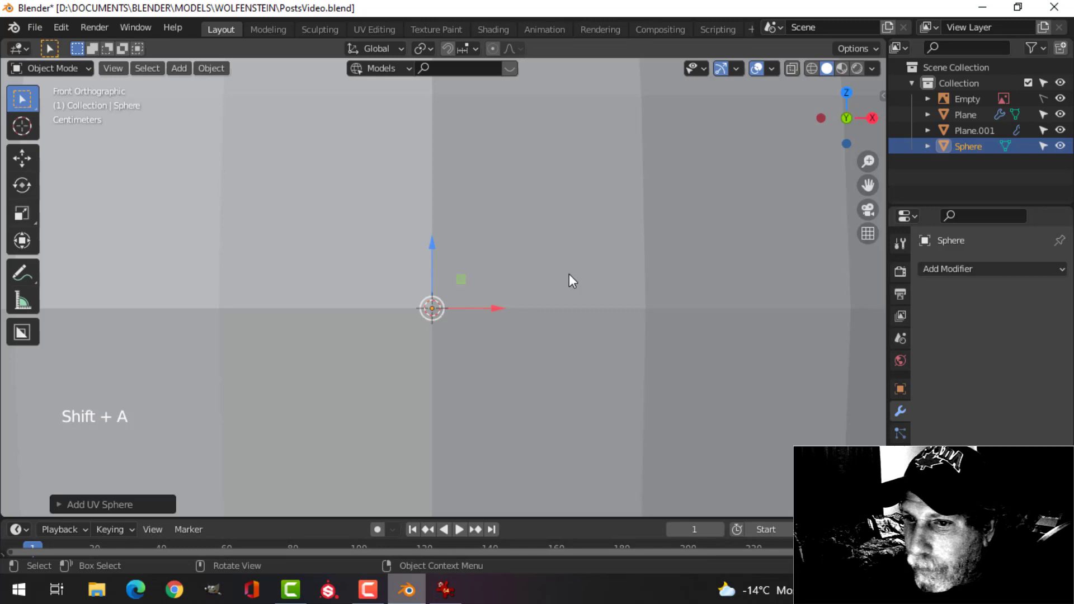
left_click(85, 505)
left_click(223, 332)
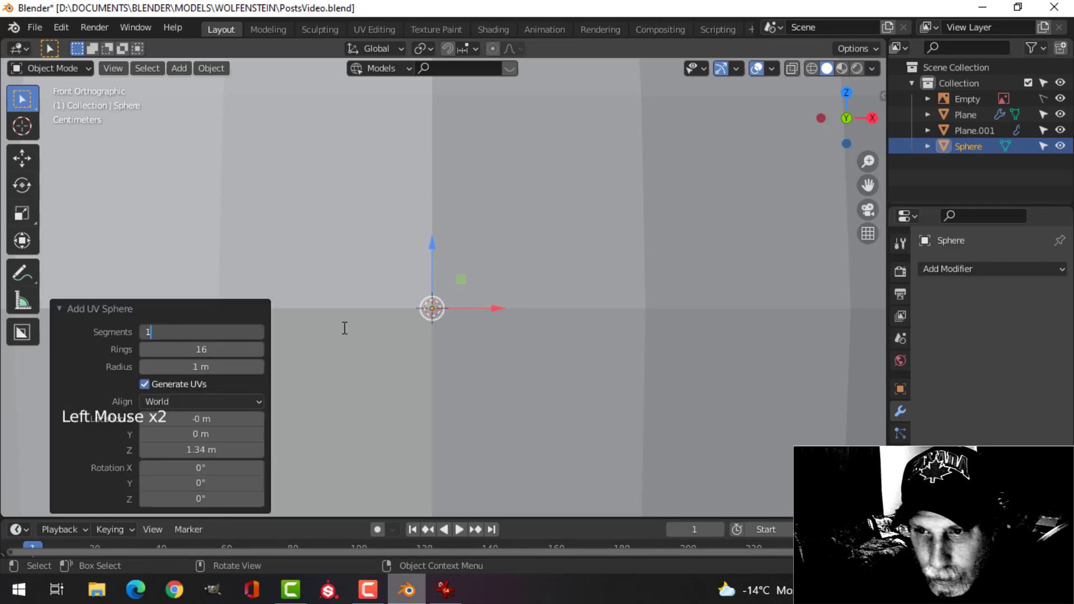
key("Tab")
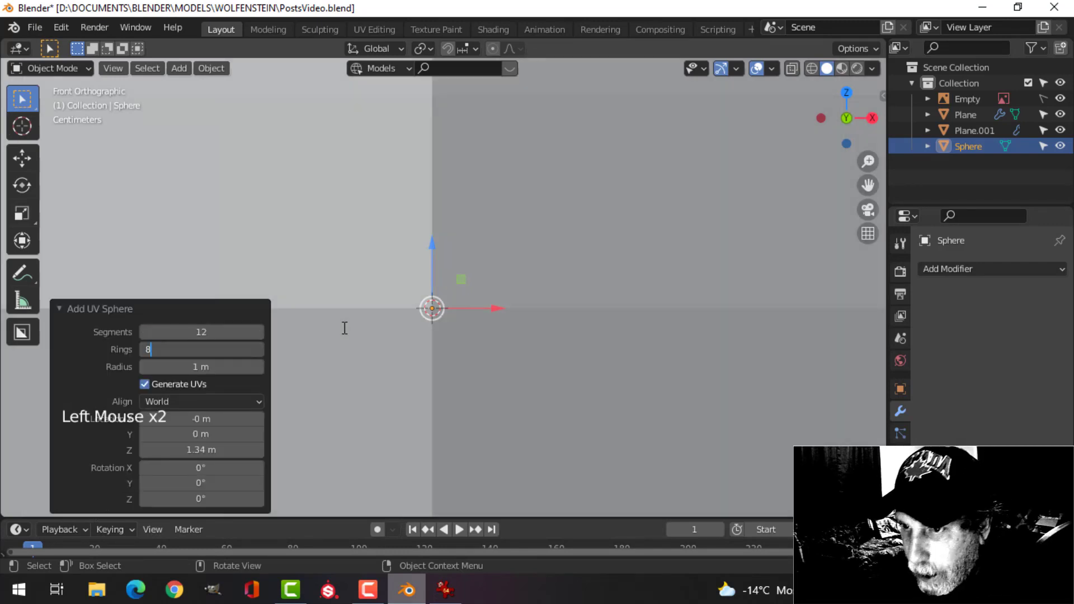
Scale the sphere mesh down in Edit Mode to about 0.087, close to the size of the reference ball
scroll(394, 321, "down", 9)
key("Tab")
key("s")
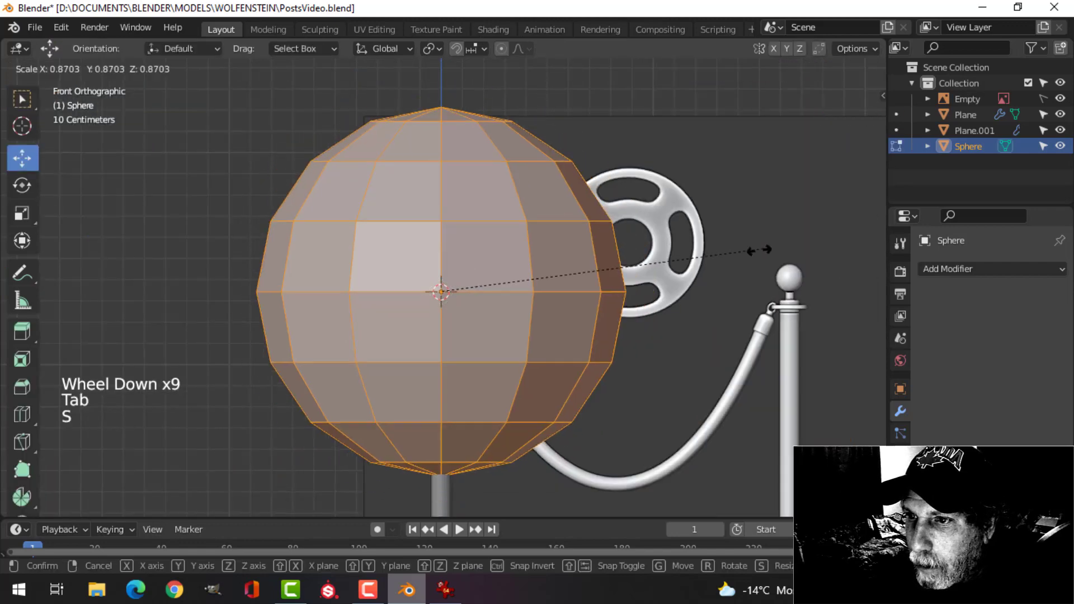
left_click(474, 305)
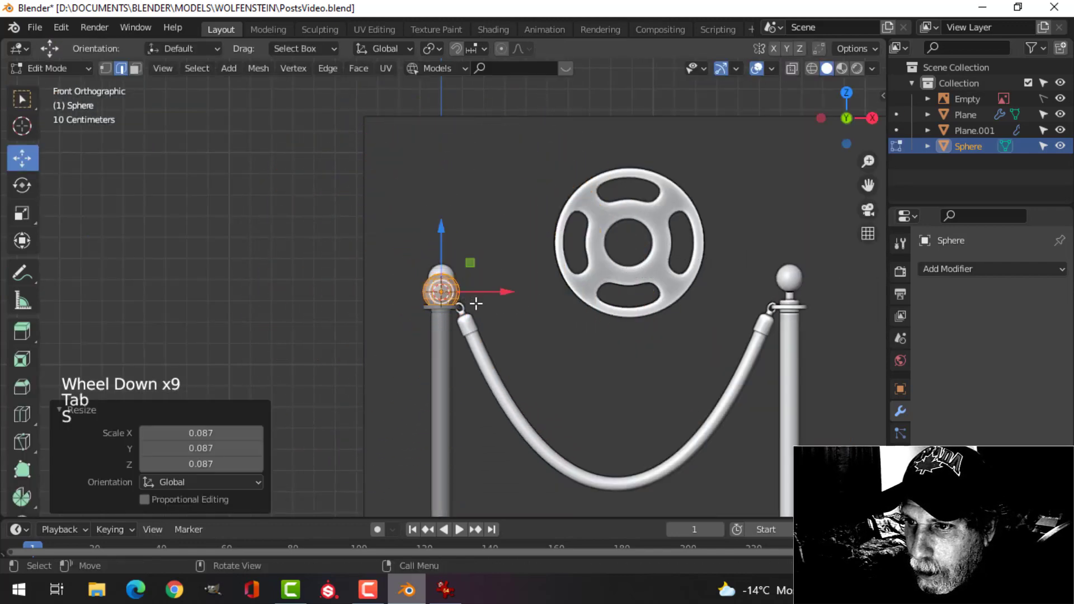
Raise the sphere about 0.067 m onto the post's neck and scale it to 0.815 to match the reference ball
scroll(475, 302, "up", 5)
left_click_drag(442, 240, 442, 205)
key("s")
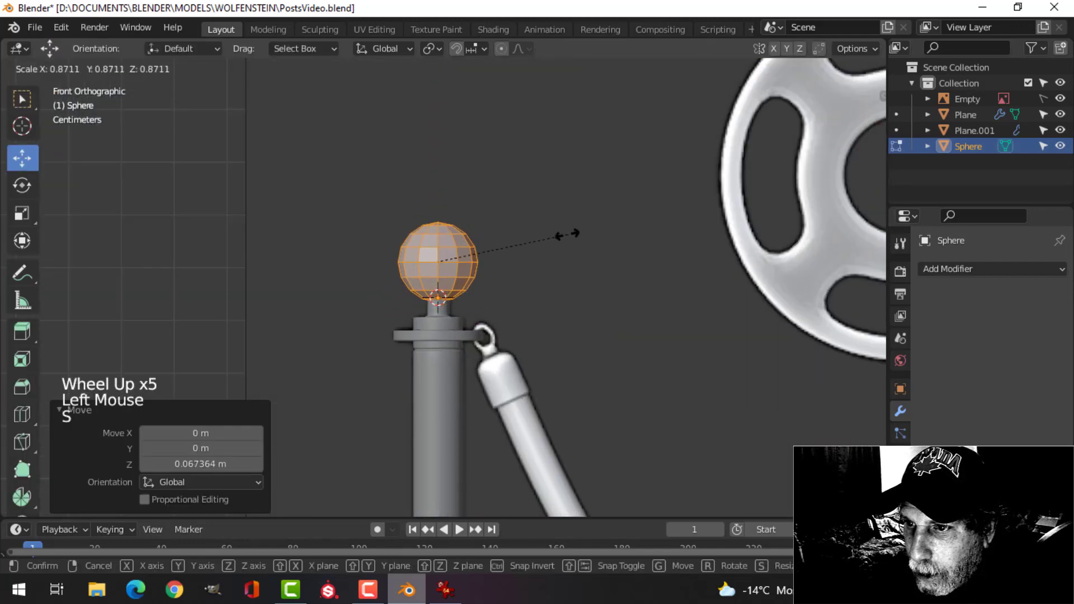
left_click(558, 235)
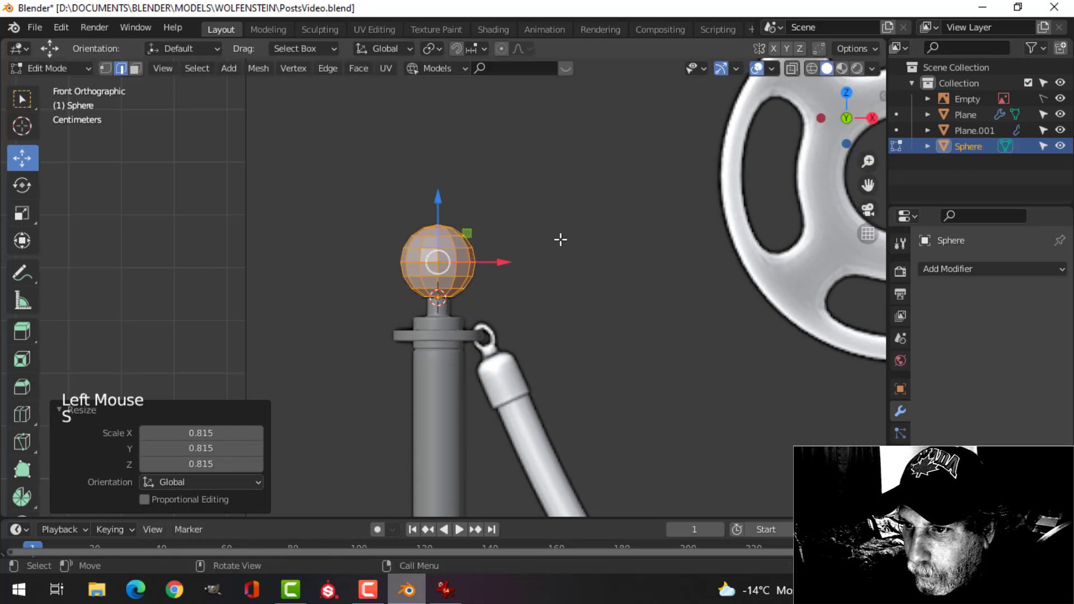
Give the sphere a level 1 Subdivision Surface modifier and shade it smooth
scroll(538, 297, "up", 7)
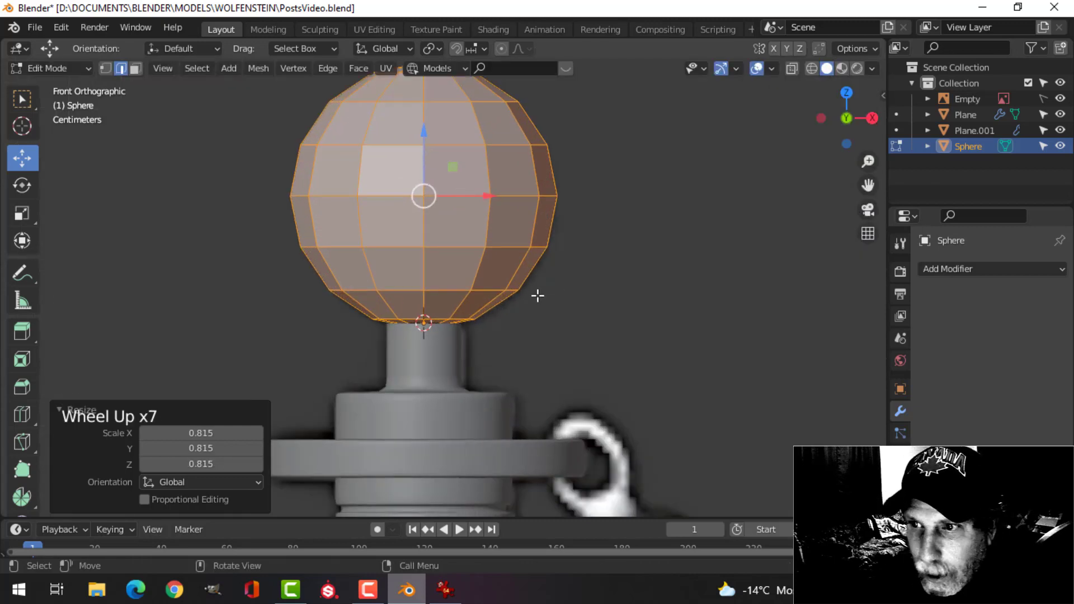
key("Tab")
key("ctrl+1")
right_click(465, 193)
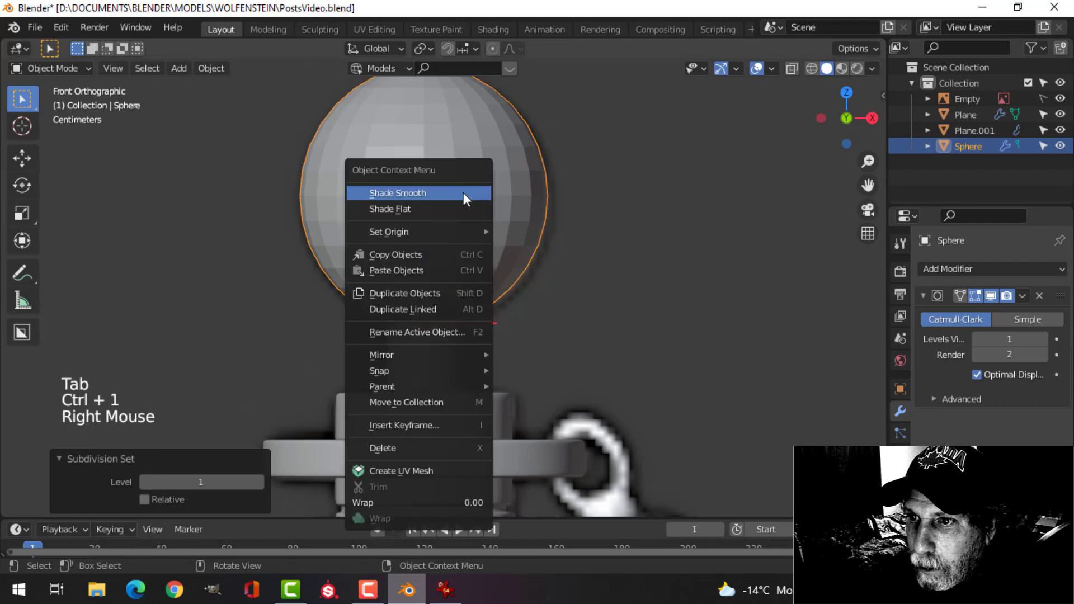
left_click(463, 193)
key("alt+a")
Lower the sphere's whole mesh about 0.0038 m along Z so the ball seats on the post's neck
scroll(564, 225, "down", 3)
middle_click_drag(562, 228, 528, 243)
scroll(559, 278, "up", 3)
scroll(462, 232, "down", 2)
left_click(464, 235)
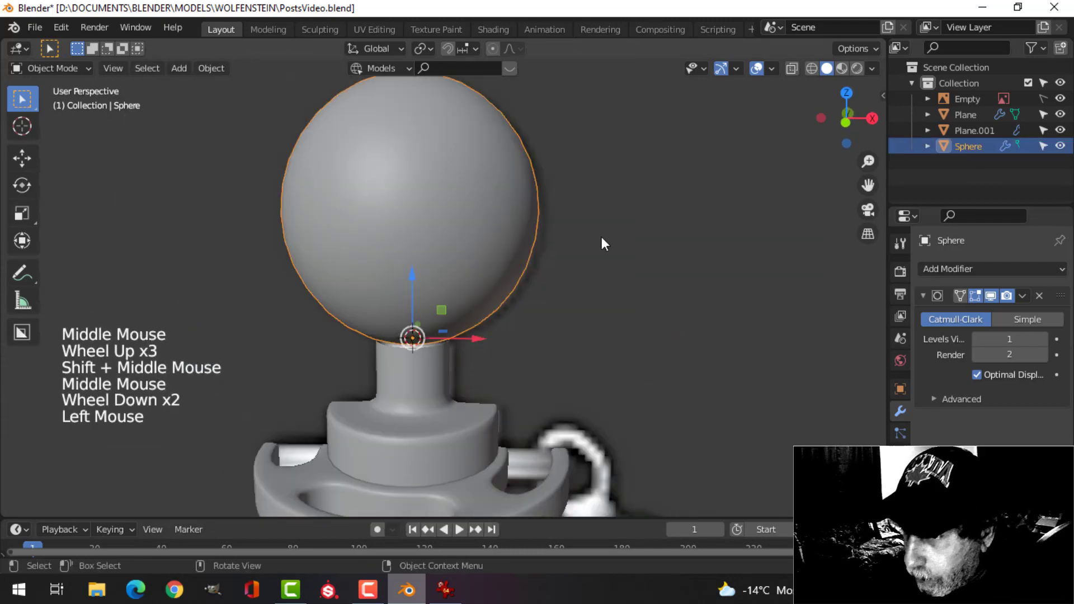
key("KP_1")
scroll(571, 260, "down", 1)
scroll(554, 288, "up", 4)
key("Tab")
key("a")
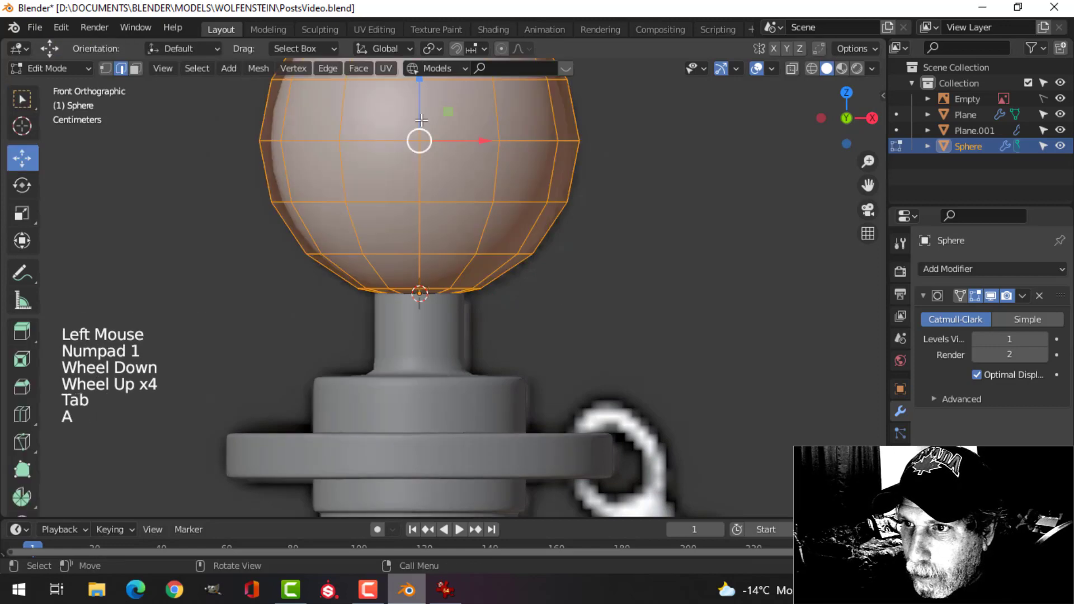
scroll(456, 250, "up", 2)
scroll(432, 163, "down", 2)
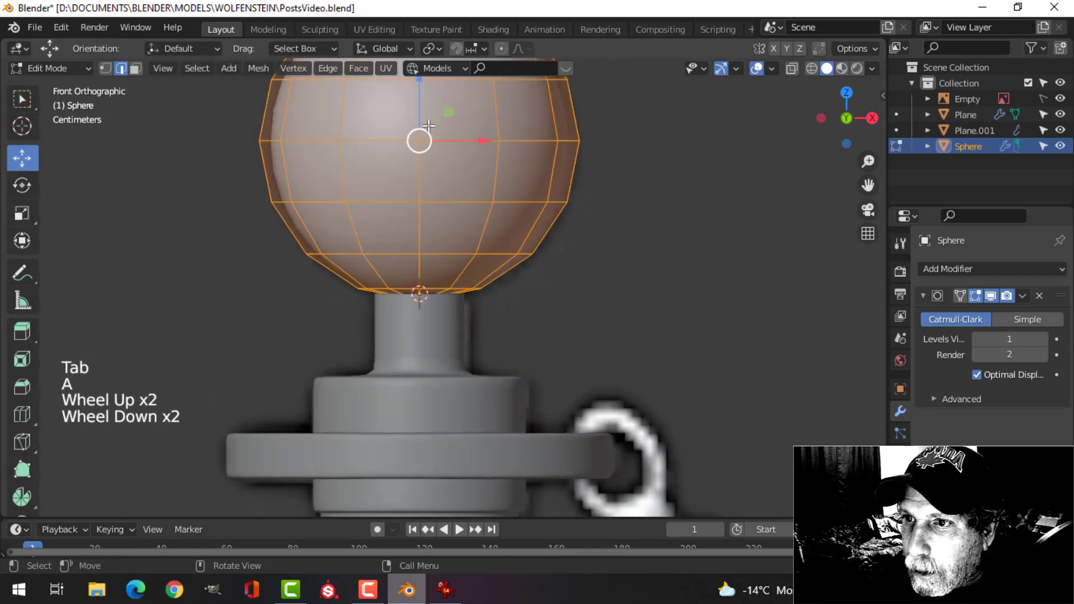
left_click(420, 104)
left_click_drag(420, 104, 420, 112)
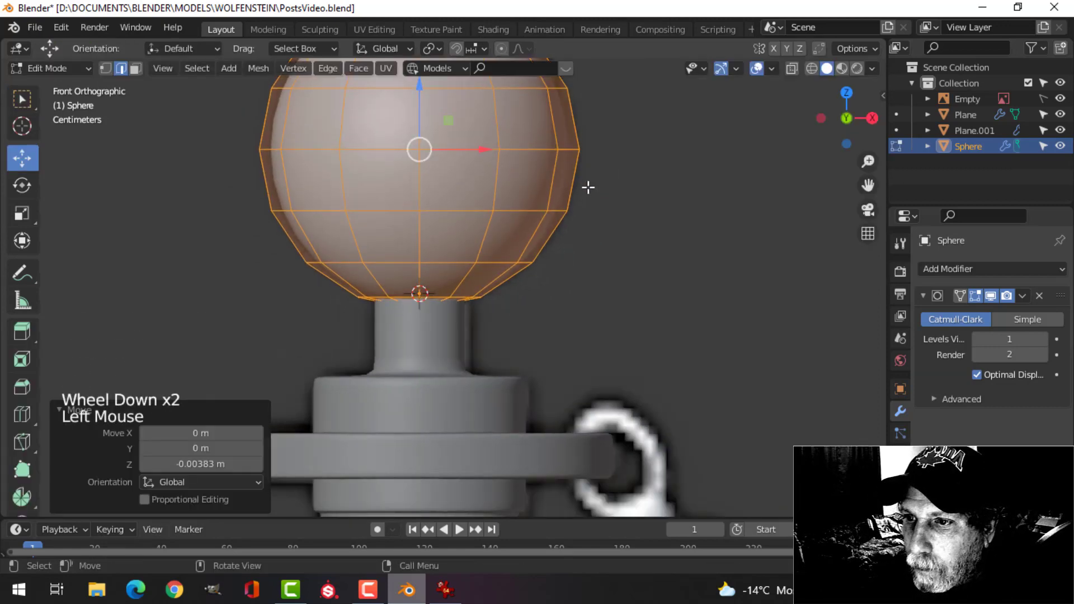
Raise the top edge of the post's neck about 0.0059 m along Z into the ball
key("Tab")
key("alt+a")
scroll(593, 216, "down", 3)
middle_click_drag(599, 228, 366, 331)
left_click(367, 315)
key("Tab")
left_click_drag(393, 273, 395, 242)
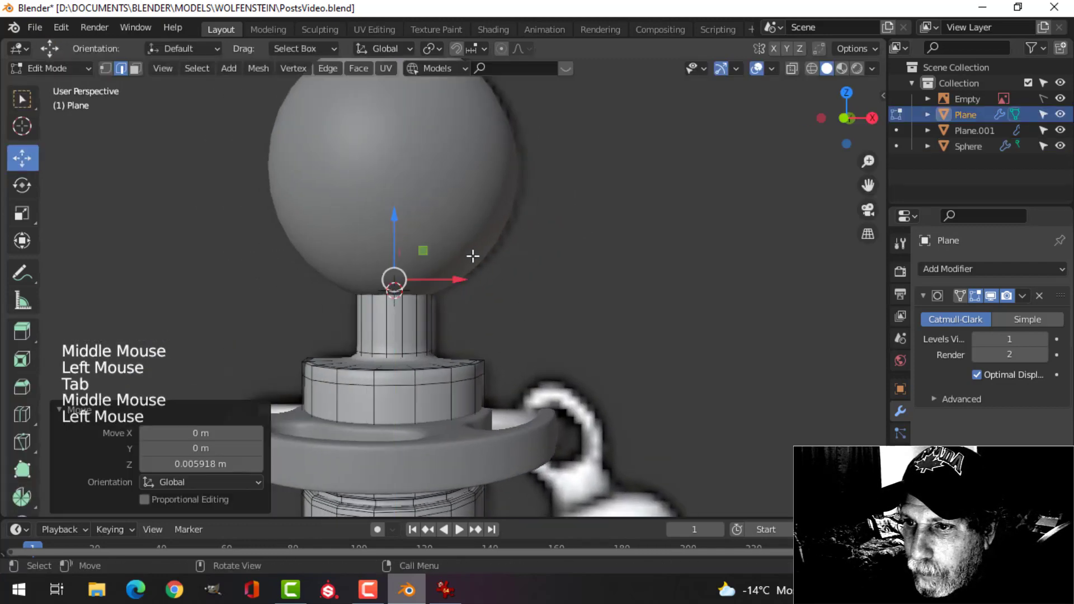
key("Tab")
Deselect everything and save the file
scroll(540, 281, "down", 4)
key("alt+a")
mouse_move(539, 276)
middle_mouse_down()
mouse_move(502, 291)
mouse_move(357, 281)
mouse_move(532, 281)
middle_mouse_up()
key("ctrl+s")
scroll(517, 284, "down", 3)
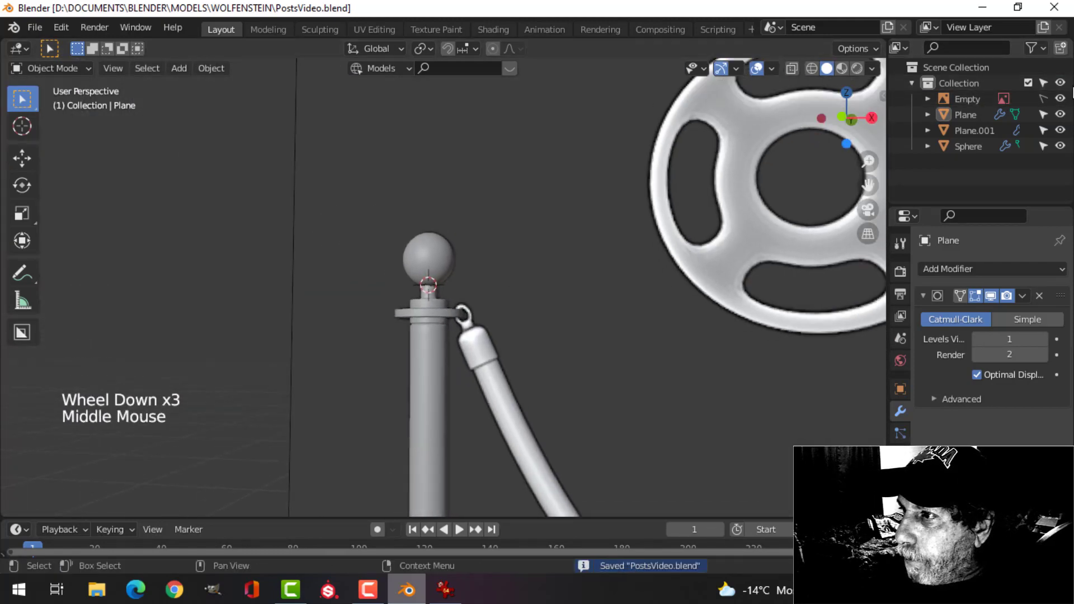
Hide the reference image and check the post's normals by switching the Face Orientation overlay on and off again
left_click(1060, 99)
scroll(644, 271, "down", 3)
mouse_move(560, 311)
middle_mouse_down()
mouse_move(619, 333)
mouse_move(575, 311)
middle_mouse_up()
scroll(595, 275, "up", 3)
left_click(771, 69)
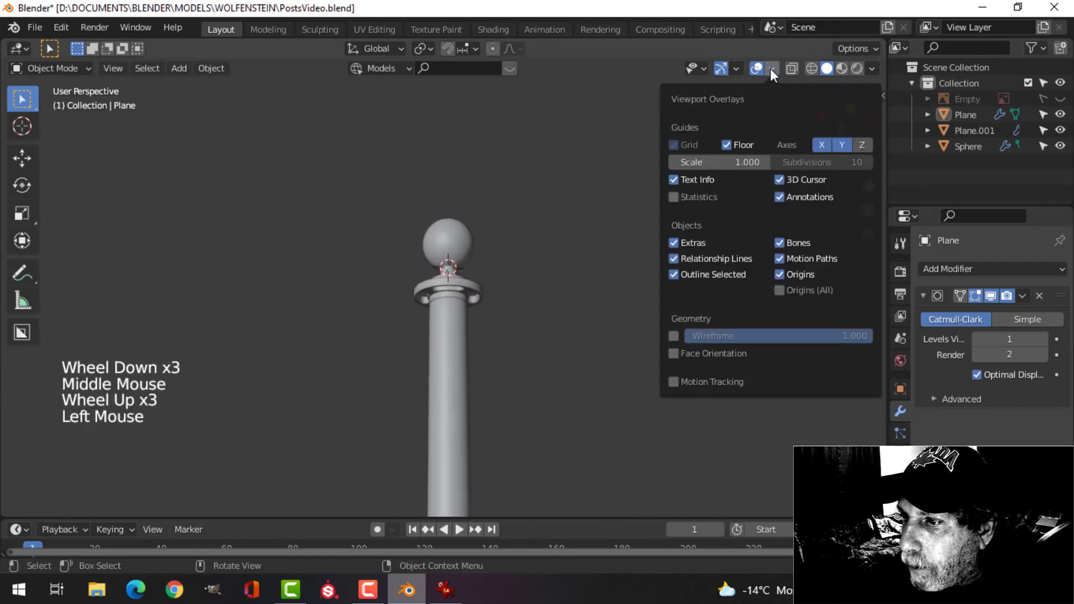
left_click(723, 356)
scroll(484, 358, "down", 5)
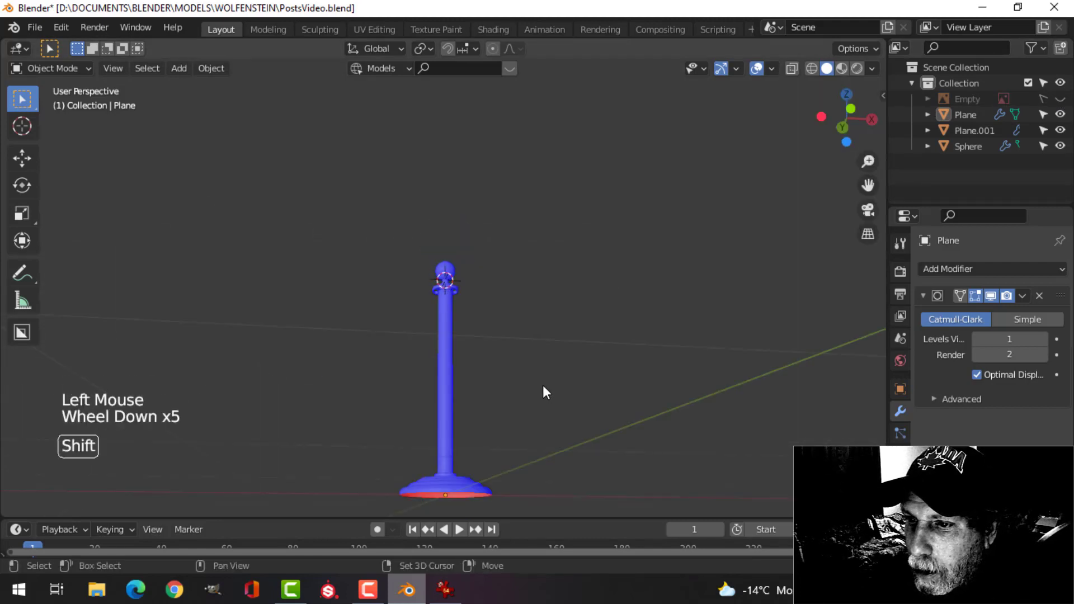
middle_click_drag(547, 391, 614, 269, "shift")
left_click(773, 69)
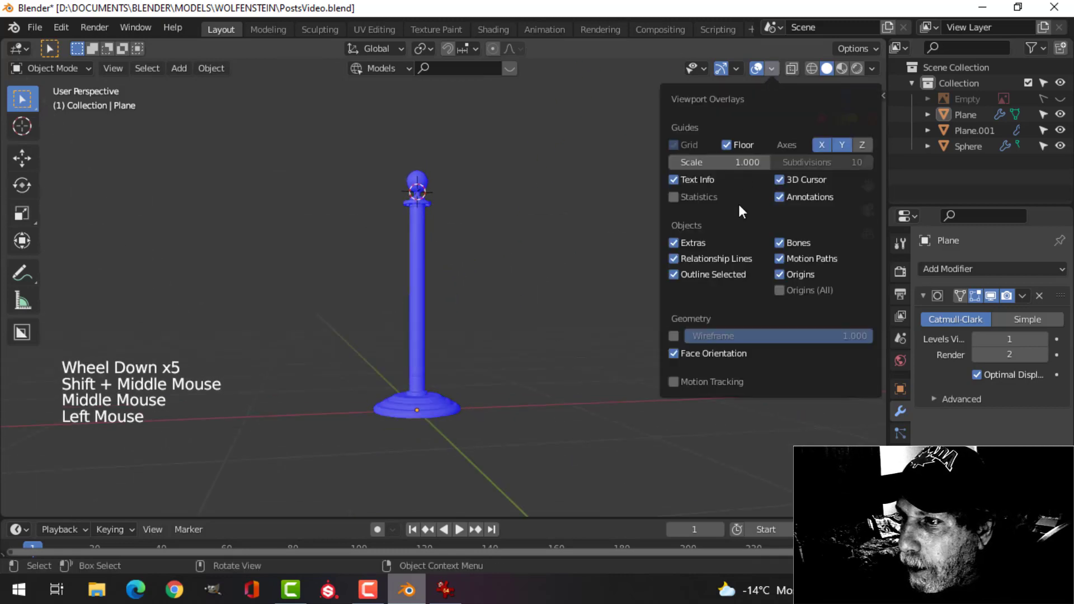
left_click(727, 352)
Show the reference image again in front view and examine the rope's hook and end cap beside the post
scroll(490, 272, "up", 4)
middle_click_drag(497, 224, 492, 266, "shift")
scroll(492, 267, "up", 1, "shift")
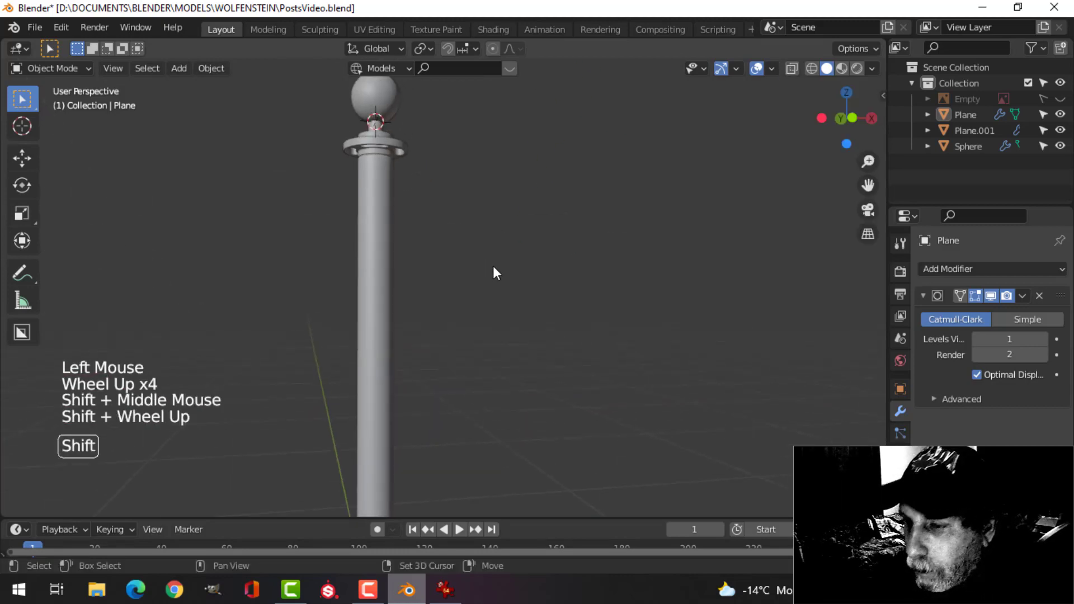
key("KP_1")
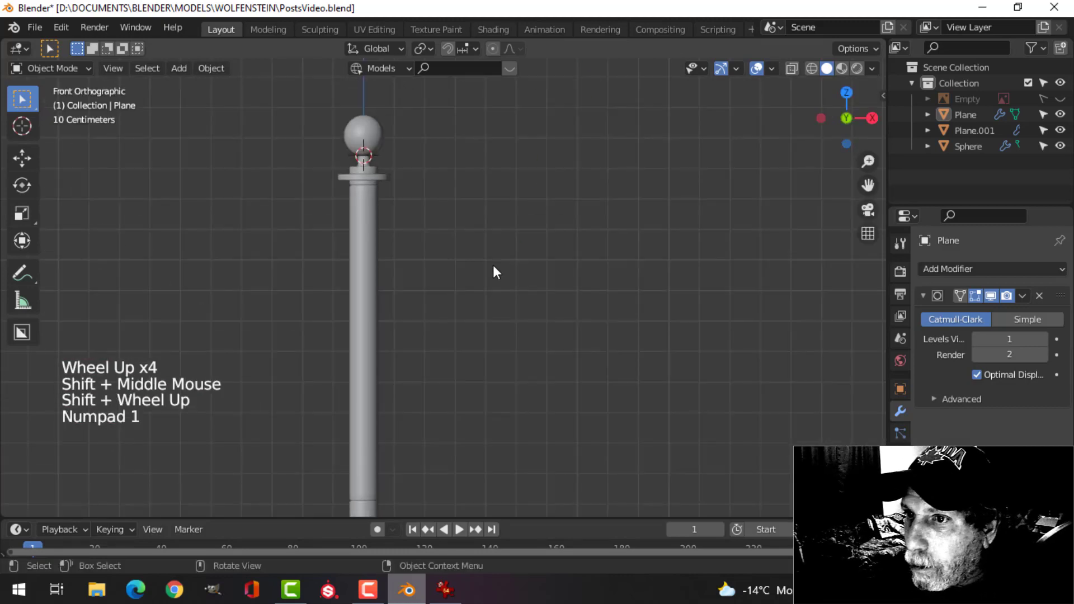
left_click(1060, 98)
scroll(425, 218, "up", 3)
scroll(487, 236, "down", 6)
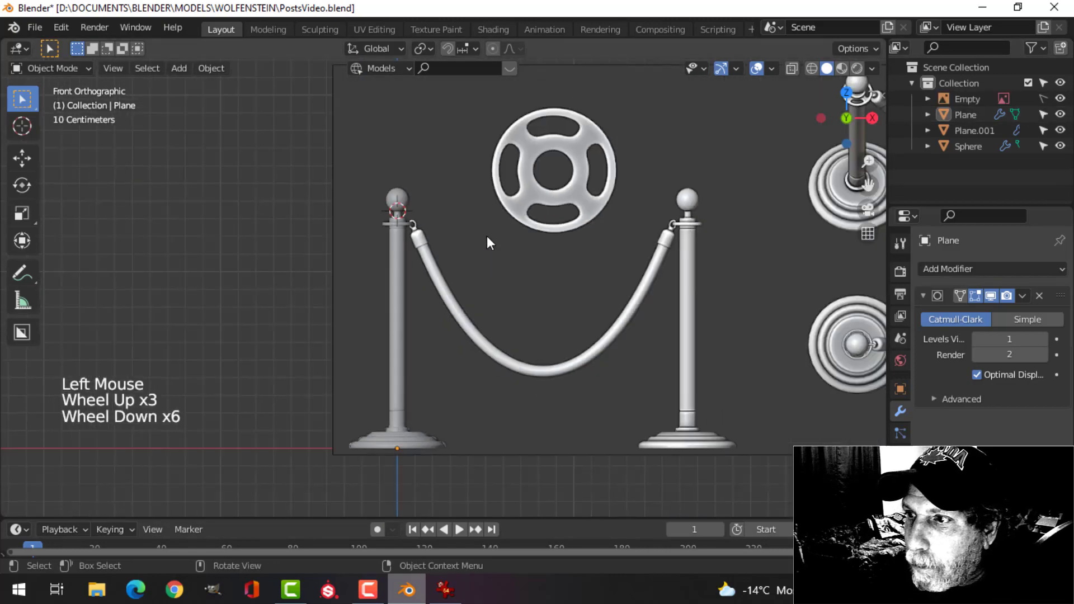
scroll(451, 227, "up", 5)
scroll(375, 183, "down", 1)
scroll(375, 183, "down", 1)
middle_click_drag(374, 183, 483, 308, "shift")
scroll(388, 206, "up", 4)
scroll(430, 285, "up", 3)
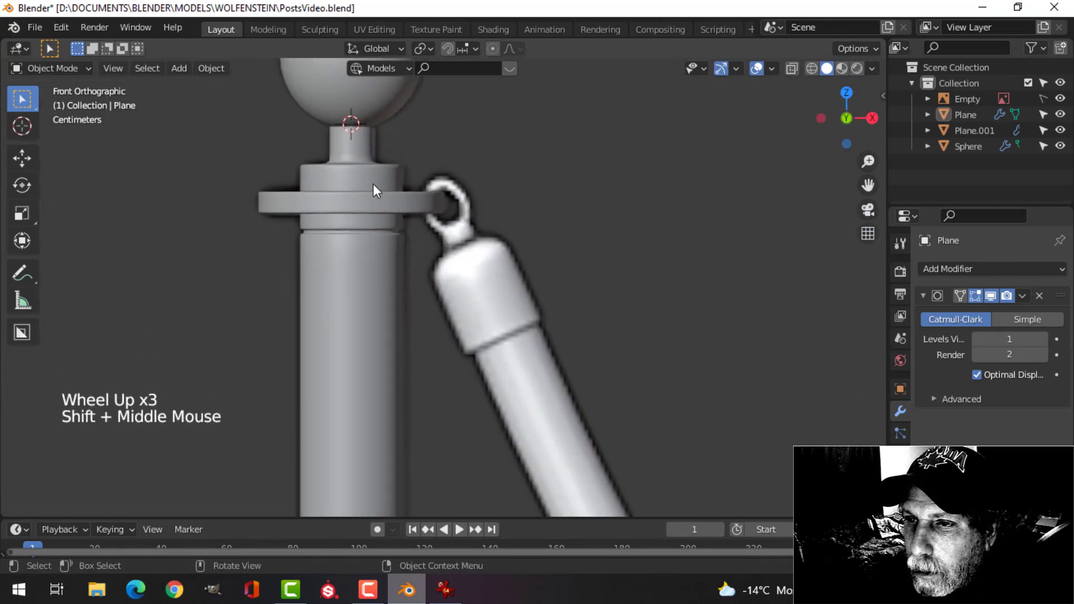
Add an edge loop on the post collar's top surface, slid close to the base of the neck
left_click(373, 185)
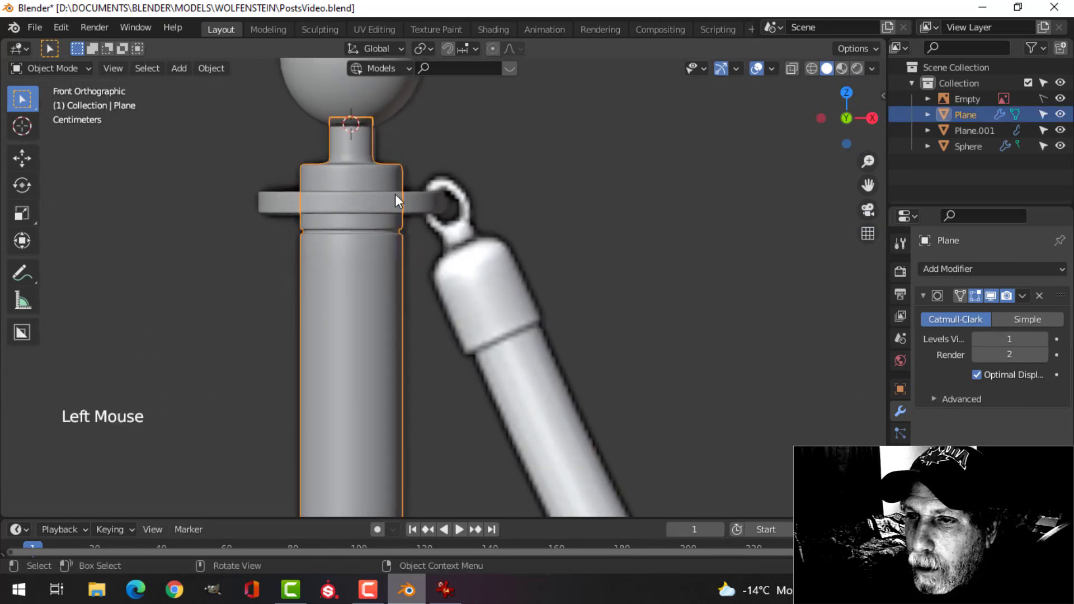
key("Tab")
middle_click_drag(395, 193, 296, 273)
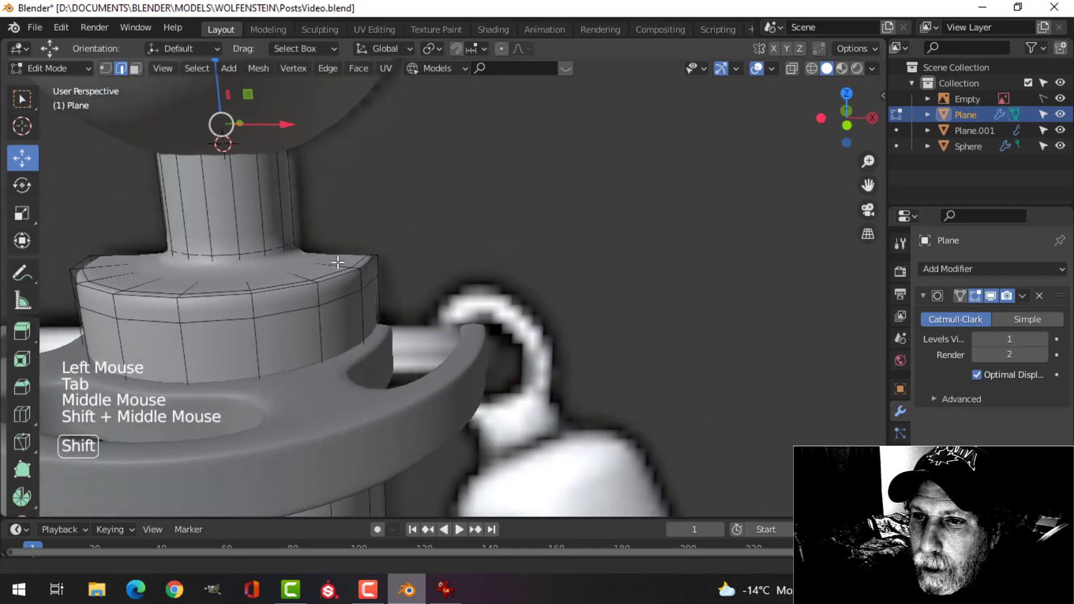
key("ctrl+r")
left_click(293, 272)
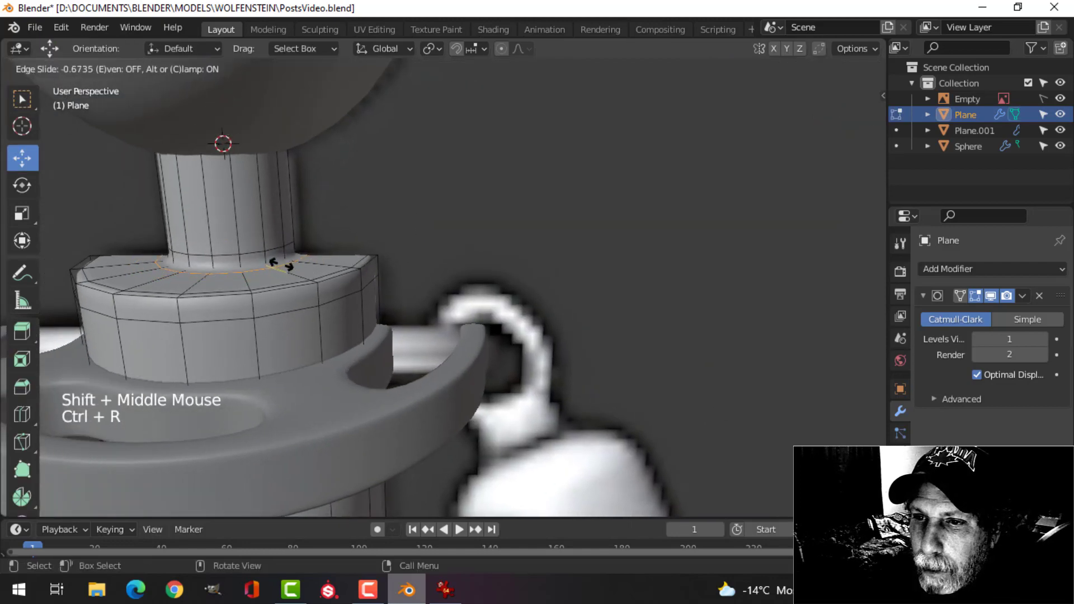
left_click(289, 268)
Scale the edge loop along the rim of the collar's top surface to 0.931
key("alt+a")
left_click(235, 292, "alt+shift")
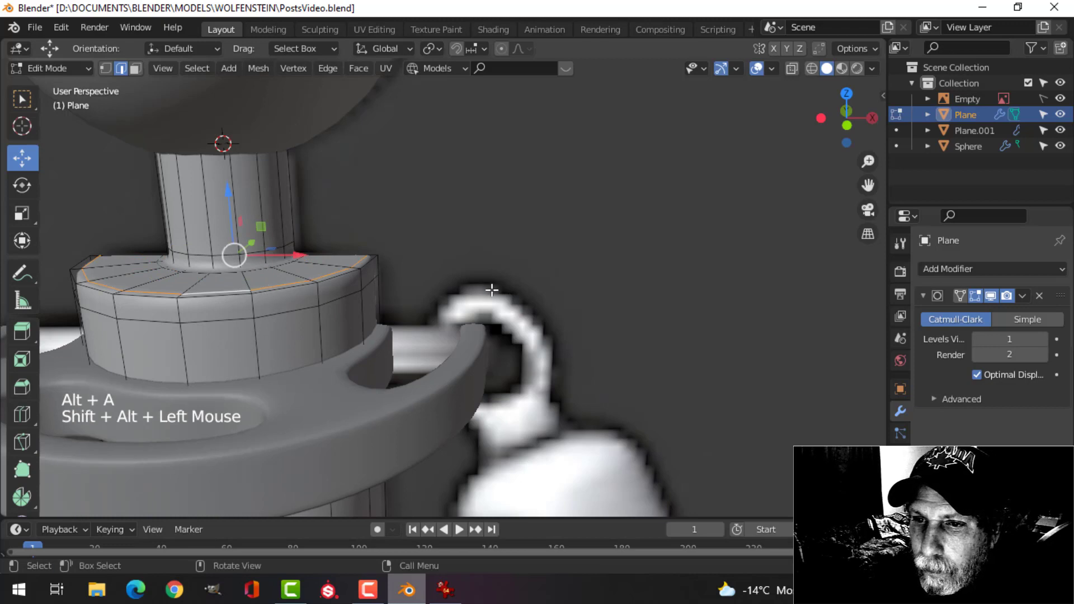
key("s")
left_click(472, 292)
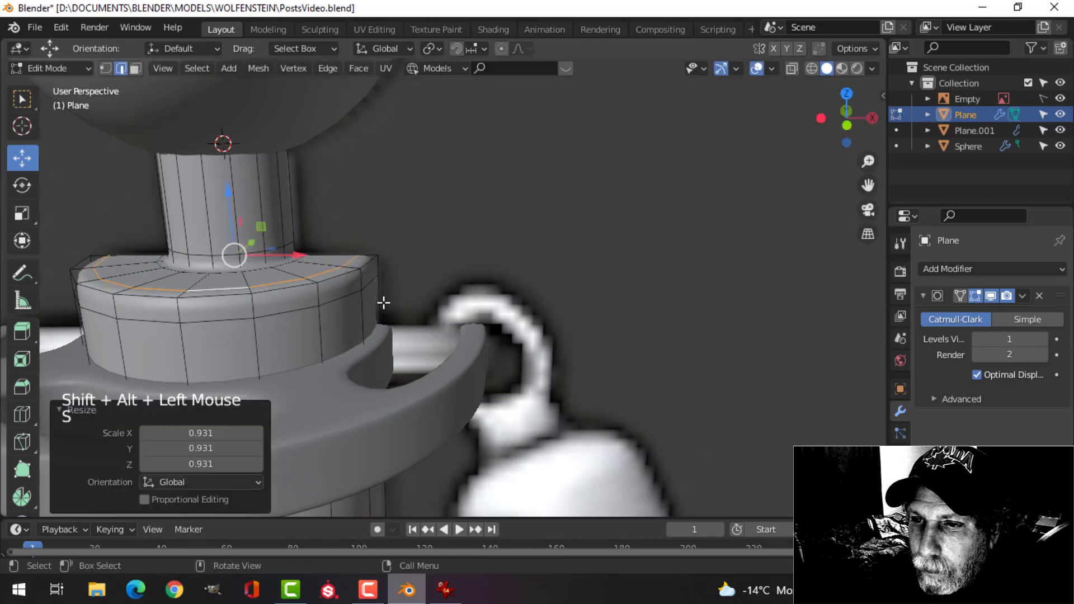
key("alt+a")
Duplicate the narrow upper ring of faces on the collar's side and move the copy about 0.136 m along X
key("3")
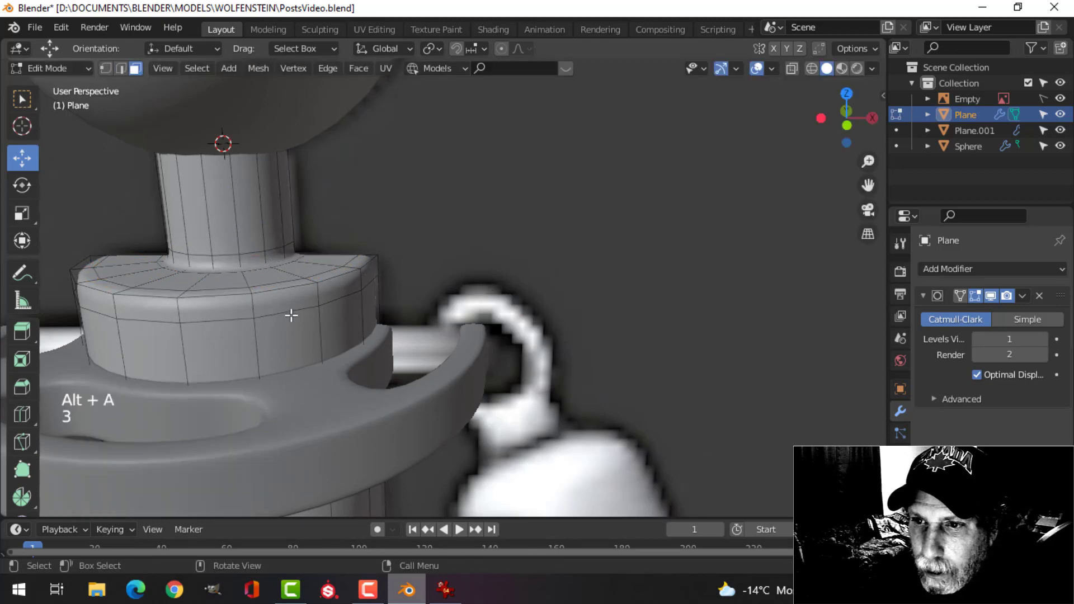
left_click(260, 305, "alt+shift")
scroll(259, 304, "down", 3)
middle_click_drag(358, 302, 361, 263)
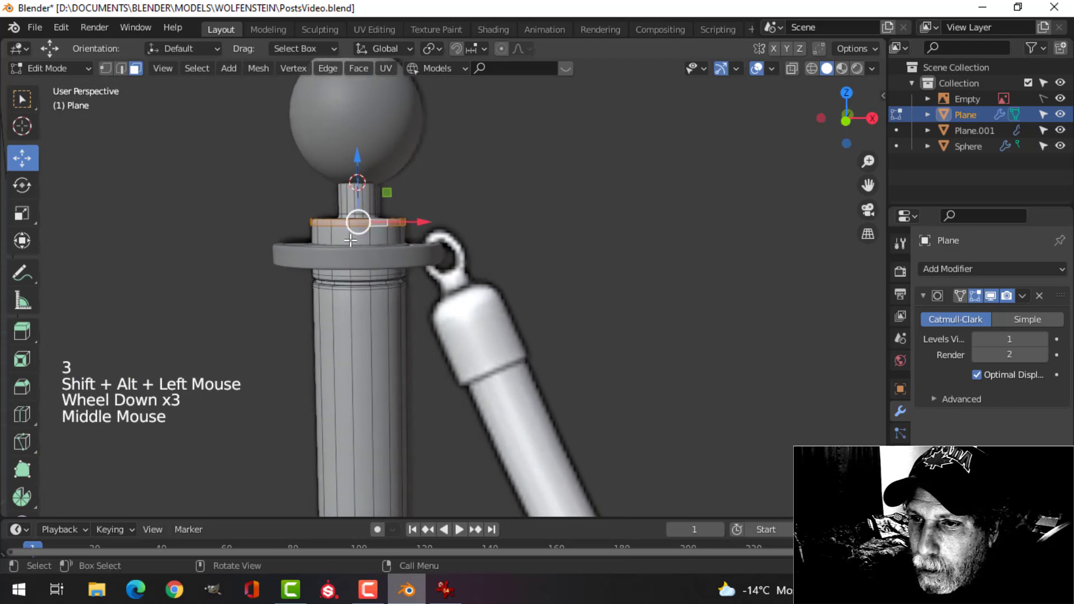
middle_click_drag(437, 260, 418, 245, "shift")
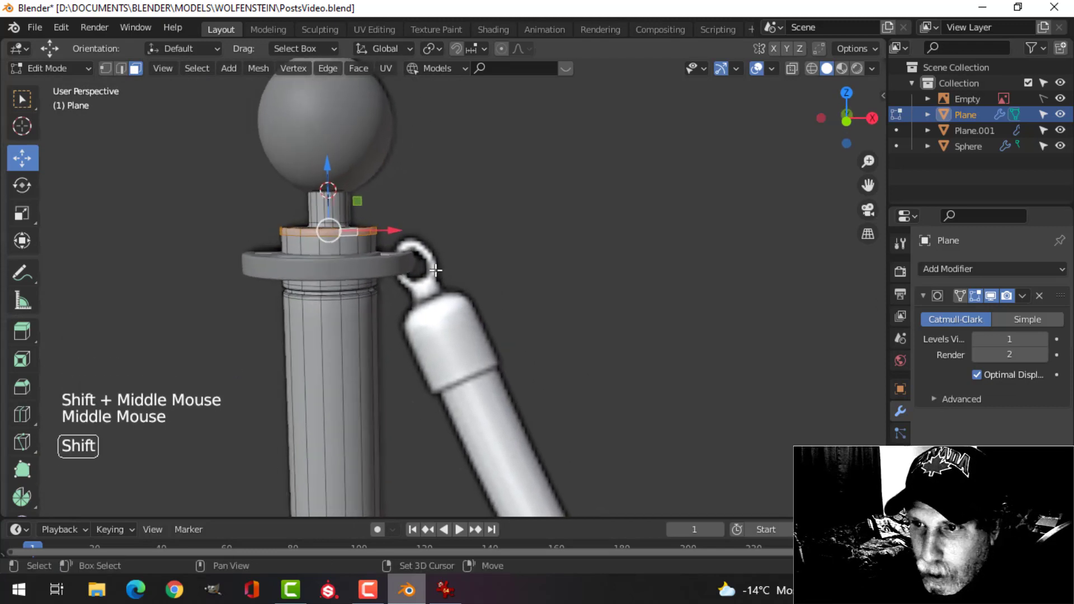
key("shift+d")
left_click_drag(397, 231, 531, 232)
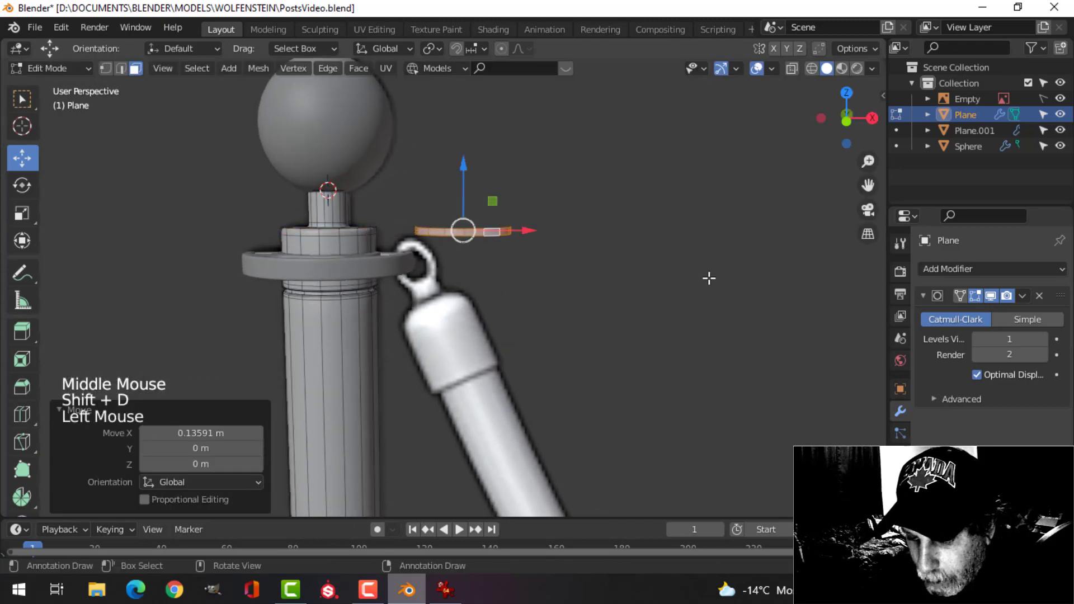
Separate the duplicated face ring into its own object and select it in Object Mode
key("p")
left_click(709, 278)
key("Tab")
left_click(491, 234)
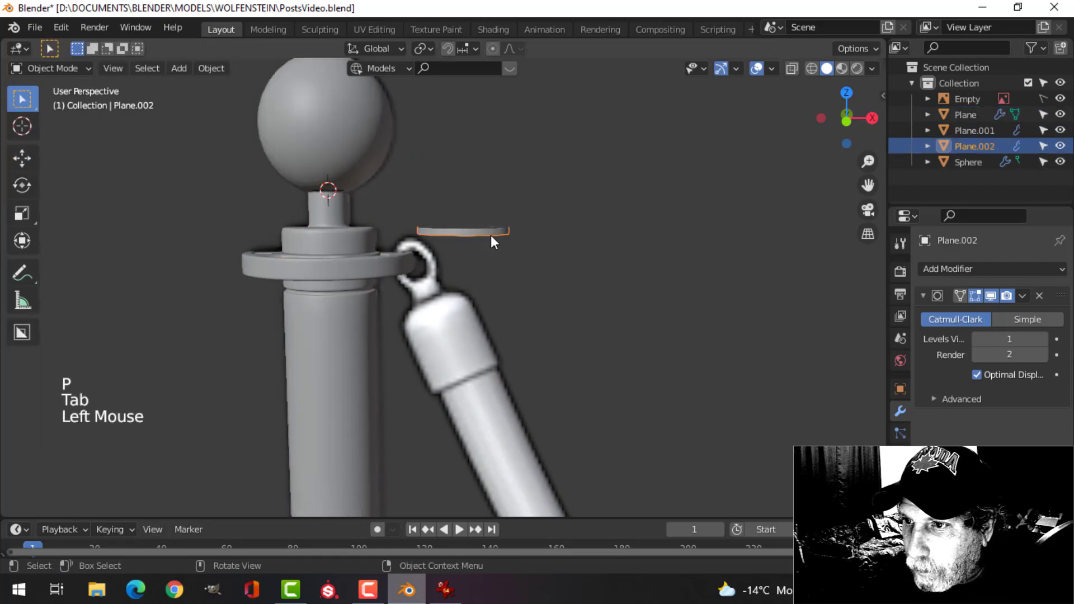
Open the separated ring for editing and examine the rope and its end caps in the reference image
key("Tab")
key("a")
scroll(564, 260, "down", 2)
middle_click_drag(565, 269, 455, 246, "shift")
scroll(494, 272, "down", 3)
middle_click_drag(660, 271, 438, 259, "shift")
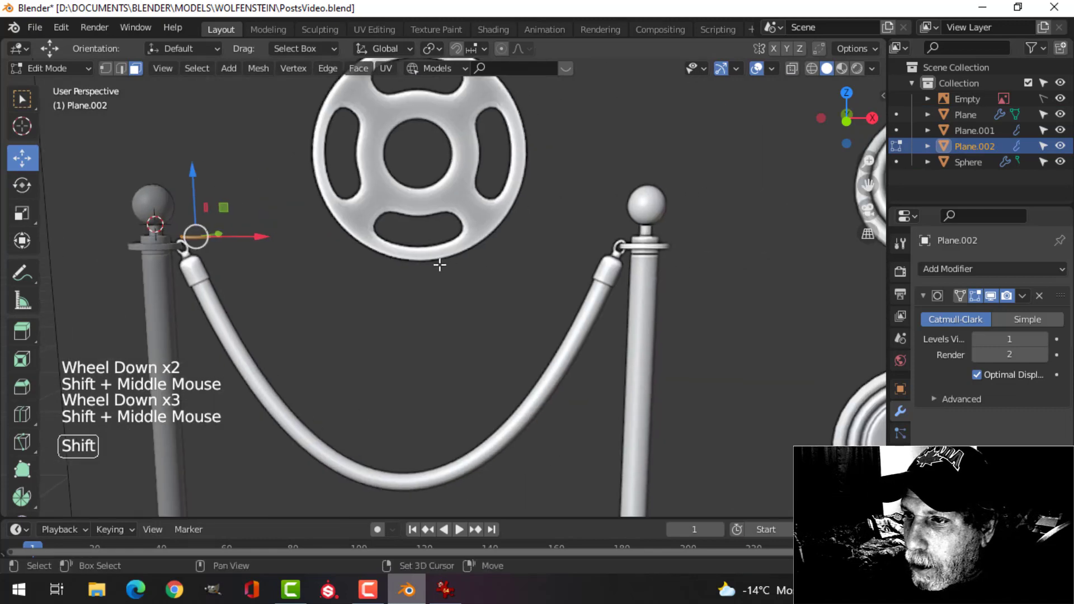
scroll(439, 259, "down", 5)
mouse_move(629, 249)
middle_mouse_down("shift")
mouse_move(589, 244)
mouse_move(648, 241)
middle_mouse_up("shift")
scroll(437, 274, "up", 7)
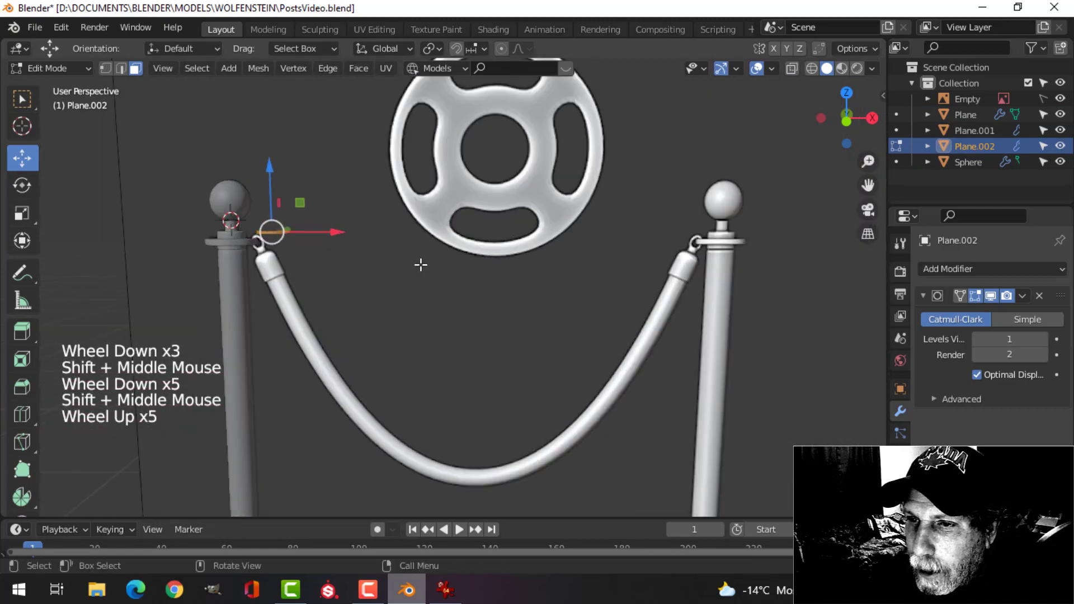
middle_click_drag(420, 264, 559, 263, "shift")
scroll(447, 268, "up", 3)
scroll(530, 285, "up", 2)
middle_click_drag(358, 249, 514, 330, "shift")
Lower the ring's bottom edge loop about 0.073 m along Z to form the rope cap's cylindrical wall
key("alt+a")
key("2")
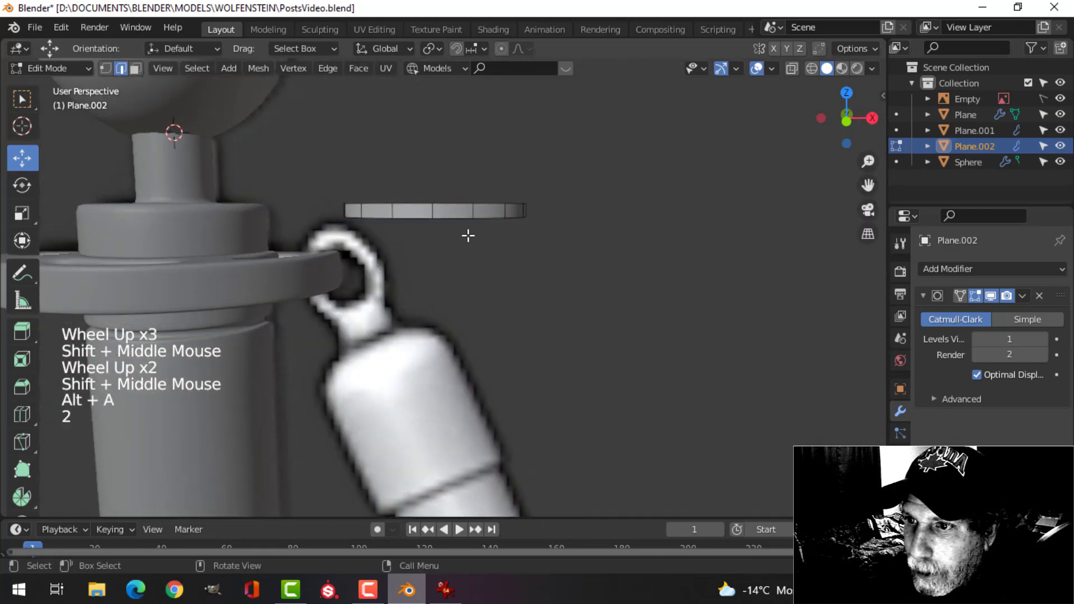
left_click(451, 218, "alt+shift")
left_click_drag(434, 151, 448, 291)
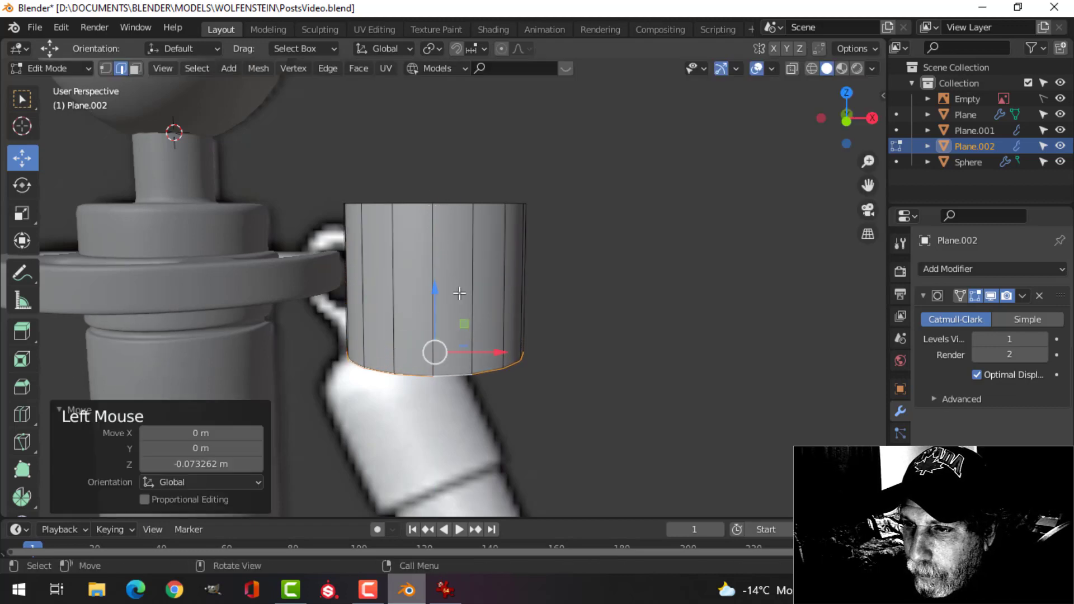
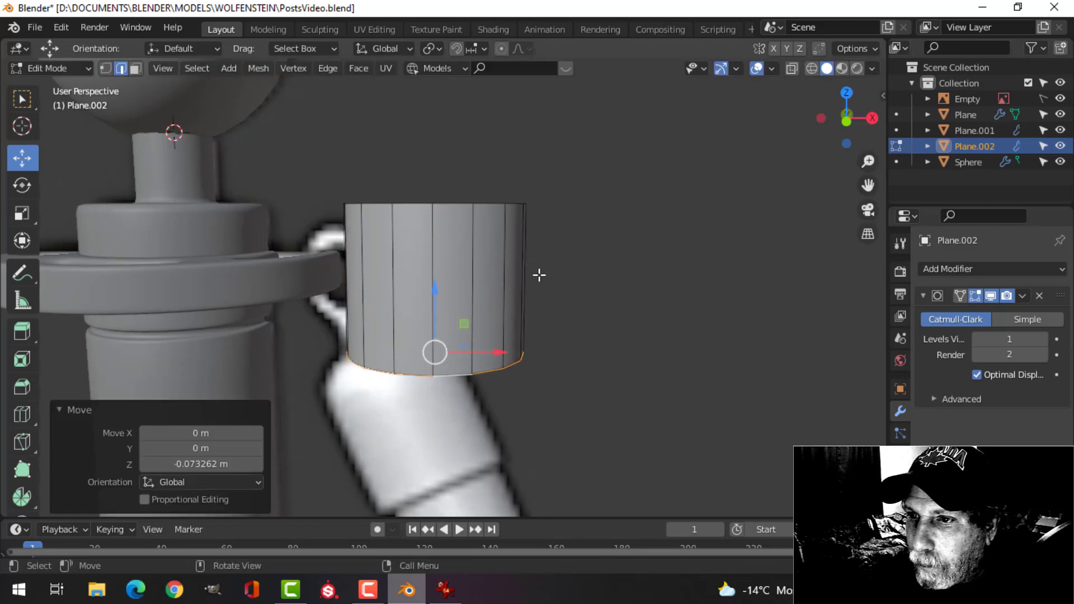
Raise the cylinder's top edge loop about 0.0065 m along Z
key("alt+a")
left_click(465, 206, "alt+shift")
scroll(464, 213, "down", 2)
middle_click_drag(465, 213, 506, 235)
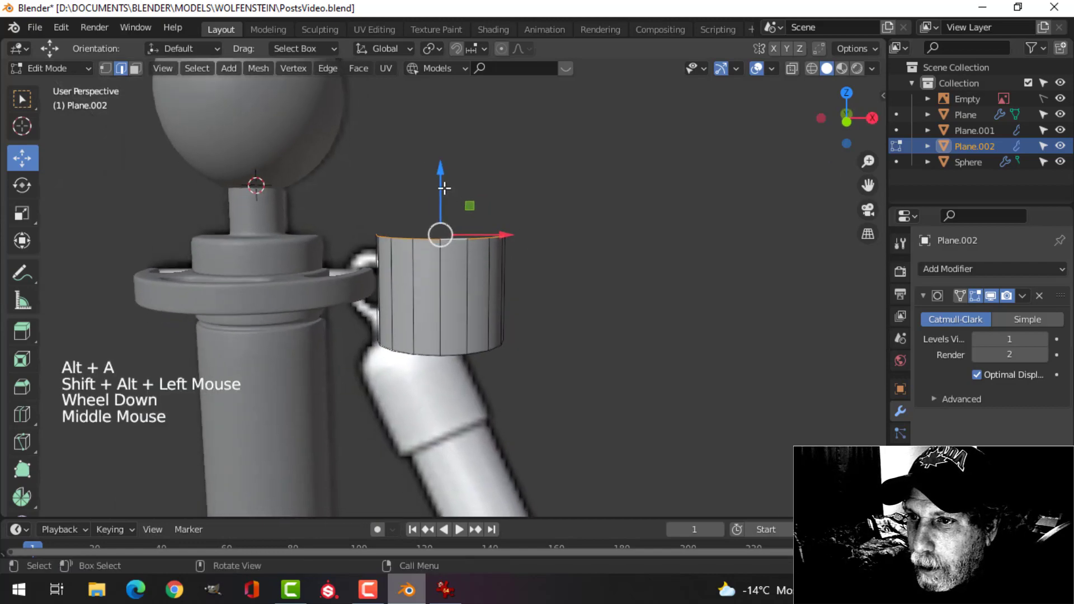
left_click_drag(444, 188, 444, 173)
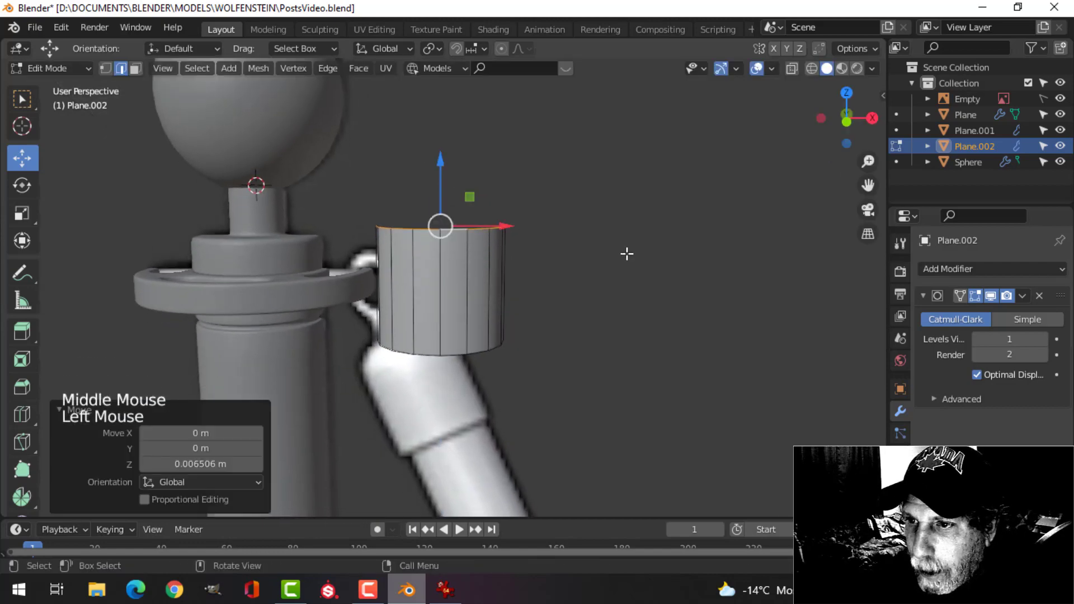
middle_click_drag(634, 263, 643, 270)
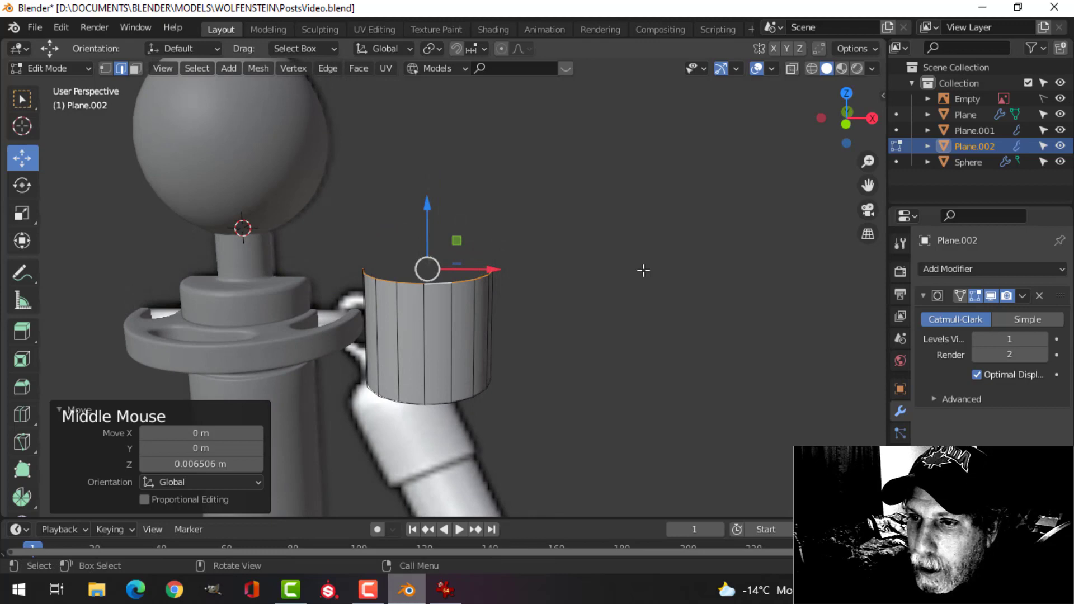
Extrude the cylinder's top edge loop inward, scaled to about 0.36, to form the cap's top surface
key("e")
key("s")
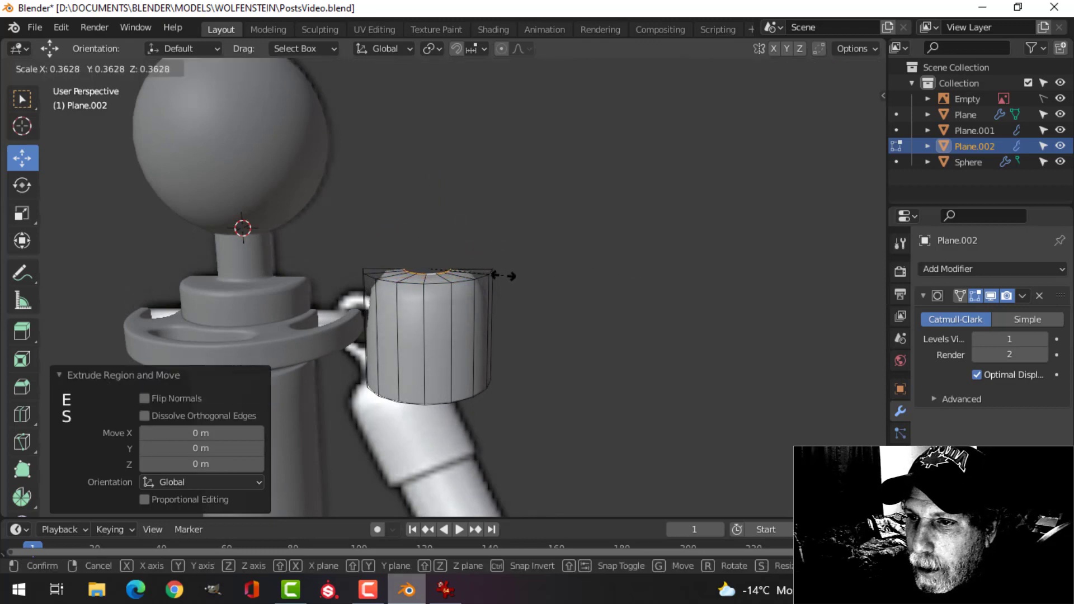
left_click(511, 274)
Hide the reference image and bevel the cap's outer top edge loop about 0.02 m wide with 5 segments
key("alt+a")
left_click(473, 282, "alt+shift")
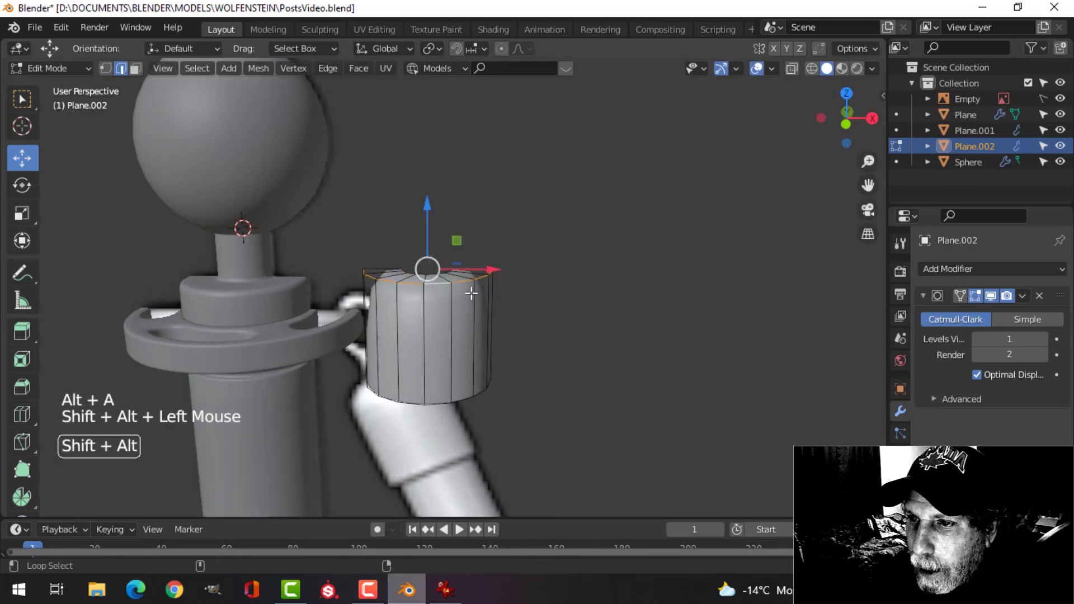
left_click(1060, 98)
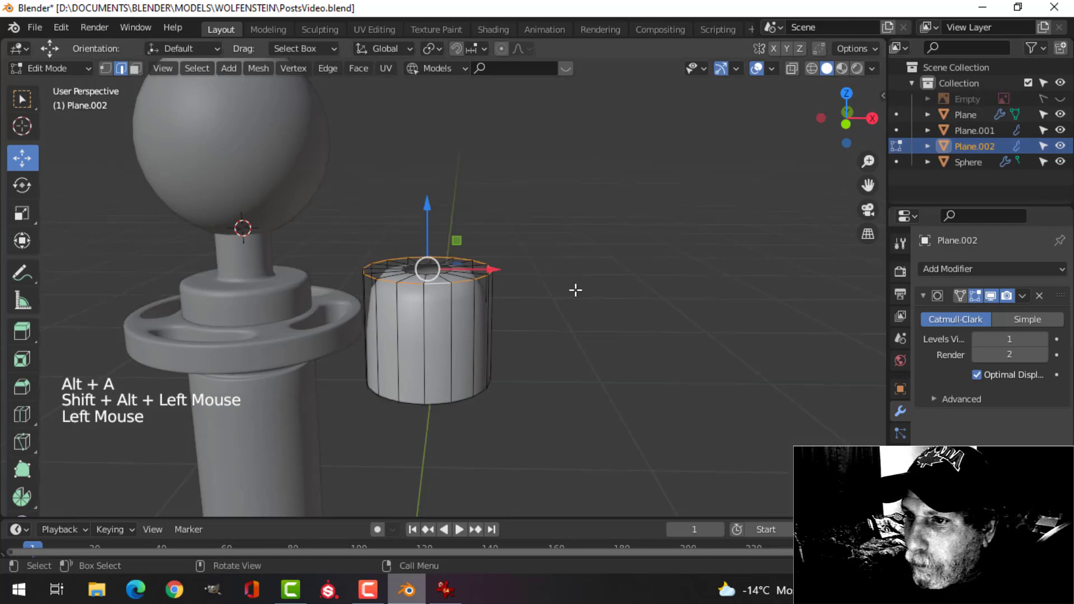
scroll(578, 292, "up", 2)
middle_click_drag(580, 293, 592, 284)
key("ctrl+b")
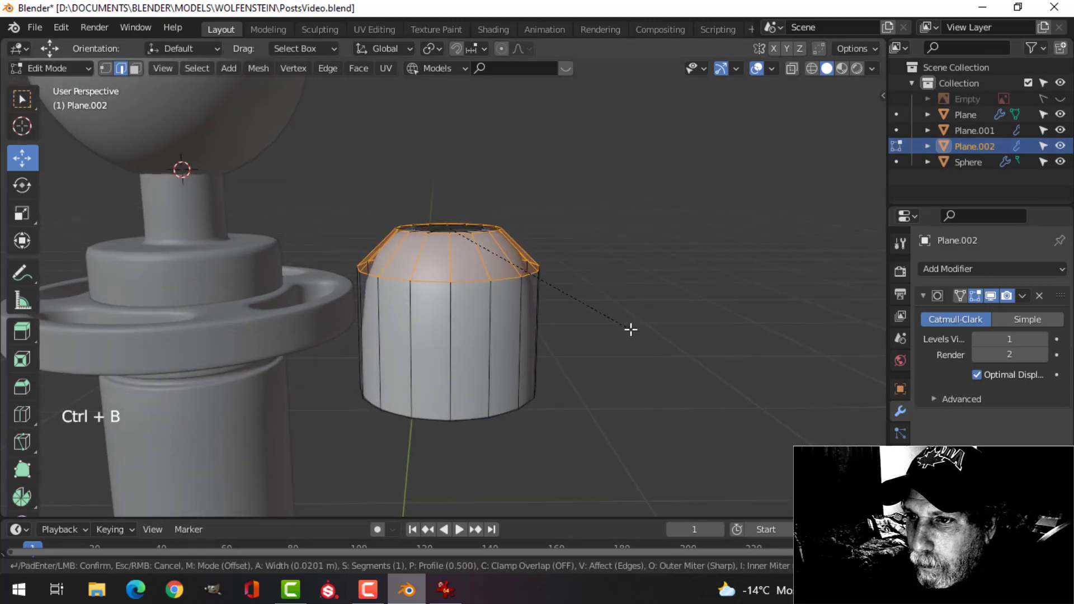
scroll(631, 330, "up", 3)
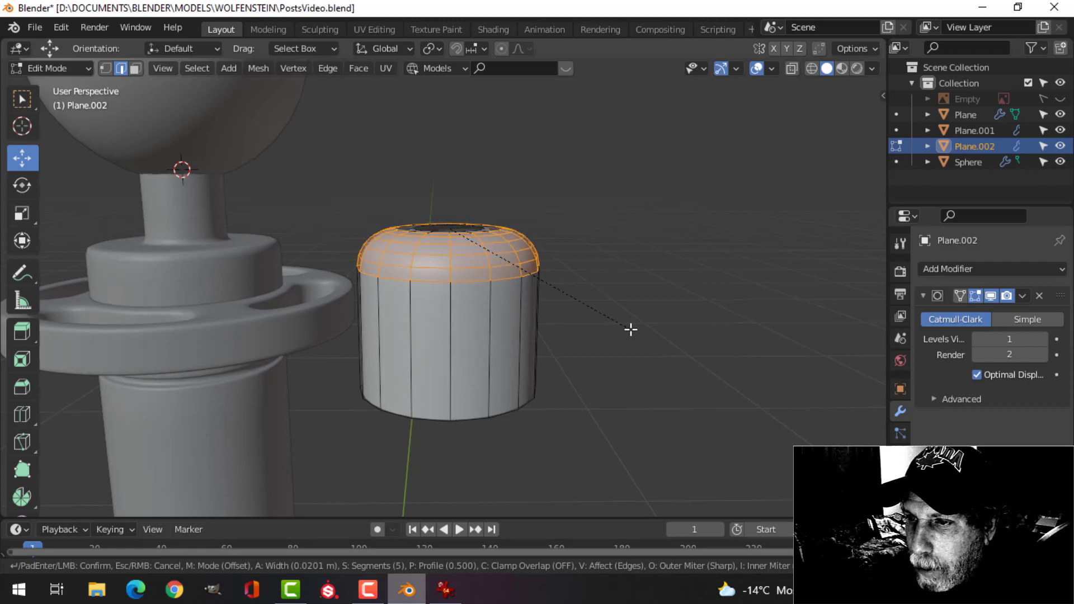
left_click(631, 330)
key("alt+a")
Extrude the edge loop around the cap's top hole upward about 0.026 m along Z to form a neck
middle_click_drag(506, 287, 543, 293)
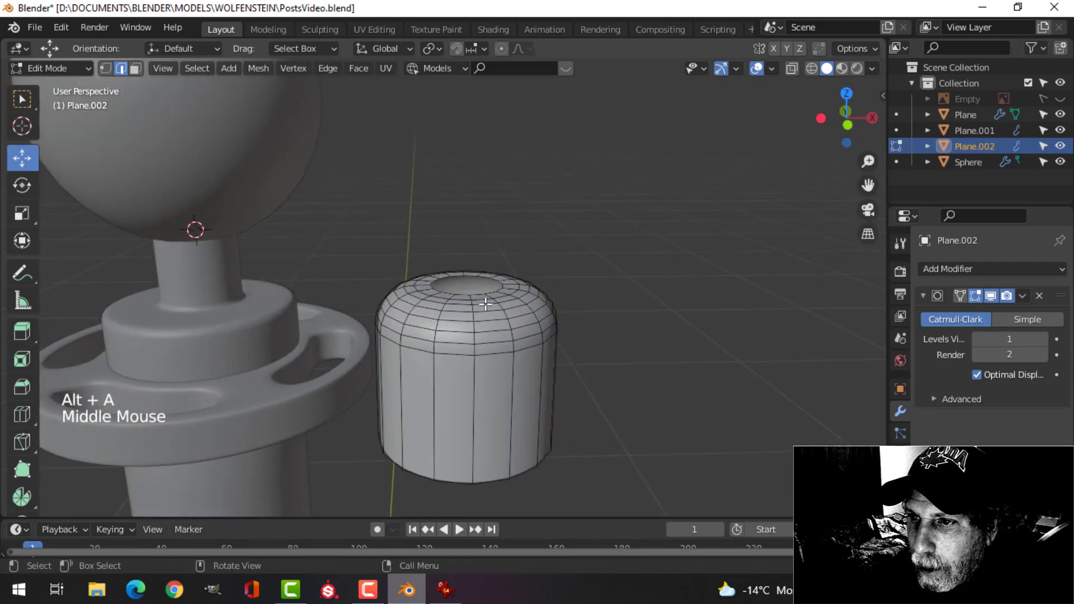
left_click(504, 286, "alt+shift")
key("e")
left_click_drag(473, 242, 469, 183)
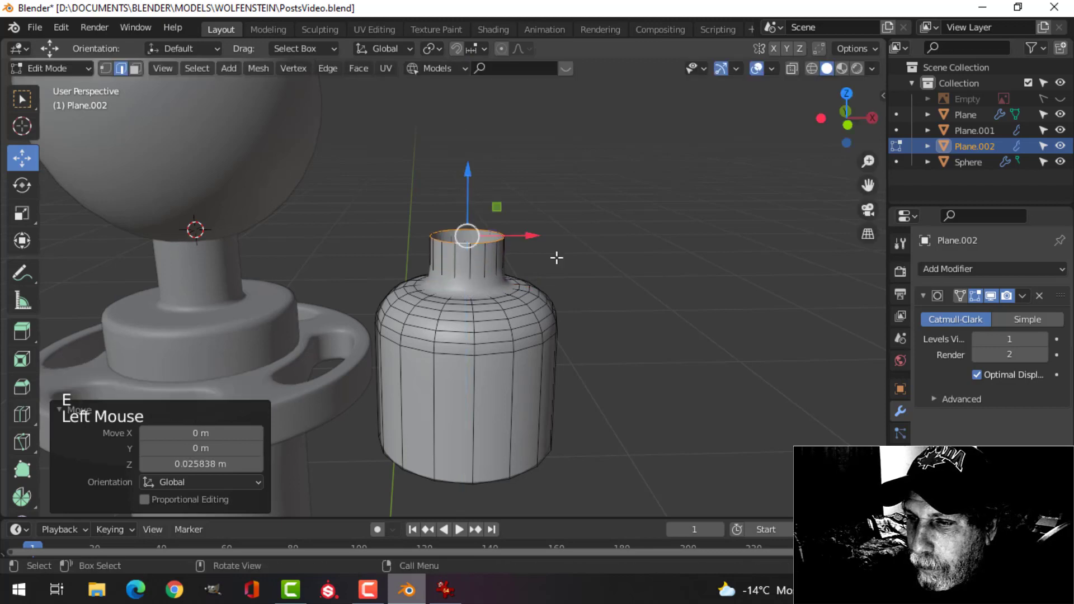
Compare the cap and neck with the rope fitting in the reference image, hiding the reference again when done
scroll(559, 269, "down", 3)
middle_click_drag(561, 276, 557, 250)
scroll(564, 261, "down", 1)
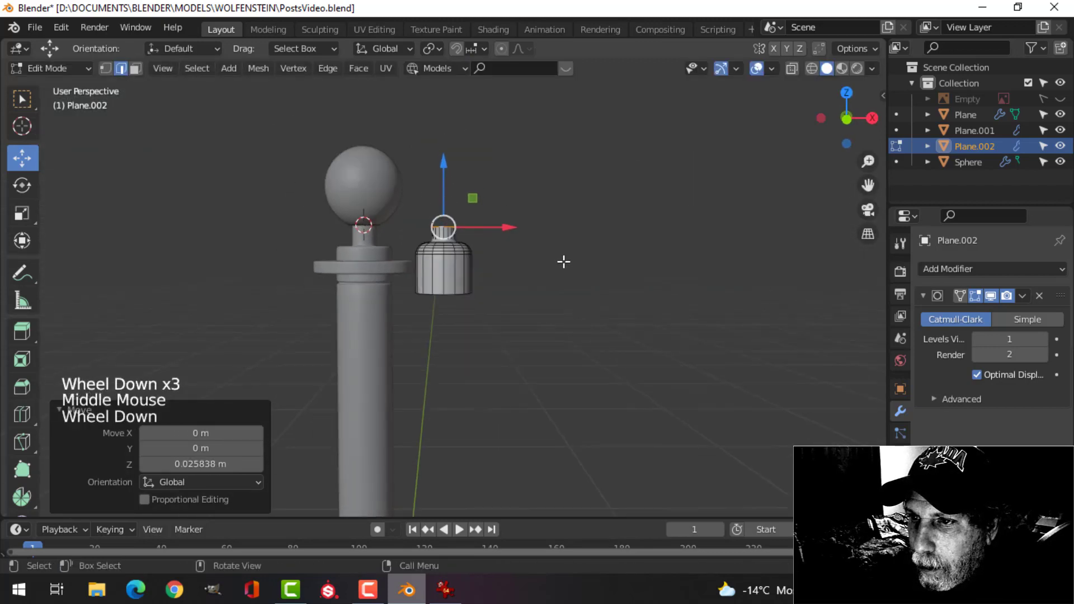
scroll(580, 343, "down", 2)
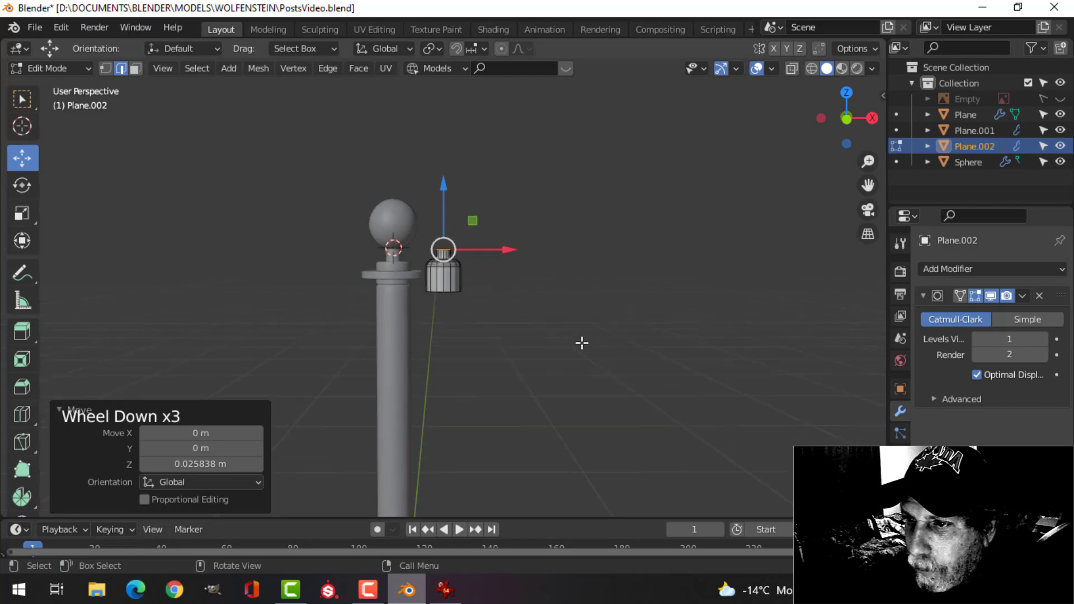
left_click(1061, 99)
scroll(584, 308, "down", 1)
middle_click_drag(534, 348, 532, 297, "shift")
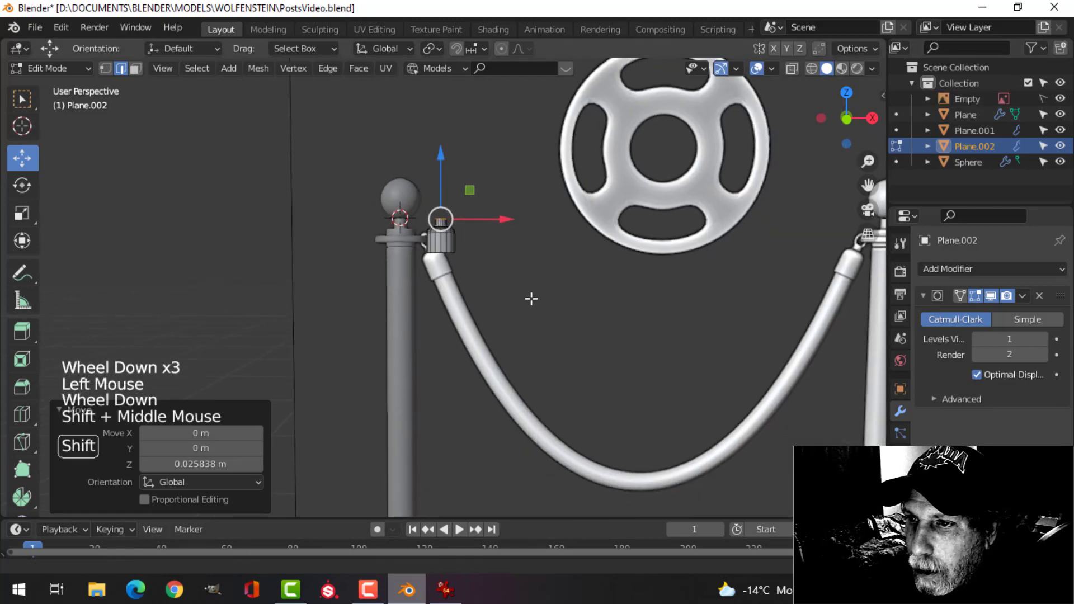
scroll(532, 305, "up", 3)
middle_click_drag(514, 241, 534, 286, "shift")
scroll(532, 326, "up", 2)
middle_click_drag(570, 226, 664, 257)
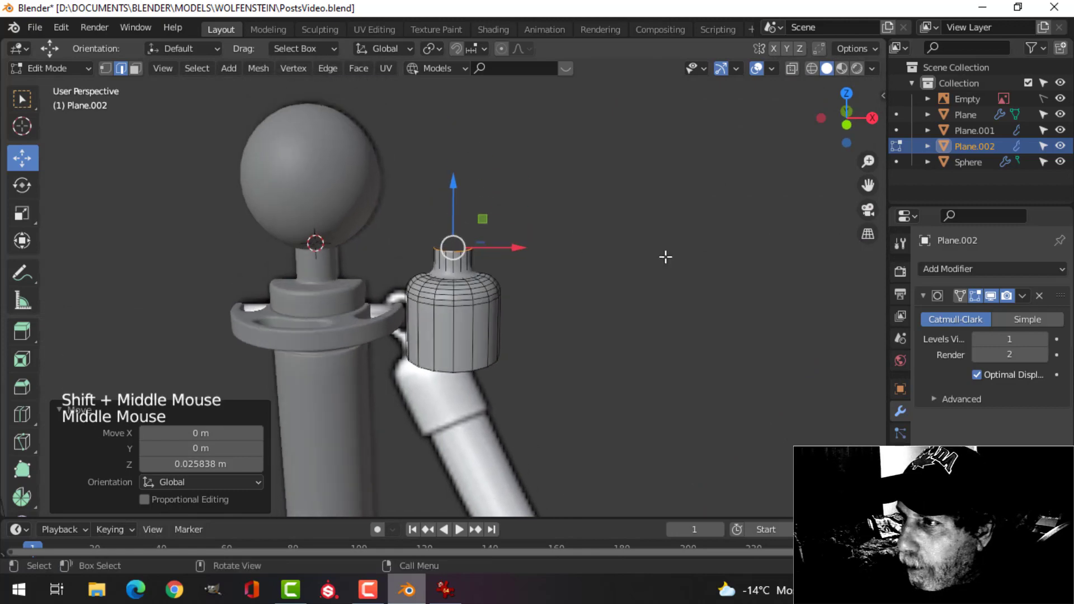
left_click(1060, 100)
Extrude the neck's top edge loop inward, scaled to about 0.48, and fill the remaining hole with a face
scroll(556, 292, "up", 3)
middle_click_drag(556, 293, 756, 283, "shift")
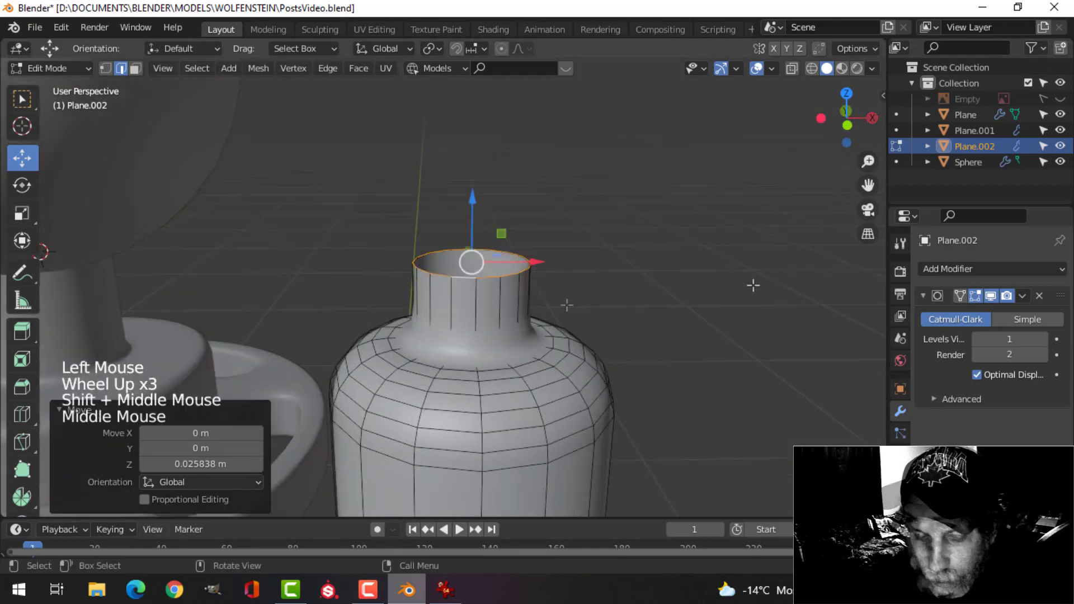
key("e")
key("s")
left_click(601, 295)
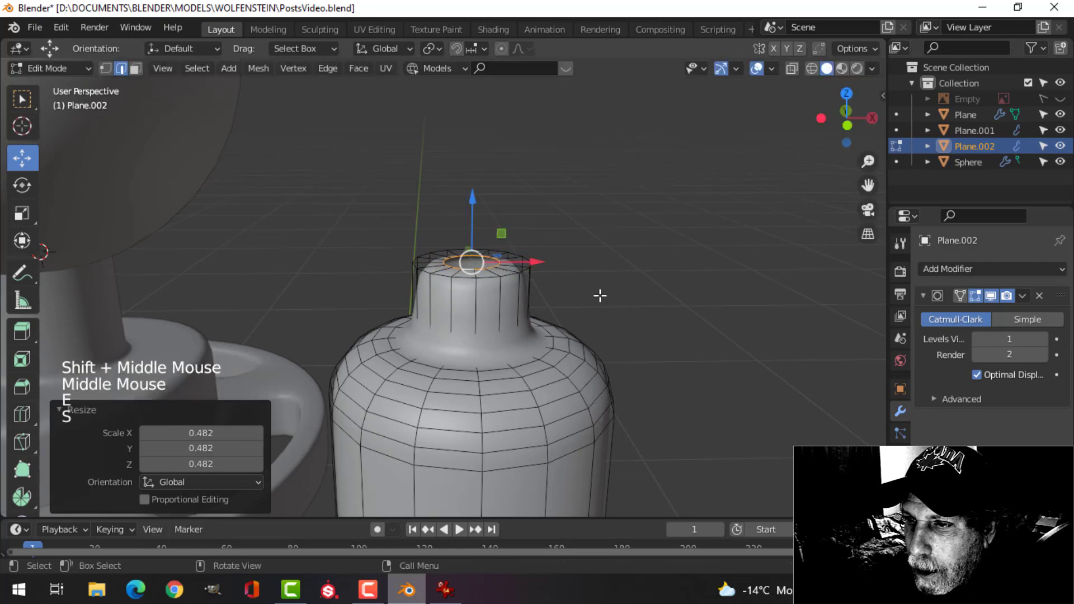
key("f")
Add supporting loop cuts around the neck, one near its top edge and one near its base
key("ctrl+r")
left_click(503, 297)
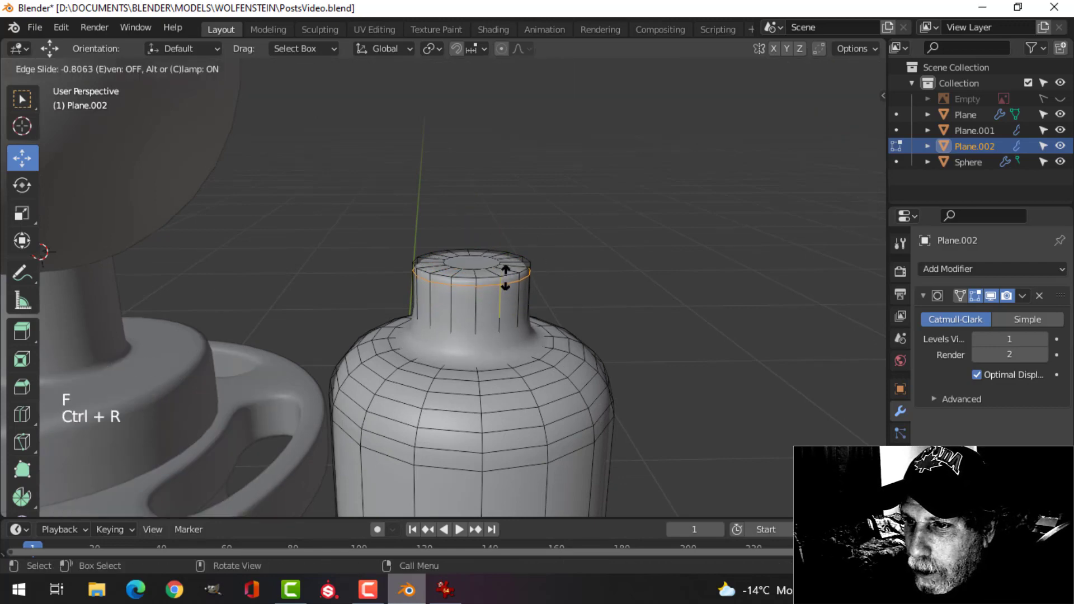
left_click(506, 280)
key("ctrl+r")
left_click(499, 305)
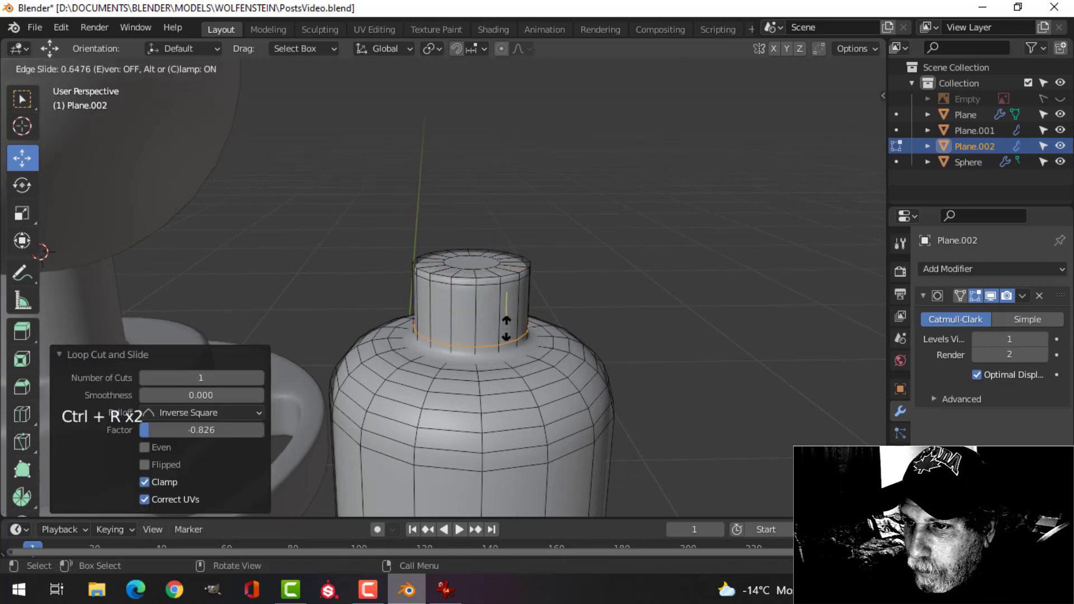
left_click(506, 327)
scroll(575, 328, "down", 2)
Select the open edge loop at the underside of the cap
key("alt+a")
middle_click_drag(571, 365, 532, 276)
scroll(510, 277, "up", 2)
left_click(566, 265, "alt+shift")
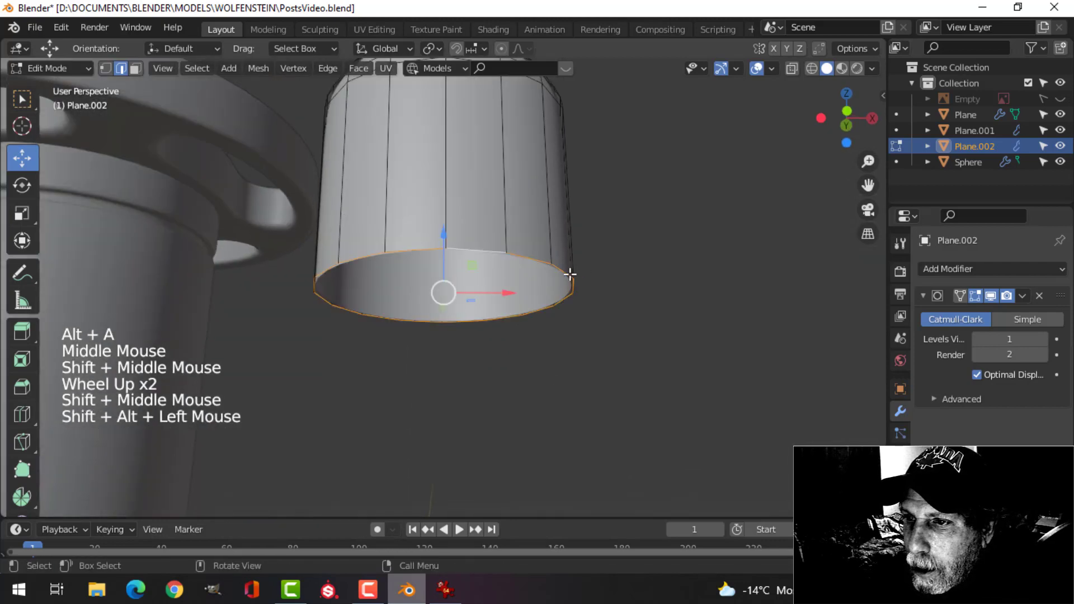
key("alt+a")
left_click(473, 248, "alt+shift")
key("e")
key("s")
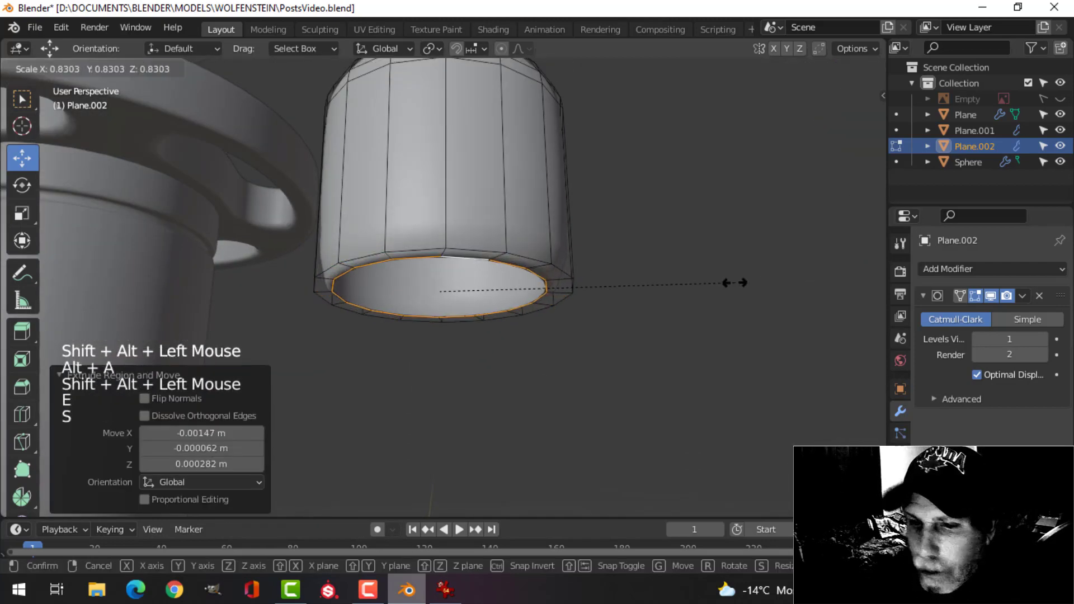
right_click(735, 282)
key("ctrl+z")
key("s")
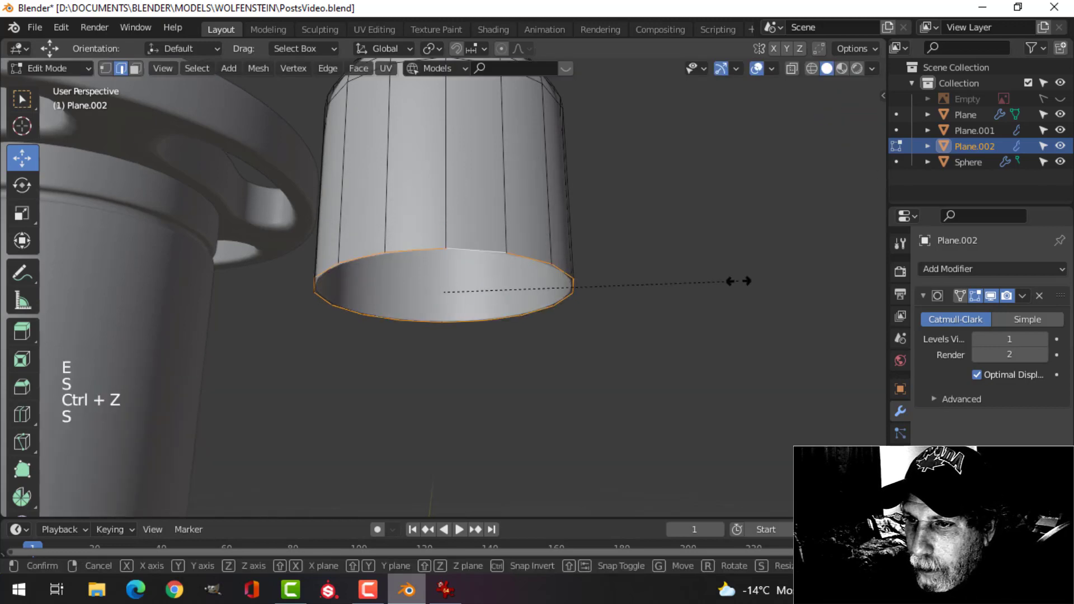
right_click(736, 281)
Extrude the cap's bottom edge loop inward, scaled to about 0.67, to form a rim
key("e")
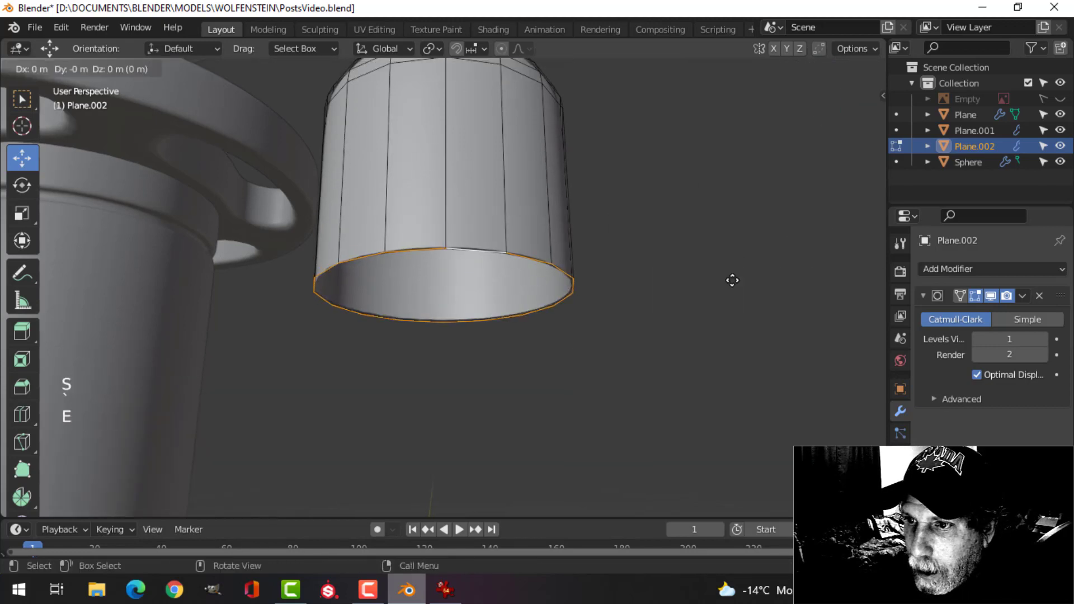
key("s")
left_click(644, 286)
middle_click_drag(658, 302, 649, 309)
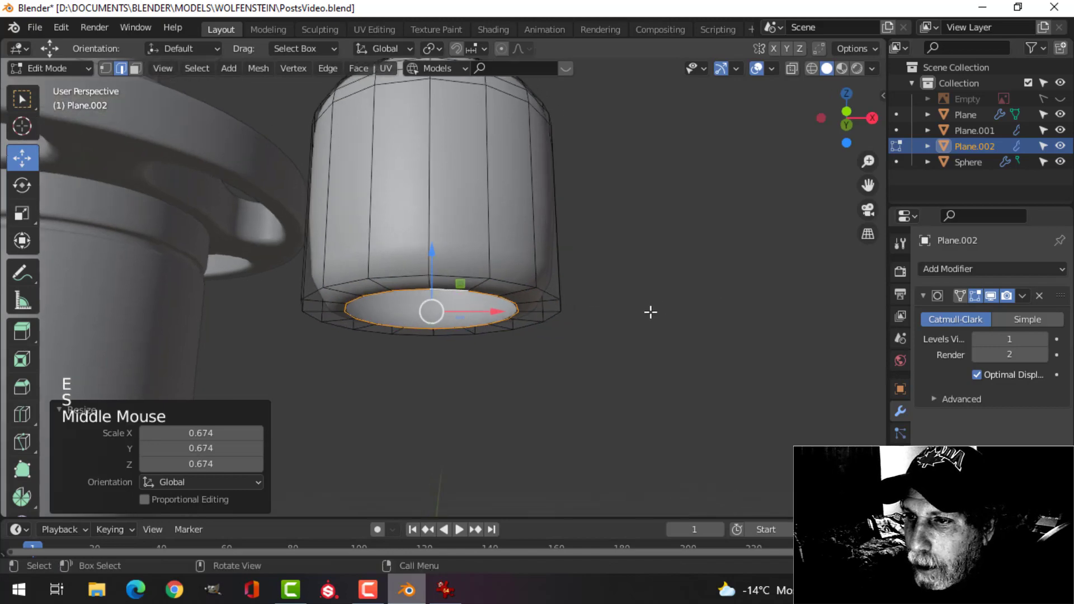
Add a supporting loop cut around the cap's wall close to its bottom edge
key("ctrl+r")
left_click(497, 235)
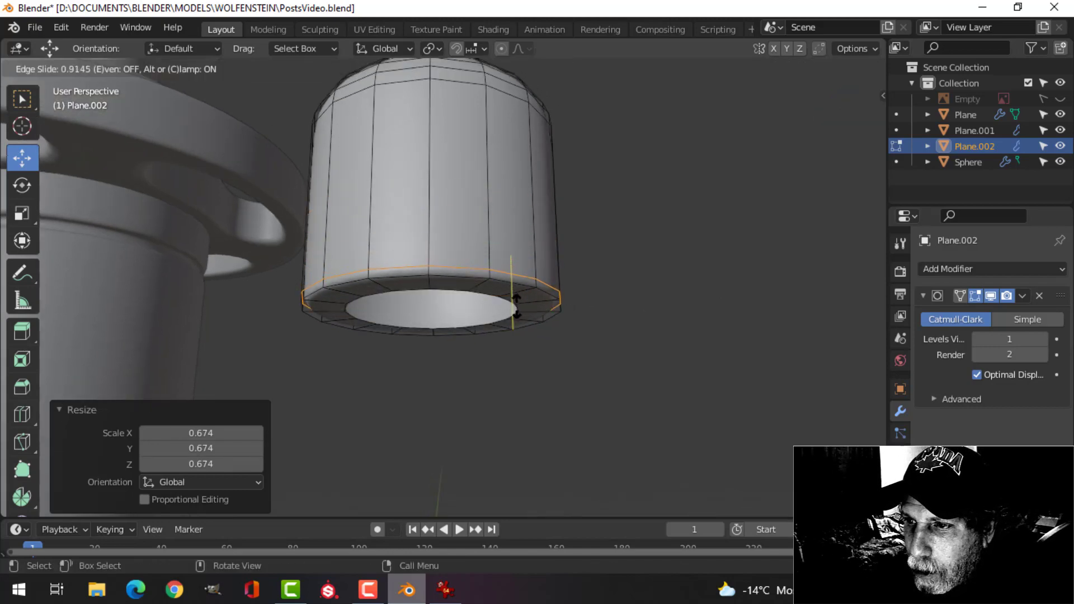
left_click(516, 305)
Examine the smoothed cap from several angles in Object Mode
key("Tab")
scroll(589, 302, "down", 3)
key("alt+a")
middle_click_drag(513, 329, 529, 350)
scroll(530, 344, "down", 1)
scroll(532, 335, "up", 3)
mouse_move(528, 350)
middle_mouse_down()
mouse_move(525, 364)
mouse_move(536, 338)
mouse_move(527, 360)
middle_mouse_up()
left_click(525, 358)
Select the neck's top centre face and snap the 3D cursor to it
key("Tab")
key("alt+a")
key("3")
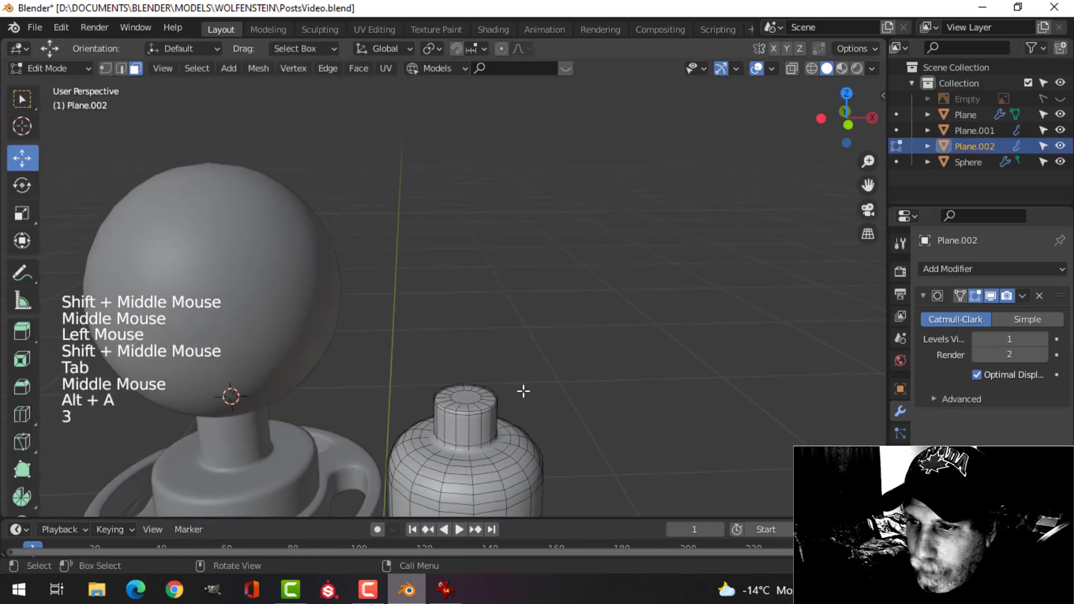
left_click(463, 396)
key("shift+s")
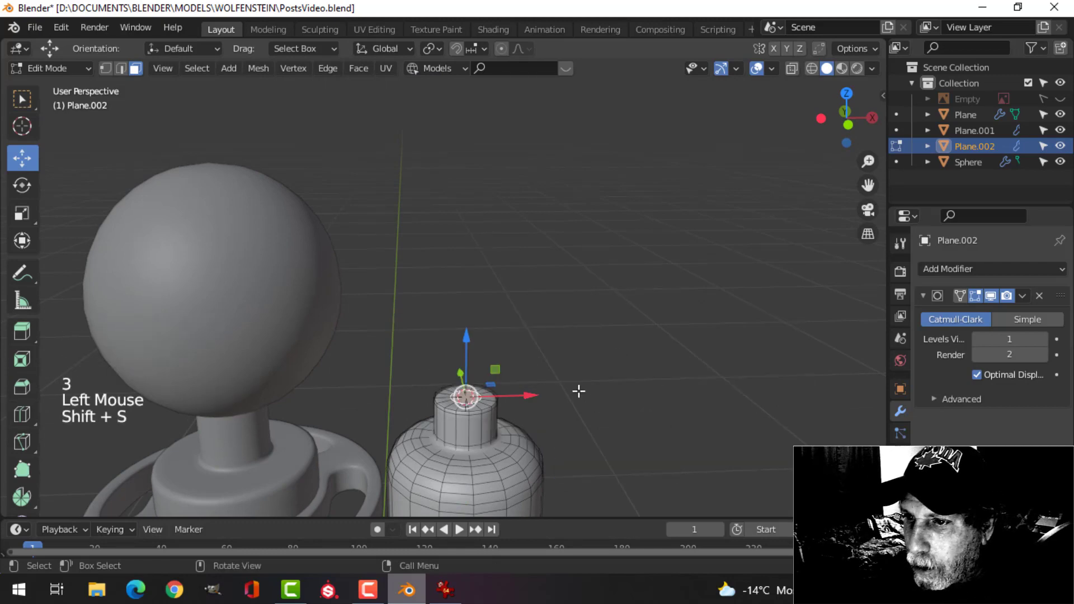
Add a torus at the 3D cursor with 12 major segments and 8 minor segments
key("Tab")
middle_click_drag(578, 388, 634, 325)
key("shift+a")
mouse_move(643, 220)
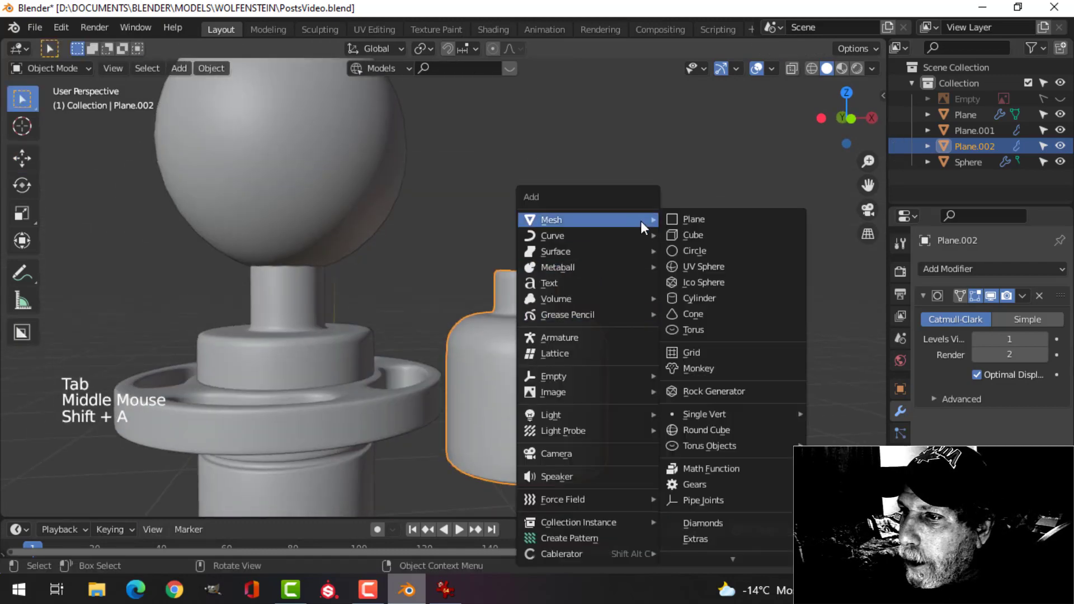
left_click(692, 329)
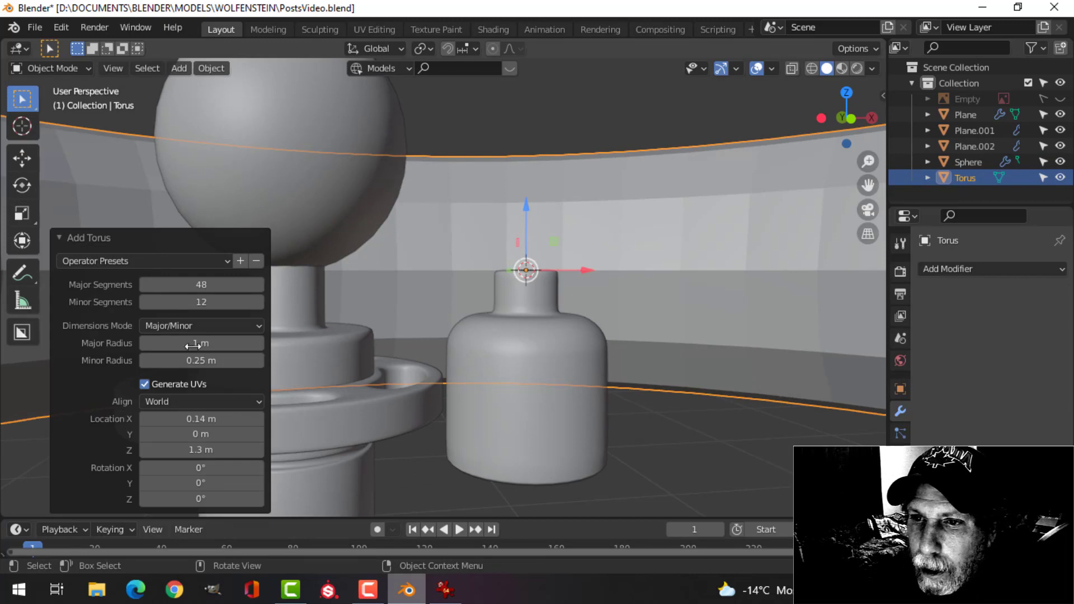
left_click(193, 286)
type("12")
key("Tab")
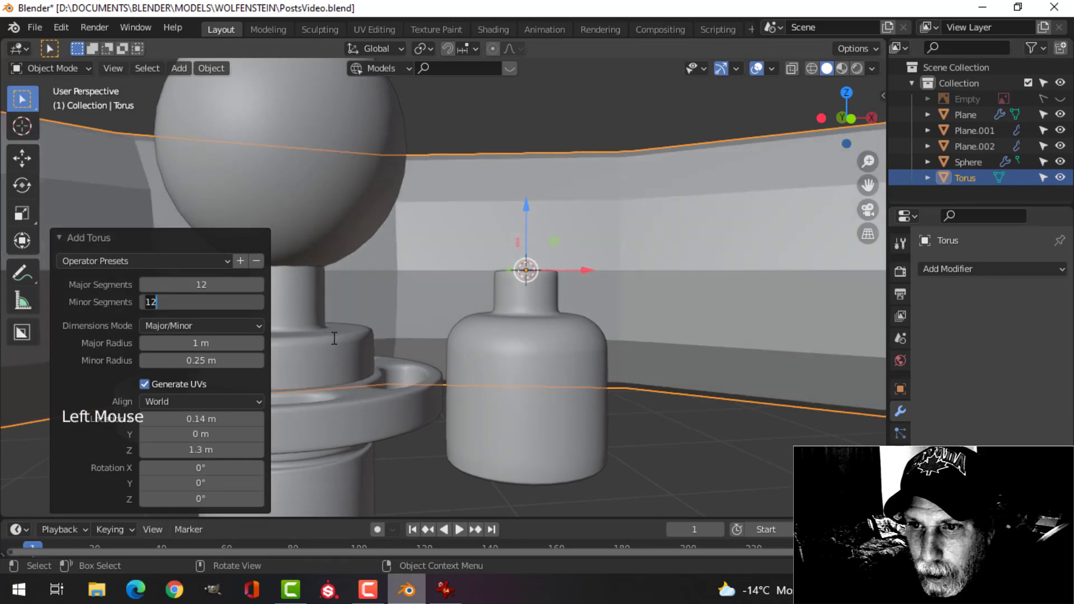
type("8")
key("Return")
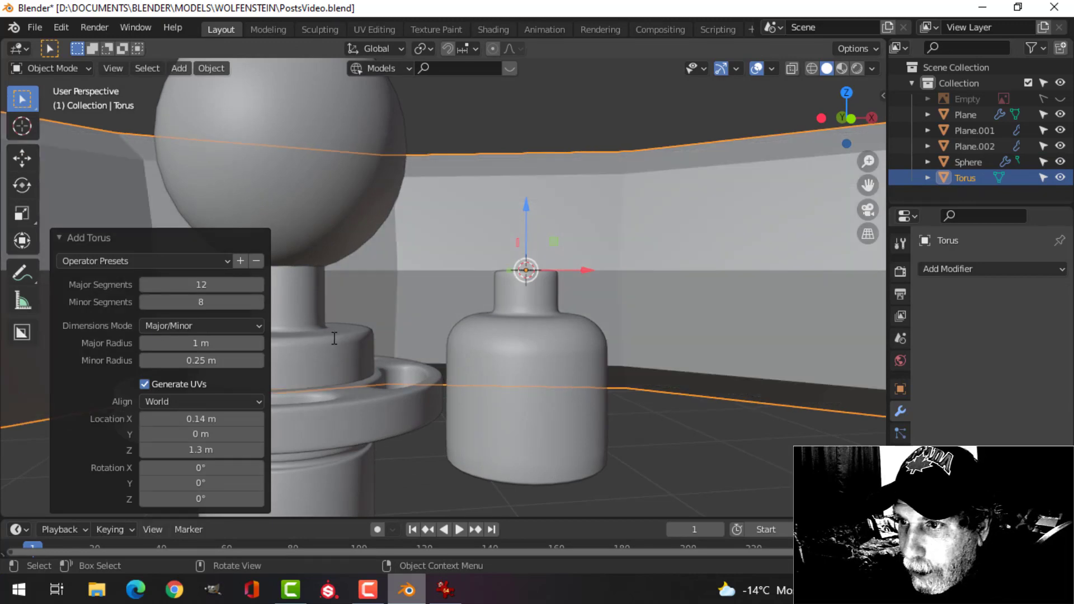
Scale the torus mesh down to roughly the cap's width and rotate it 90° about X to stand upright
scroll(483, 332, "down", 6)
key("Tab")
key("s")
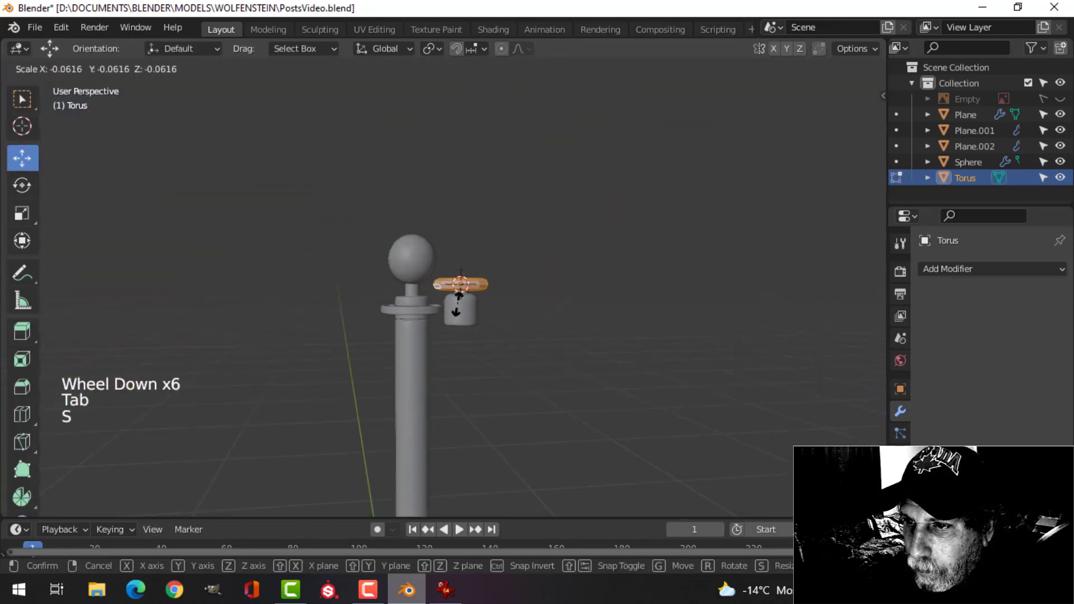
left_click(559, 298)
scroll(577, 300, "up", 5)
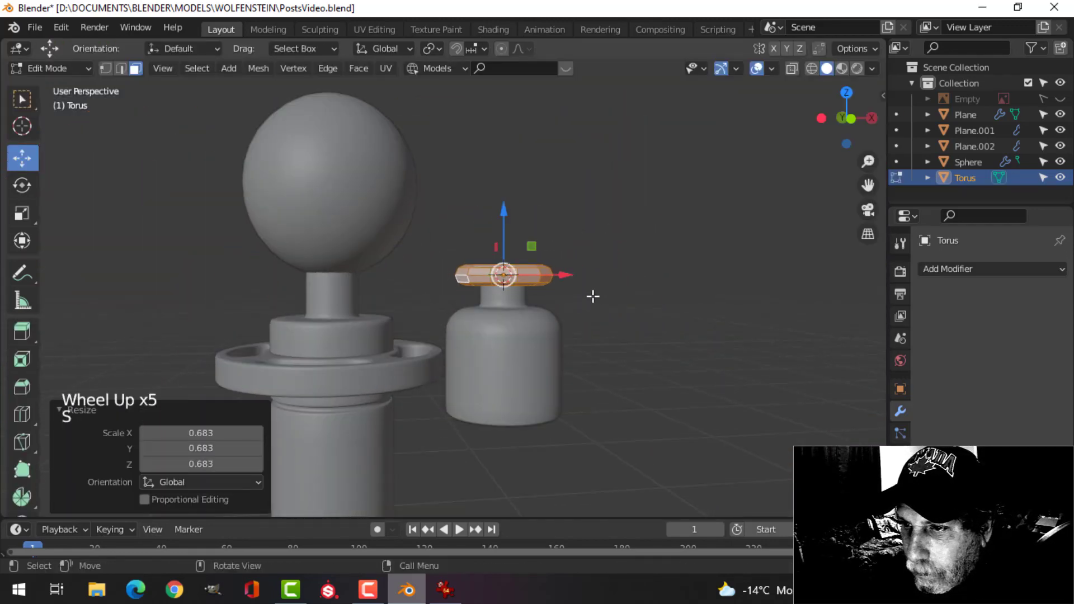
type("rx90")
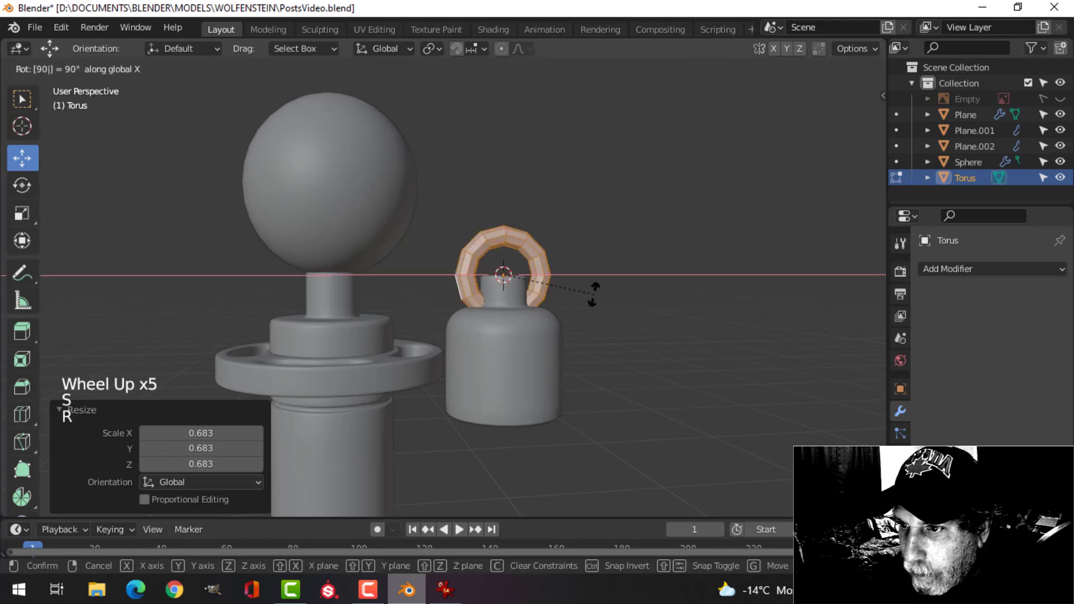
key("Return")
In front view, scale the upright ring to about 0.56 and raise it about 0.008 m along Z
key("KP_1")
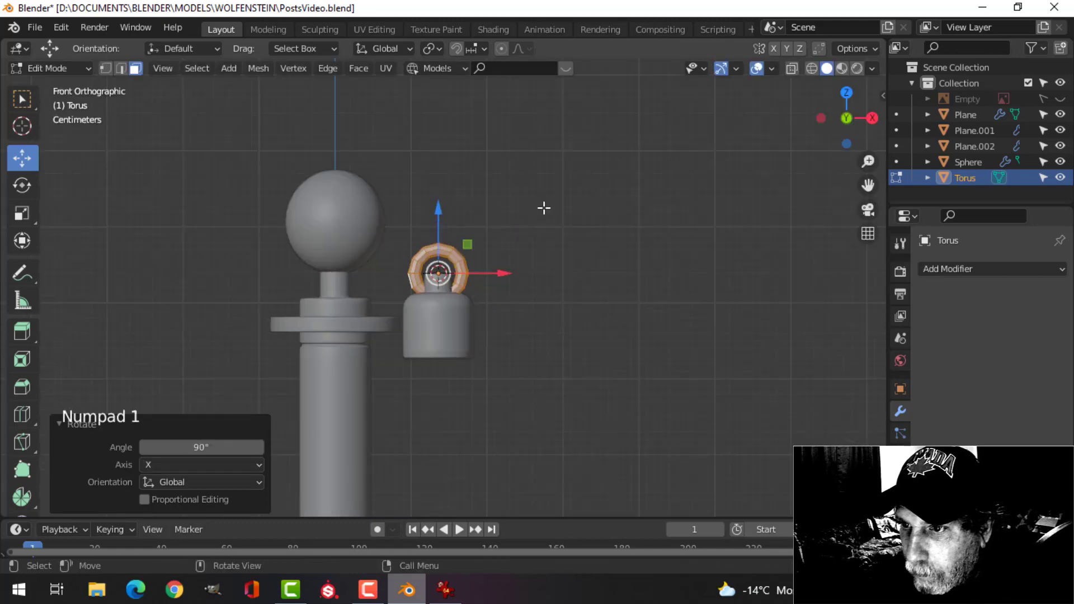
scroll(559, 219, "up", 3)
key("s")
left_click(521, 236)
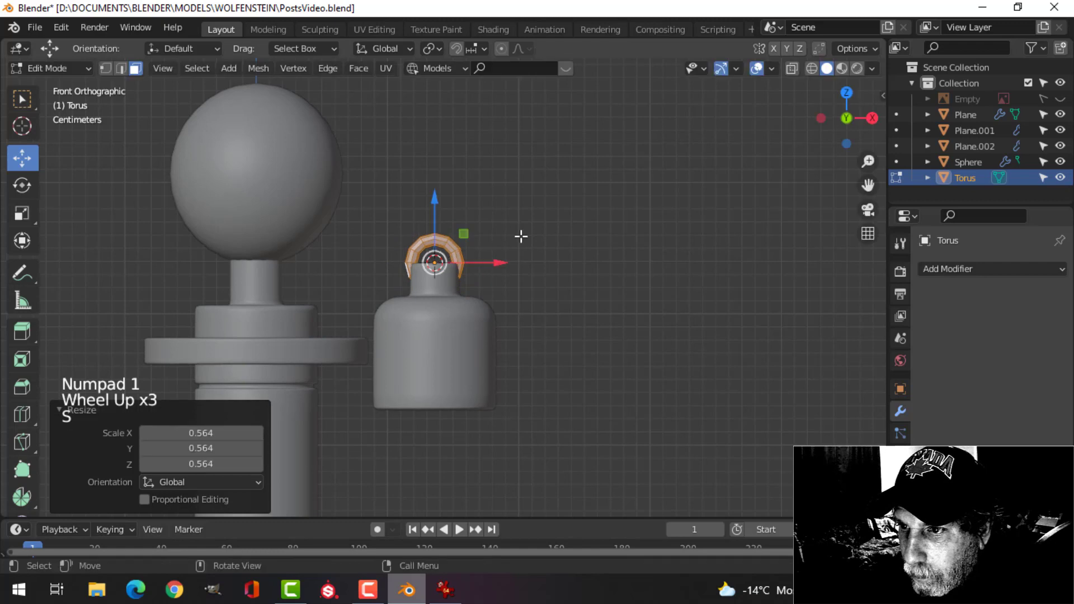
left_click_drag(432, 201, 430, 191)
Enlarge the ring by a factor of 1.4 so it wraps around the neck's top
key("s")
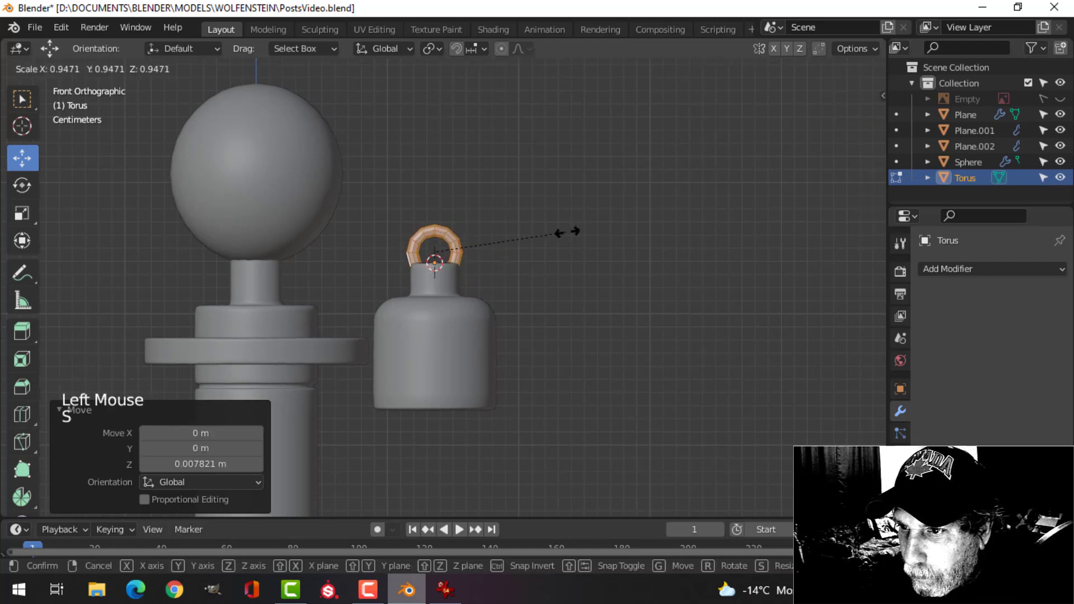
left_click(621, 208)
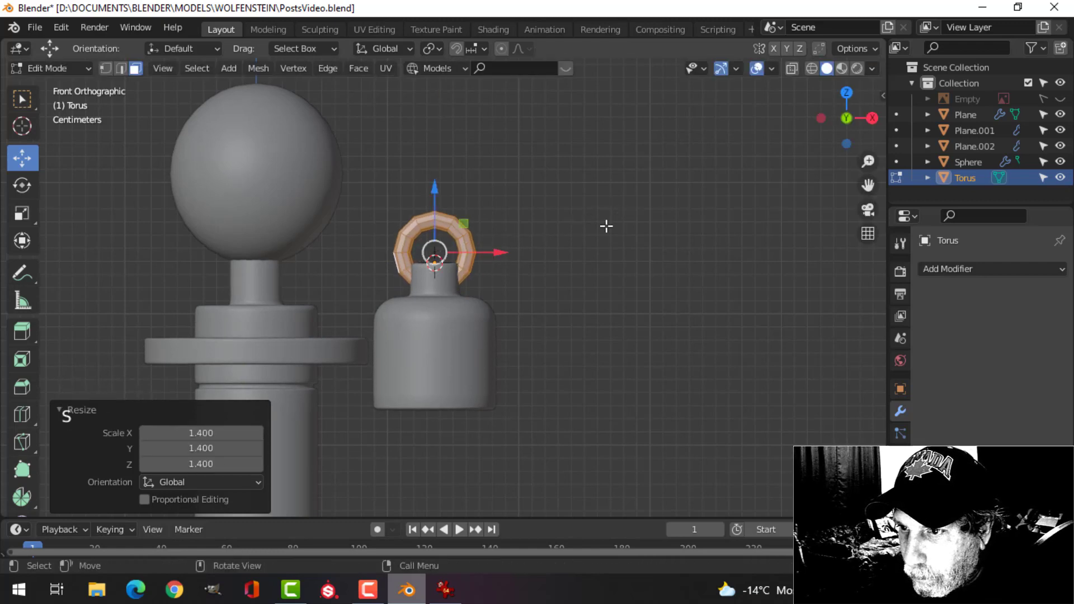
middle_click_drag(606, 225, 560, 271)
Add a level 1 Subdivision Surface modifier to the torus and shade it smooth
key("Tab")
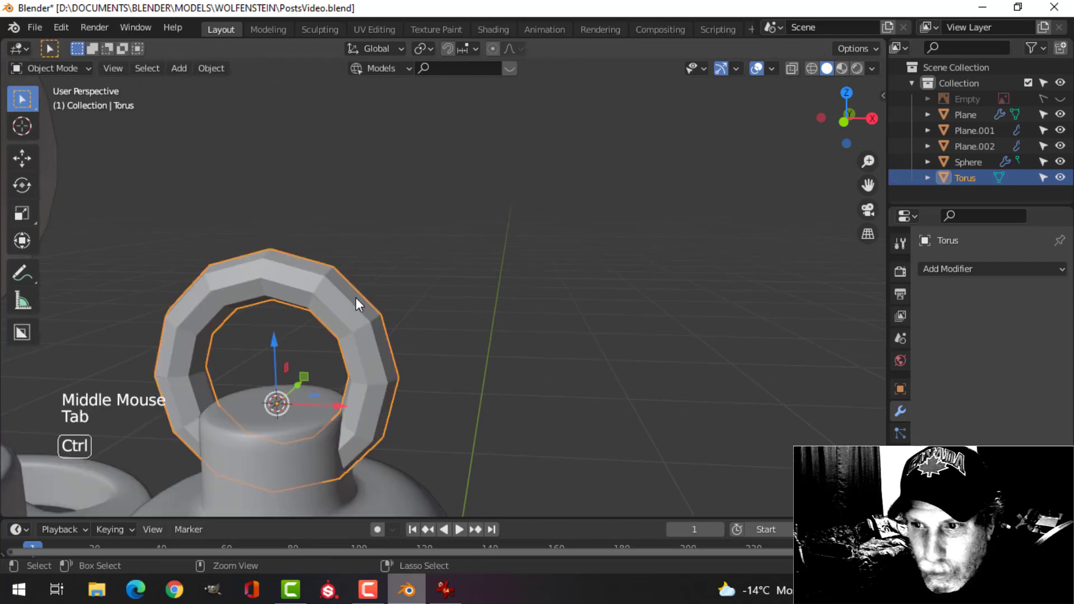
key("ctrl+1")
right_click(332, 290)
left_click(303, 228)
scroll(367, 287, "down", 3)
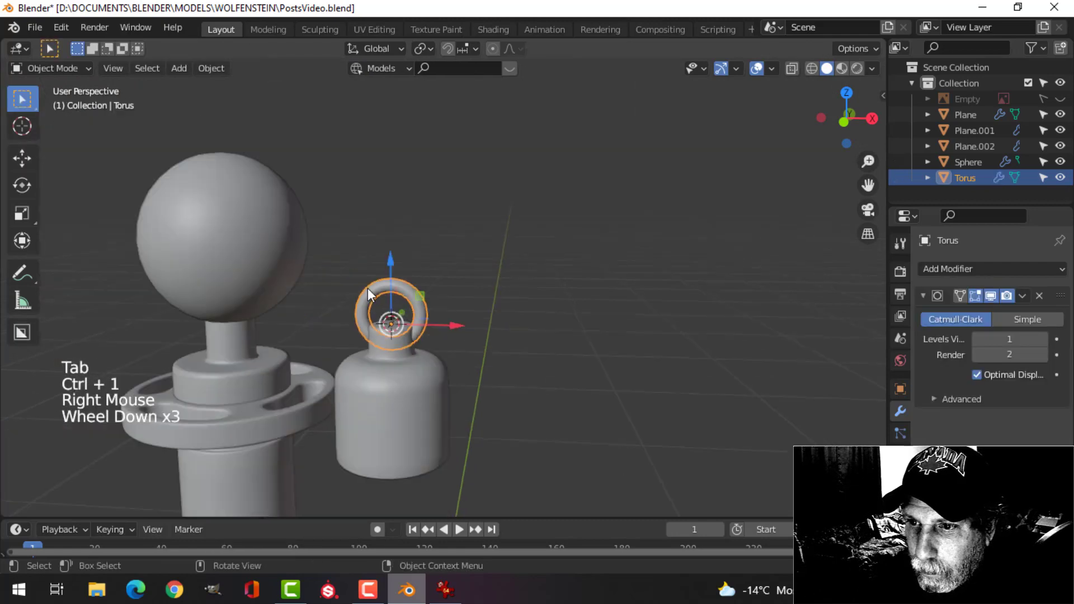
Raise the ring's mesh about 0.004 m along Z so it sits higher on the cap's neck
key("alt+a")
middle_click_drag(368, 288, 420, 244)
left_click(420, 246)
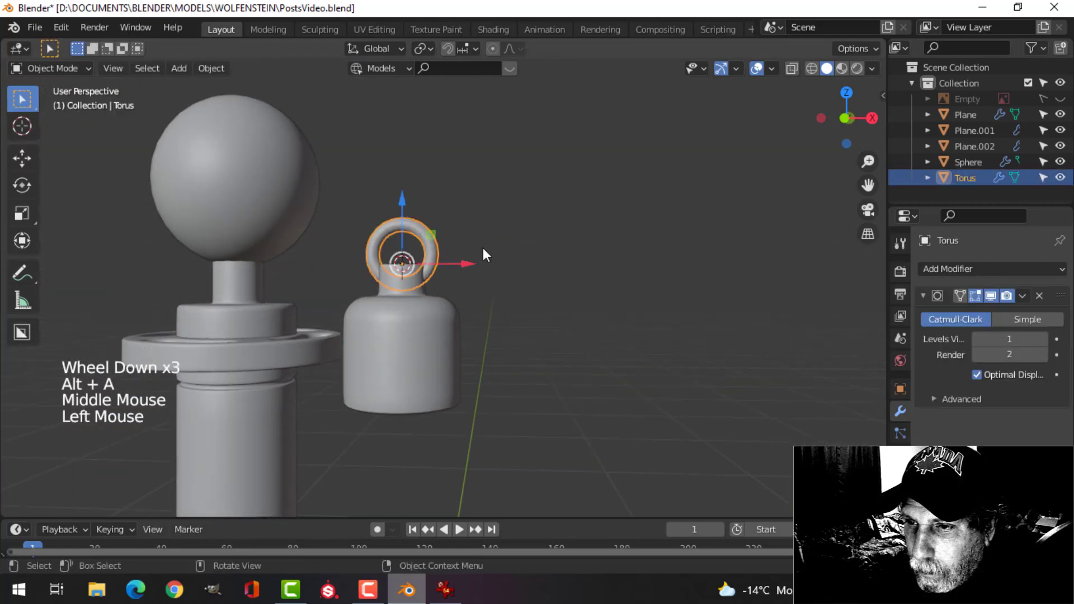
key("Tab")
left_click_drag(407, 194, 408, 185)
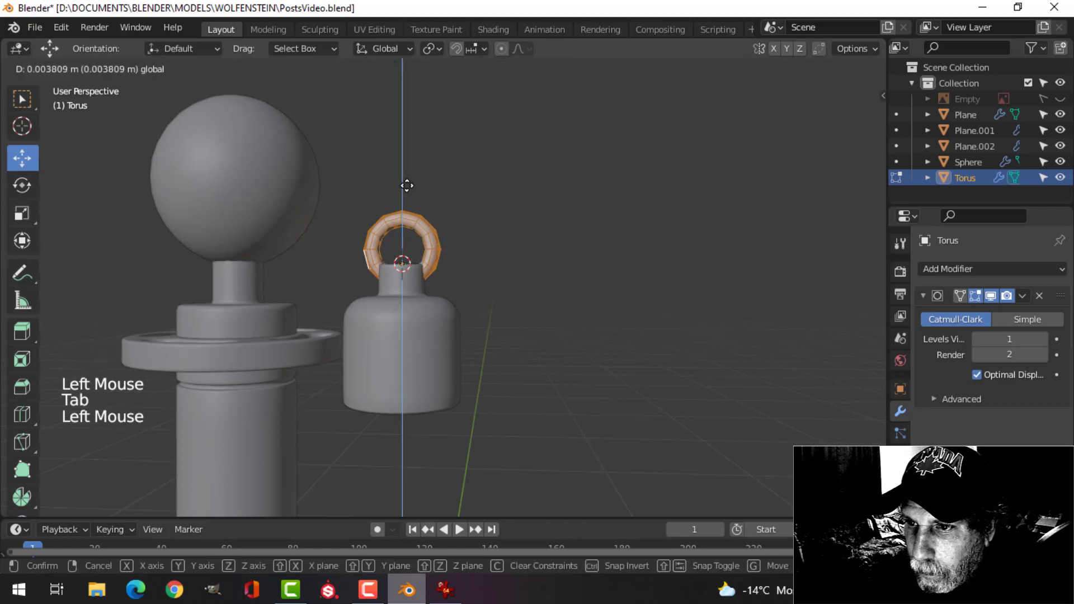
key("Tab")
Examine how the raised ring sits on the end cap beside the post from different distances and angles
middle_click_drag(561, 247, 524, 300)
key("alt+a")
scroll(418, 346, "down", 2)
middle_click_drag(418, 345, 452, 300, "shift")
scroll(441, 311, "up", 4)
scroll(452, 293, "down", 4)
middle_click_drag(532, 336, 528, 358)
scroll(568, 324, "down", 2)
scroll(573, 321, "up", 4)
Join the ring and the end cap into one object and save the file
left_click(480, 304)
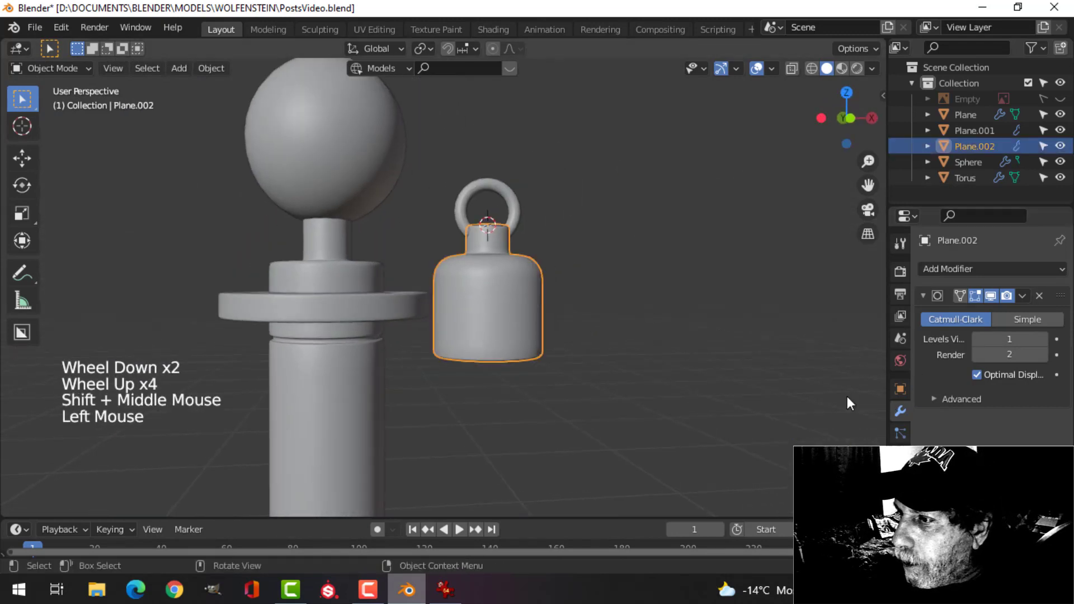
left_click(518, 209)
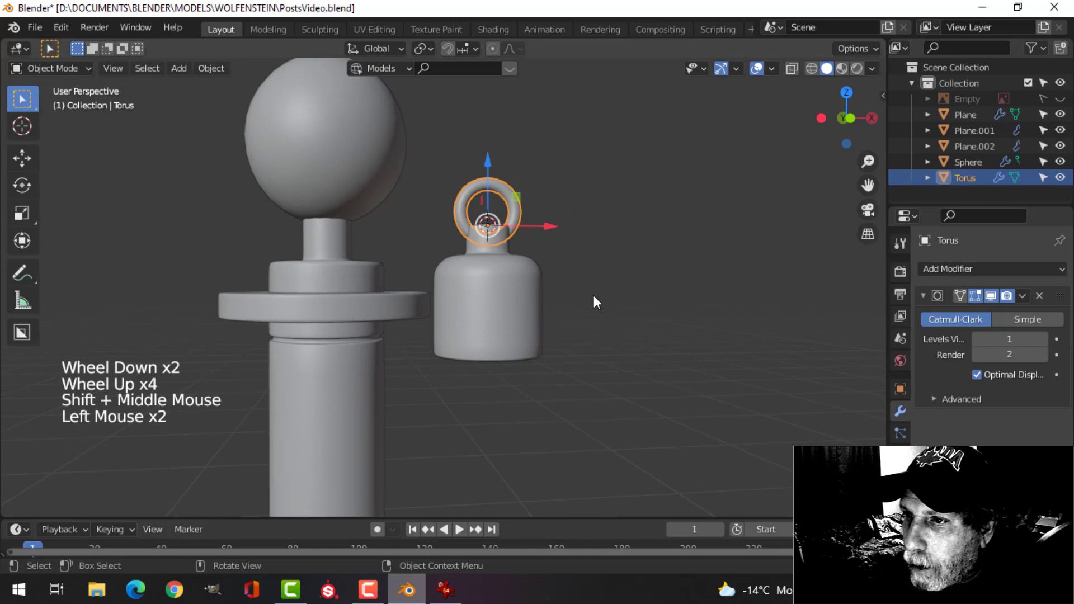
left_click(524, 299, "shift")
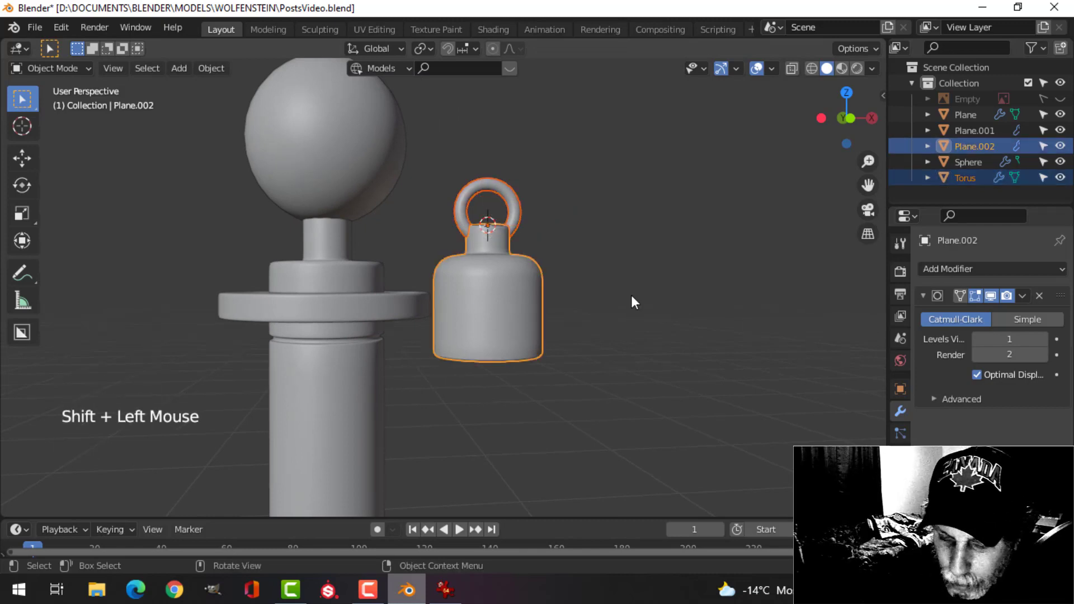
key("ctrl+j")
scroll(632, 296, "down", 2)
key("alt+a")
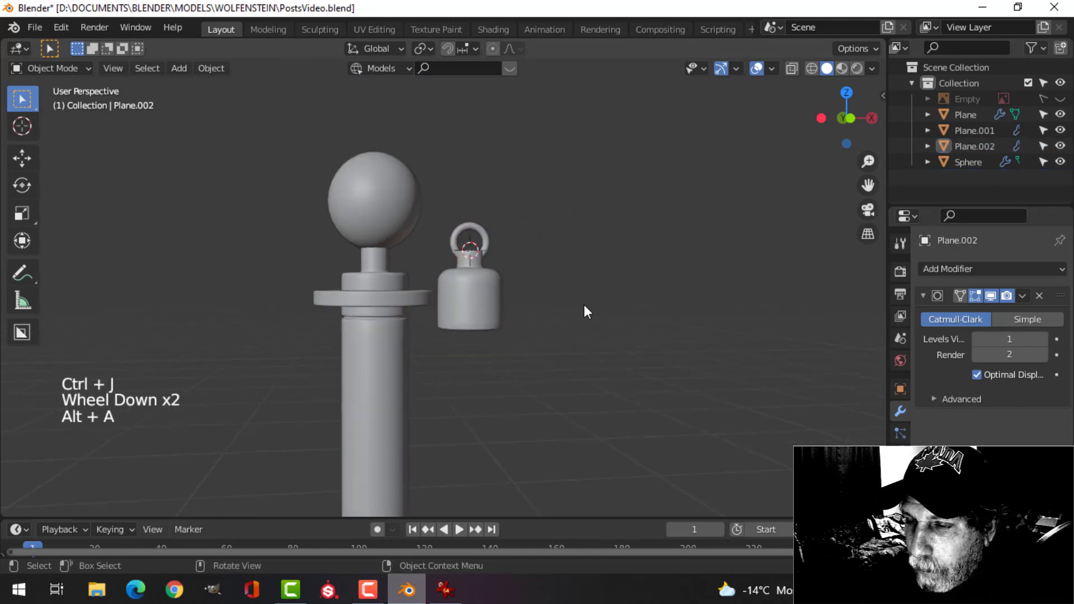
left_click(458, 283)
scroll(504, 298, "down", 3)
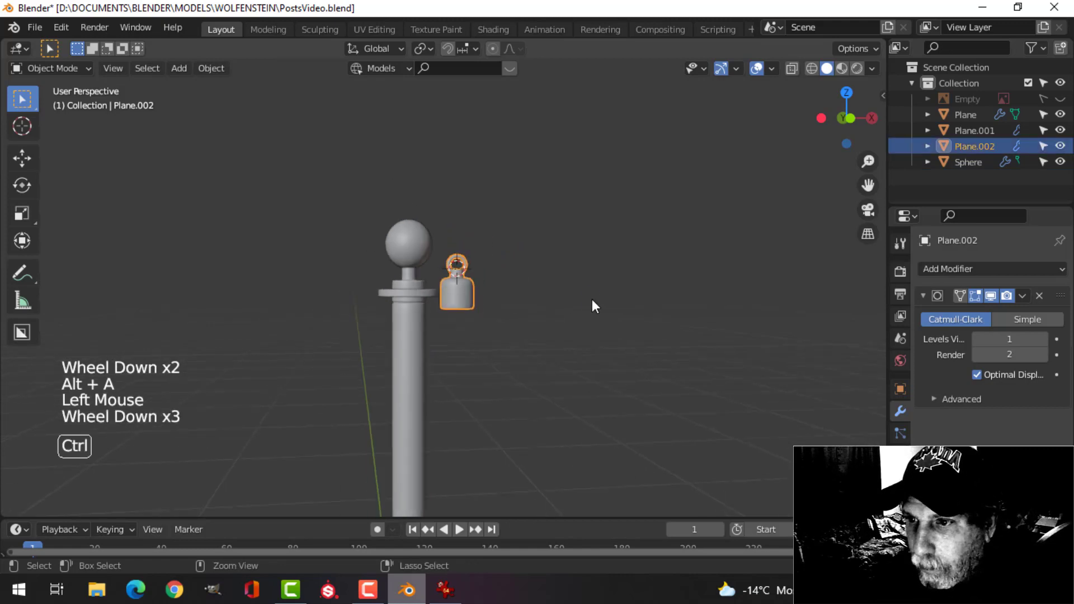
key("ctrl+s")
Examine the whole post and the ringed end cap in front view, checking their proportions and placement
scroll(589, 310, "down", 2)
middle_click_drag(589, 310, 537, 283, "shift")
middle_click_drag(538, 283, 529, 278)
scroll(551, 283, "down", 2)
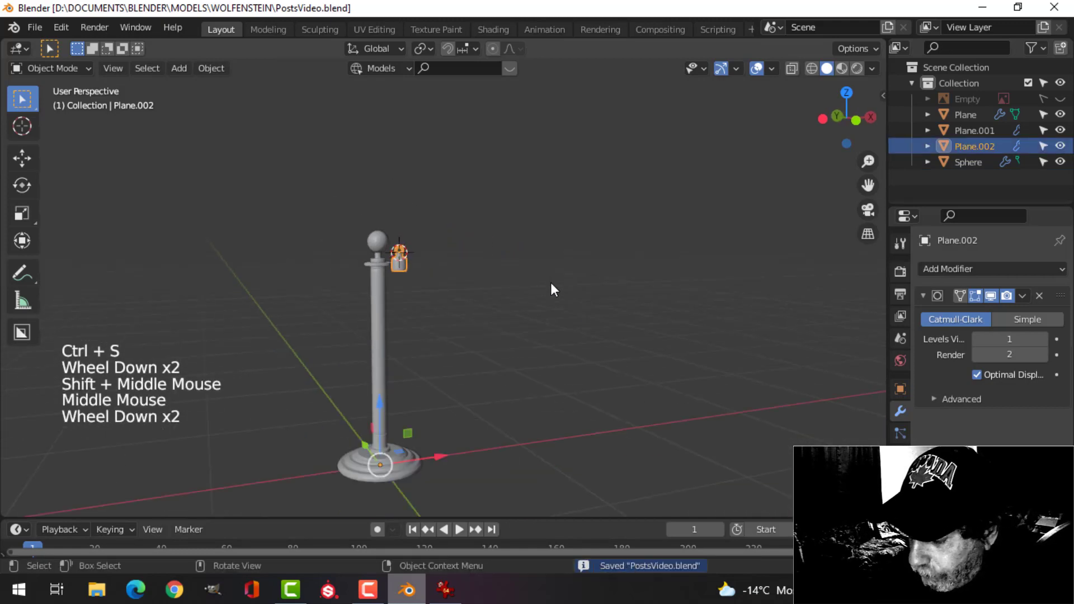
key("KP_1")
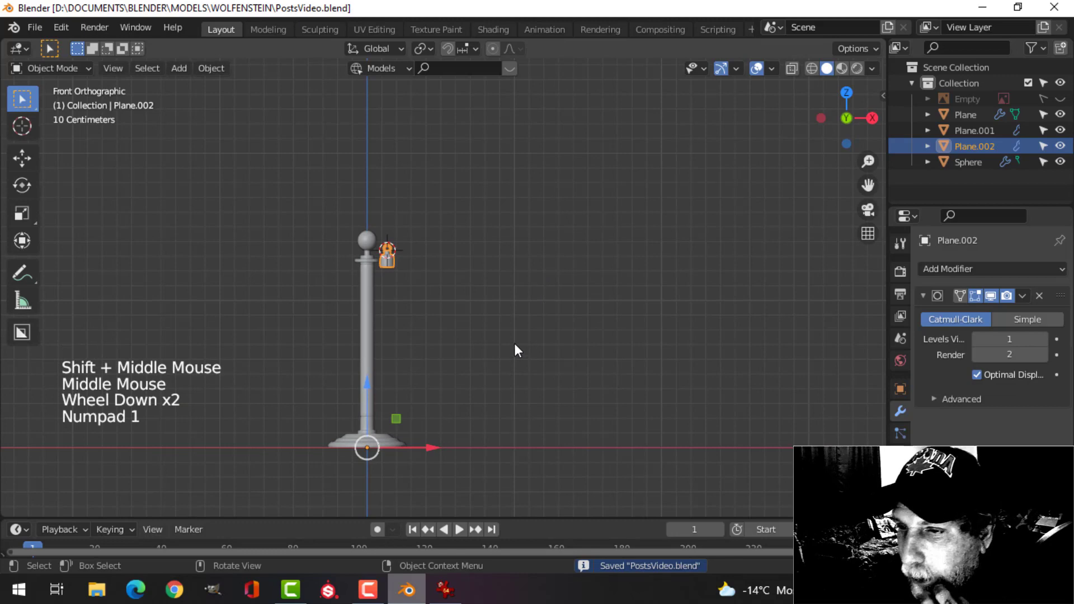
scroll(503, 352, "up", 4)
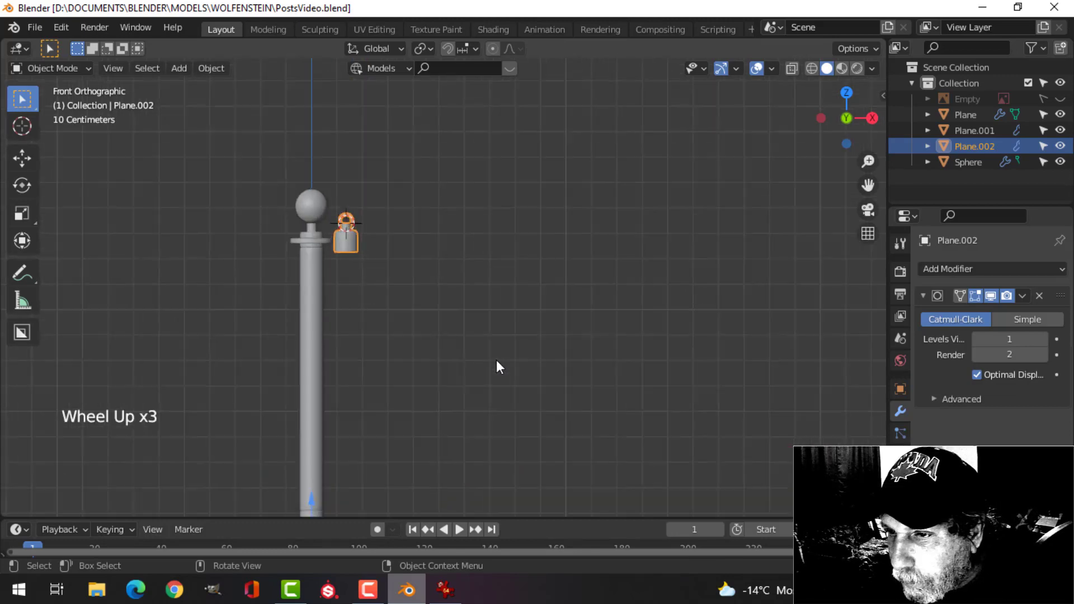
scroll(398, 299, "down", 5)
middle_click_drag(397, 302, 520, 310, "shift")
scroll(455, 218, "up", 4)
scroll(481, 302, "up", 1)
middle_click_drag(455, 218, 513, 352, "shift")
scroll(482, 302, "up", 2)
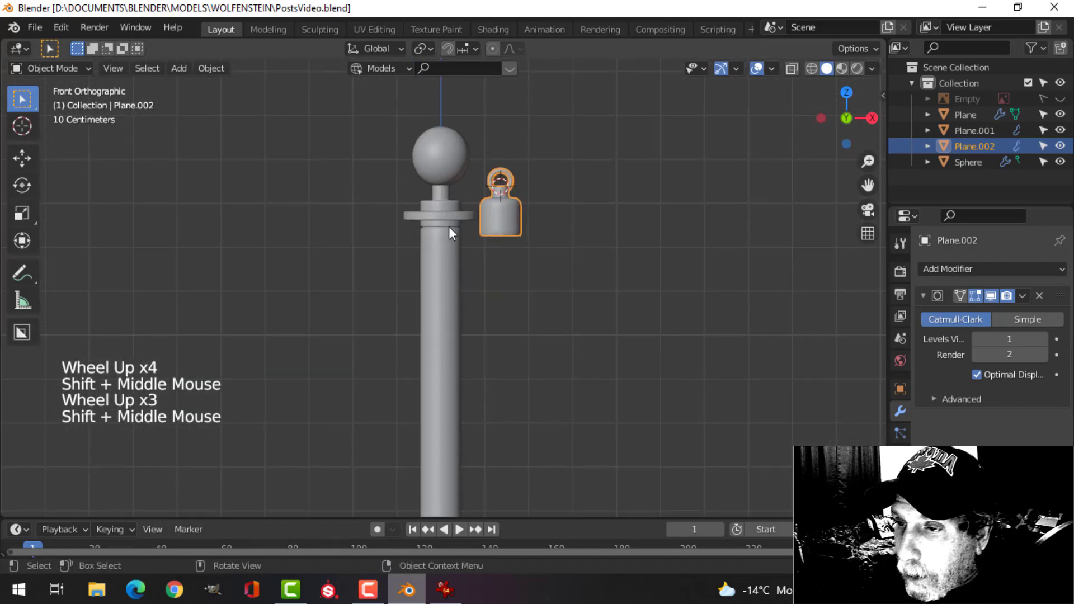
Join the post body, the slotted collar and the ball finial into one object, leaving the end cap separate
left_click(446, 152)
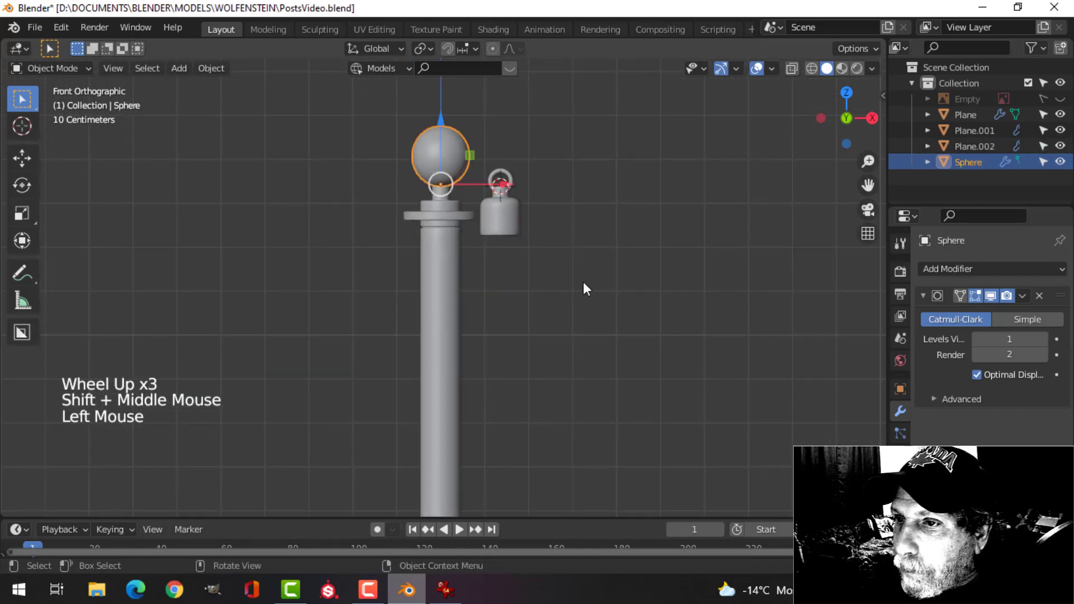
left_click(462, 226)
left_click(452, 262)
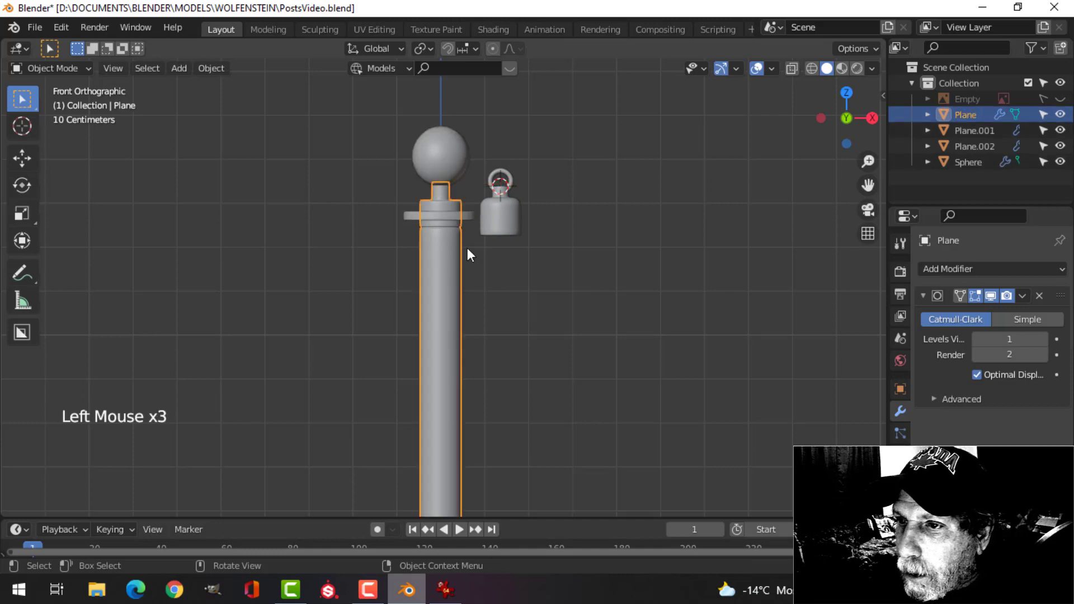
left_click(441, 220, "shift")
left_click(455, 166, "shift")
scroll(548, 329, "down", 3)
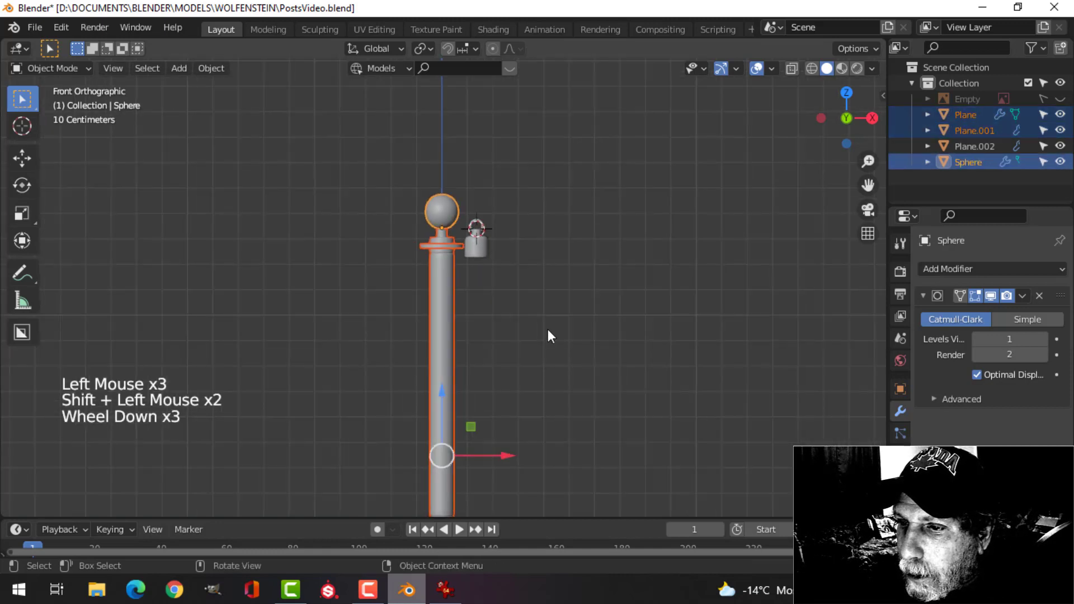
middle_click_drag(548, 329, 551, 297, "shift")
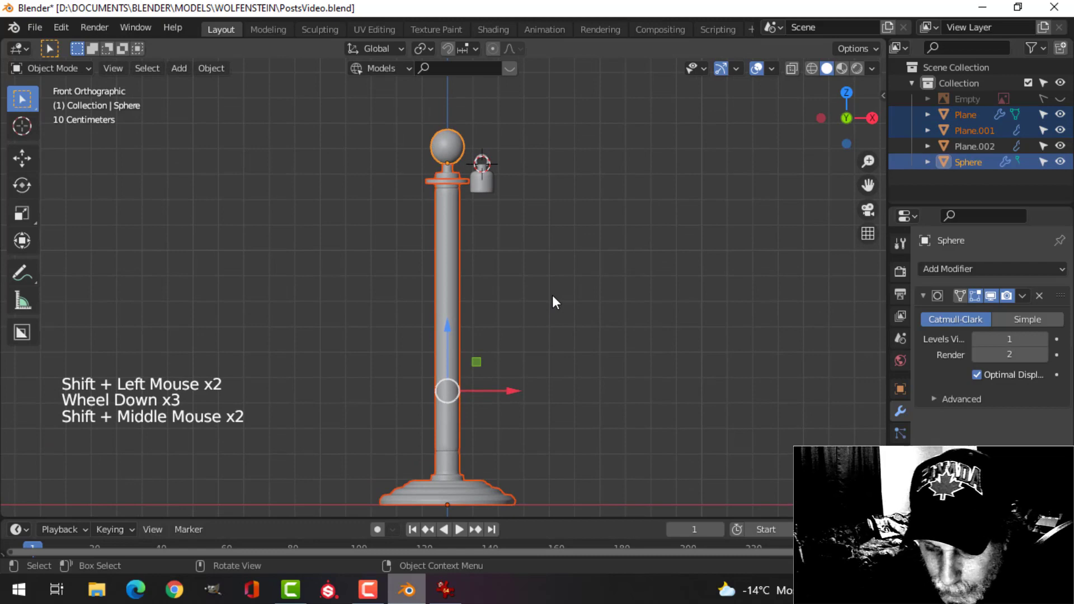
key("ctrl+j")
Rename the joined post object to "post"
scroll(508, 213, "up", 4)
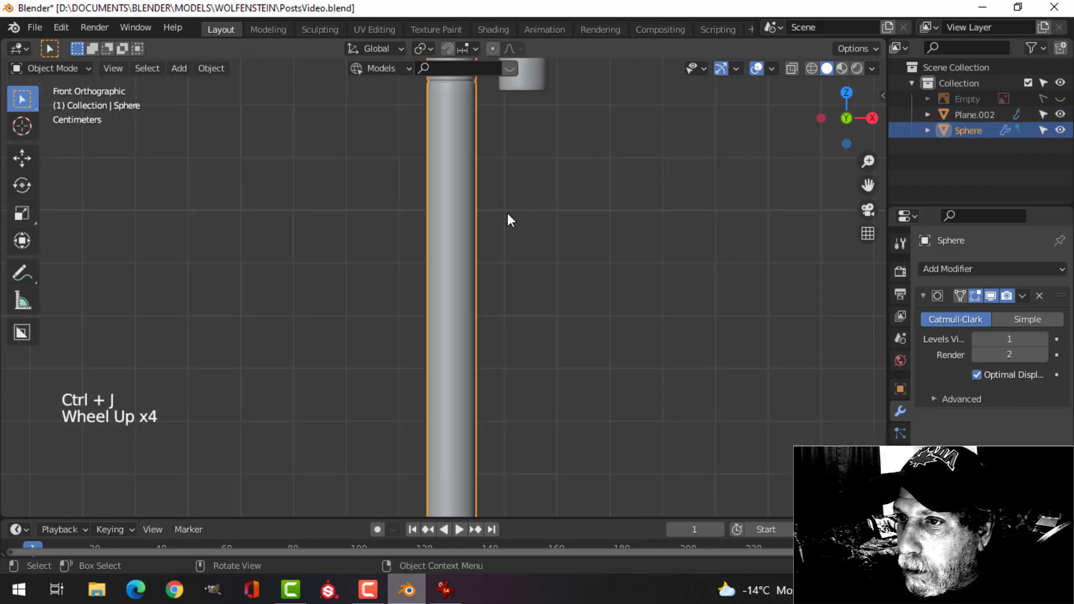
scroll(508, 213, "down", 2)
key("alt+a")
middle_click_drag(495, 197, 468, 145)
scroll(483, 224, "down", 3)
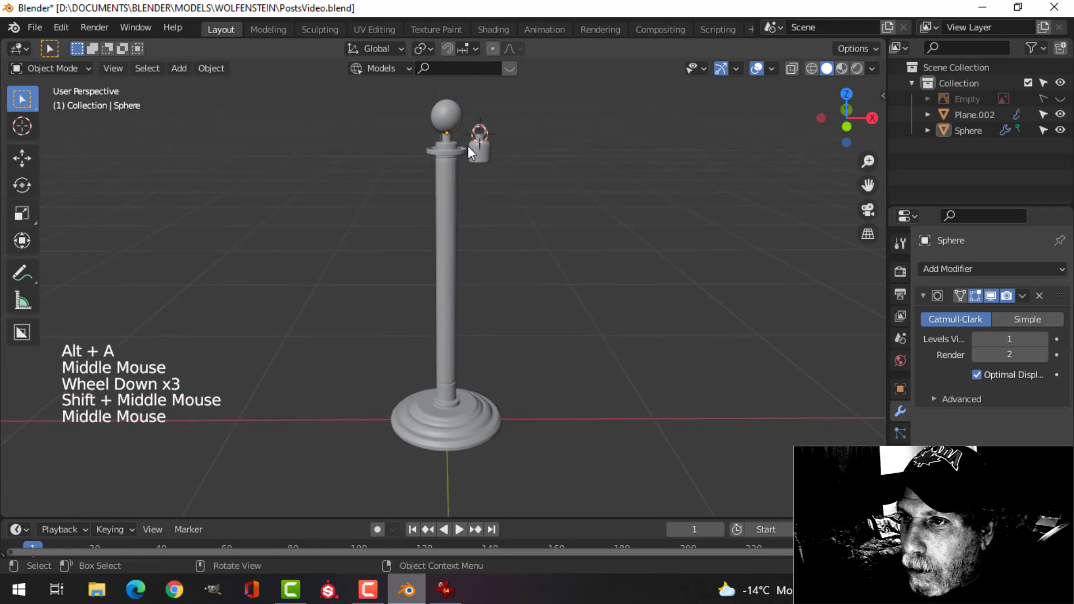
left_click(441, 120)
key("KP_1")
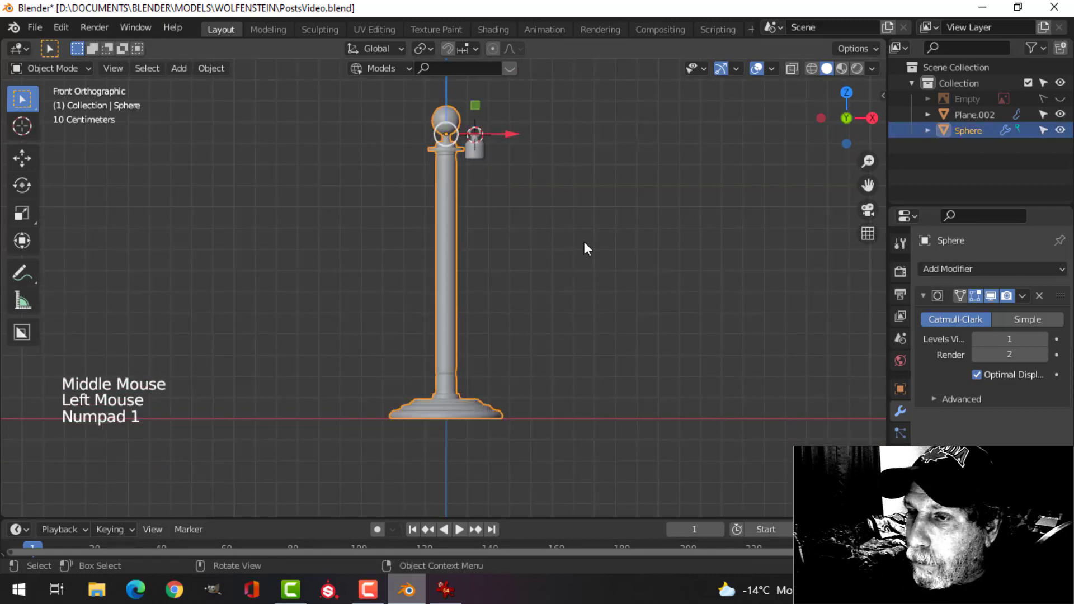
left_click(979, 132)
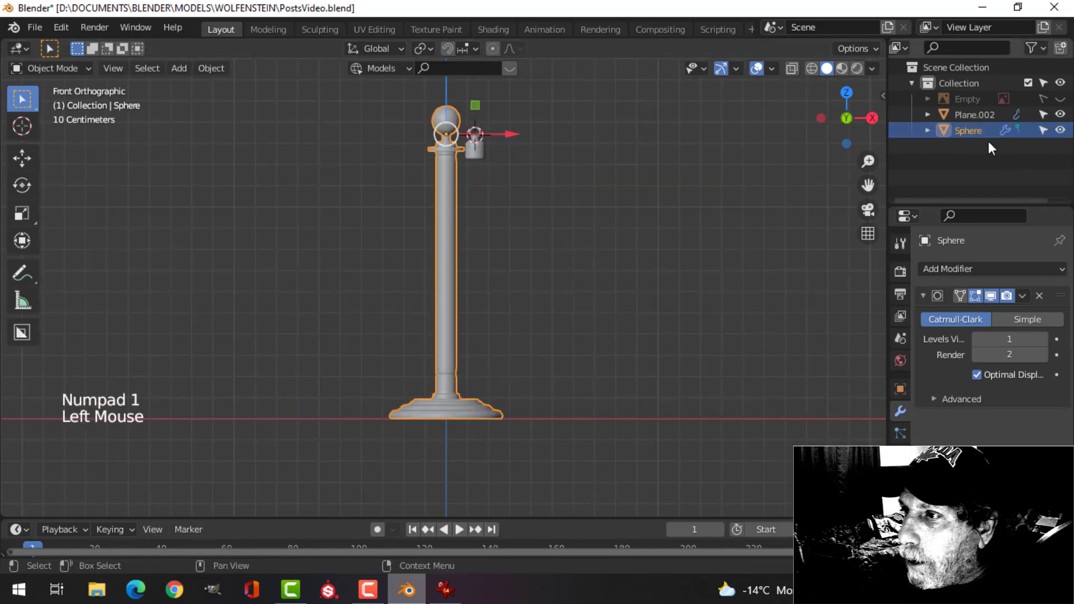
left_click(981, 129)
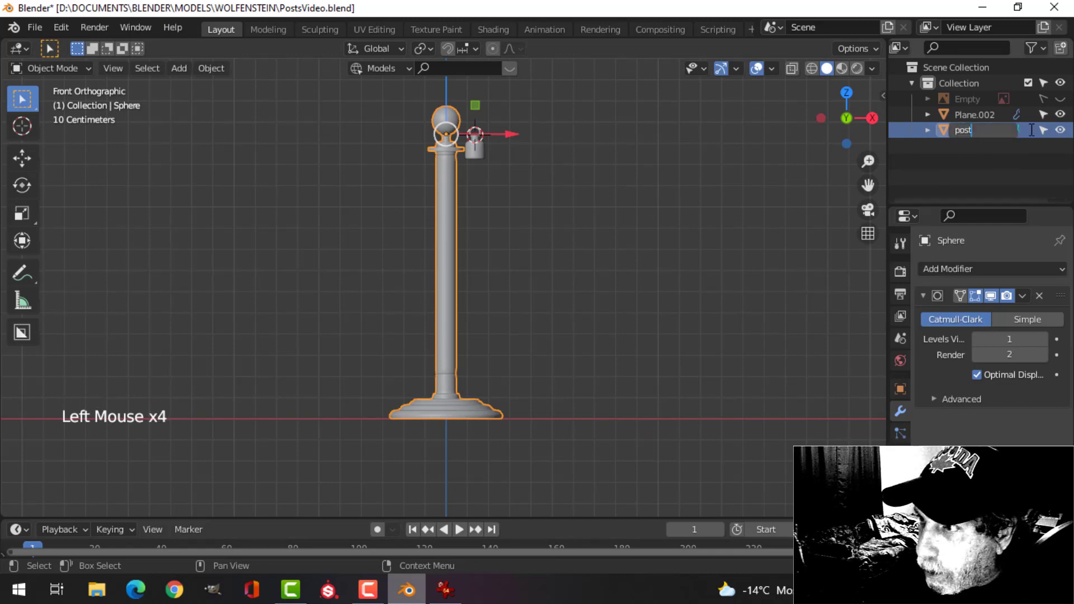
key("Return")
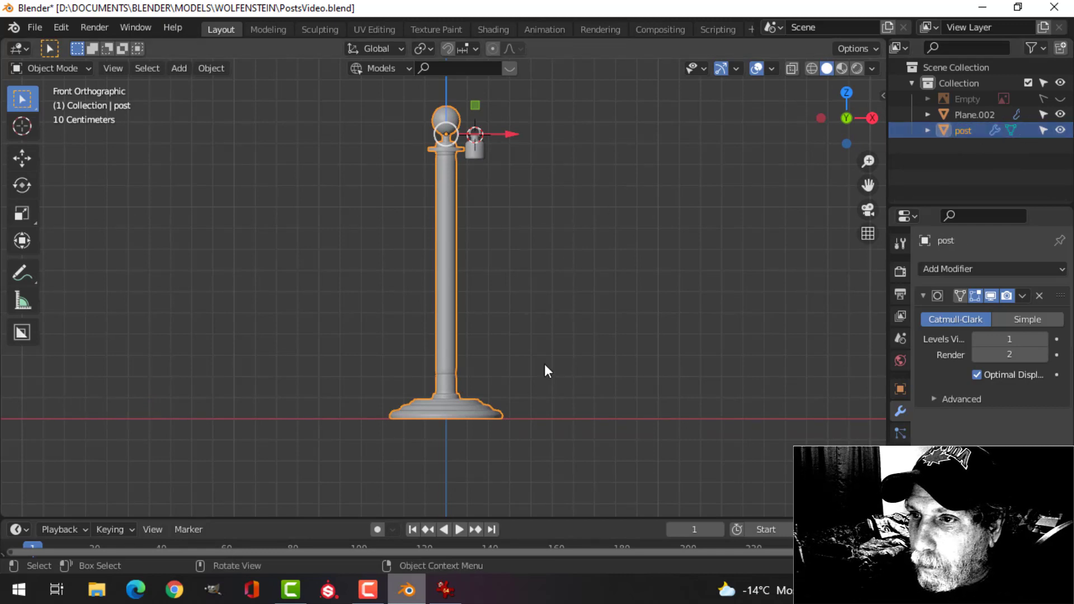
Reset the 3D cursor to the world origin and move the post about -0.856 m along X
scroll(546, 370, "down", 1)
middle_click_drag(557, 343, 577, 339, "shift")
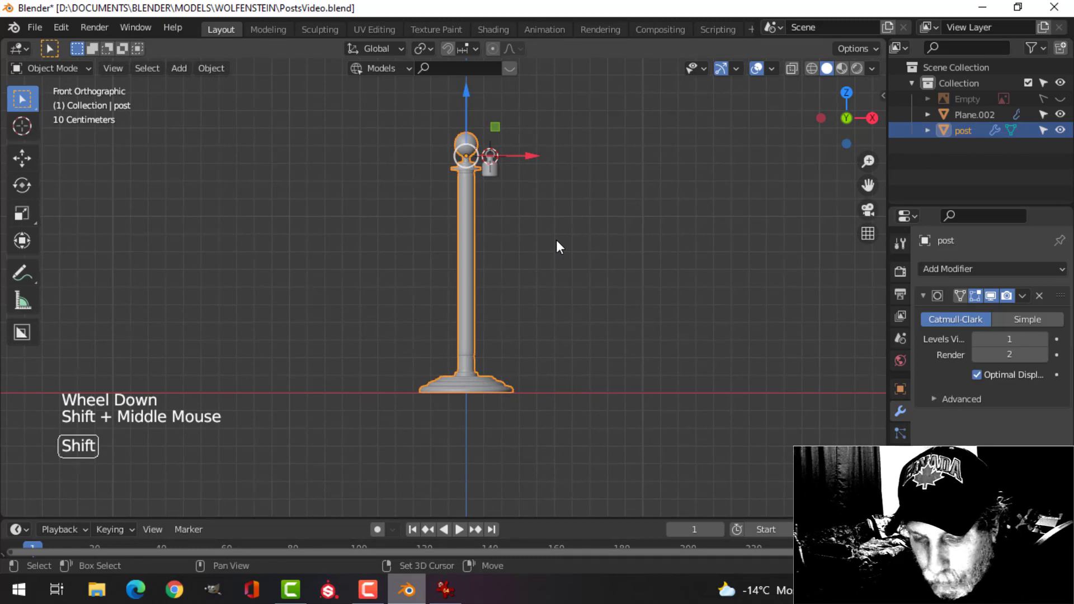
key("shift+c")
middle_click_drag(556, 280, 575, 277, "shift")
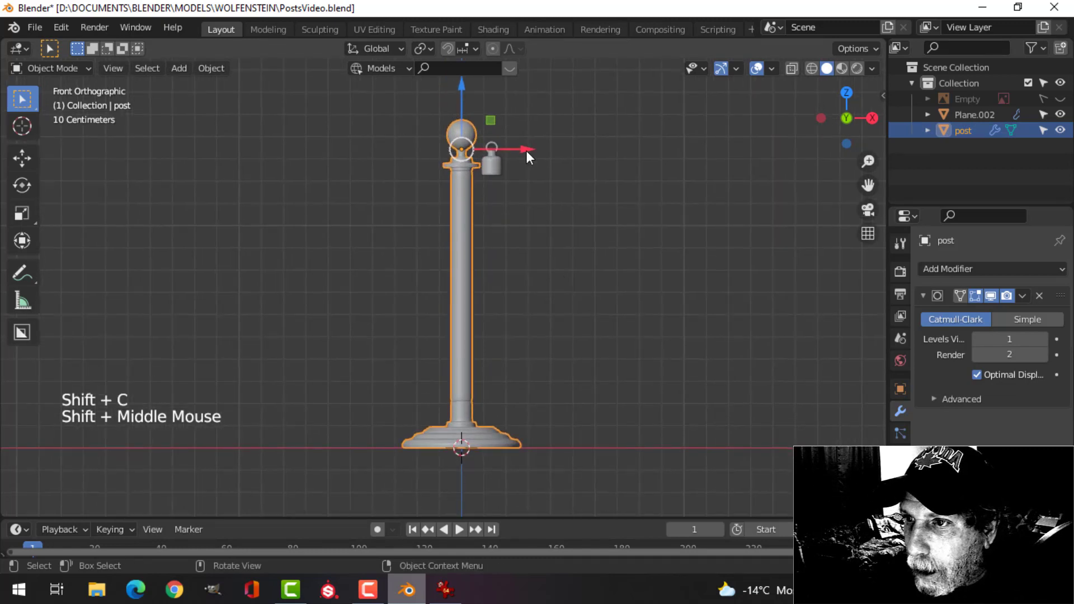
left_click_drag(526, 151, 334, 190)
scroll(466, 260, "down", 1)
middle_click_drag(535, 257, 479, 240, "shift")
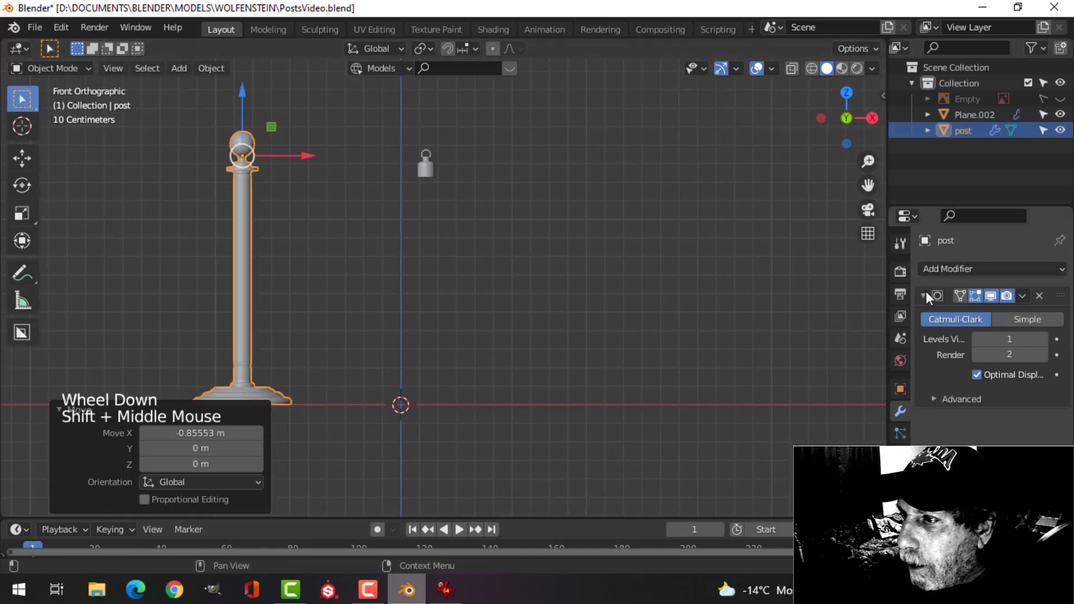
Set the post's origin to the 3D cursor and add a Mirror modifier across X for a second post
left_click(211, 68)
mouse_move(230, 100)
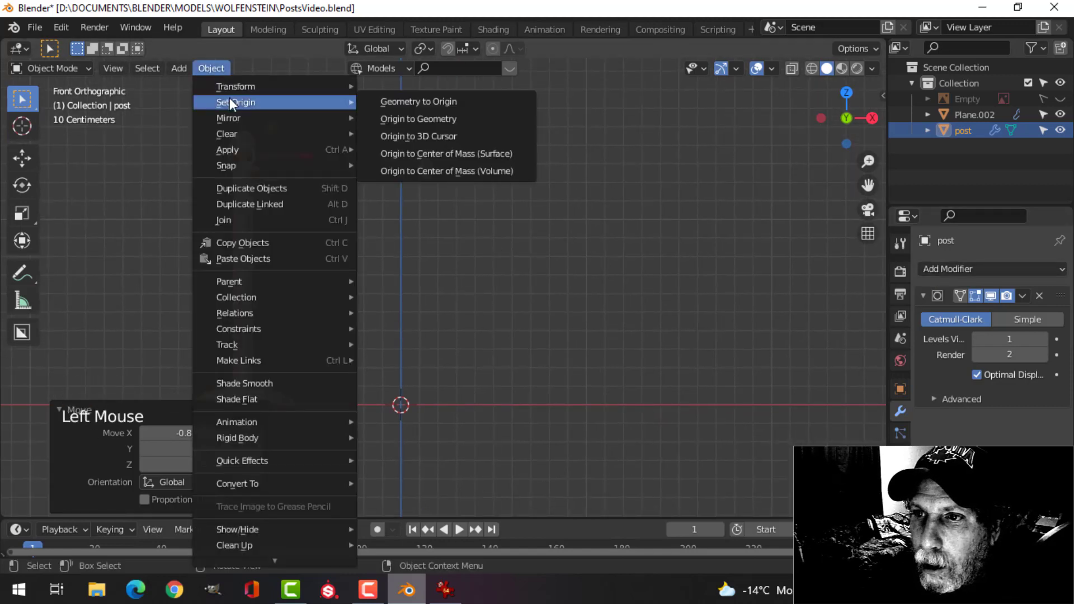
left_click(412, 136)
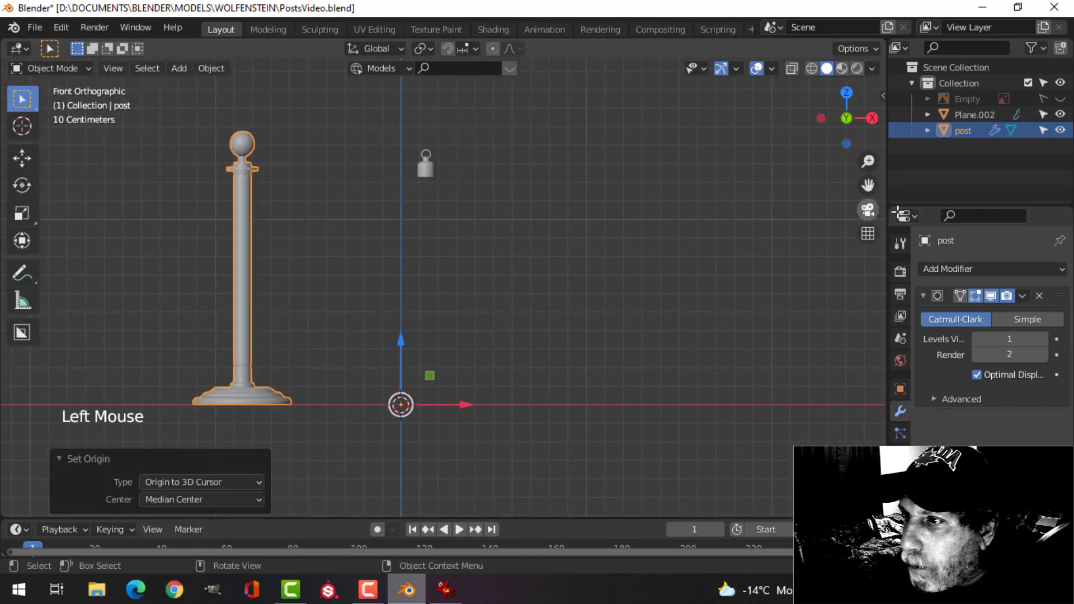
left_click(965, 268)
left_click(746, 419)
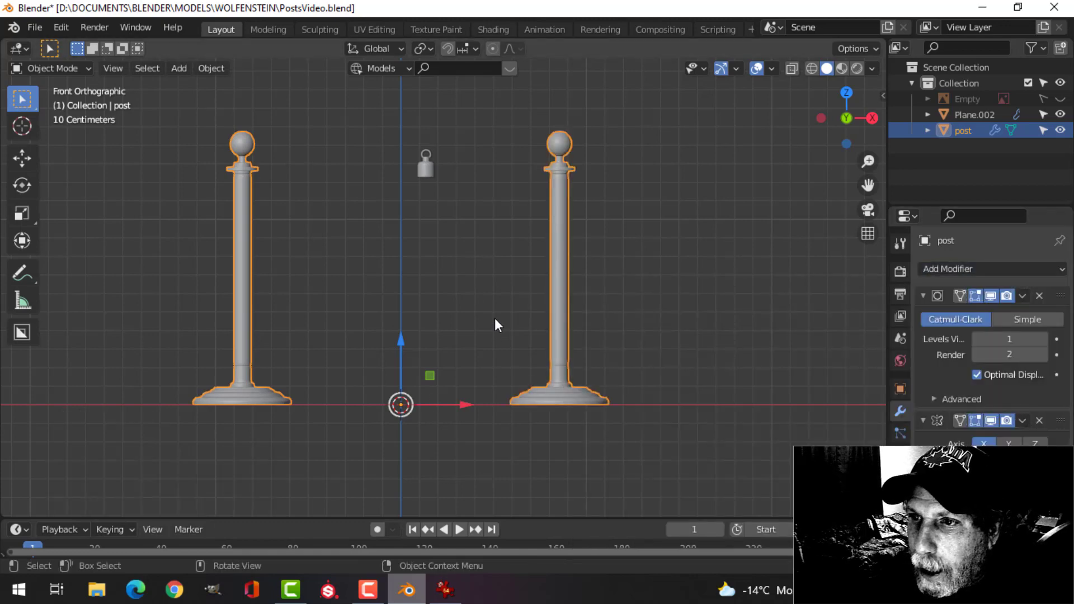
In front view, add a Path curve at the world origin and scale its points to 0.415 to span between the posts
middle_click_drag(441, 303, 518, 283)
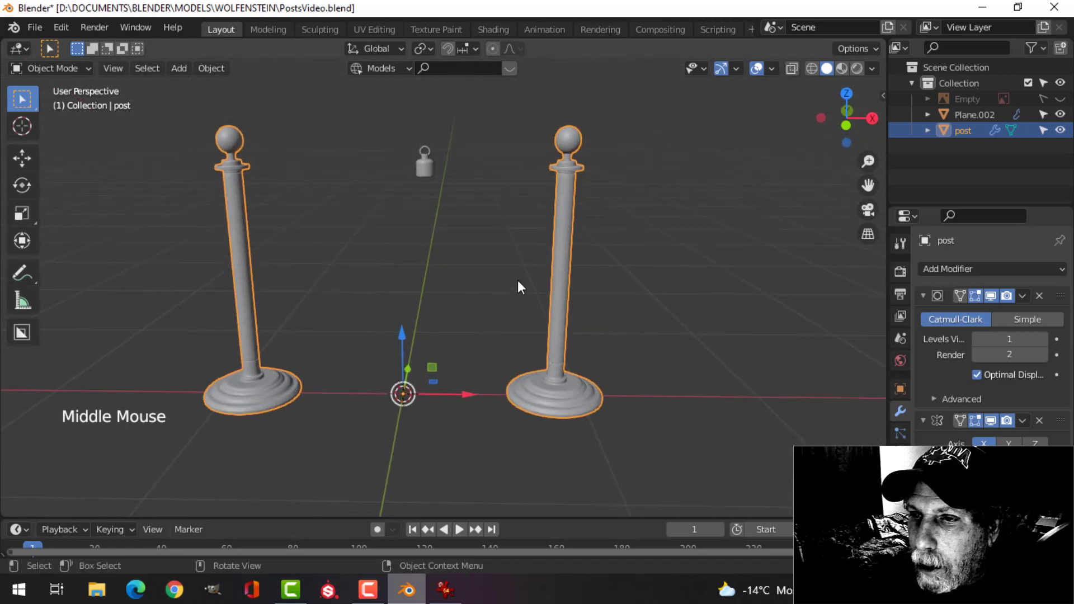
middle_click_drag(429, 279, 459, 274, "shift")
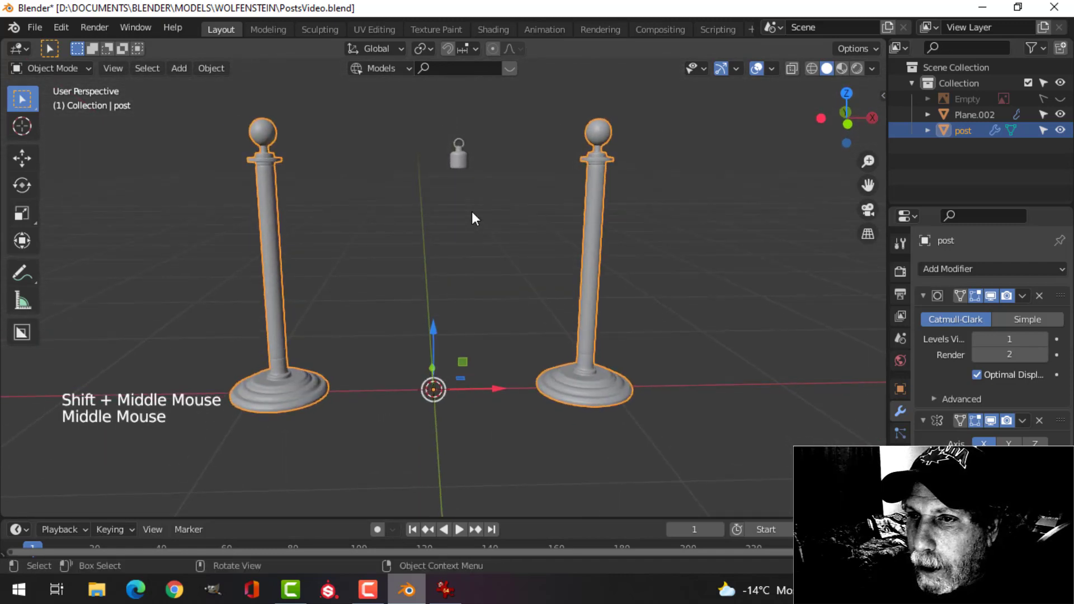
key("KP_1")
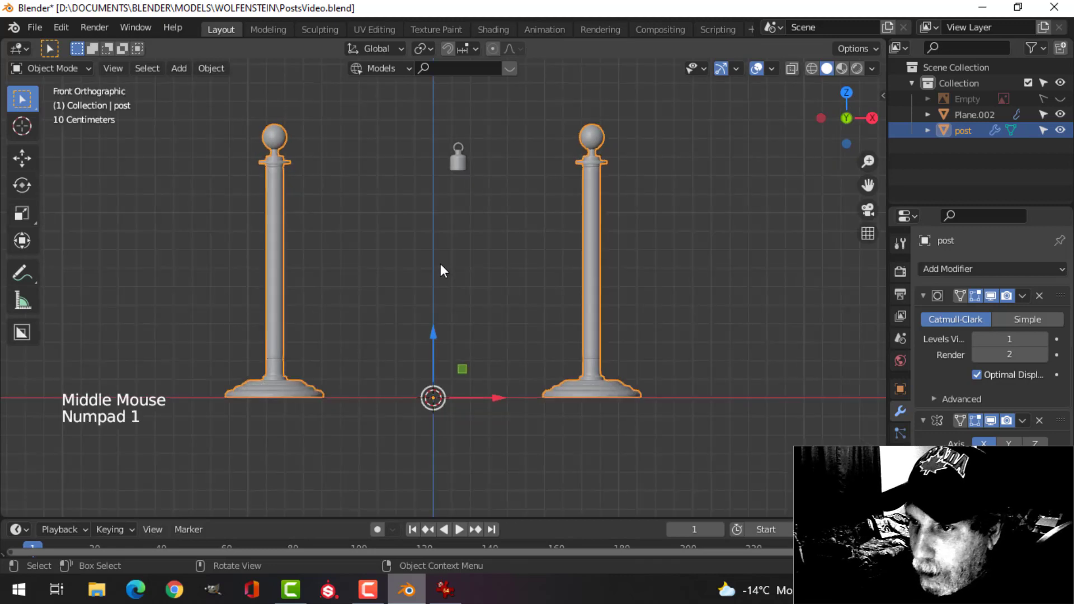
key("shift+a")
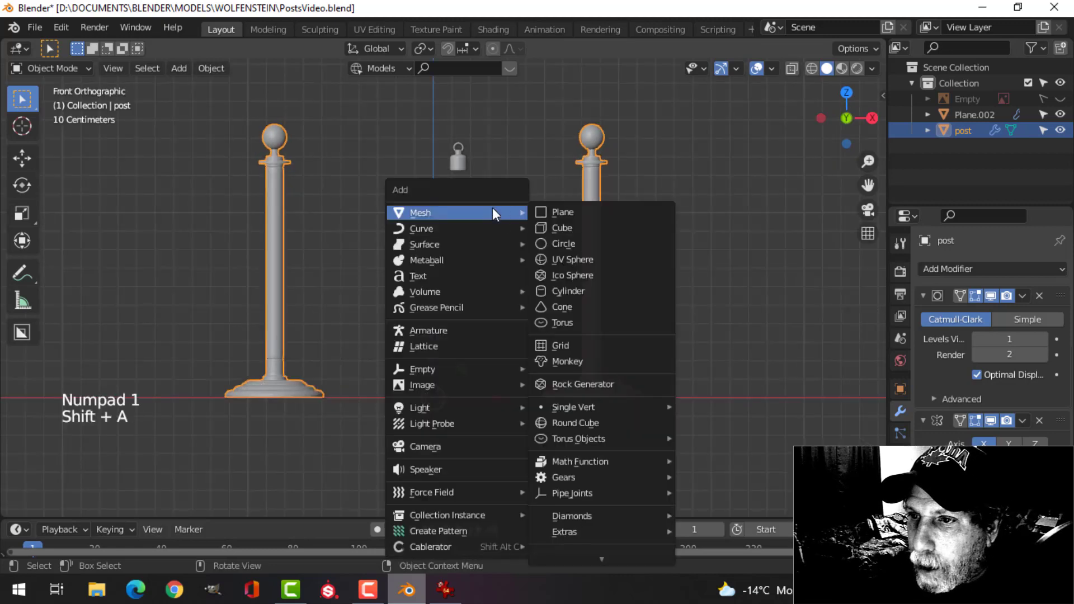
mouse_move(475, 231)
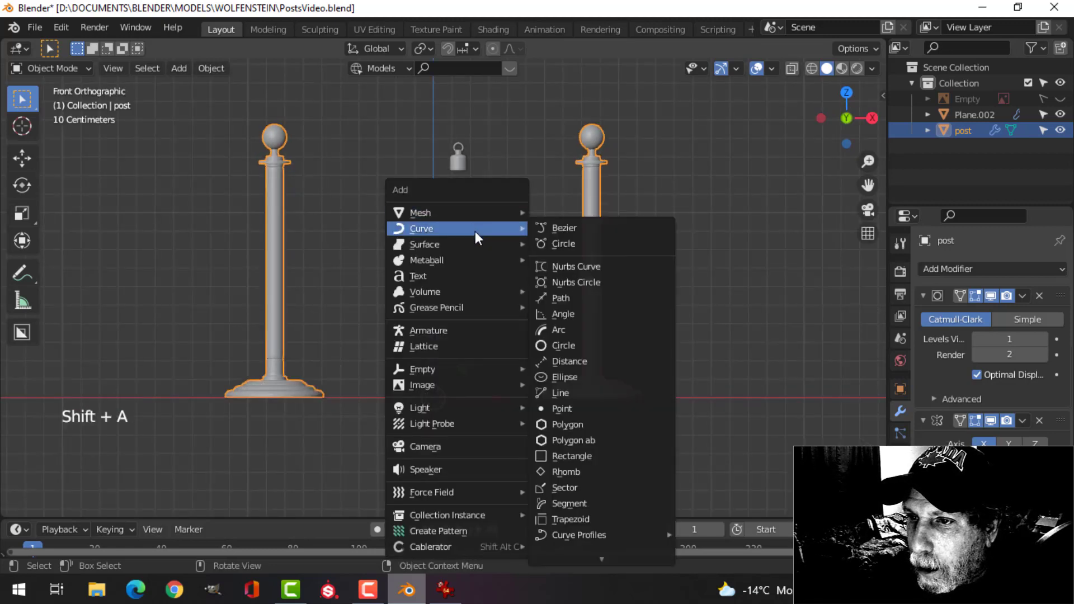
left_click(585, 299)
scroll(719, 340, "down", 2)
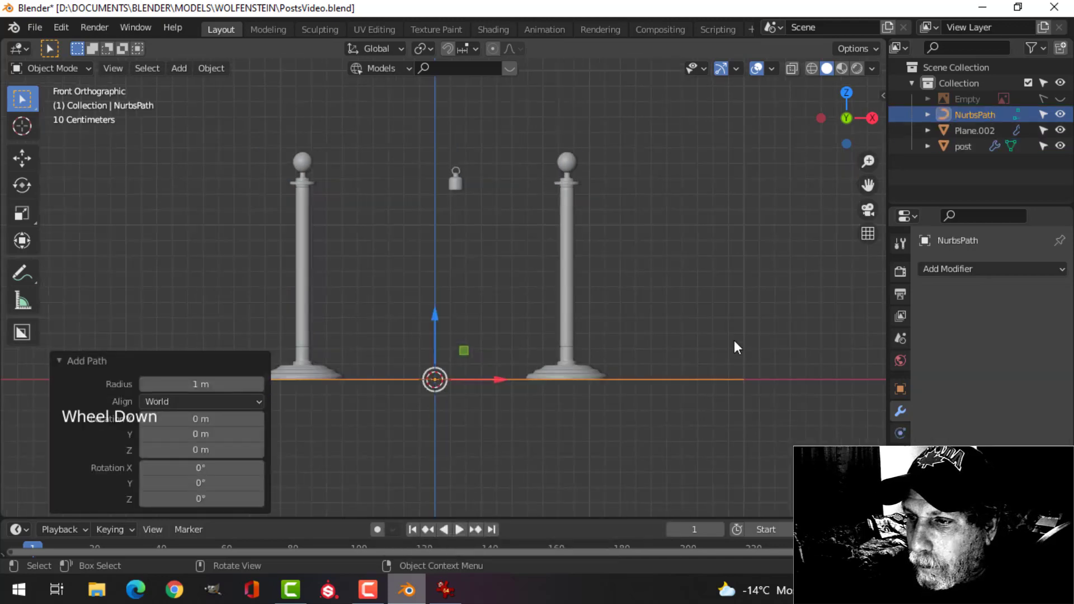
key("Tab")
key("s")
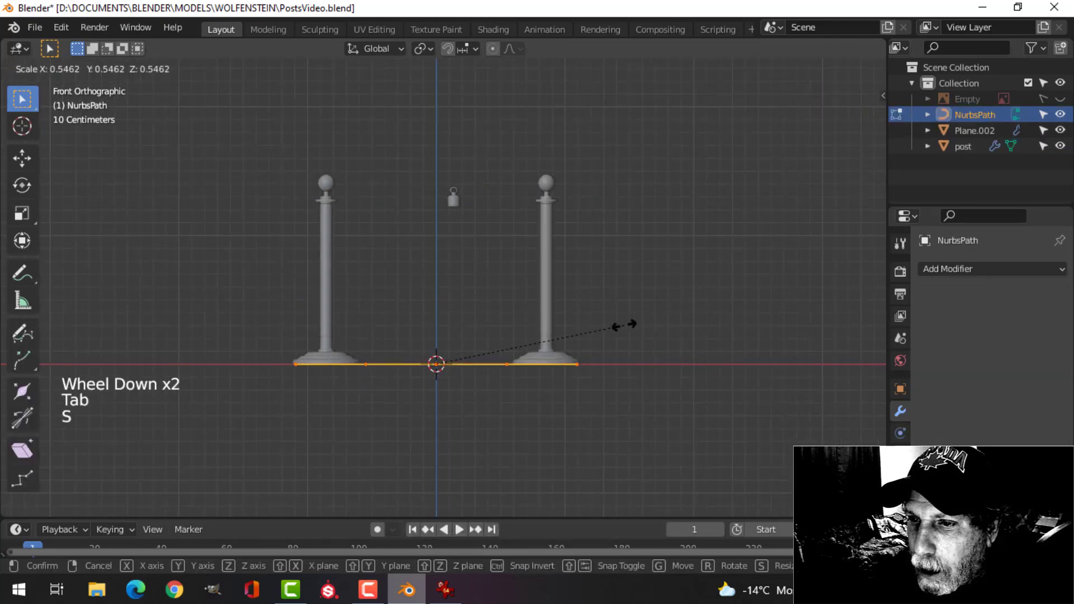
left_click(575, 325)
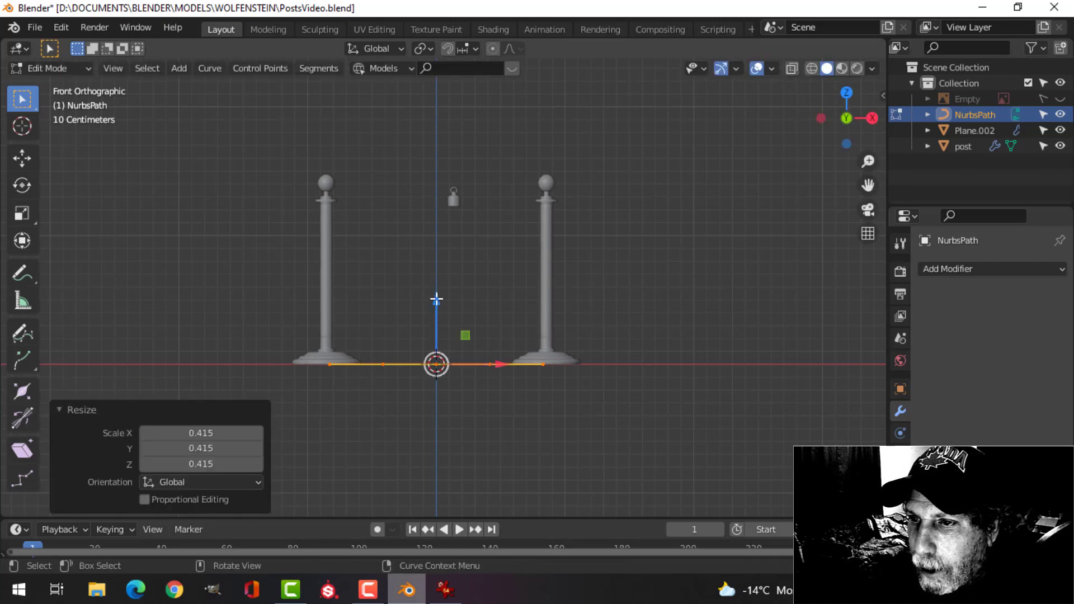
Raise the path curve's points 1.2637 m along Z and scale them down slightly so the ends sit just inside the posts
left_click_drag(436, 300, 445, 133)
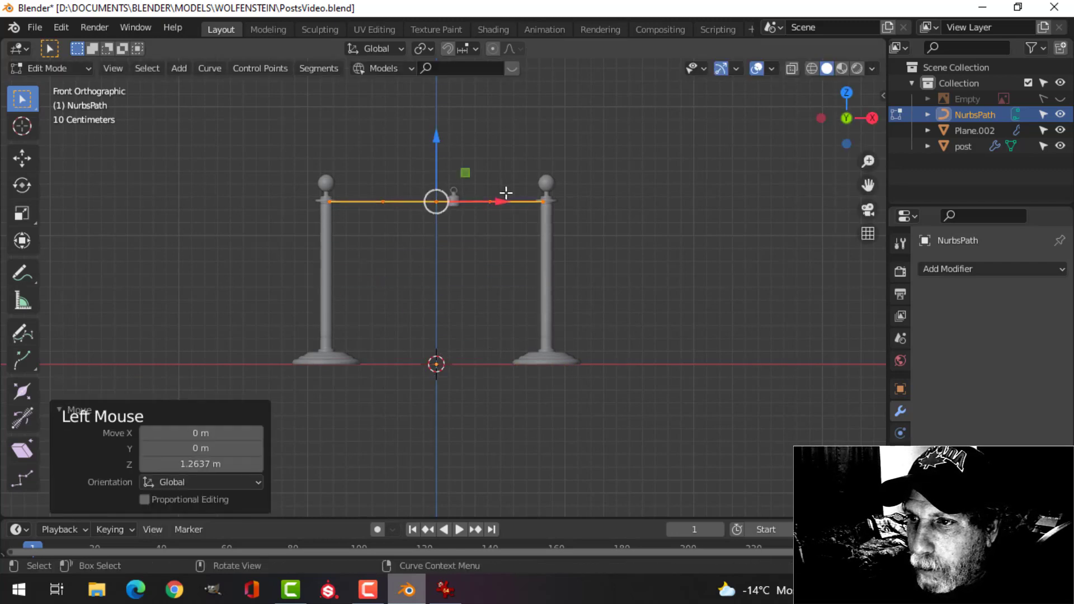
scroll(505, 192, "up", 4)
middle_click_drag(506, 266, 458, 240, "shift")
key("s")
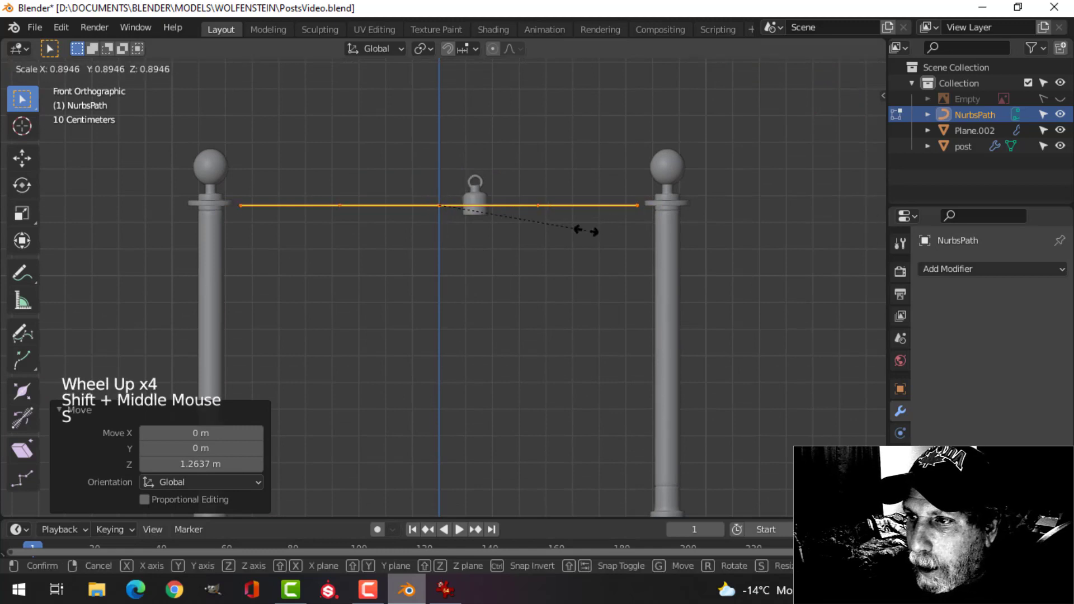
left_click(590, 229)
Pull the path's three middle control points straight down so the curve sags between the posts like a hanging rope
key("alt+a")
left_click(440, 205)
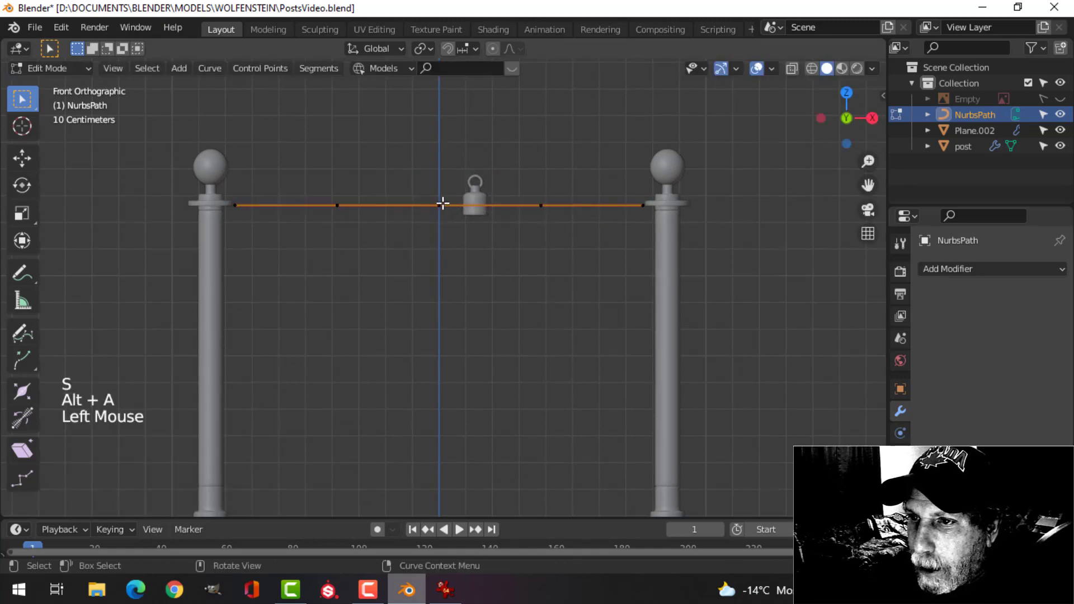
left_click(337, 206, "shift")
left_click(530, 314, "shift")
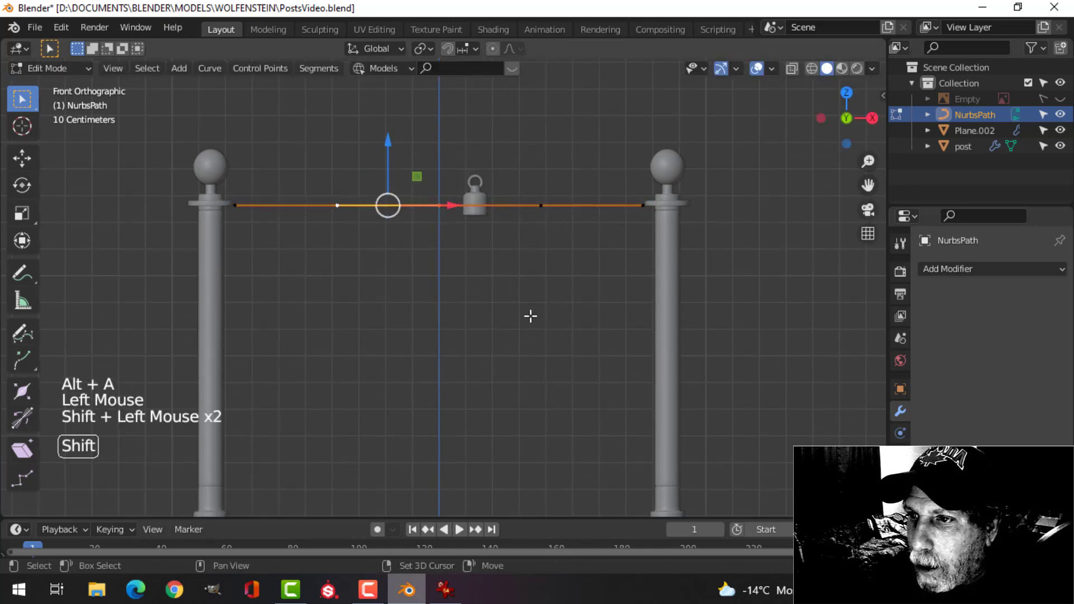
left_click(542, 206, "shift")
scroll(553, 304, "down", 2)
scroll(552, 303, "down", 1)
middle_click_drag(518, 277, 505, 242, "shift")
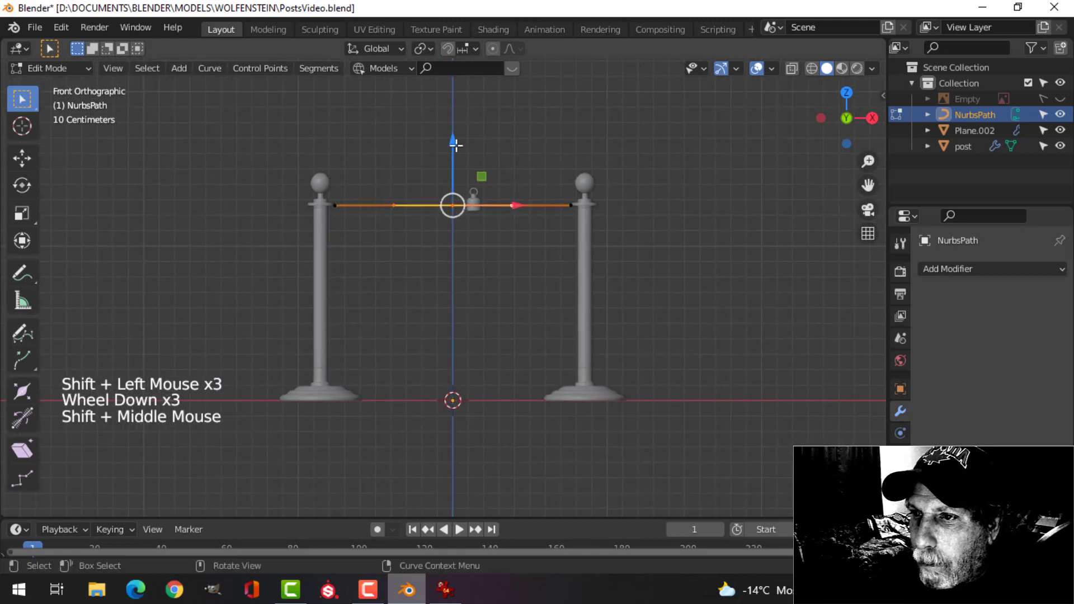
left_click_drag(454, 144, 481, 302)
key("Tab")
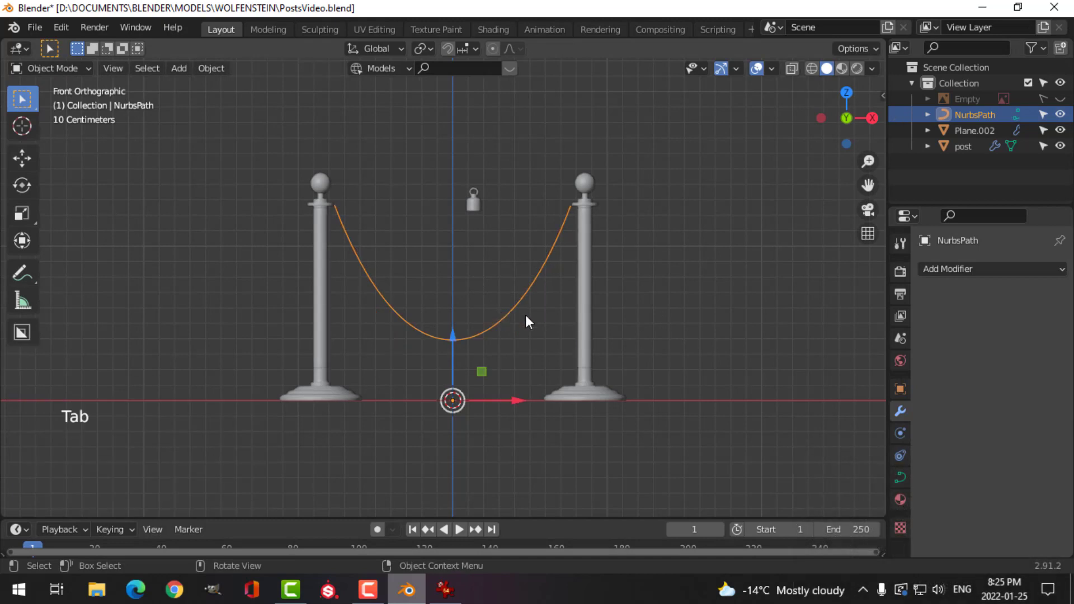
Give the rope curve a round bevel with a depth of 0.038 m
left_click(901, 475)
scroll(949, 426, "down", 6)
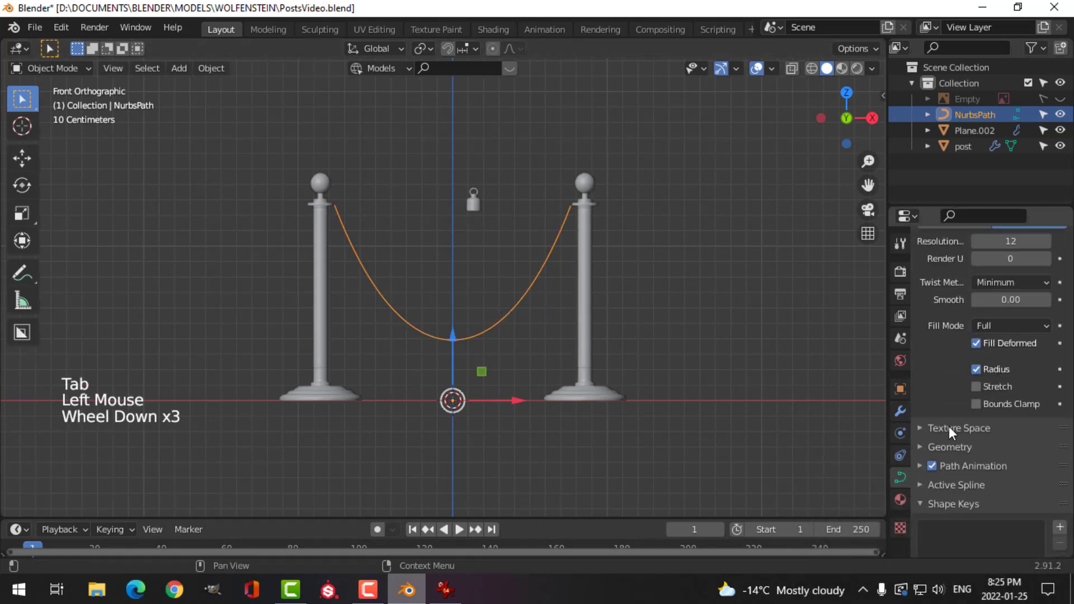
left_click(929, 399)
scroll(964, 415, "down", 6)
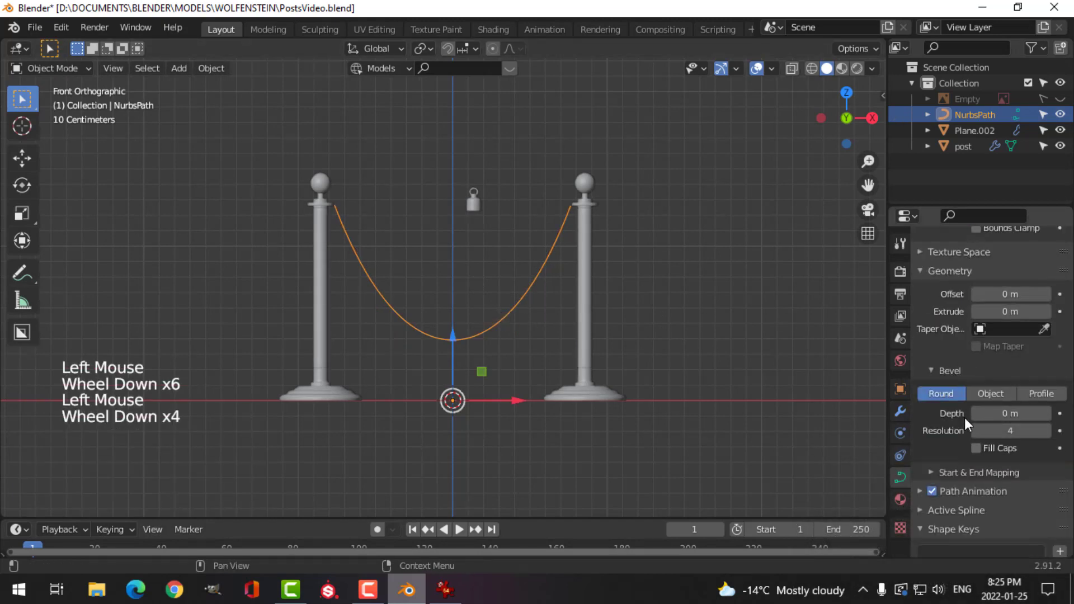
left_click_drag(1002, 351, 1011, 350, "shift")
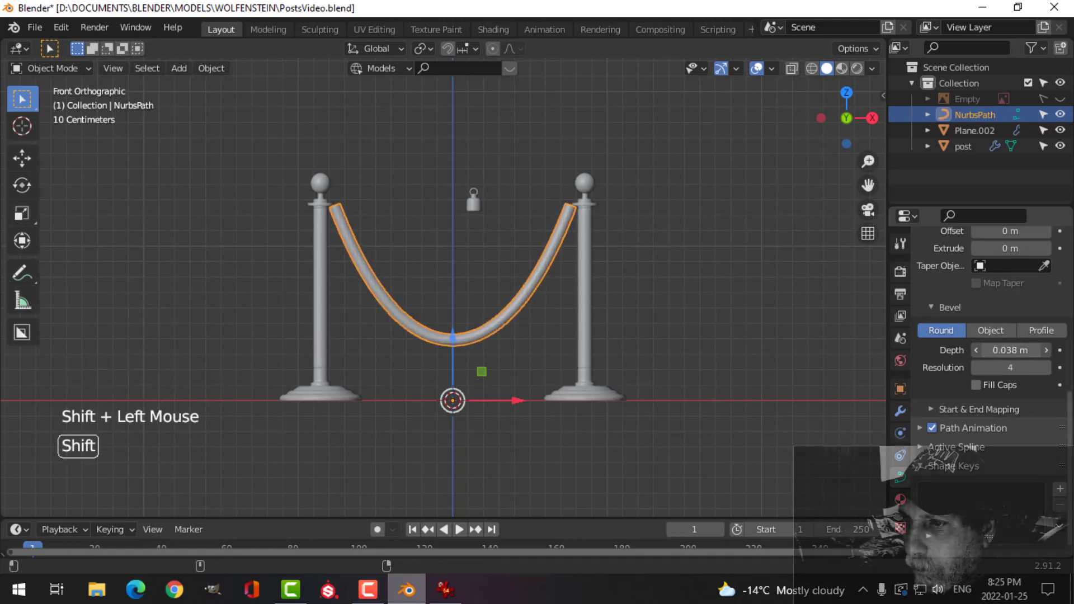
Show the reference image, move it -0.84346 m along X to compare the rope, then lock its selection and hide it again
left_click(1060, 99)
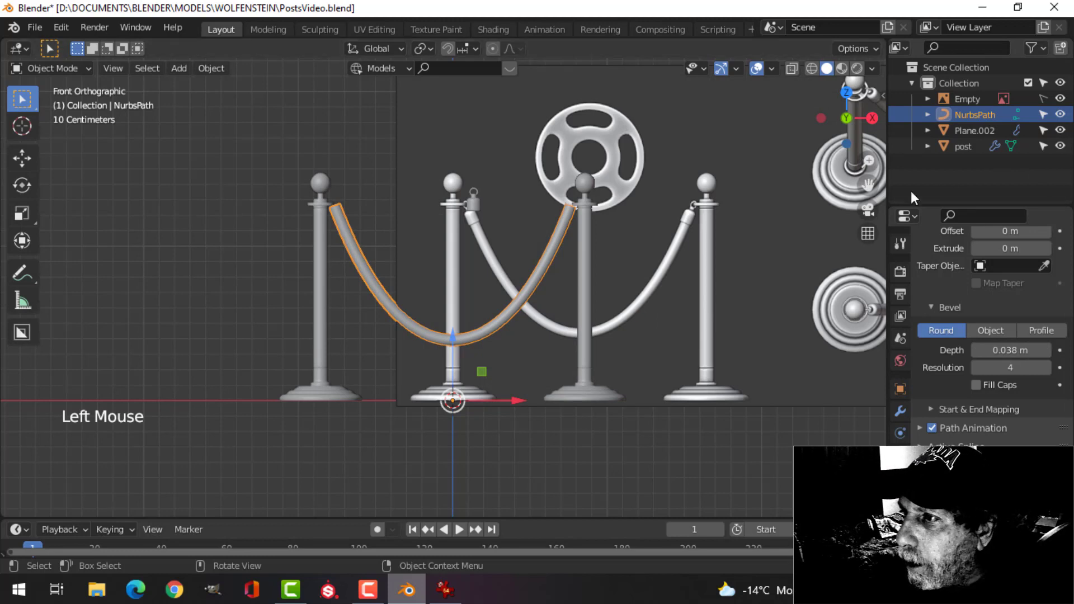
left_click(1043, 99)
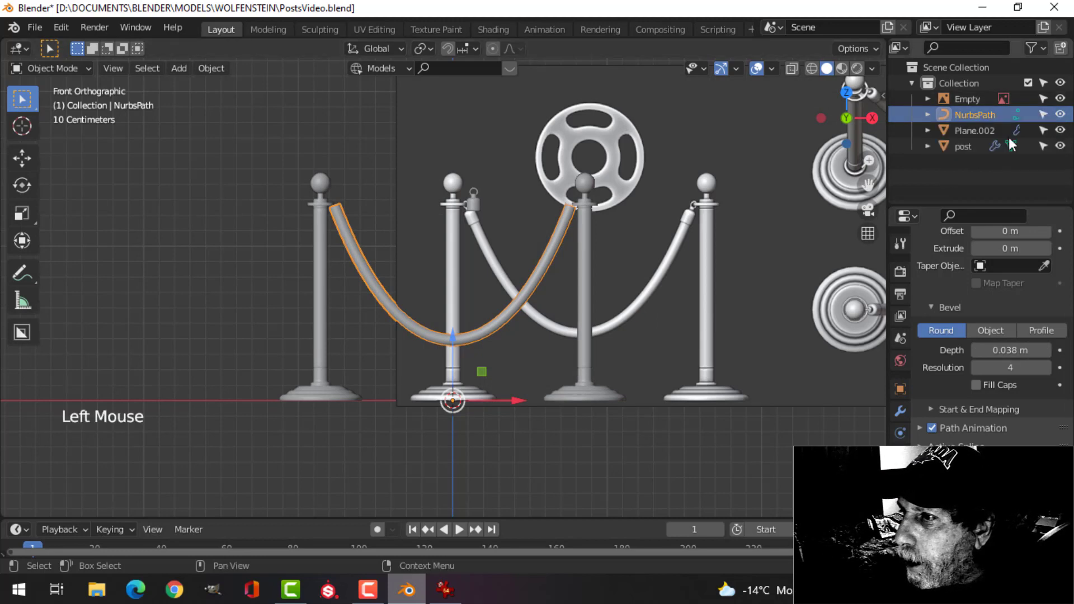
left_click(799, 249)
left_click_drag(848, 238, 712, 263)
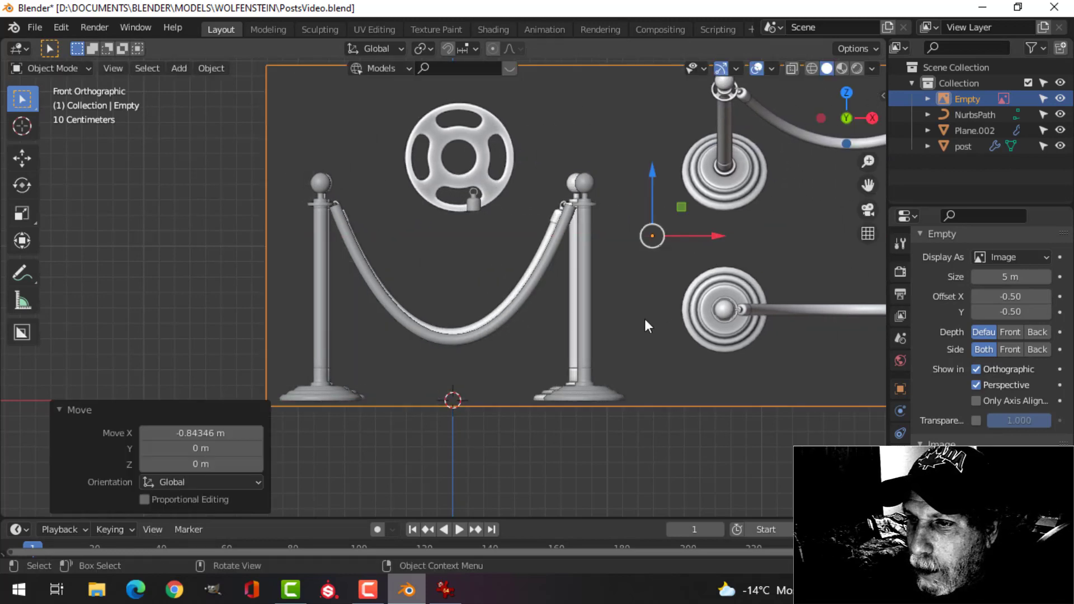
left_click(1043, 104)
left_click(1061, 99)
Snap the 3D cursor to the rope curve's end point beside the left post
scroll(521, 230, "up", 3)
middle_click_drag(520, 230, 529, 264, "shift")
scroll(493, 294, "up", 3)
scroll(483, 292, "down", 2)
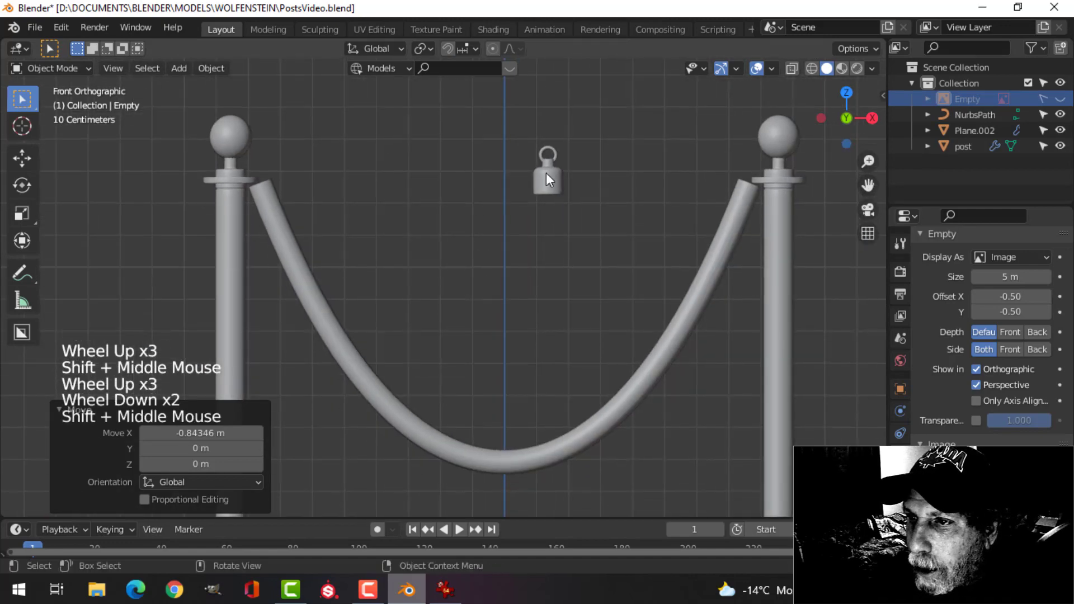
left_click(546, 174)
middle_click_drag(369, 269, 437, 257, "shift")
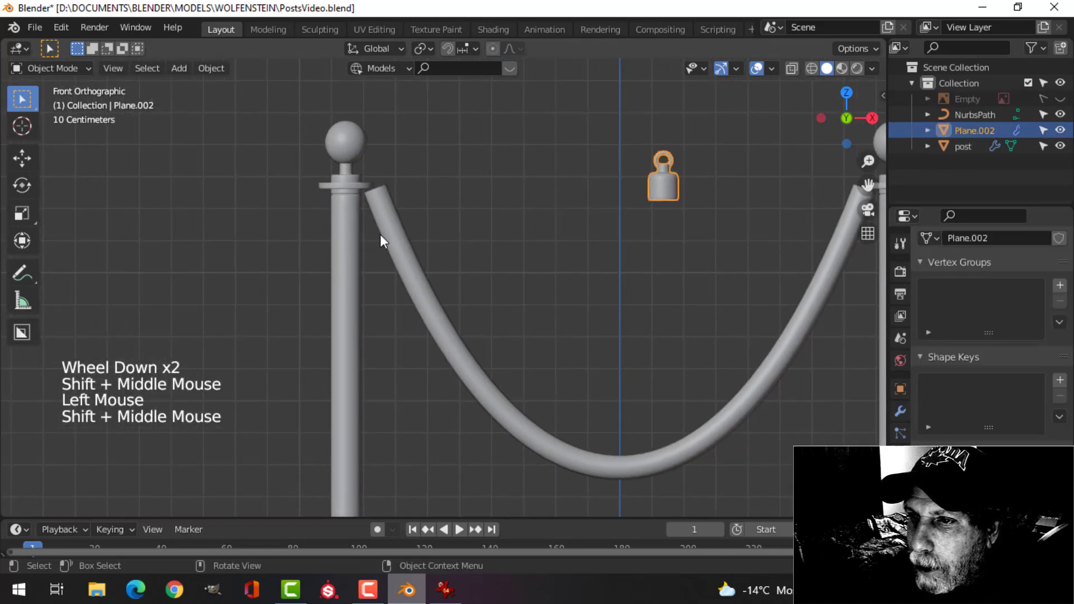
scroll(459, 239, "down", 3)
left_click(594, 385)
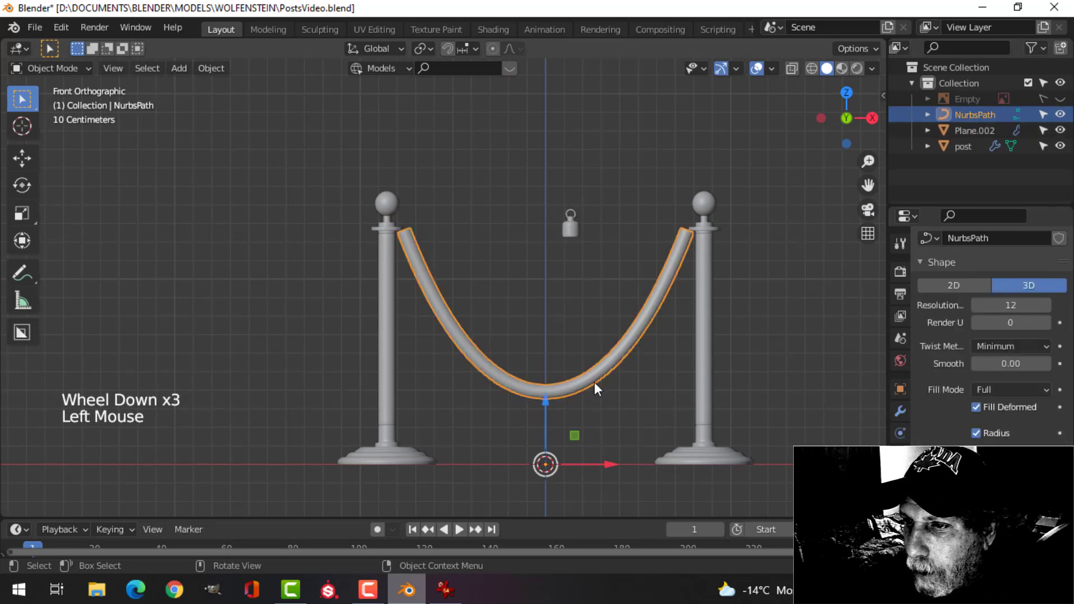
scroll(515, 283, "up", 3)
middle_click_drag(456, 263, 492, 317, "shift")
scroll(493, 318, "up", 3)
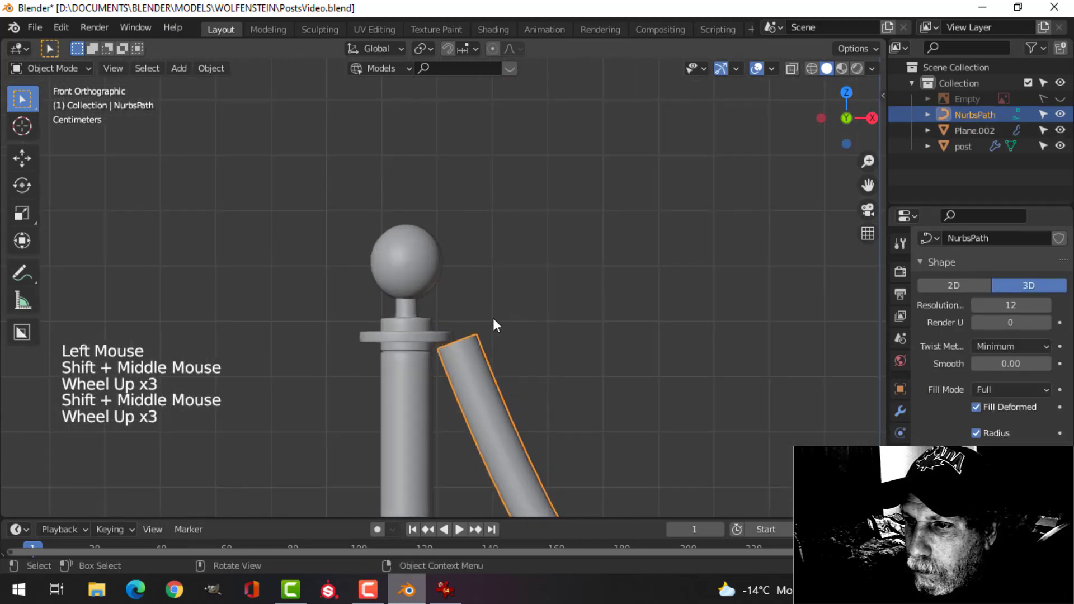
key("Tab")
middle_click_drag(542, 348, 542, 372)
left_click(457, 342)
middle_click_drag(458, 342, 591, 340)
key("shift+s")
left_click(603, 432)
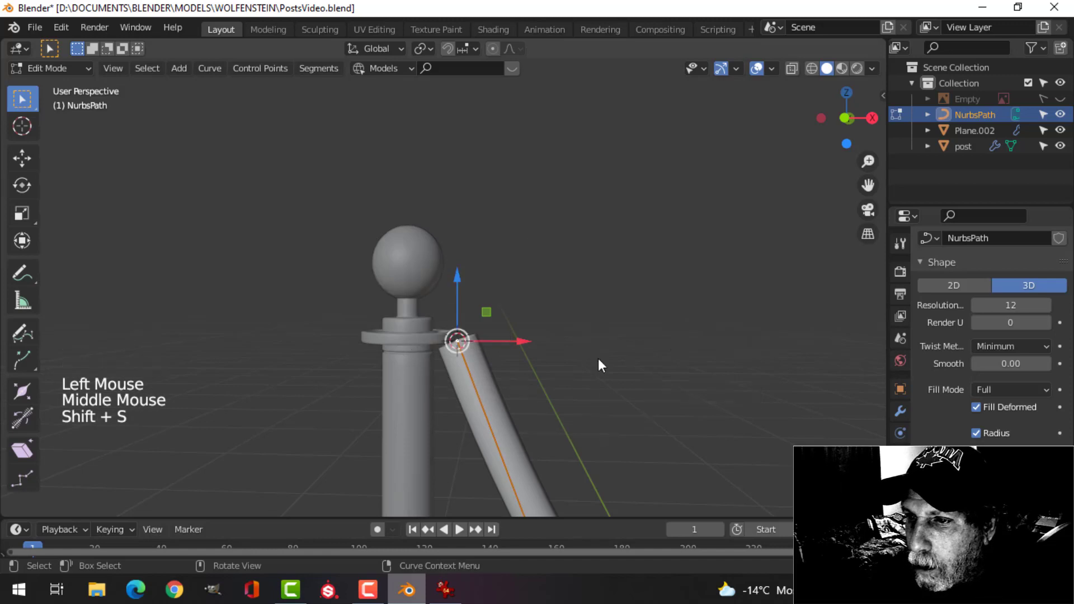
key("Tab")
In front view, set the ringed cap's origin to the 3D cursor and move its geometry to that origin at the rope end
scroll(599, 359, "down", 4)
middle_click_drag(623, 356, 488, 314, "shift")
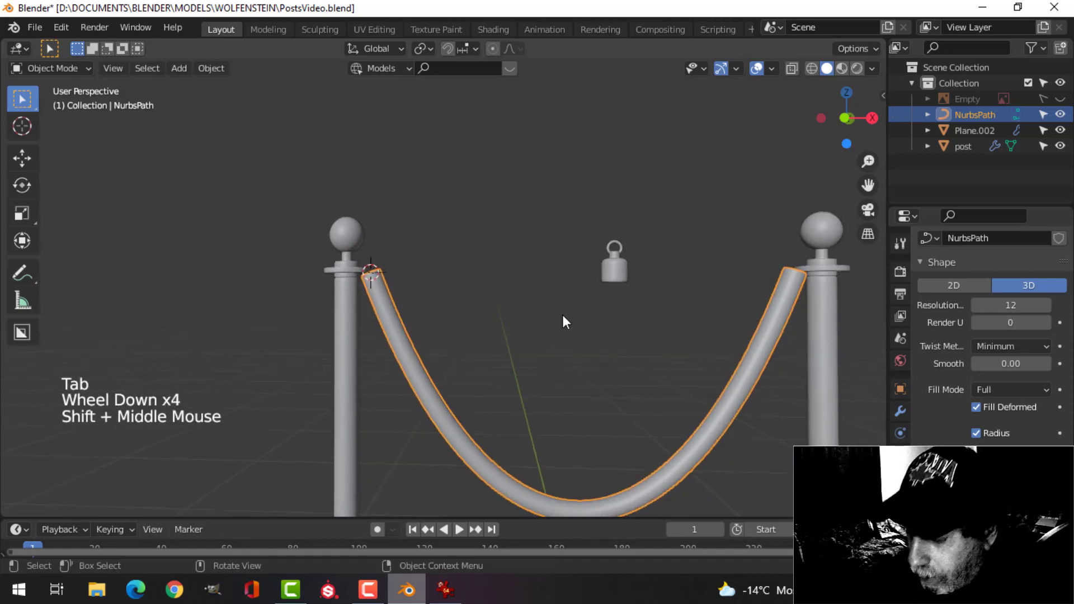
key("KP_1")
left_click(616, 273)
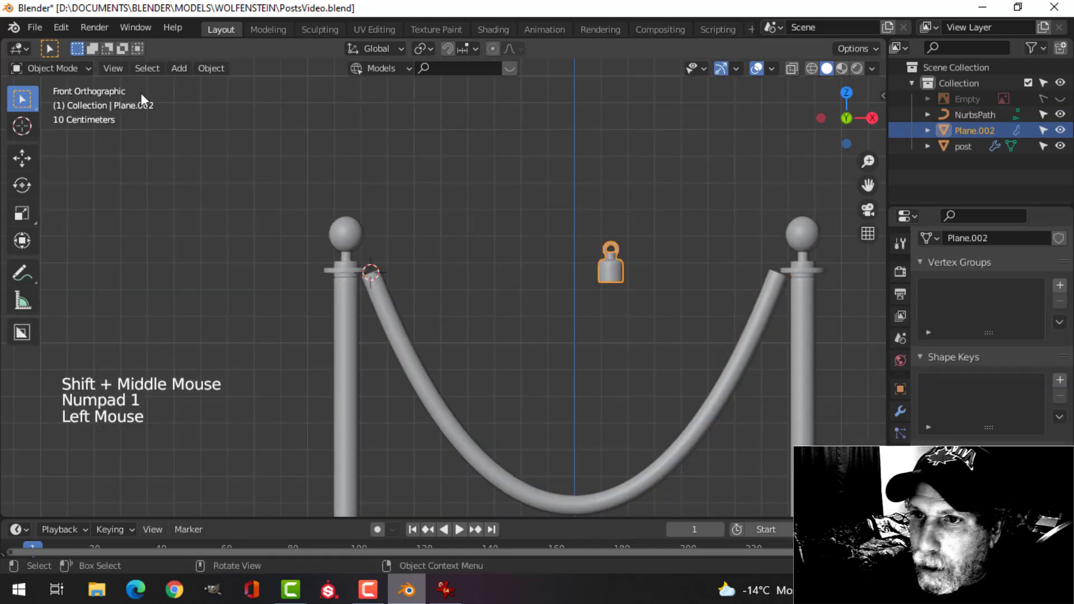
left_click(211, 68)
mouse_move(234, 104)
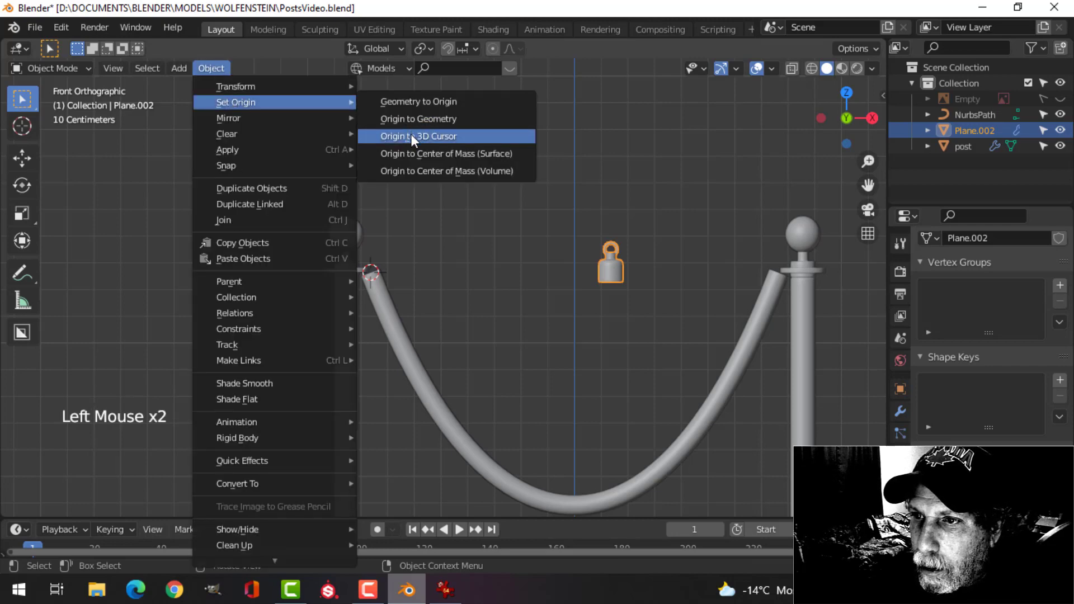
left_click(411, 134)
left_click(209, 68)
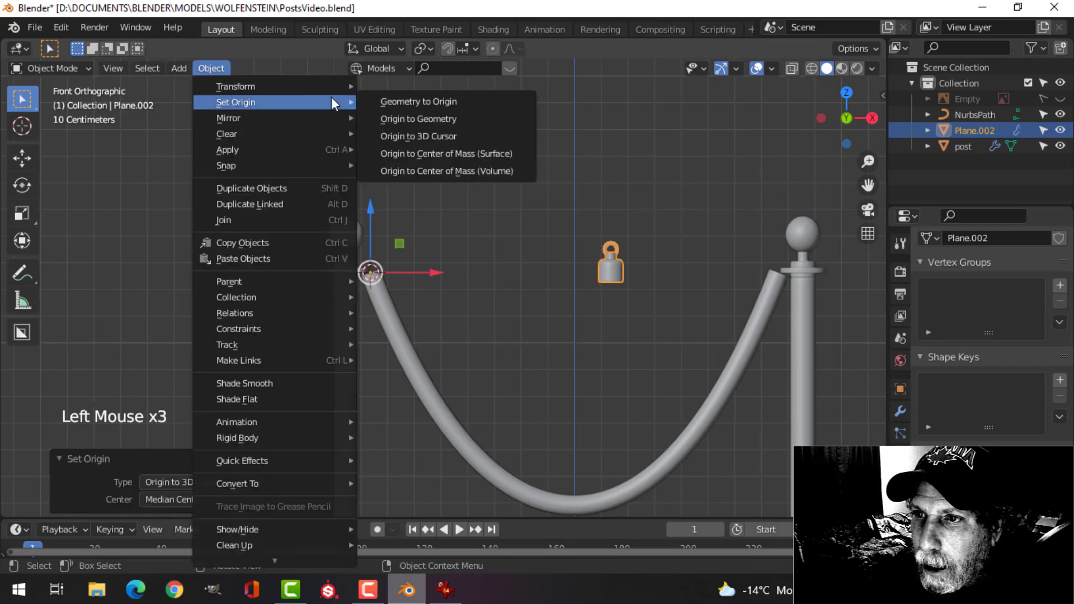
left_click(432, 100)
Rotate the ringed cap -22.2° in front view to line it up with the rope end, and check the fit
scroll(475, 264, "up", 2)
scroll(476, 264, "up", 2)
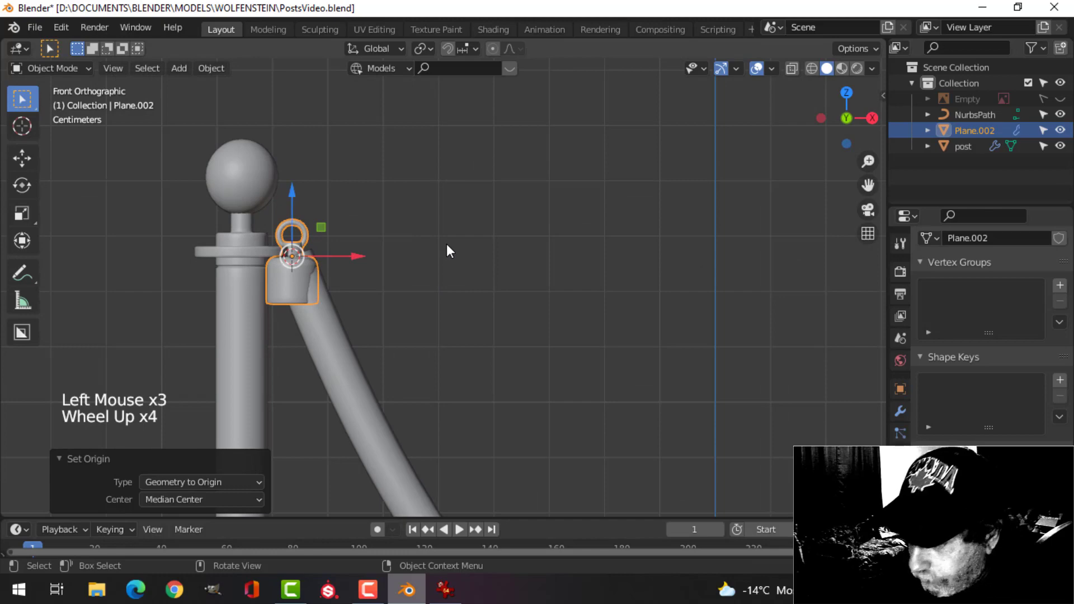
scroll(405, 264, "up", 3)
middle_click_drag(405, 264, 489, 225, "shift")
scroll(489, 227, "up", 2)
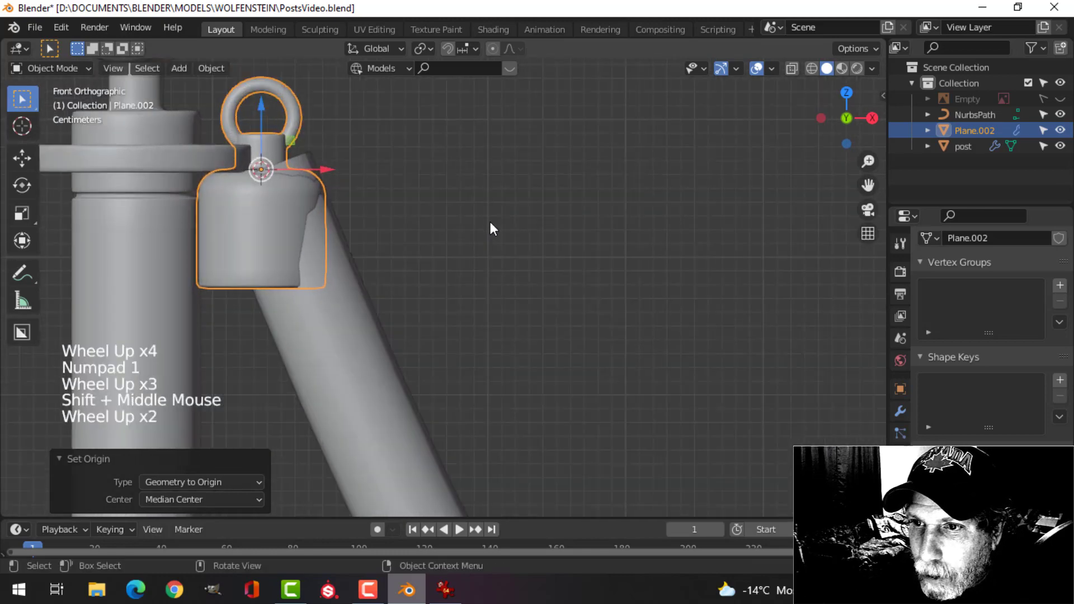
key("r")
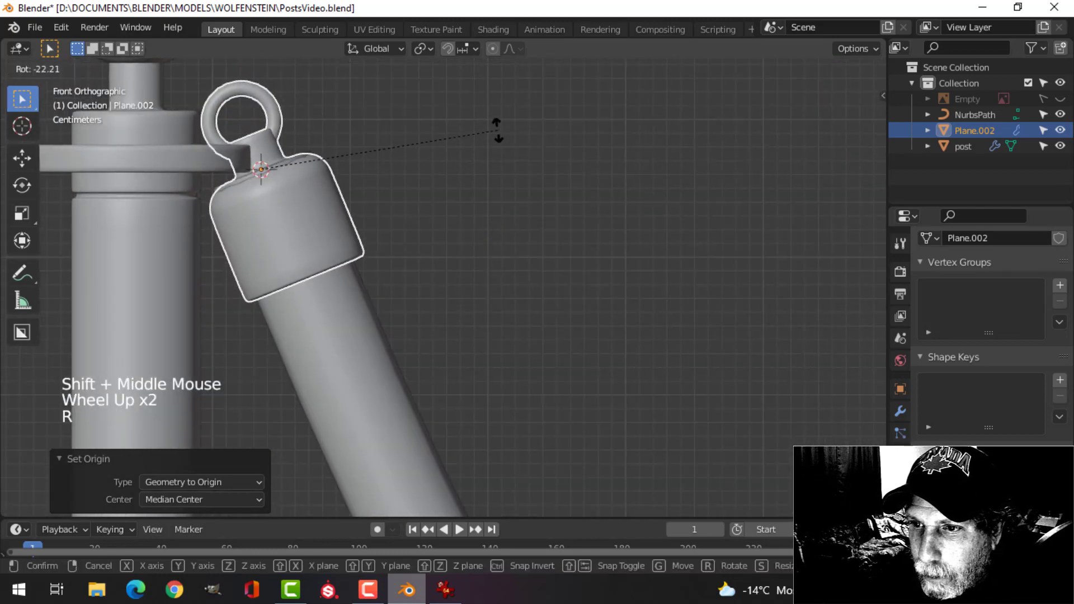
left_click(498, 130)
middle_click_drag(497, 130, 437, 224)
scroll(383, 227, "down", 2)
scroll(485, 292, "down", 1)
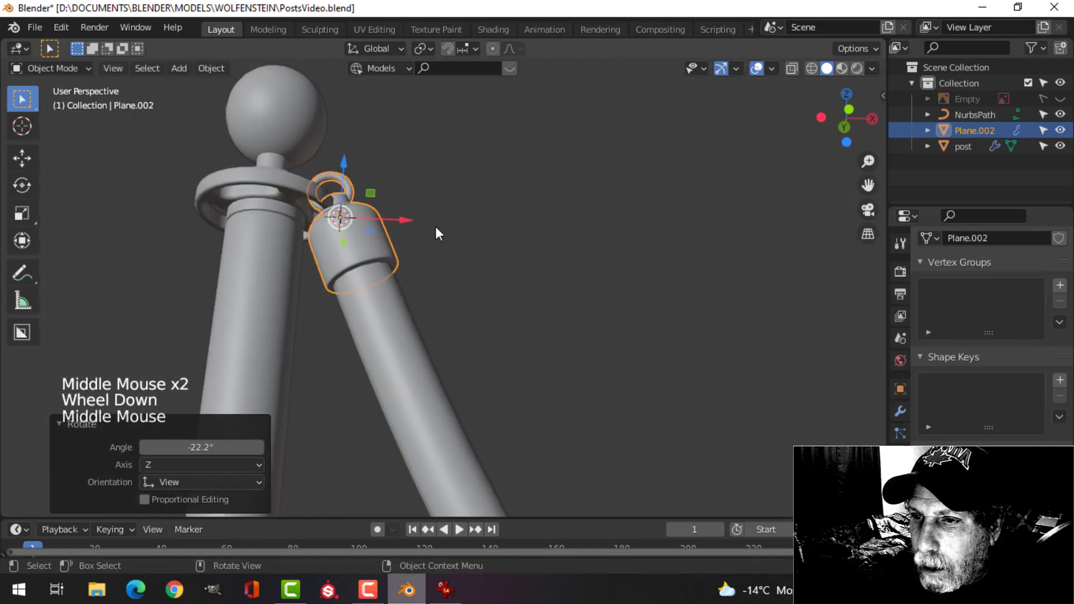
scroll(472, 279, "down", 2)
key("alt+a")
middle_click_drag(526, 305, 502, 334)
key("KP_1")
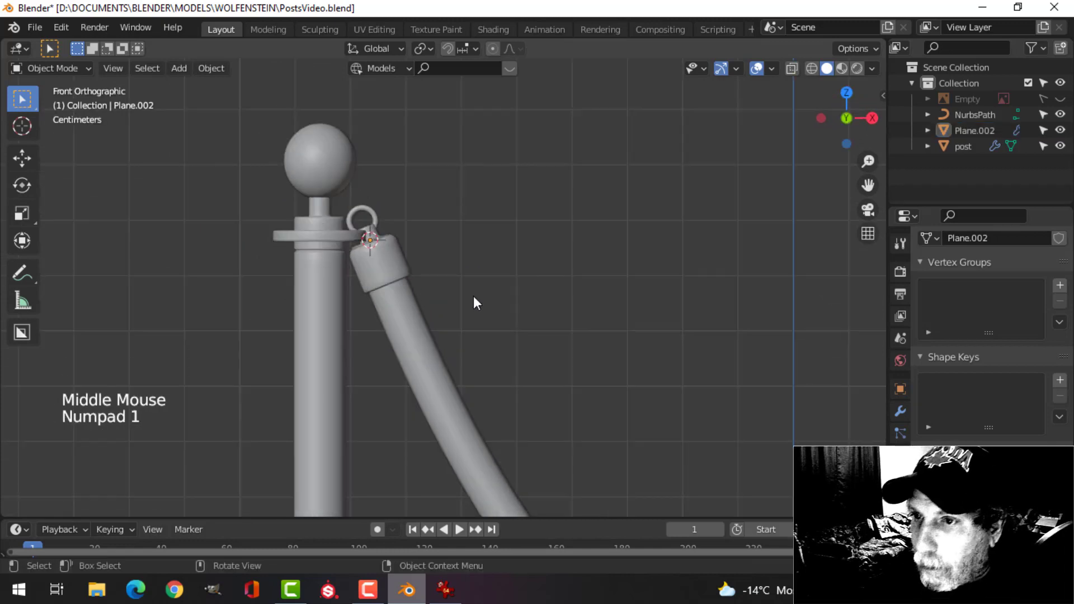
Reset the 3D cursor to the world origin and set the ringed cap's origin to it
scroll(474, 297, "down", 1)
scroll(436, 291, "down", 2)
left_click(418, 283)
scroll(533, 317, "down", 3)
middle_click_drag(533, 317, 465, 224, "shift")
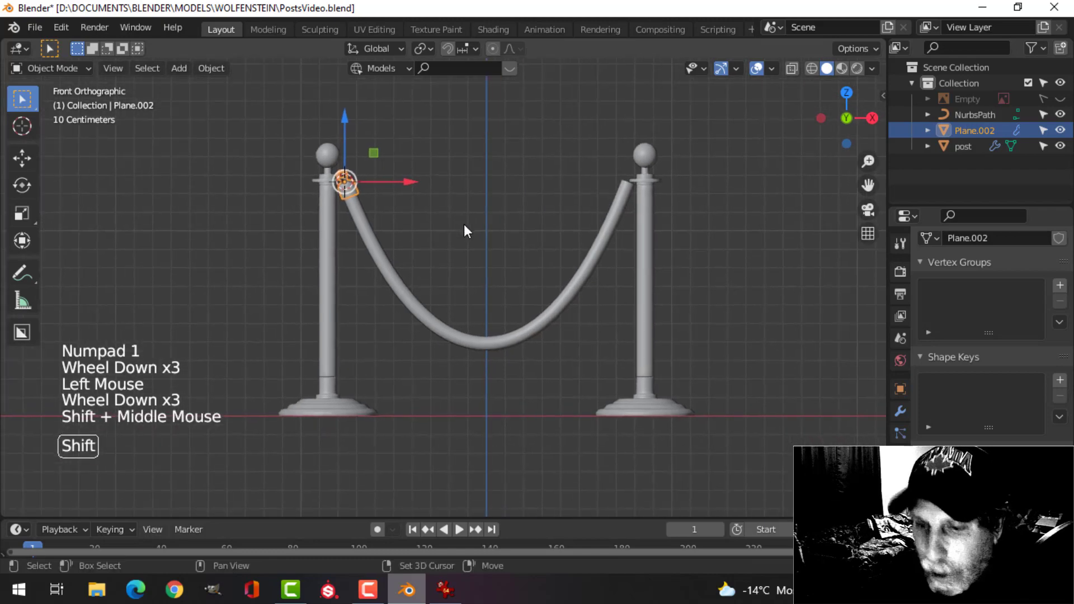
scroll(468, 227, "up", 1, "shift")
key("shift+s")
key("Escape")
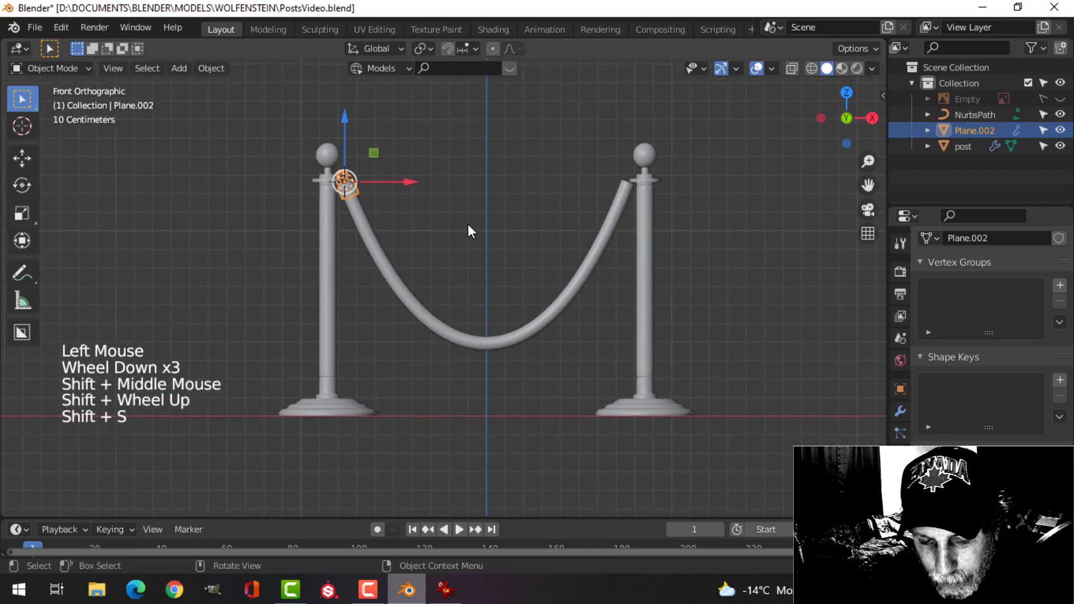
key("shift+c")
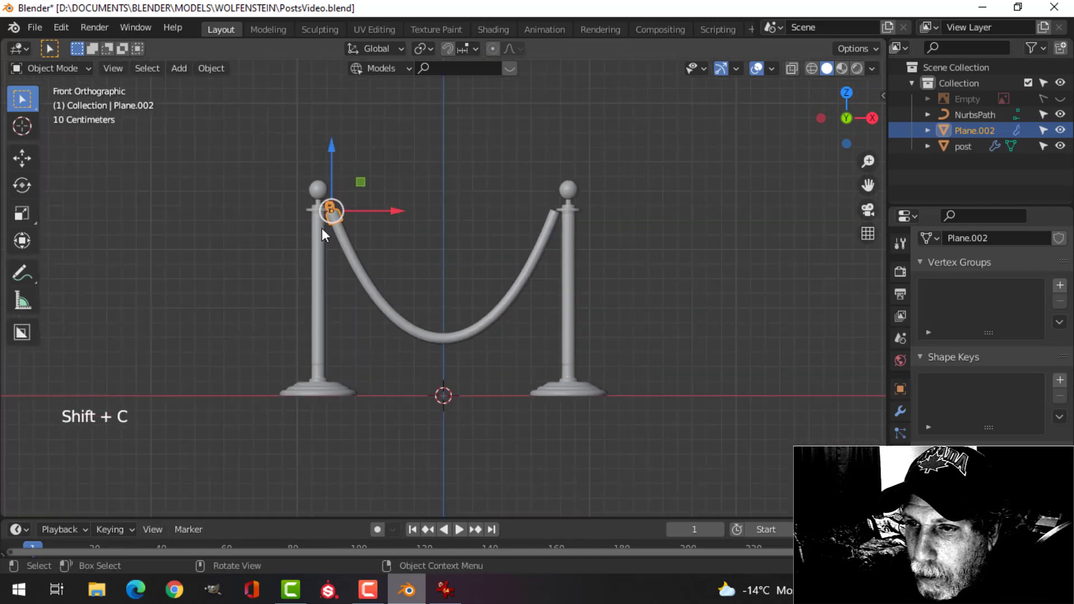
scroll(322, 229, "up", 3)
scroll(278, 194, "down", 1)
left_click(223, 69)
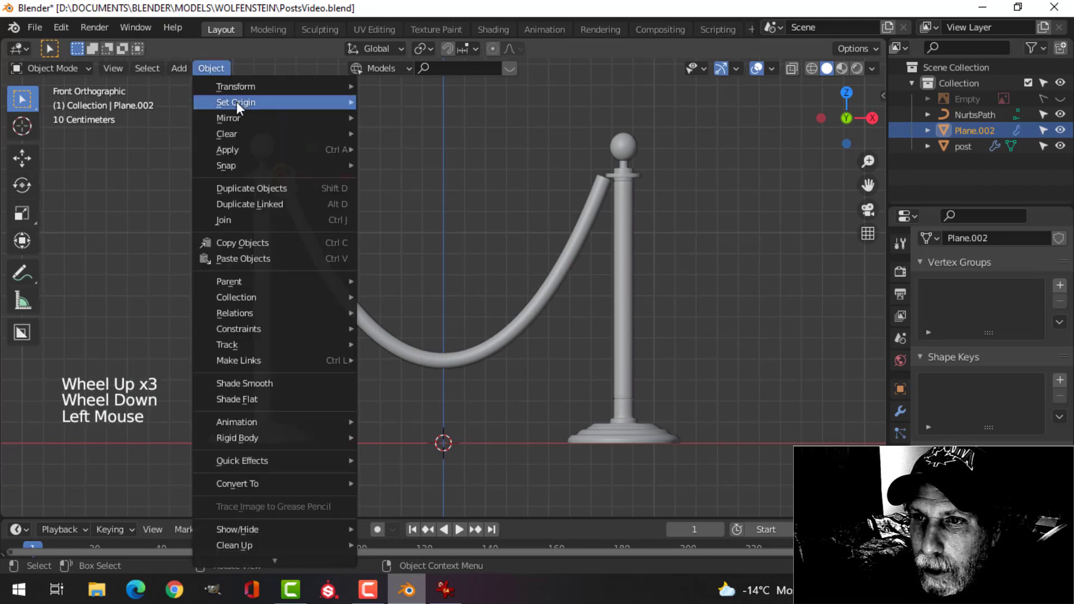
mouse_move(237, 103)
left_click(428, 136)
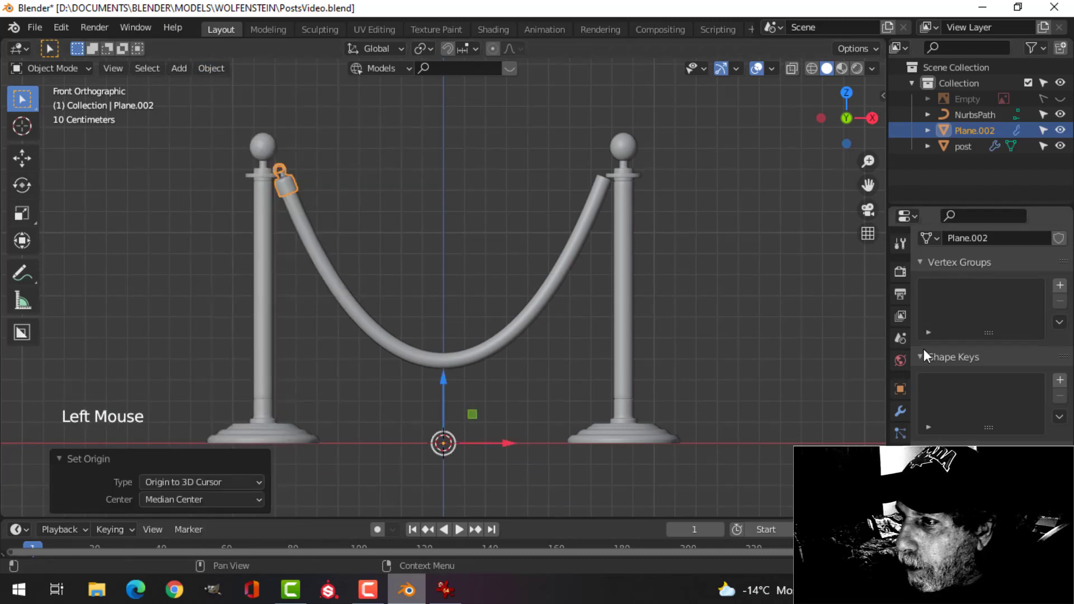
Add a Mirror modifier across X to the ringed cap and set its origin to the 3D cursor again
left_click(901, 411)
left_click(952, 270)
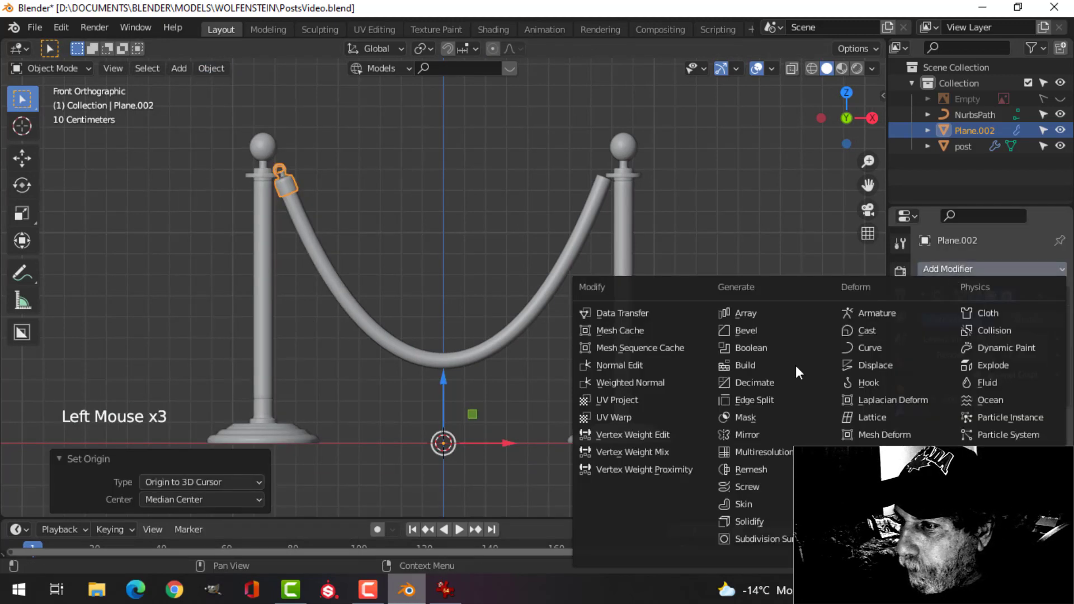
left_click(784, 435)
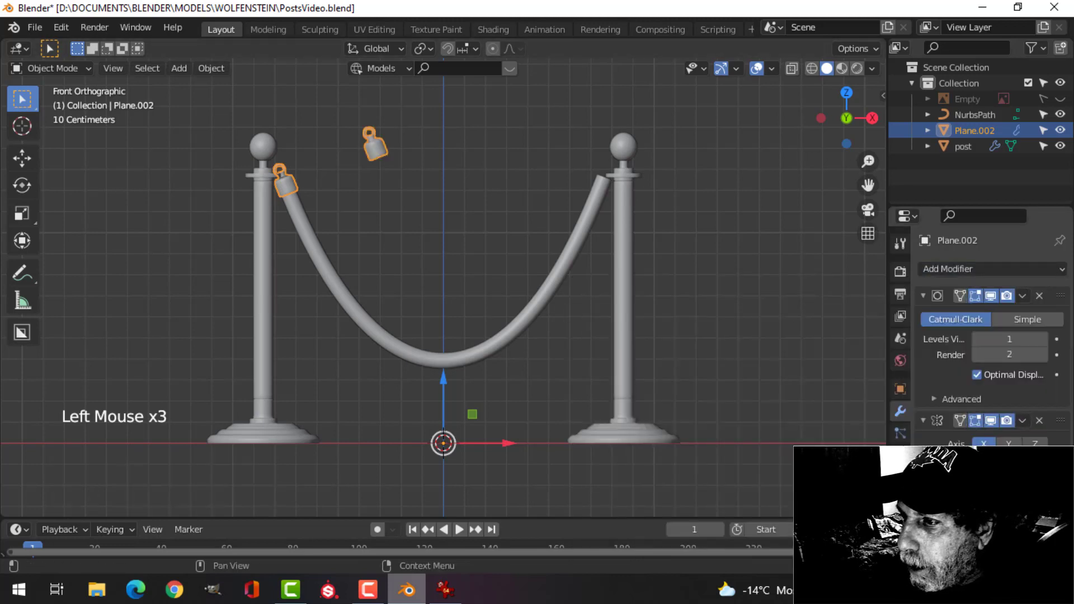
left_click(213, 69)
mouse_move(300, 102)
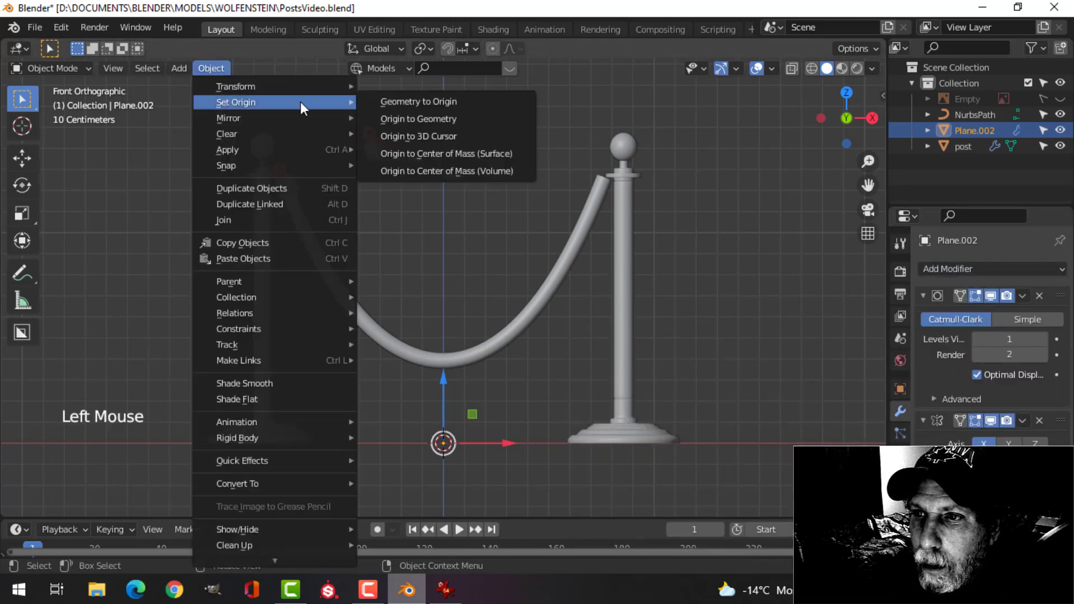
left_click(393, 137)
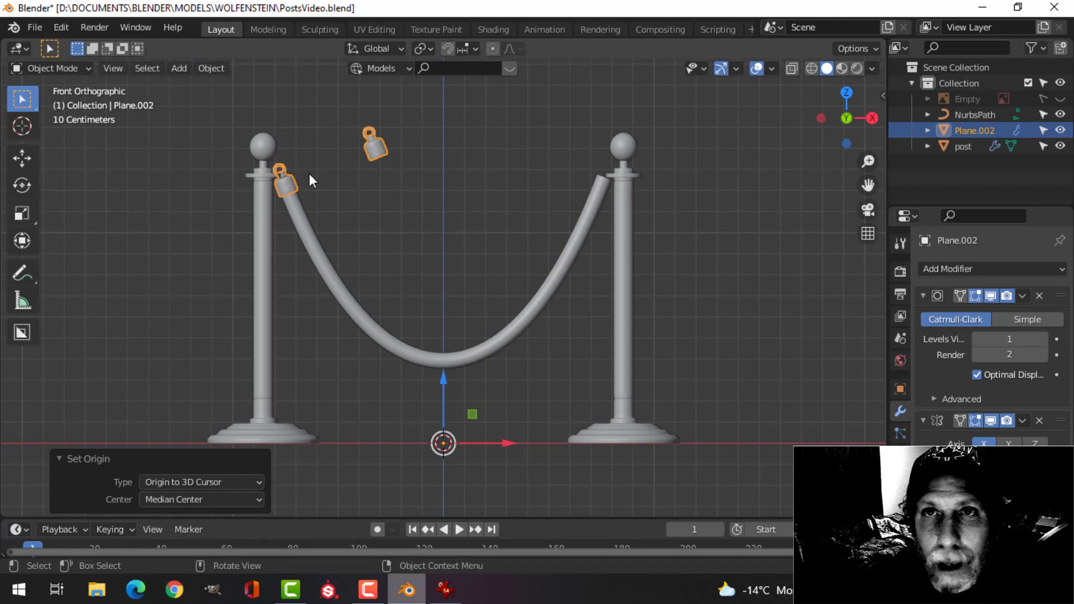
Apply the rotation of the ringed cap and deselect everything
key("ctrl+a")
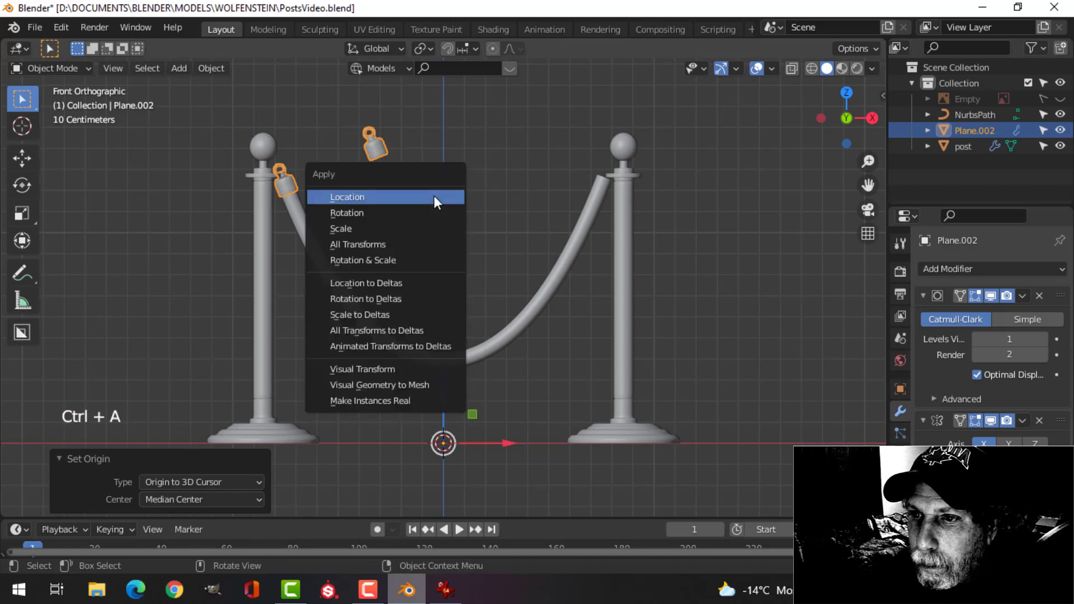
left_click(387, 216)
key("alt+a")
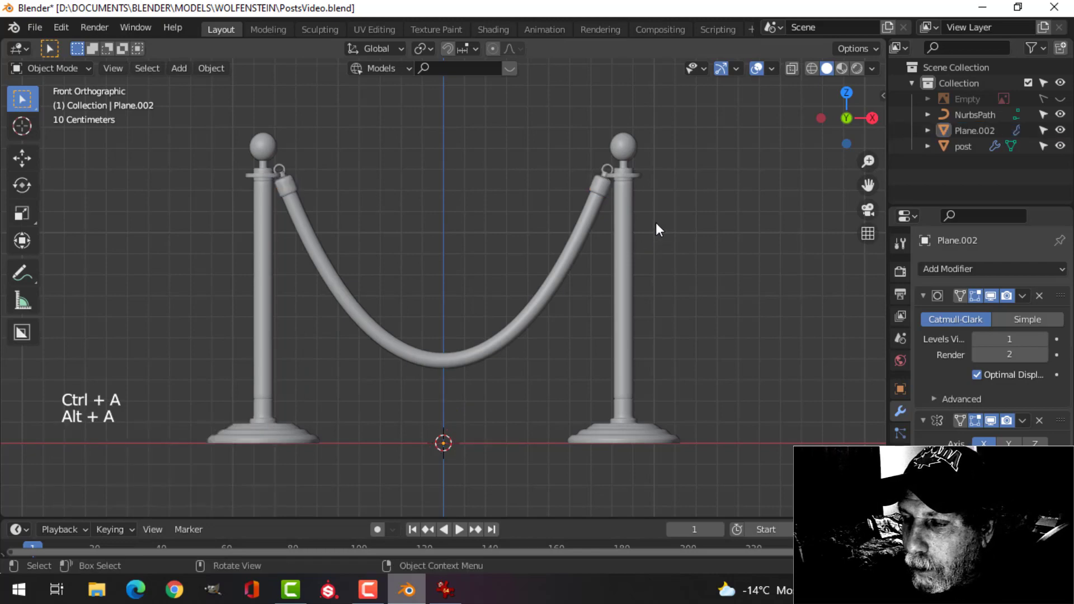
In Edit Mode, move the whole post mesh outward along X to leave a small gap between its flange and the cap ring
middle_click_drag(656, 222, 576, 253, "shift")
scroll(600, 230, "up", 2)
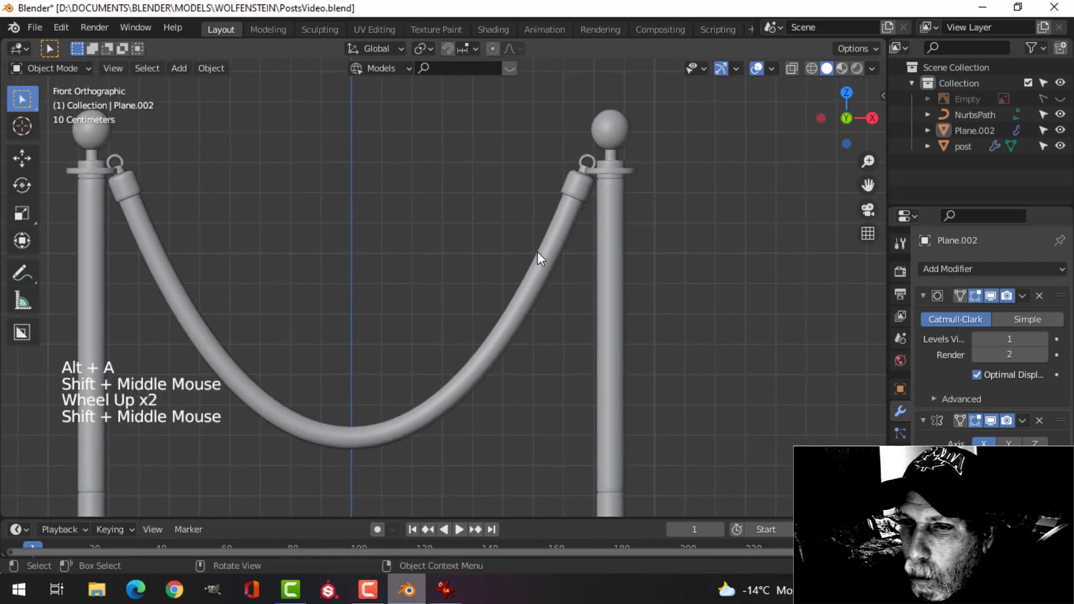
scroll(341, 244, "down", 1)
middle_click_drag(341, 244, 293, 240, "shift")
left_click(295, 243)
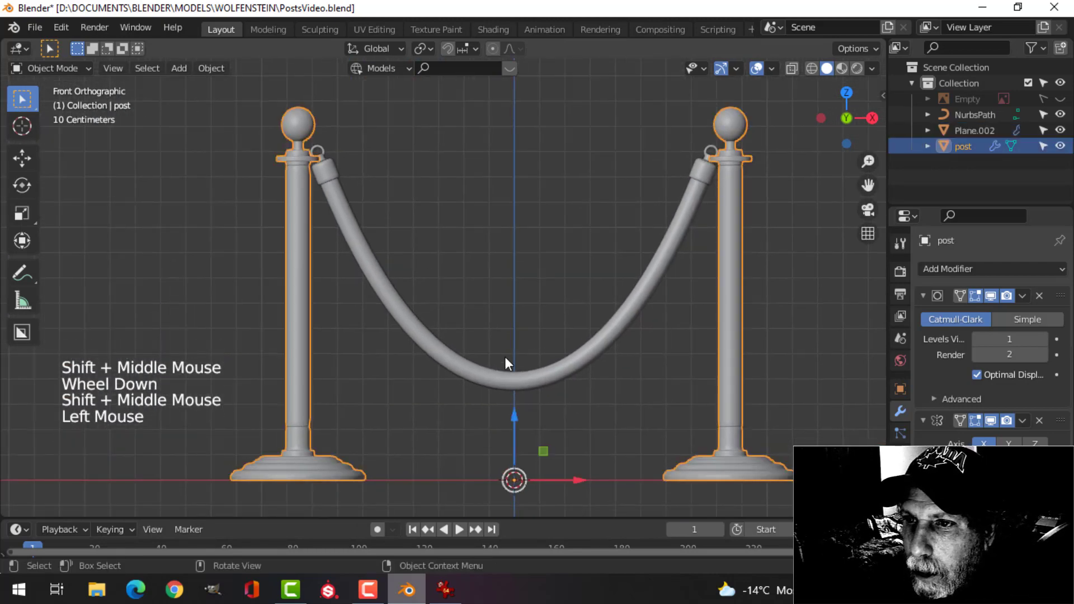
key("Tab")
key("a")
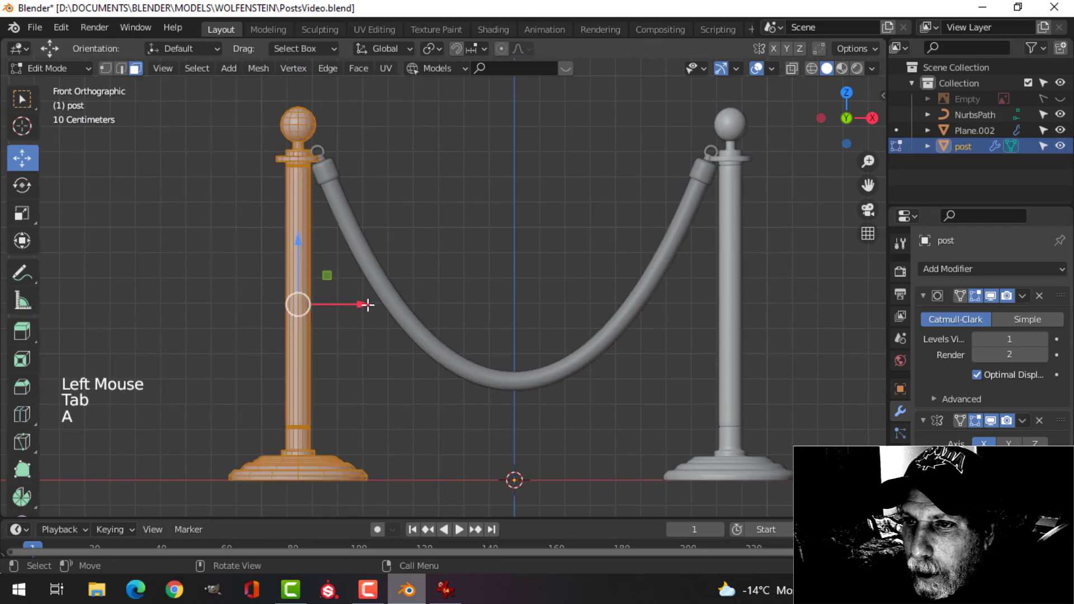
left_click_drag(368, 305, 351, 302)
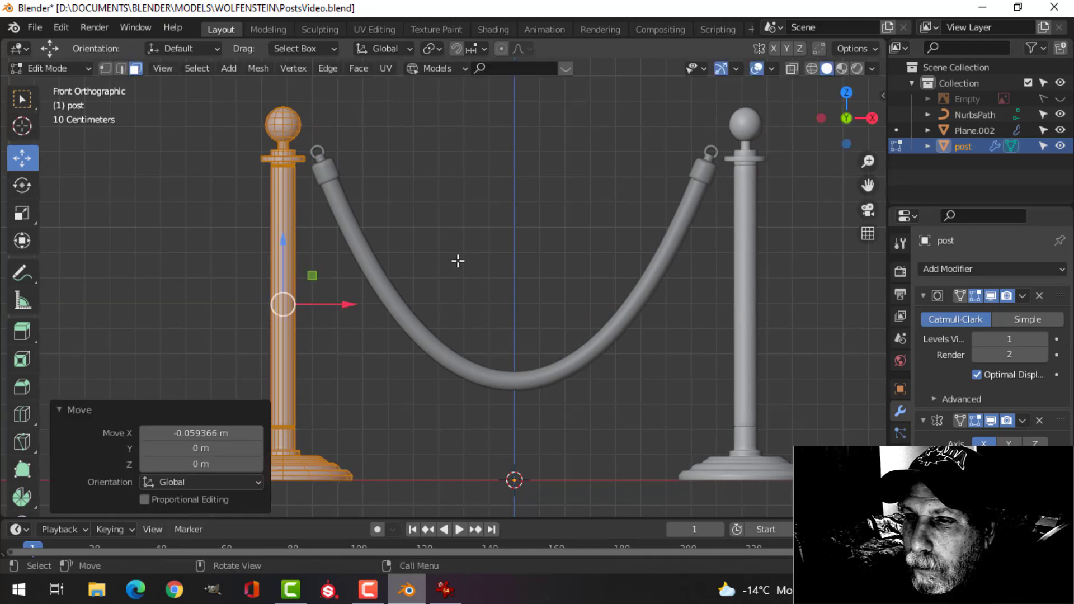
left_click_drag(348, 304, 355, 302)
key("Tab")
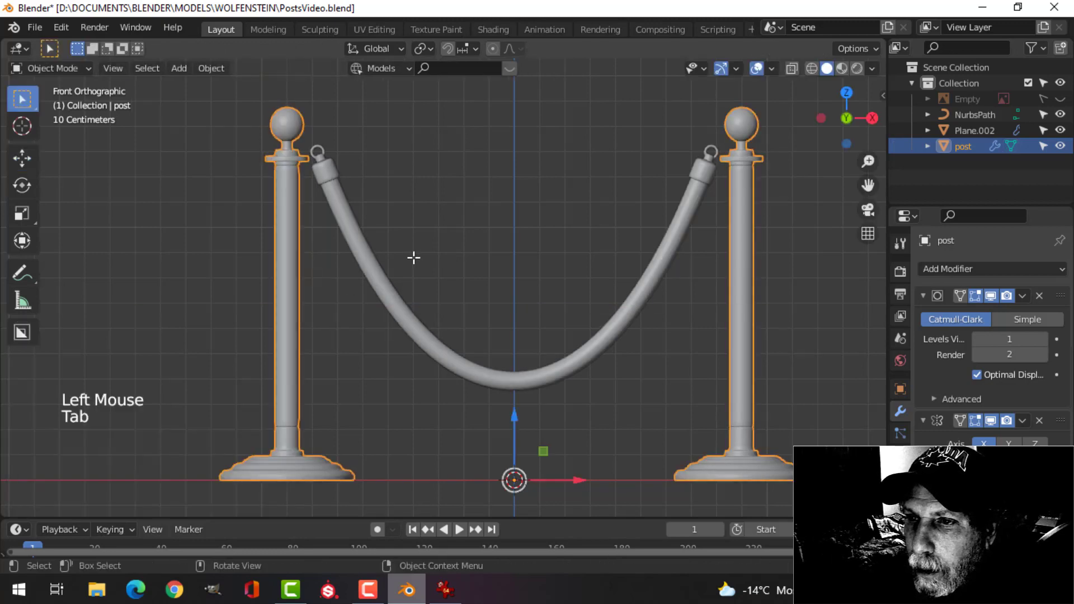
Lower the rope and its ringed caps together by about 0.034 m along Z
left_click(332, 175)
left_click(348, 214, "shift")
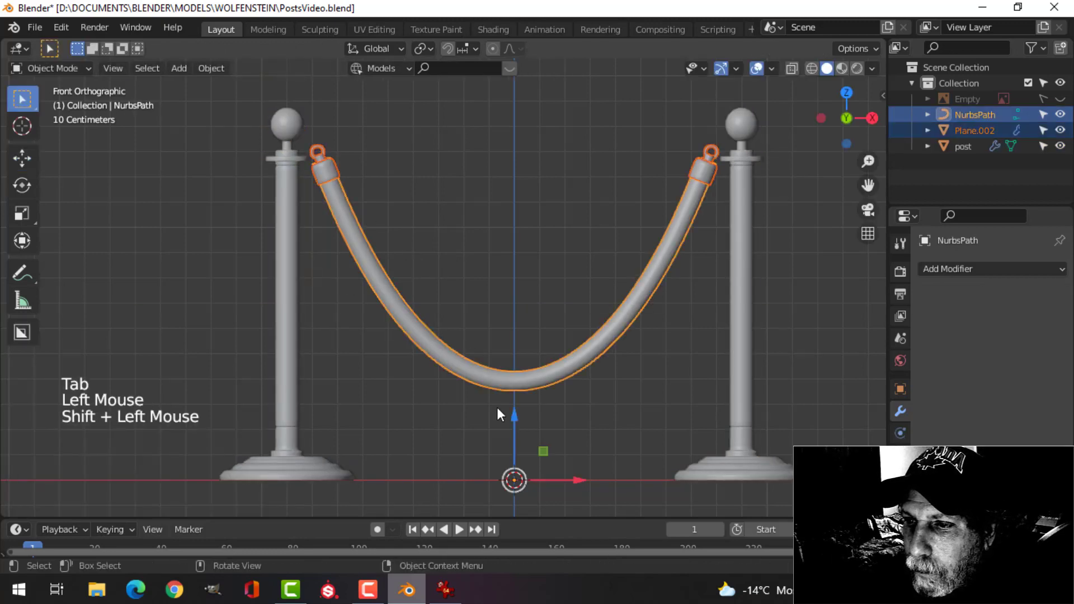
left_click_drag(514, 415, 515, 425)
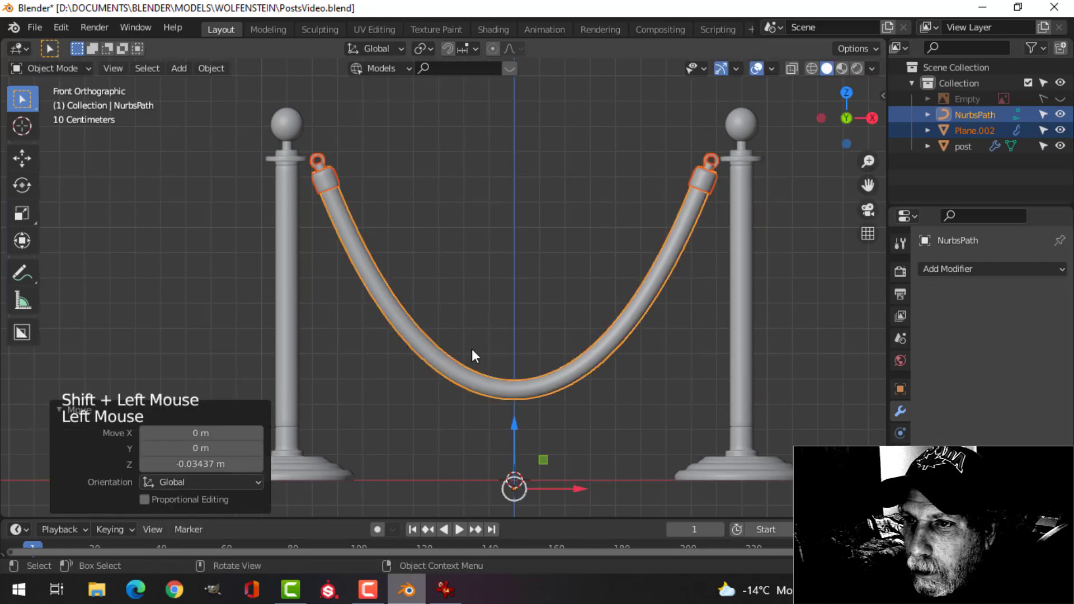
Move the whole post mesh about 0.028 m along X toward the rope so its flange overlaps the cap ring
scroll(376, 233, "up", 3)
middle_click_drag(376, 233, 497, 360, "shift")
scroll(489, 338, "up", 4)
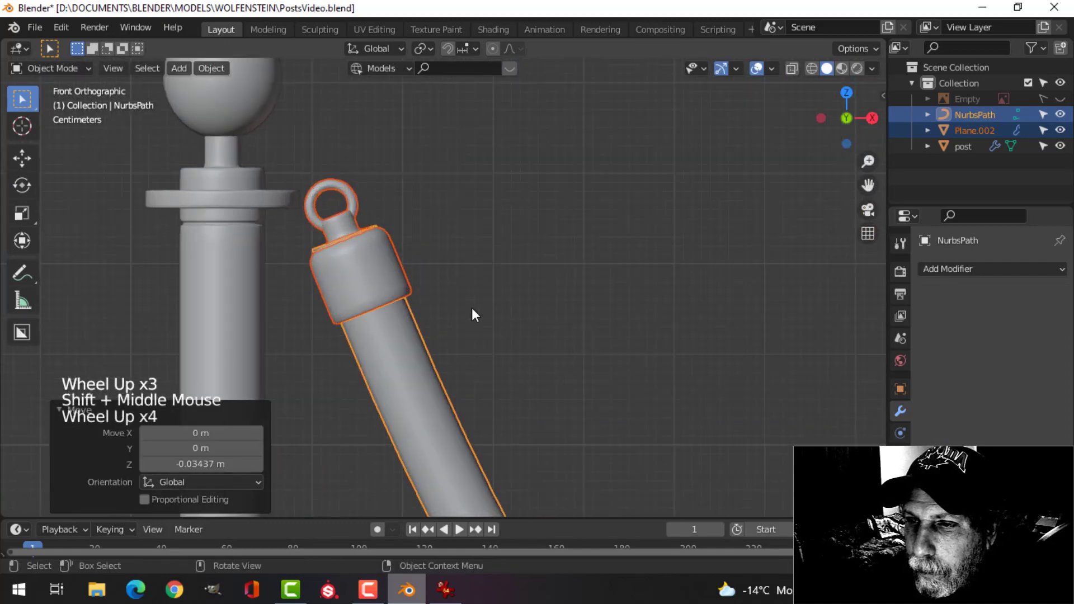
scroll(472, 311, "up", 1)
left_click(272, 269)
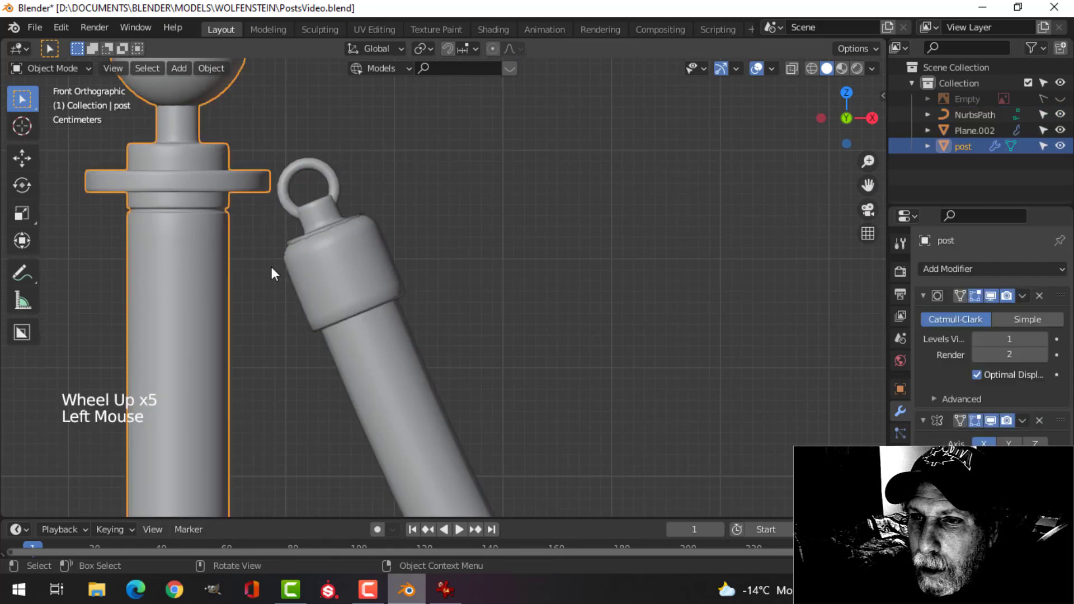
key("Tab")
key("a")
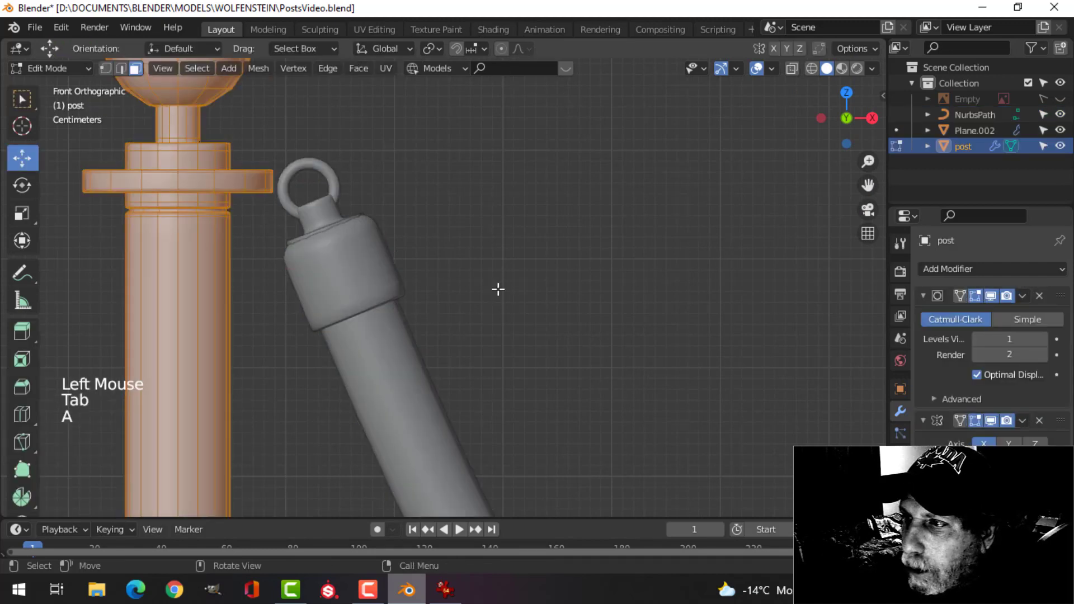
key("g")
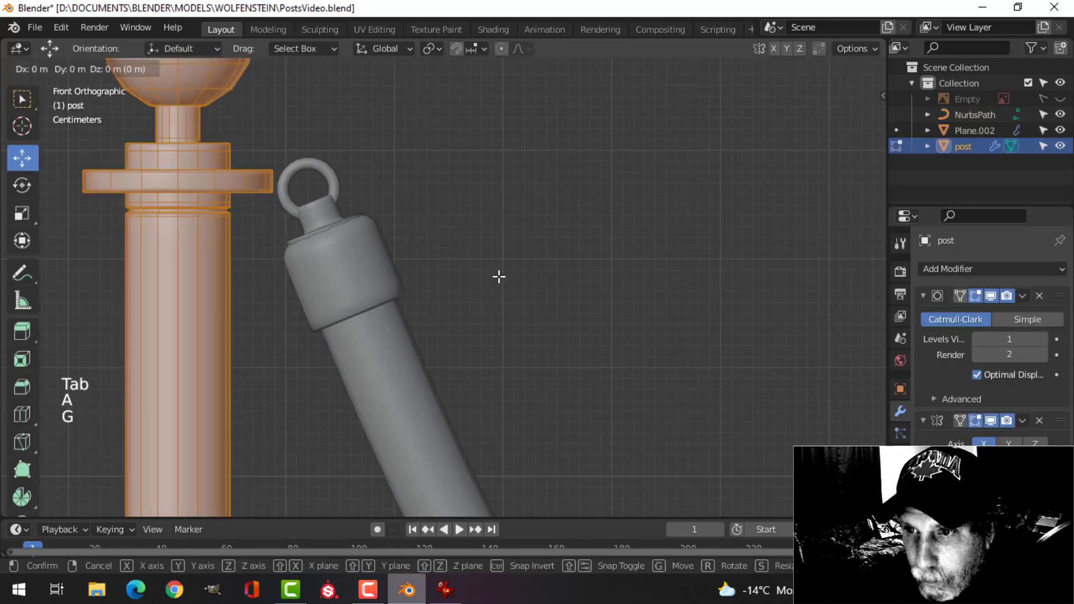
key("x")
left_click(526, 286)
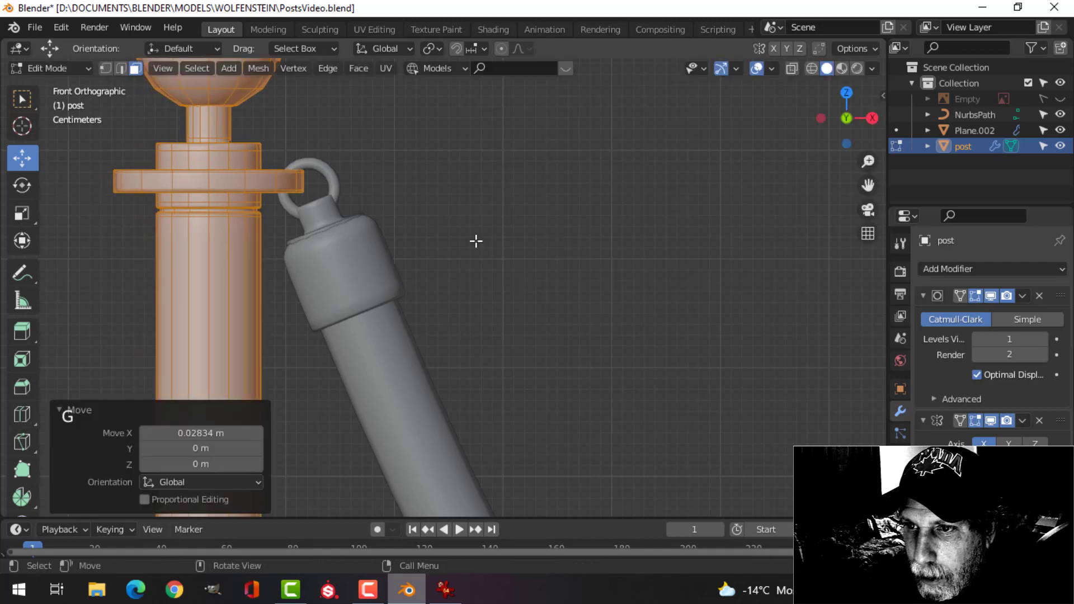
Nudge the post mesh another 0.002 m along X and check how the ring hooks through the flange
middle_click_drag(475, 240, 493, 320)
key("g")
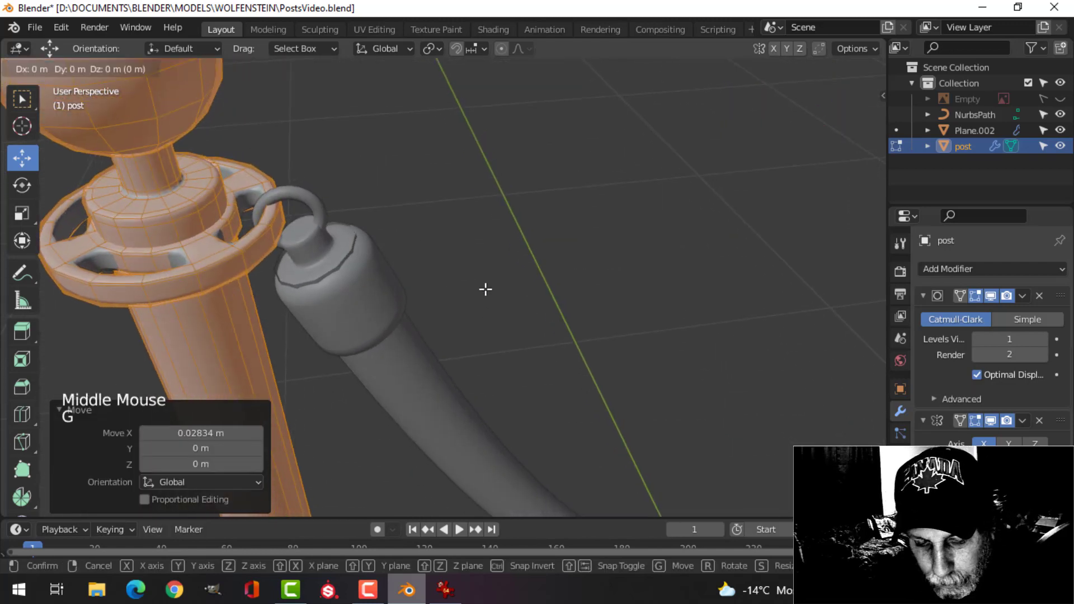
key("x")
left_click(518, 286)
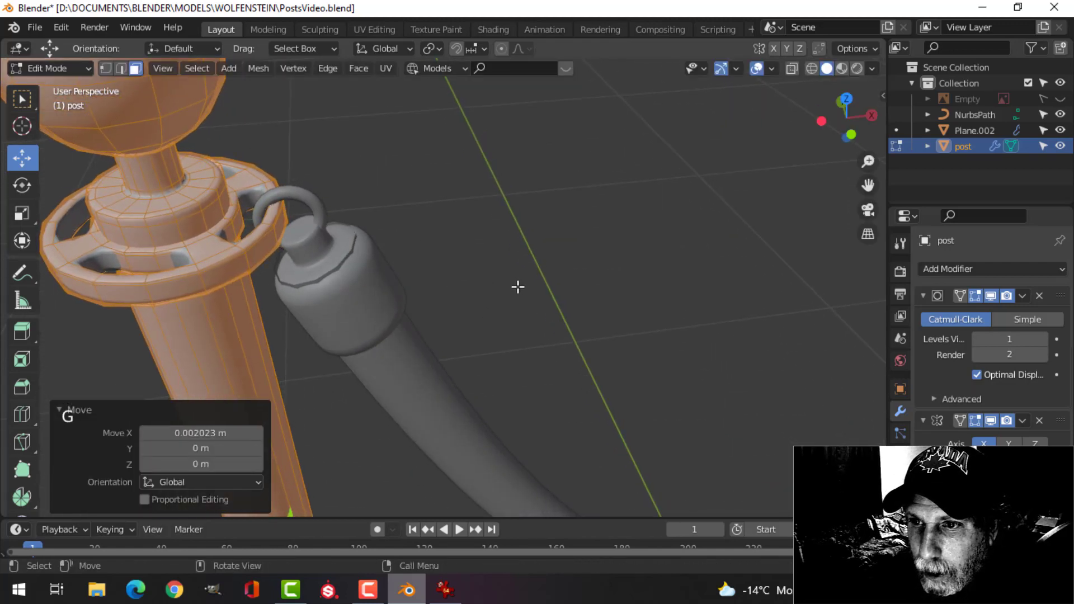
key("Tab")
key("alt+a")
scroll(504, 291, "down", 3)
middle_click_drag(504, 291, 489, 275)
scroll(396, 288, "up", 4)
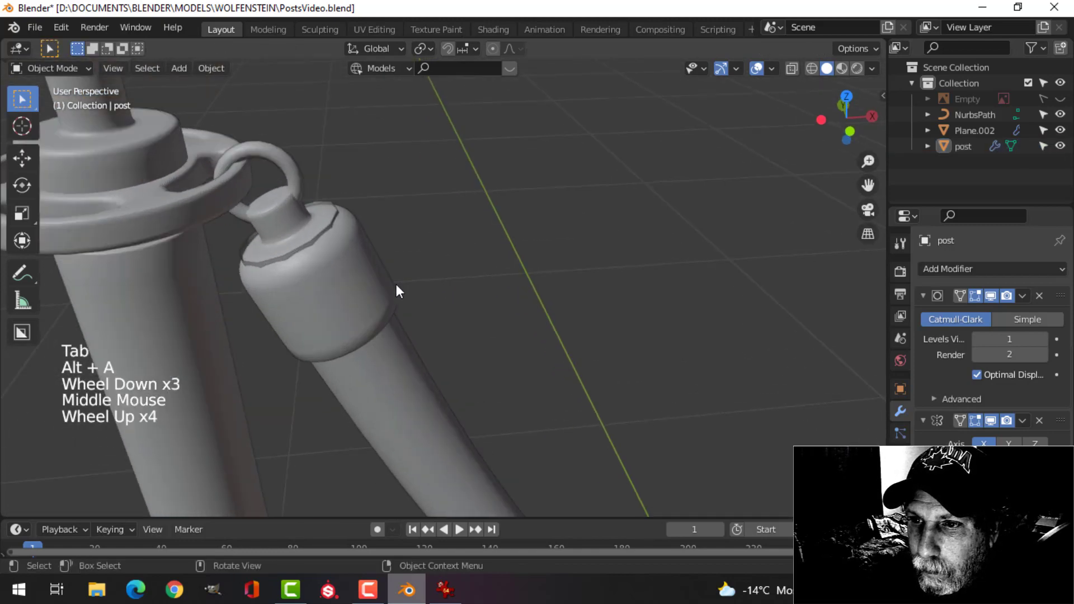
In front view, pull the rope curve's end control point at the -X post down inside its cap
middle_click_drag(396, 288, 461, 262, "shift")
left_click(470, 280)
scroll(498, 306, "up", 2)
scroll(461, 262, "down", 2)
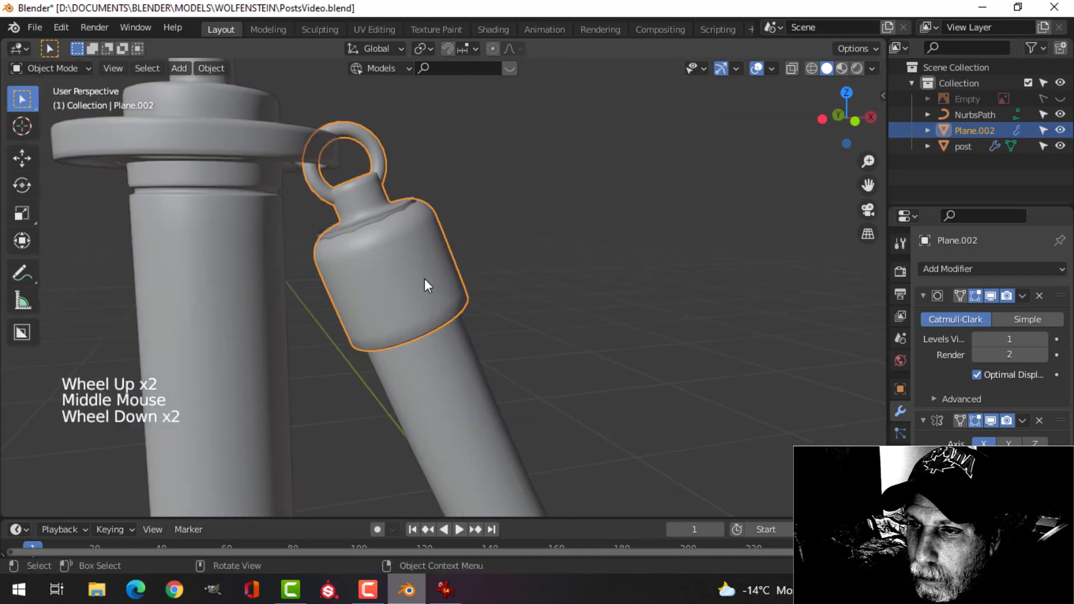
left_click(460, 281)
key("Tab")
key("Tab")
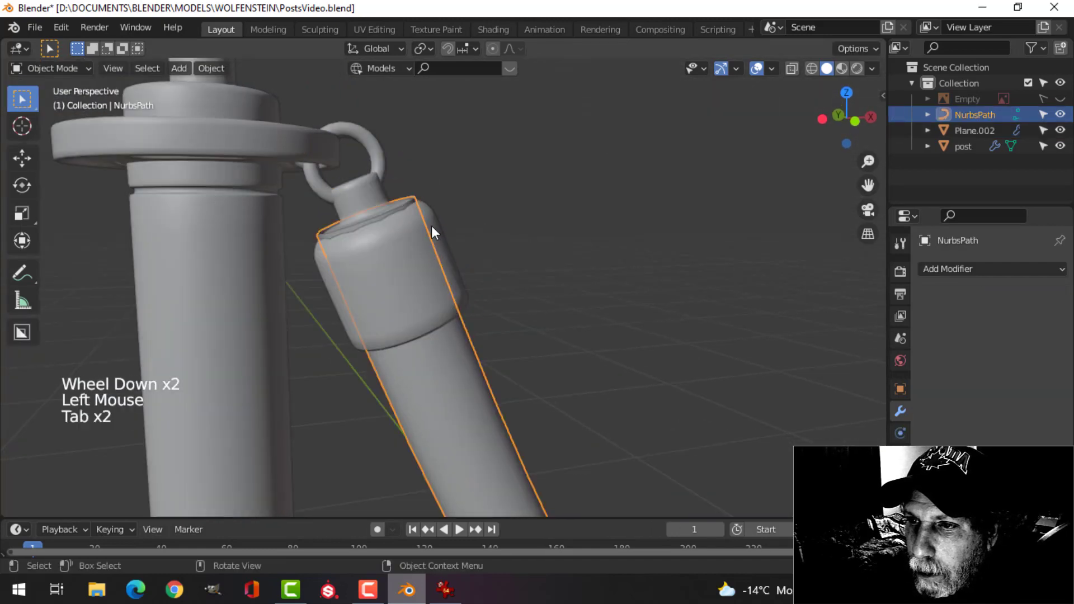
key("Tab")
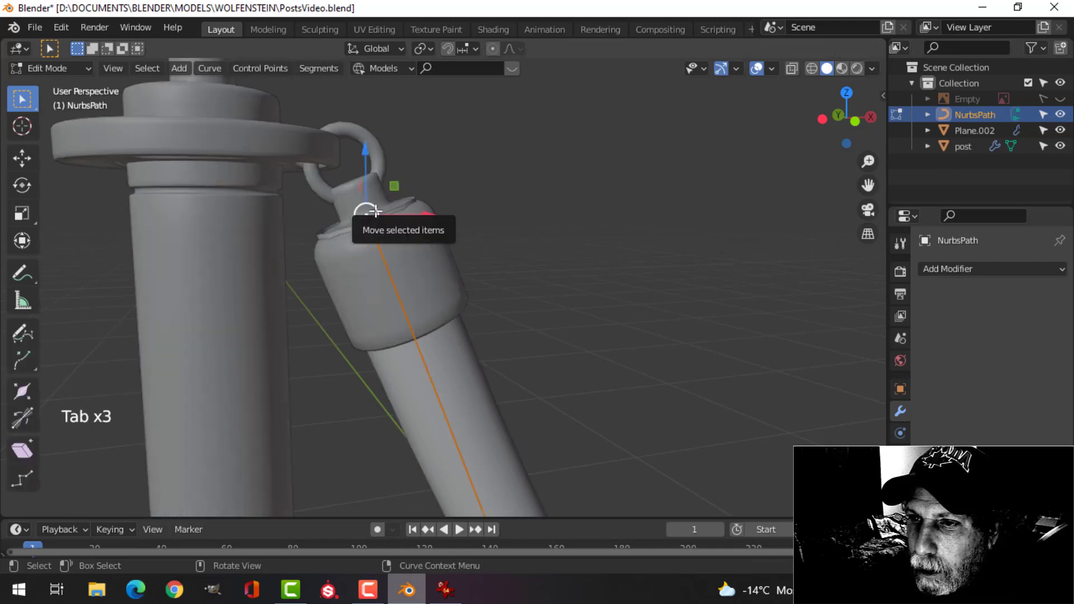
left_click(432, 219)
key("KP_1")
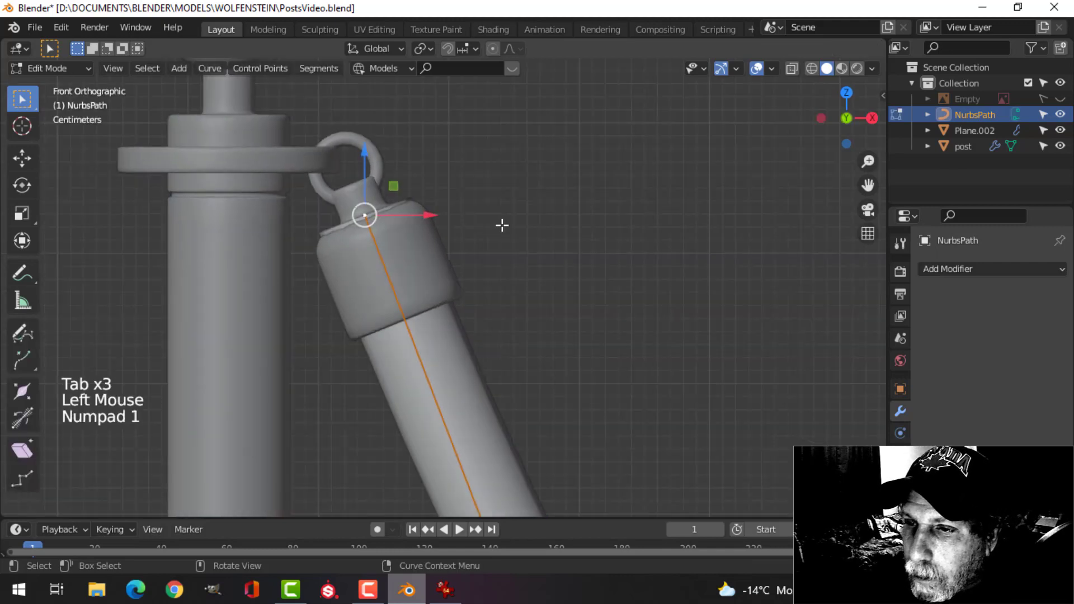
key("g")
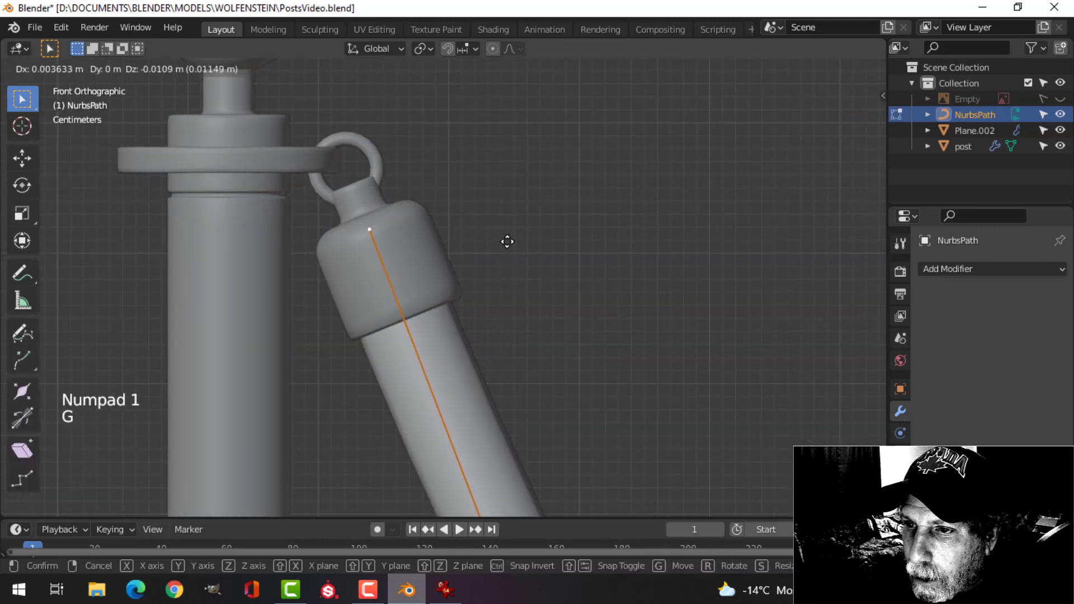
key("Tab")
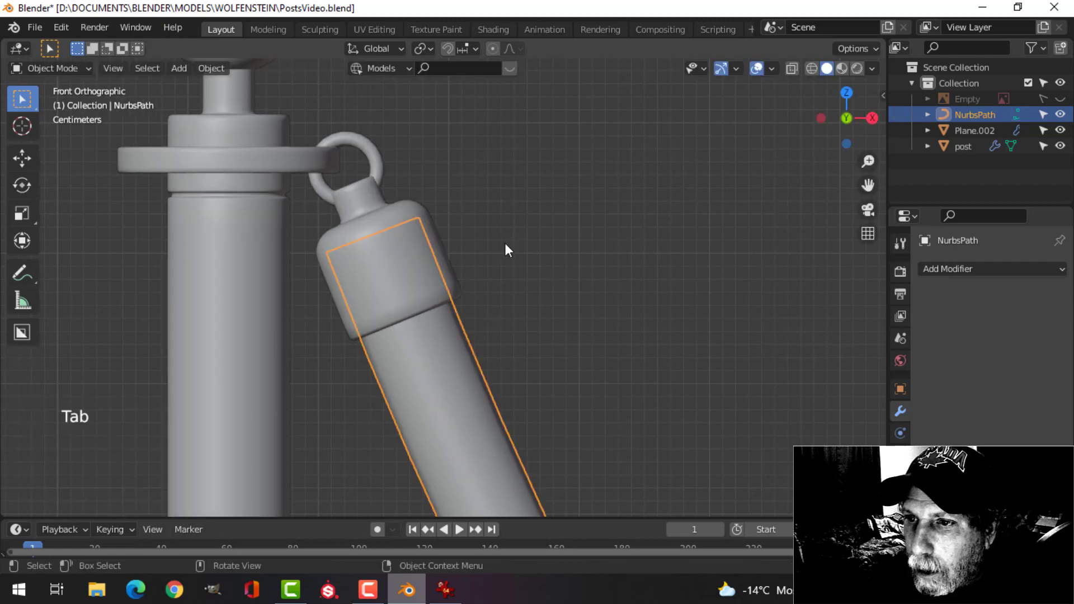
scroll(506, 249, "down", 3)
key("alt+a")
In front view, pull the rope curve's end point at the opposite post about 0.013 m down along the rope into its cap
middle_click_drag(506, 252, 468, 258)
scroll(468, 258, "down", 1)
scroll(467, 257, "down", 4)
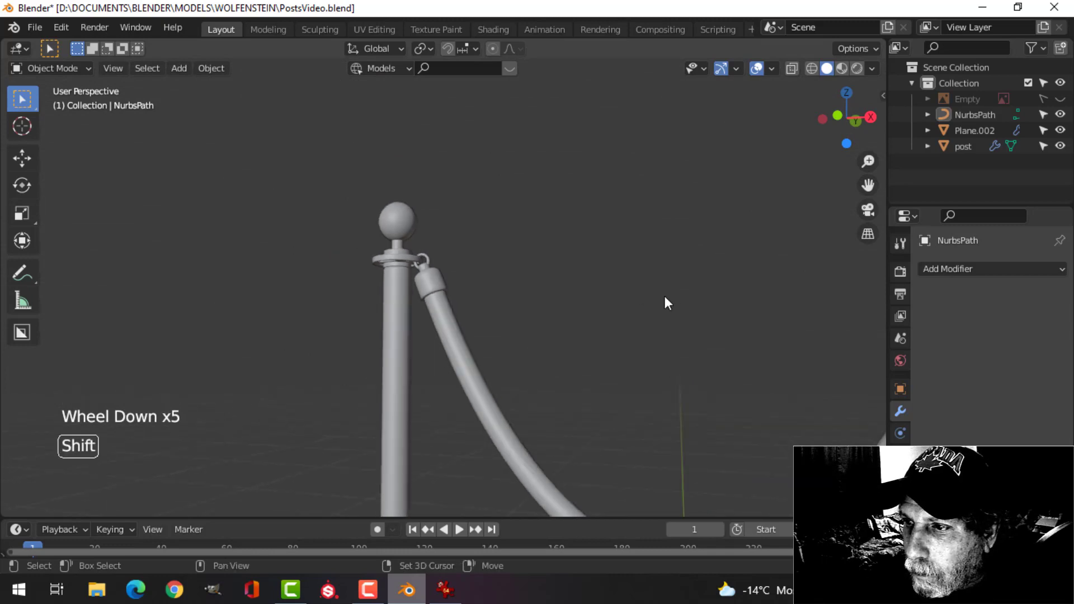
middle_click_drag(664, 300, 509, 240, "shift")
scroll(473, 254, "up", 2)
left_click(509, 239)
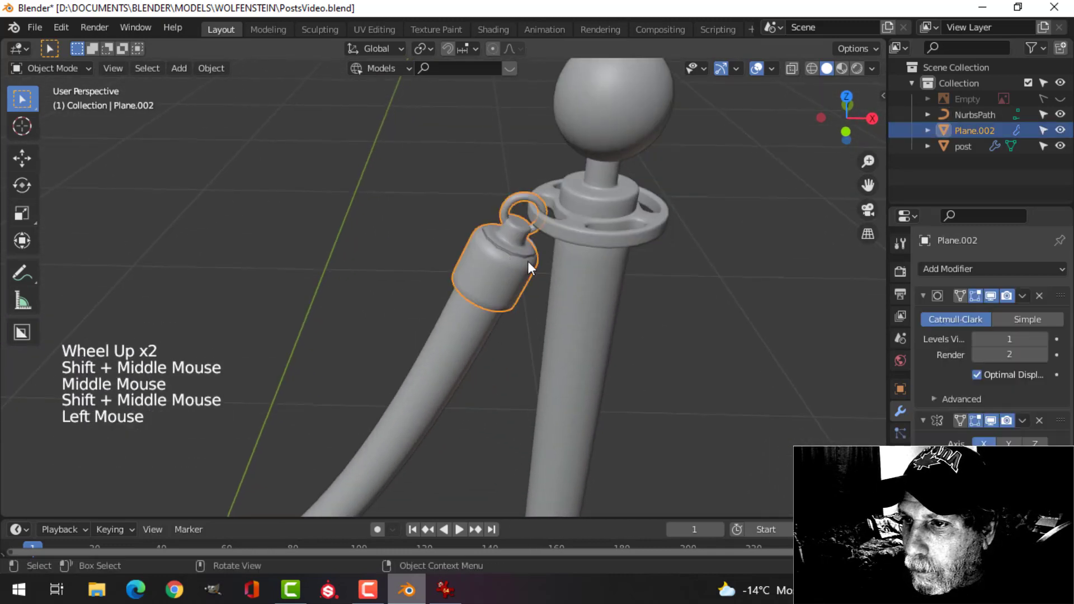
key("Tab")
key("Tab")
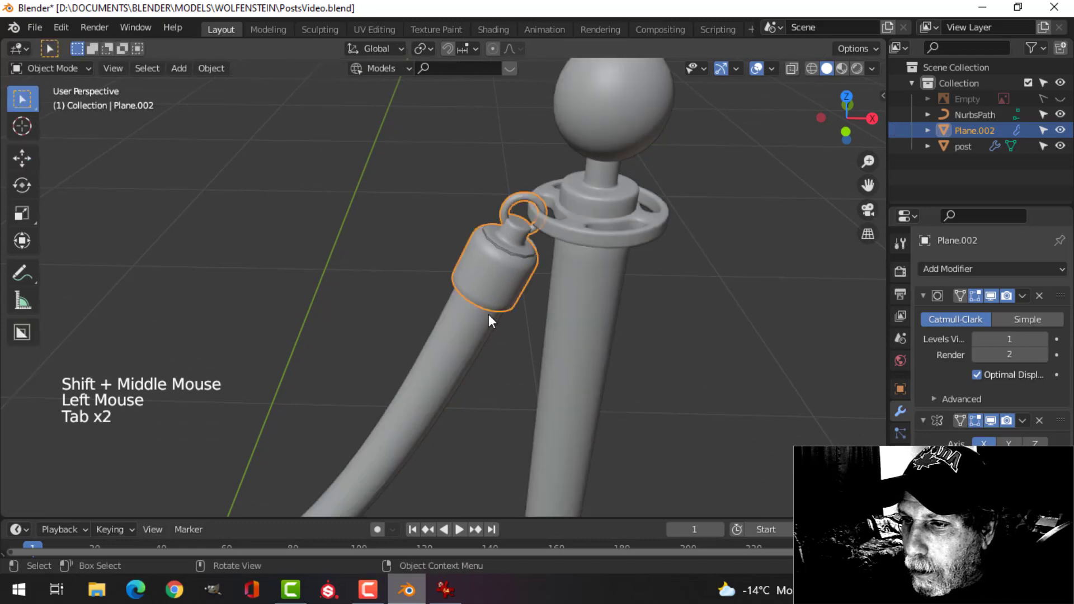
left_click(503, 309)
key("Tab")
left_click(510, 240)
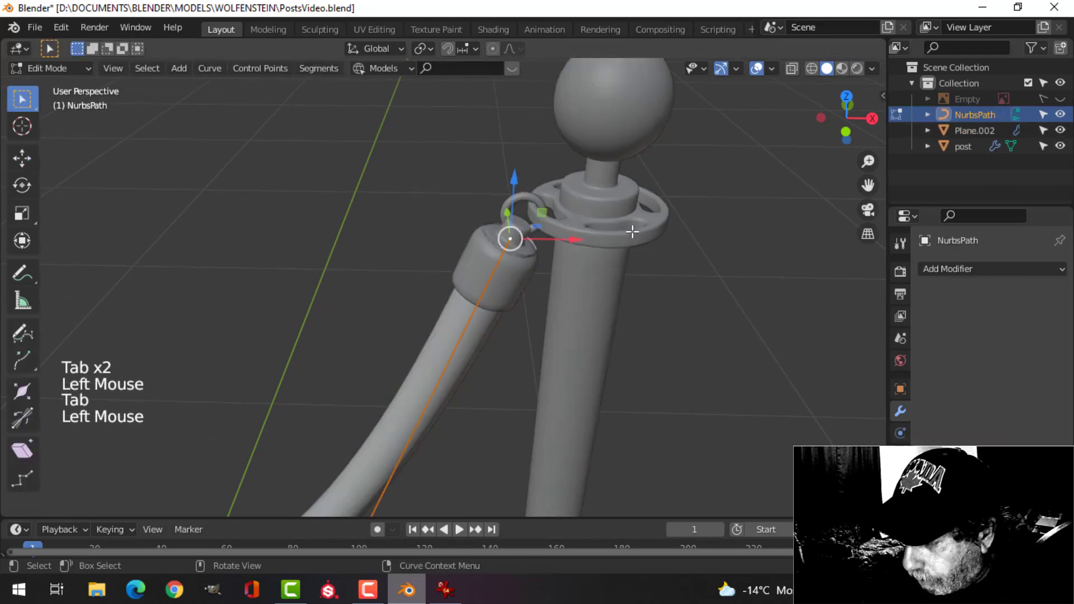
key("KP_1")
scroll(566, 228, "up", 3)
middle_click_drag(566, 227, 588, 297, "shift")
key("g")
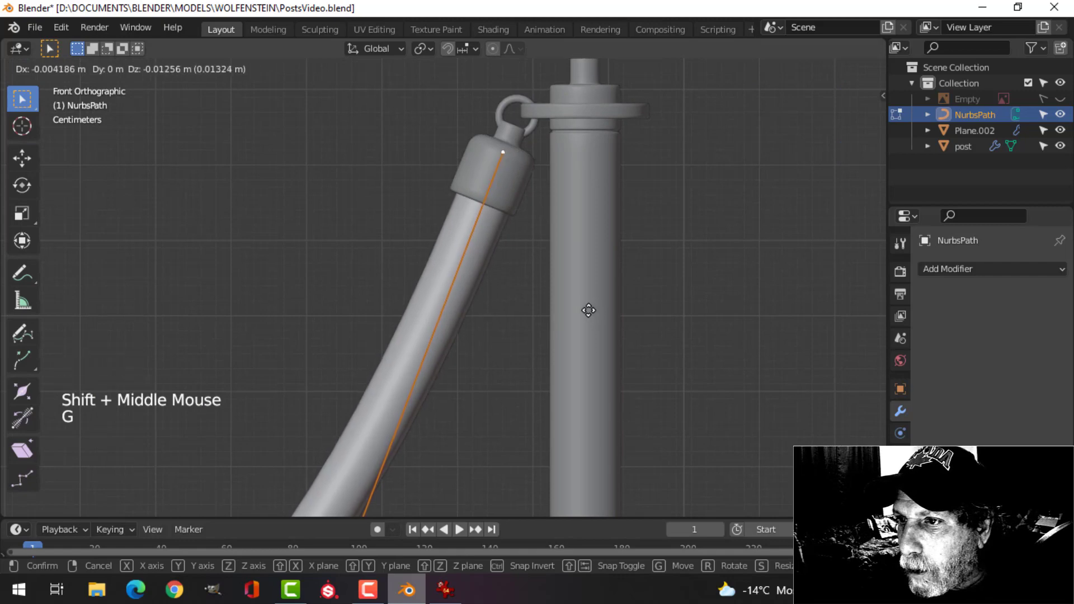
left_click(588, 310)
key("Tab")
Show the whole barrier with the Face Orientation overlay on to check its normals
scroll(573, 270, "down", 2)
scroll(570, 266, "down", 1)
key("alt+a")
middle_click_drag(571, 266, 746, 143)
scroll(439, 330, "down", 3)
scroll(439, 330, "up", 1, "shift")
scroll(462, 272, "down", 2)
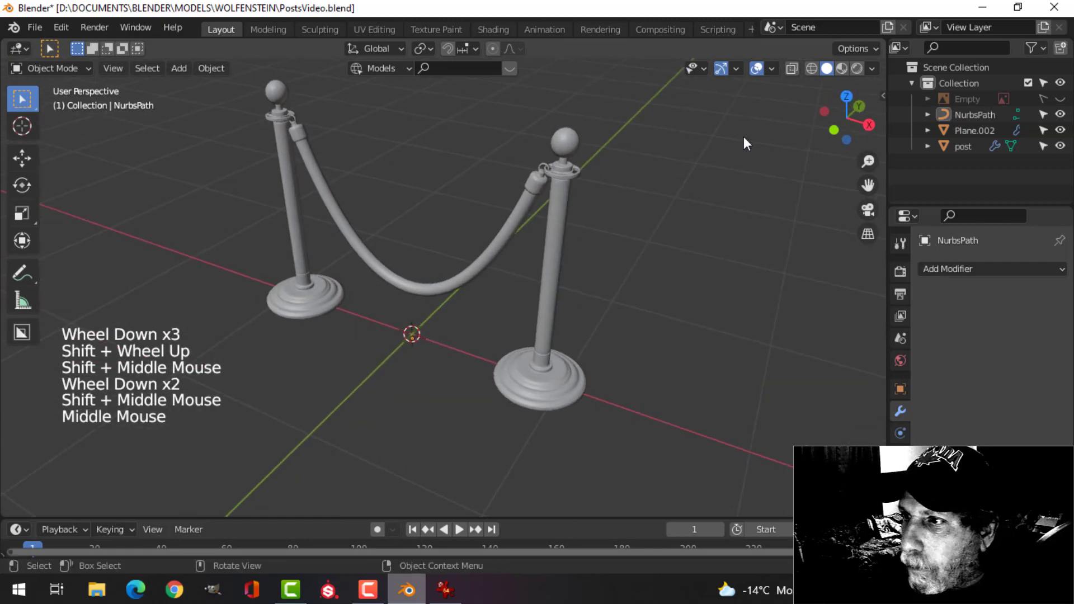
left_click(771, 68)
left_click(727, 351)
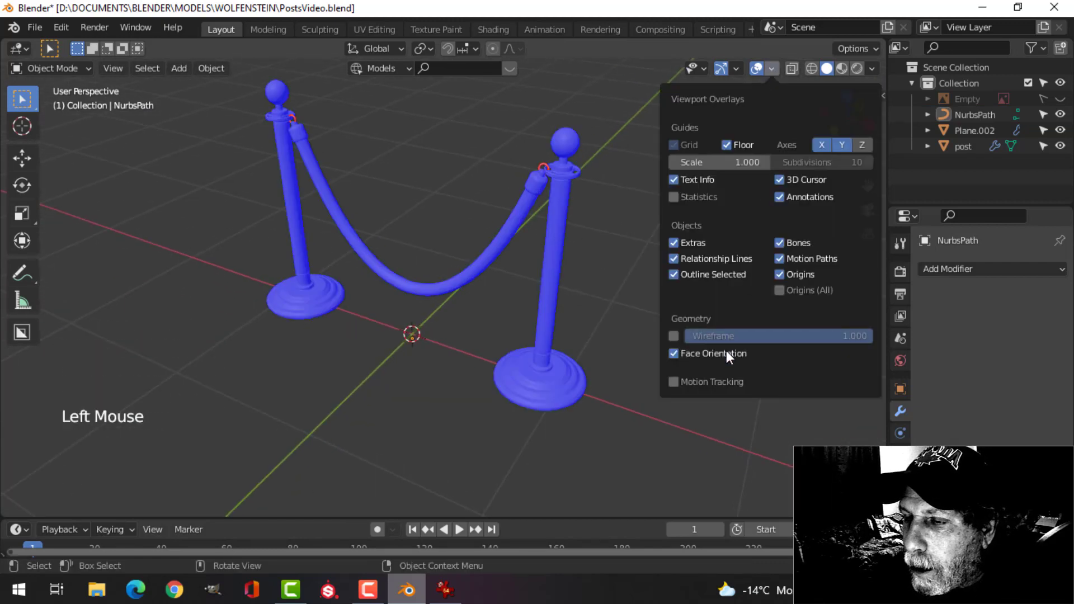
Recalculate the normals of the entire ringed cap mesh to the outside
scroll(589, 195, "up", 3)
middle_click_drag(629, 84, 730, 296, "shift")
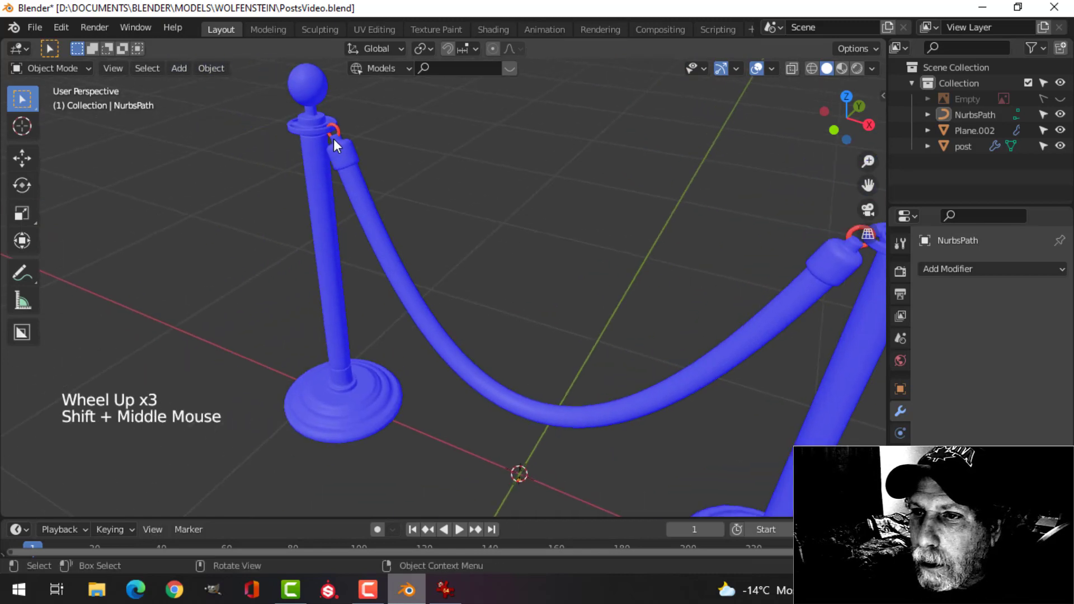
left_click(334, 139)
key("Tab")
key("a")
key("alt+n")
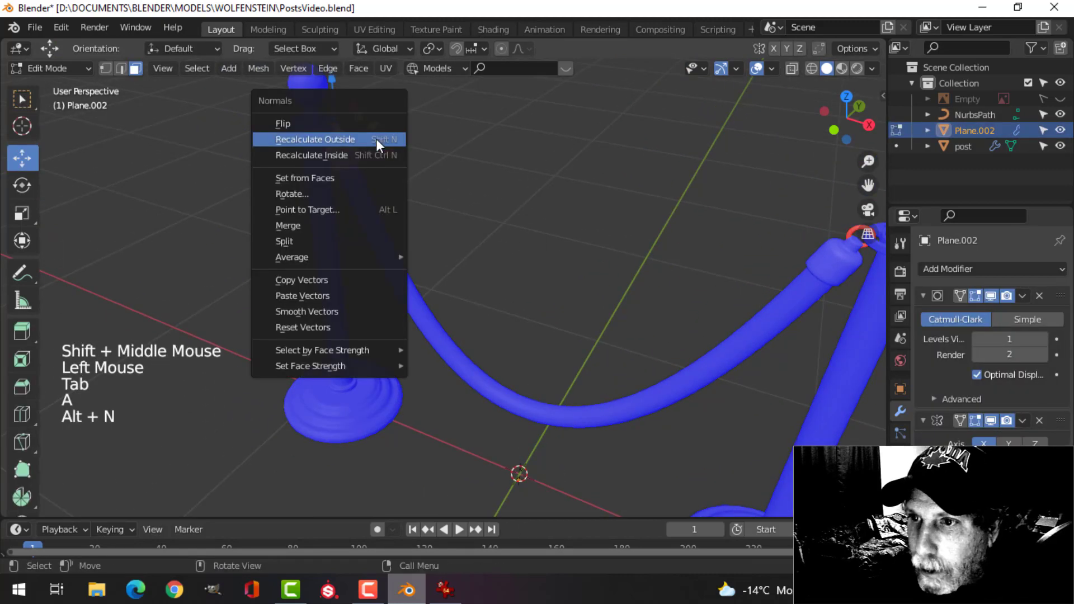
left_click(378, 139)
key("Tab")
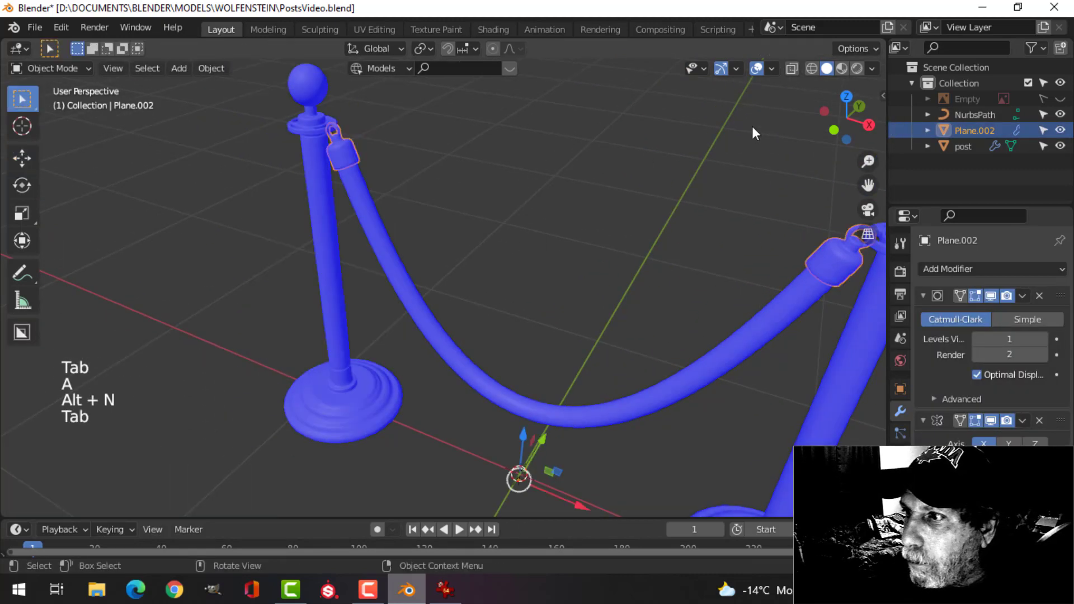
Turn off the Face Orientation overlay, deselect everything and save the file
left_click(772, 68)
left_click(711, 354)
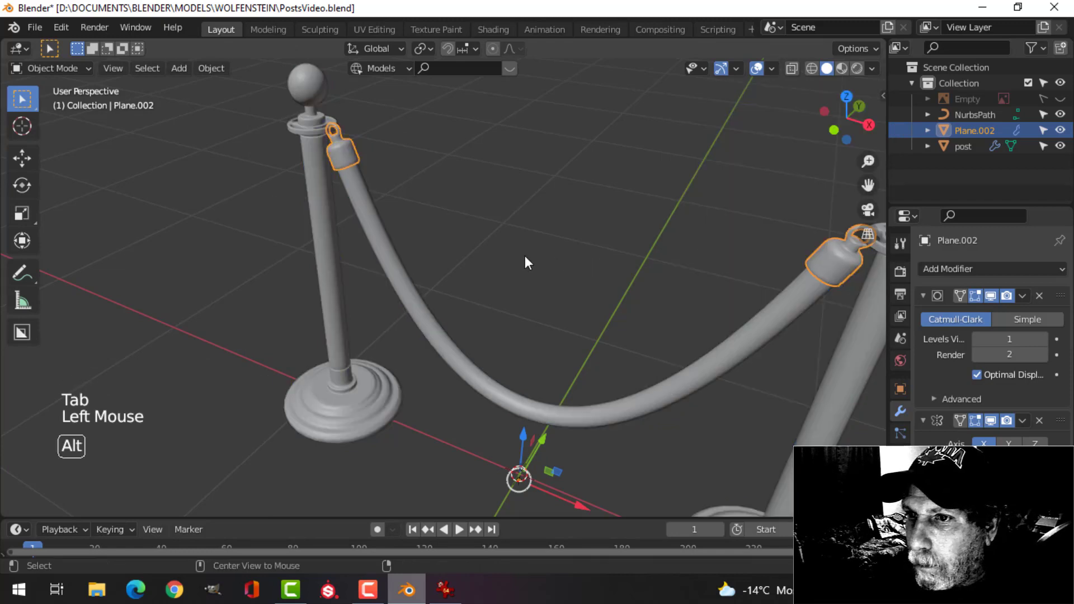
key("alt+a")
scroll(514, 249, "down", 2)
key("ctrl+s")
Turn on Cavity in the solid viewport shading to bring out the edges of the posts, caps and rope
middle_click_drag(570, 245, 714, 132, "shift")
left_click(871, 68)
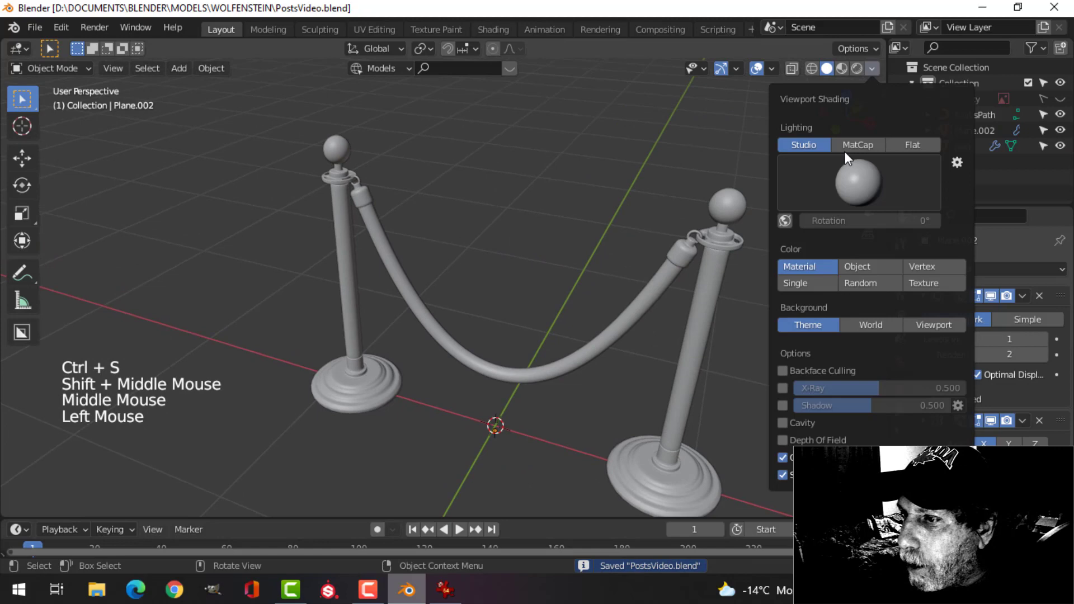
left_click(783, 423)
scroll(665, 293, "up", 3)
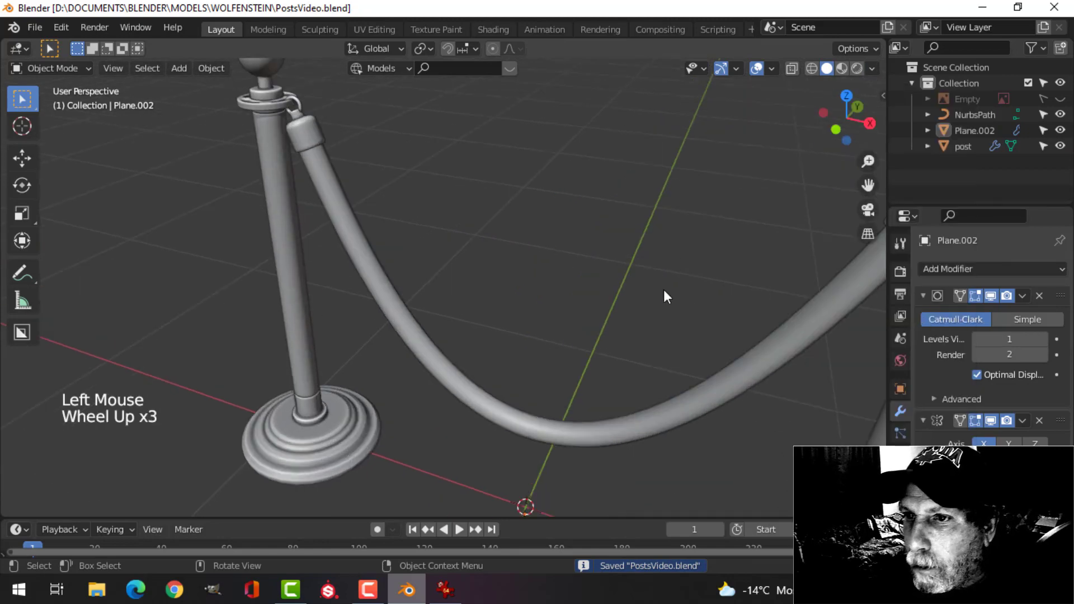
middle_click_drag(474, 224, 447, 267)
scroll(496, 244, "up", 2)
scroll(495, 243, "down", 2)
middle_click_drag(447, 266, 530, 231)
middle_click_drag(531, 231, 353, 165, "shift")
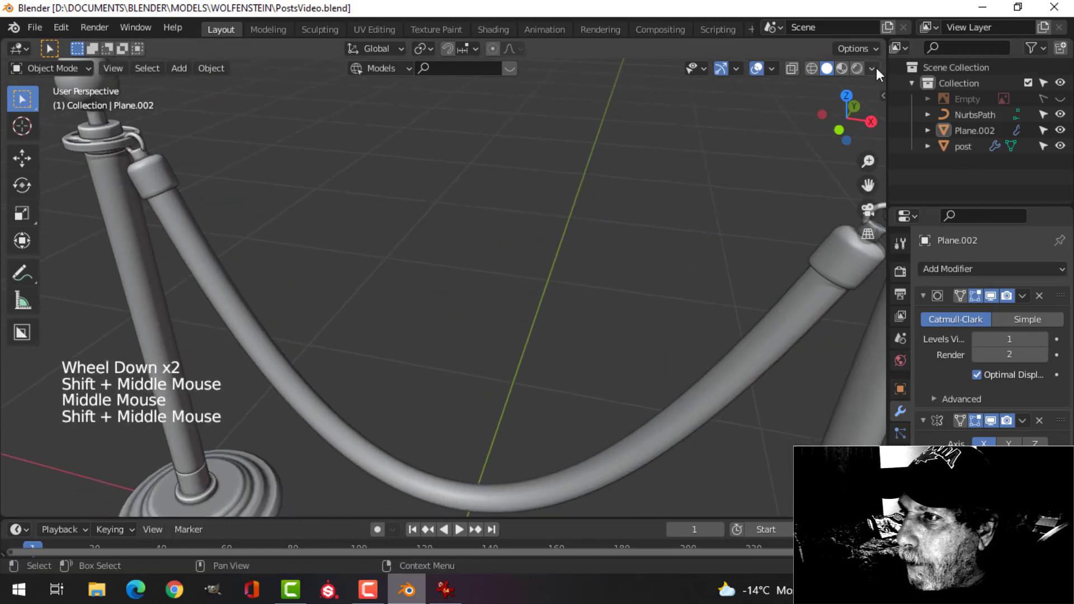
Switch the viewport lighting to MatCap and choose the multicoloured reflective metal matcap
left_click(873, 68)
left_click(856, 147)
left_click(855, 173)
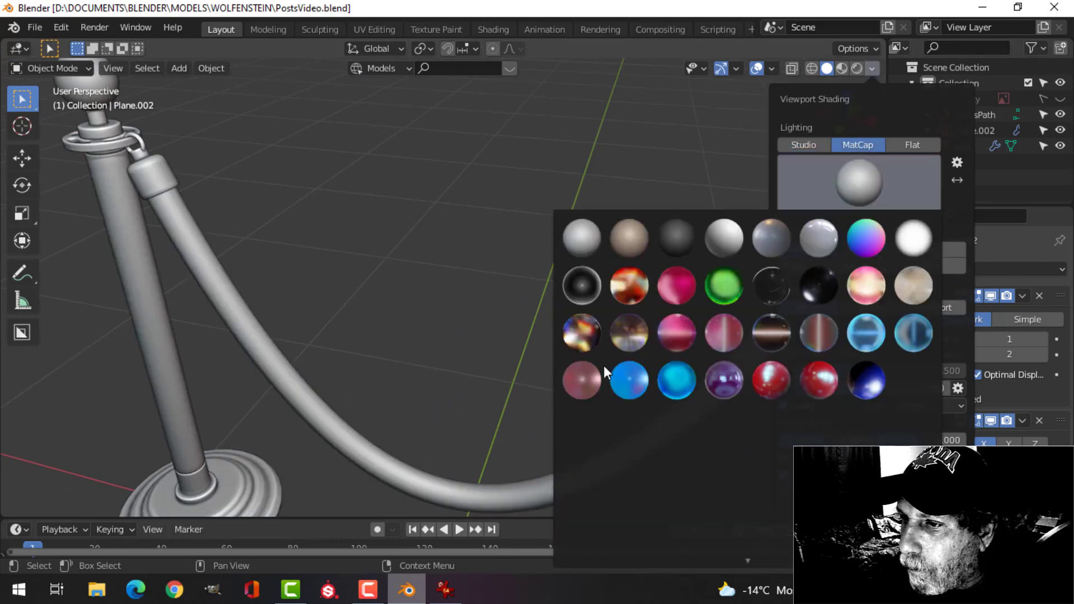
left_click(582, 333)
scroll(579, 374, "down", 5)
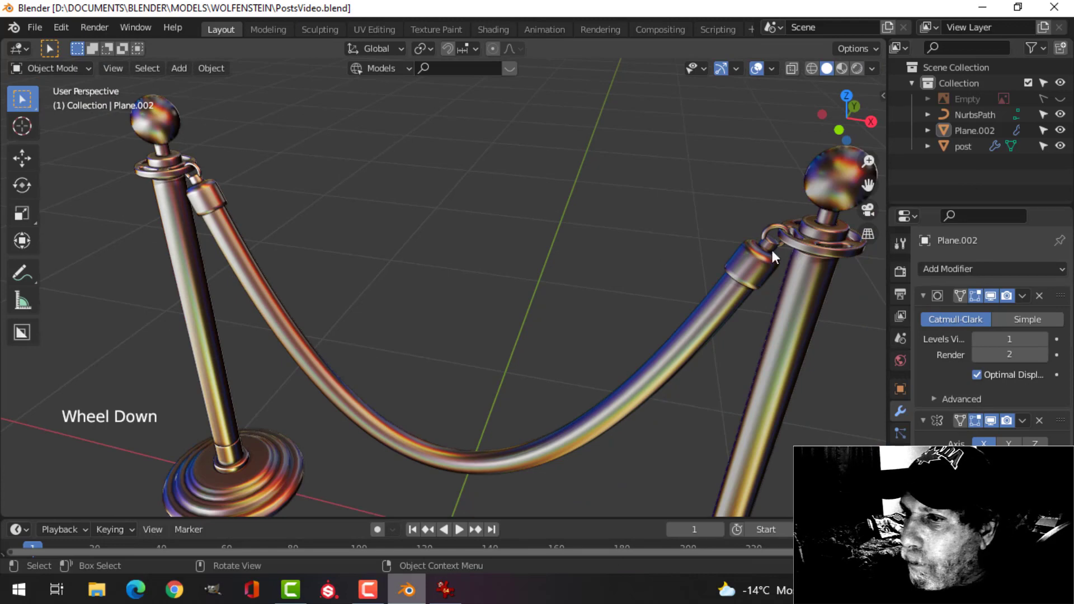
Examine the barrier's posts, rope and ringed end caps from several angles under the metallic matcap
scroll(772, 256, "down", 2)
middle_click_drag(569, 384, 695, 276, "shift")
scroll(533, 347, "up", 2)
middle_click_drag(532, 348, 710, 292, "shift")
scroll(584, 341, "up", 2)
scroll(584, 341, "up", 1)
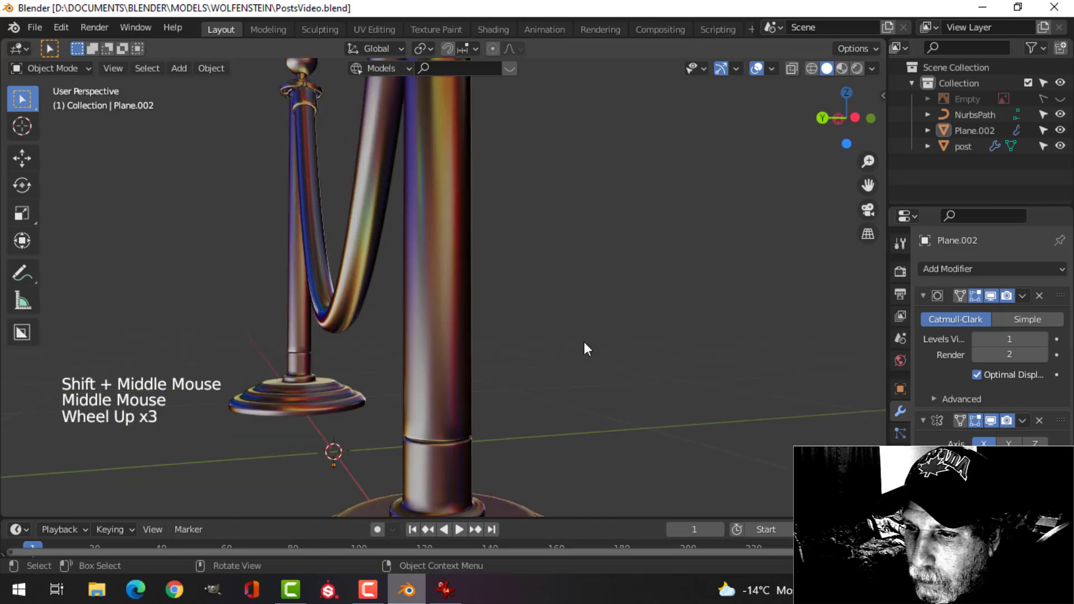
scroll(584, 341, "down", 4)
middle_click_drag(628, 333, 567, 329)
scroll(590, 316, "down", 2)
scroll(590, 317, "up", 1, "shift")
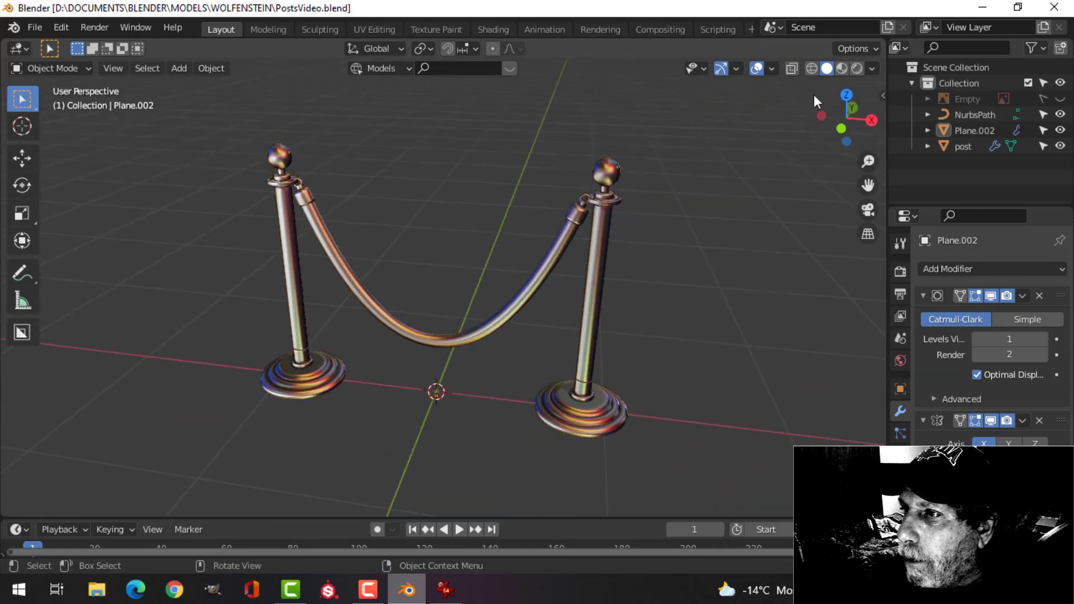
scroll(602, 218, "down", 1)
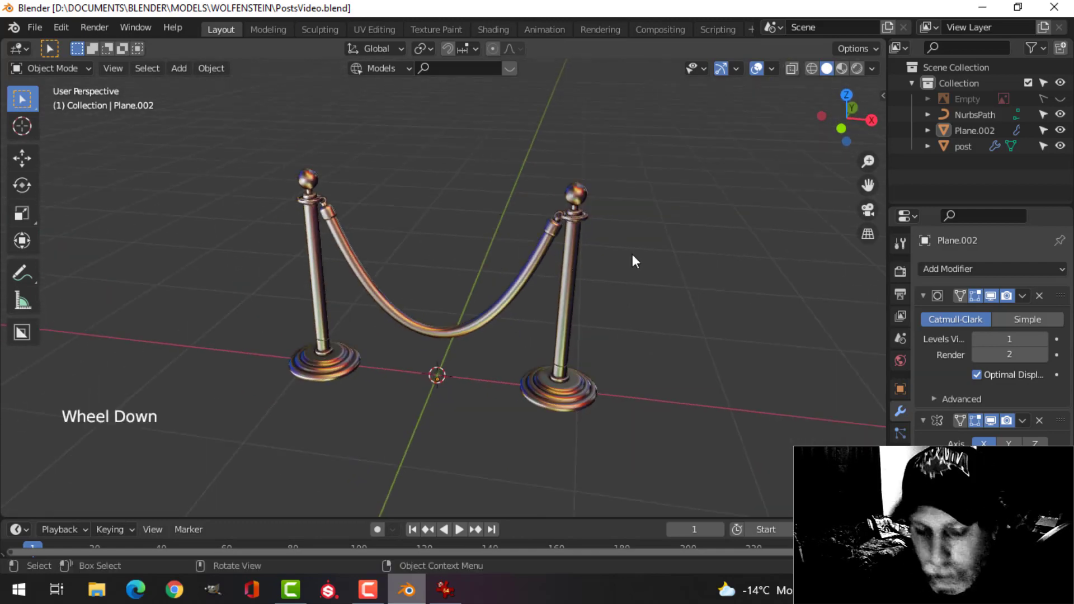
Save the file and copy the posts, rope and end caps to the clipboard
key("ctrl+s")
scroll(641, 255, "down", 1)
key("a")
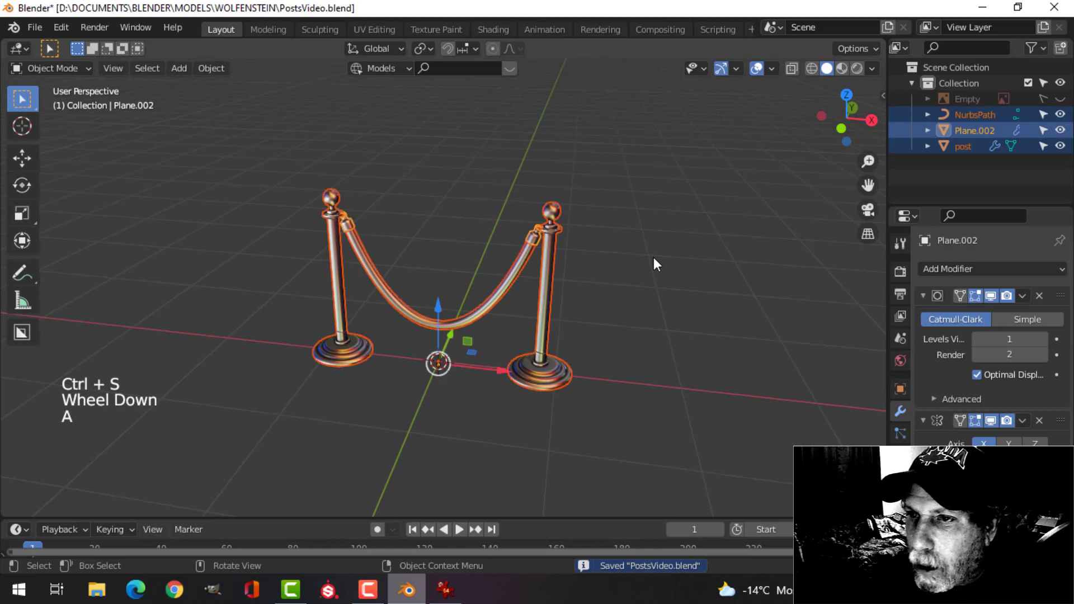
key("ctrl+s")
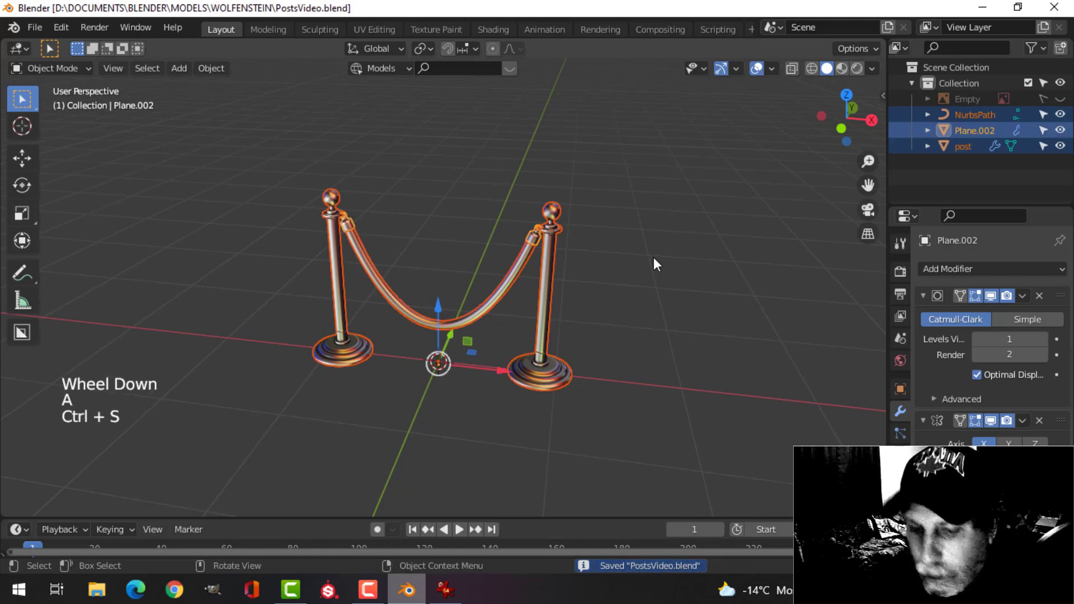
key("ctrl+c")
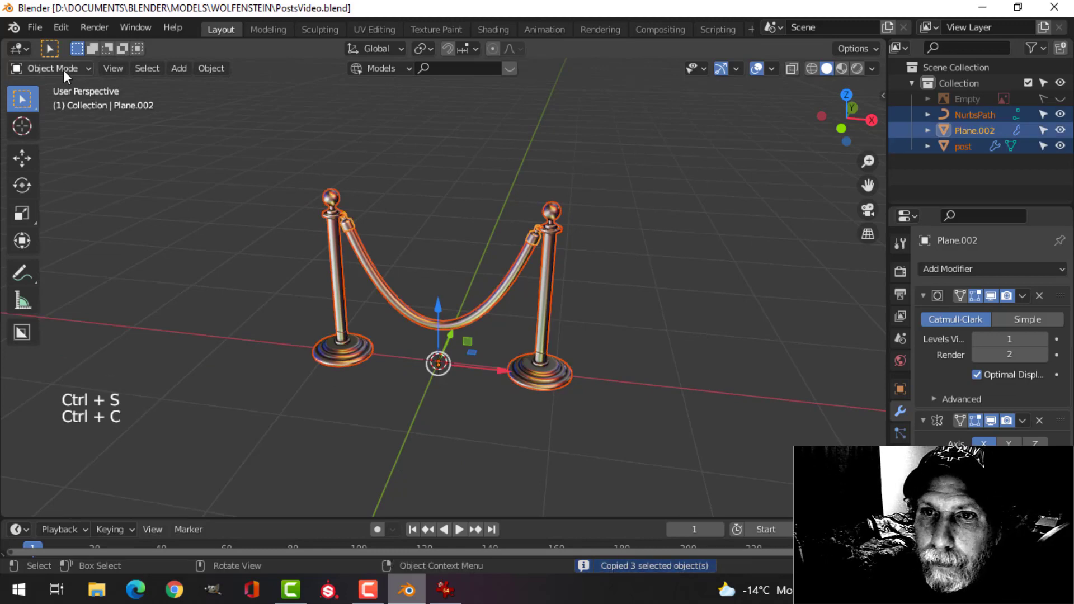
Open WOLFENSTEIN PART4.blend and move the pasted barrier about -0.064 m in X and -0.01 m in Z, then deselect everything
left_click(34, 29)
mouse_move(76, 72)
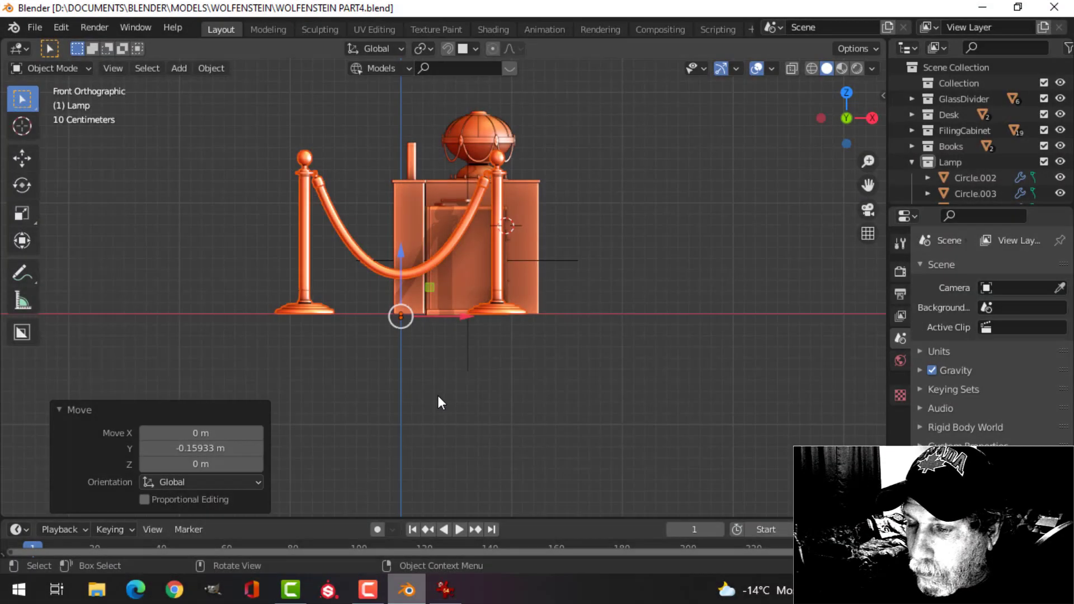
scroll(438, 395, "up", 2)
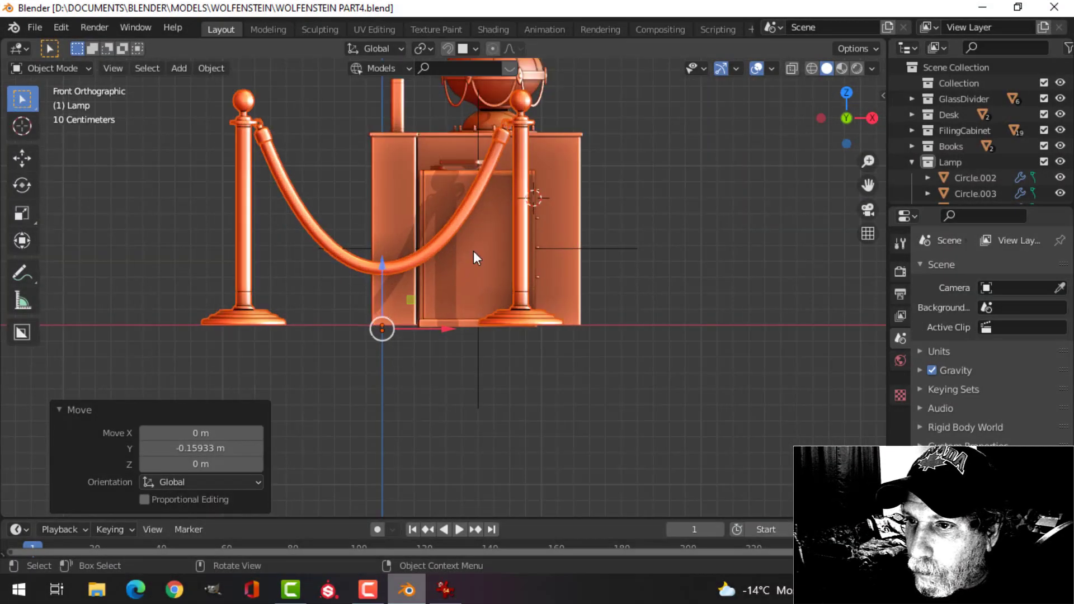
left_click_drag(442, 329, 429, 330)
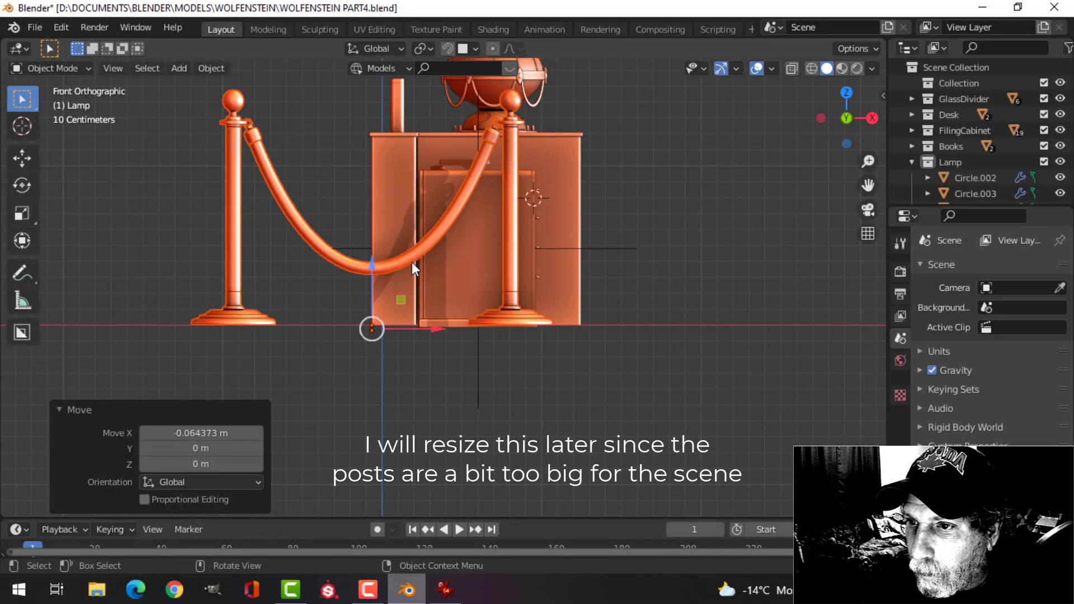
left_click_drag(375, 263, 376, 265)
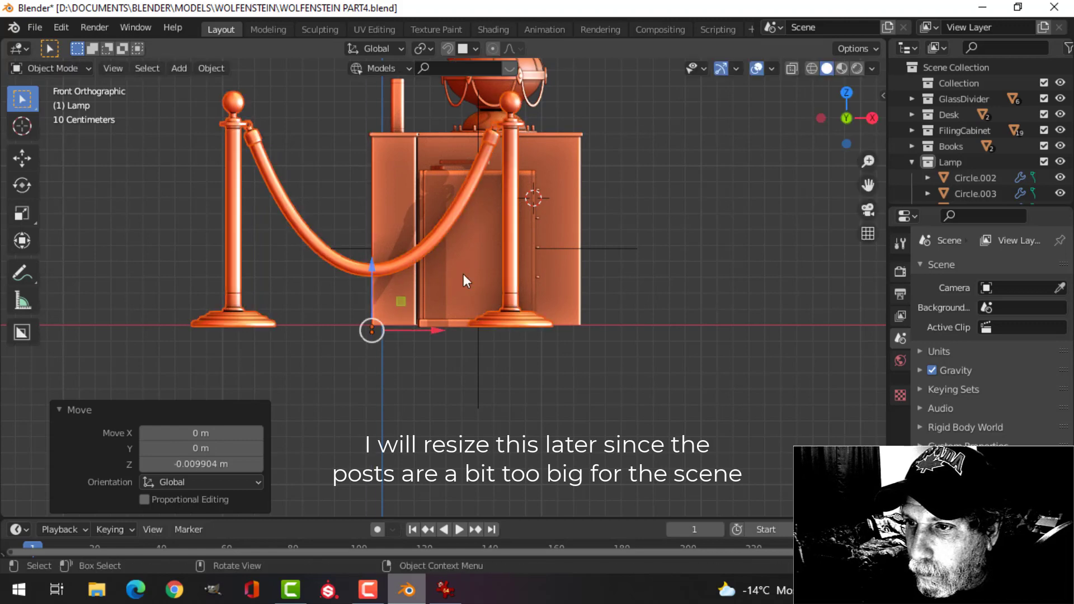
left_click(690, 244)
Show the desk scene in perspective and hide the viewport gizmos and overlays
middle_click_drag(690, 245, 518, 324)
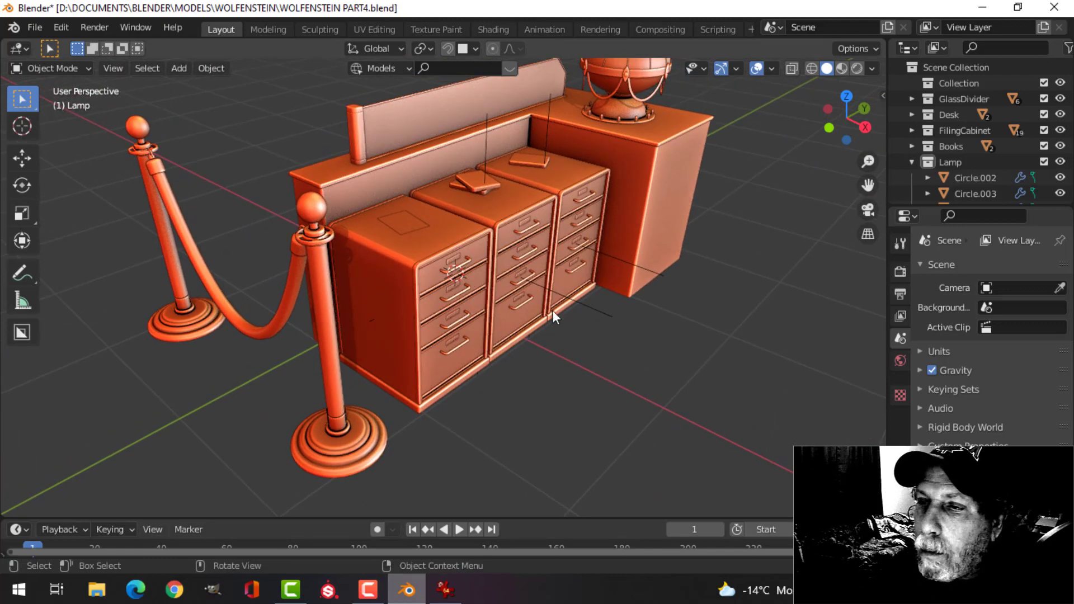
left_click(715, 70)
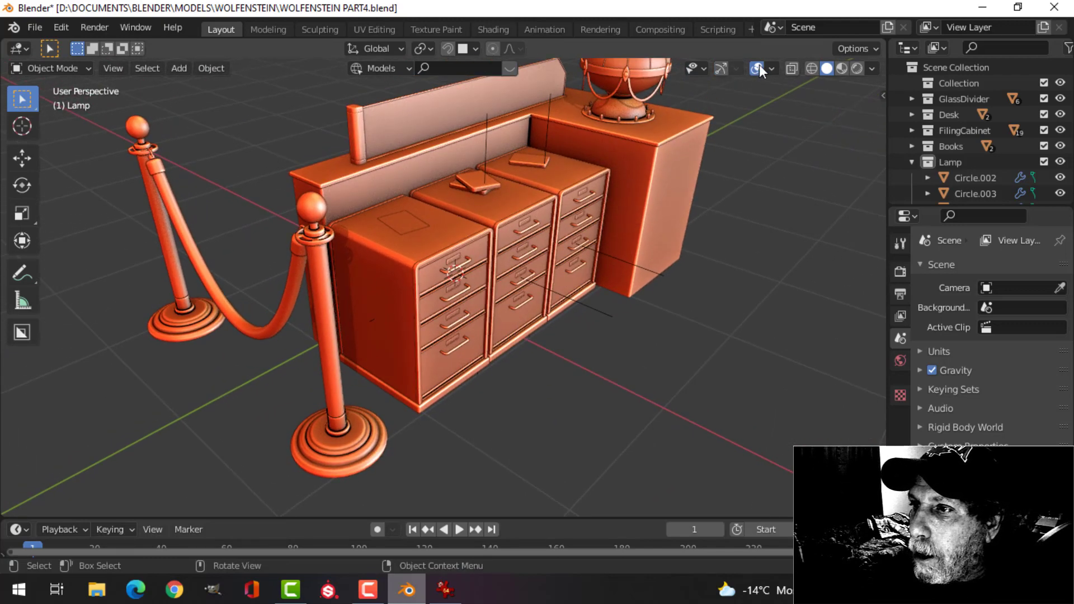
left_click(758, 69)
Examine the barrier beside the desk, filing cabinets and lamp from several angles, comparing it with the Wolfenstein reference screenshot in IrfanView
scroll(681, 251, "down", 3)
middle_click_drag(681, 251, 495, 296)
scroll(421, 295, "up", 4)
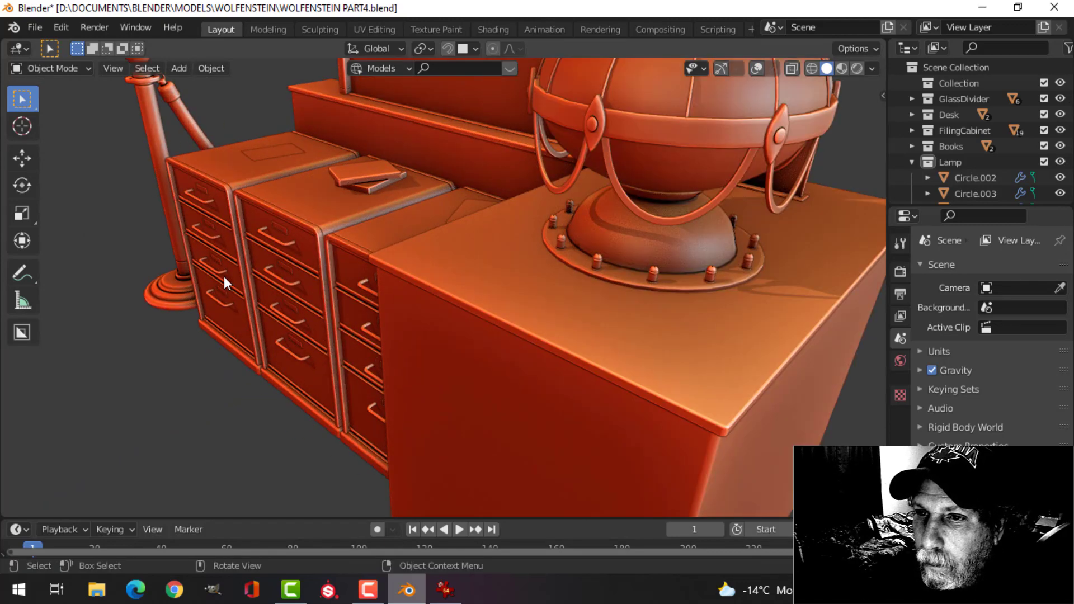
middle_click_drag(224, 276, 429, 289)
scroll(394, 281, "down", 1)
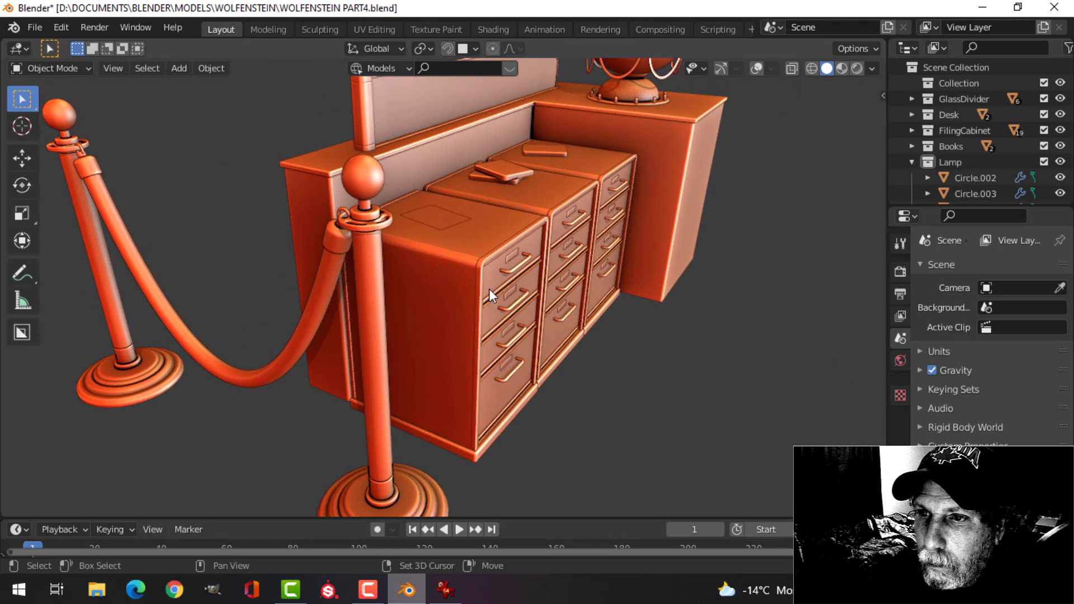
middle_click_drag(579, 272, 520, 270)
scroll(531, 280, "down", 1)
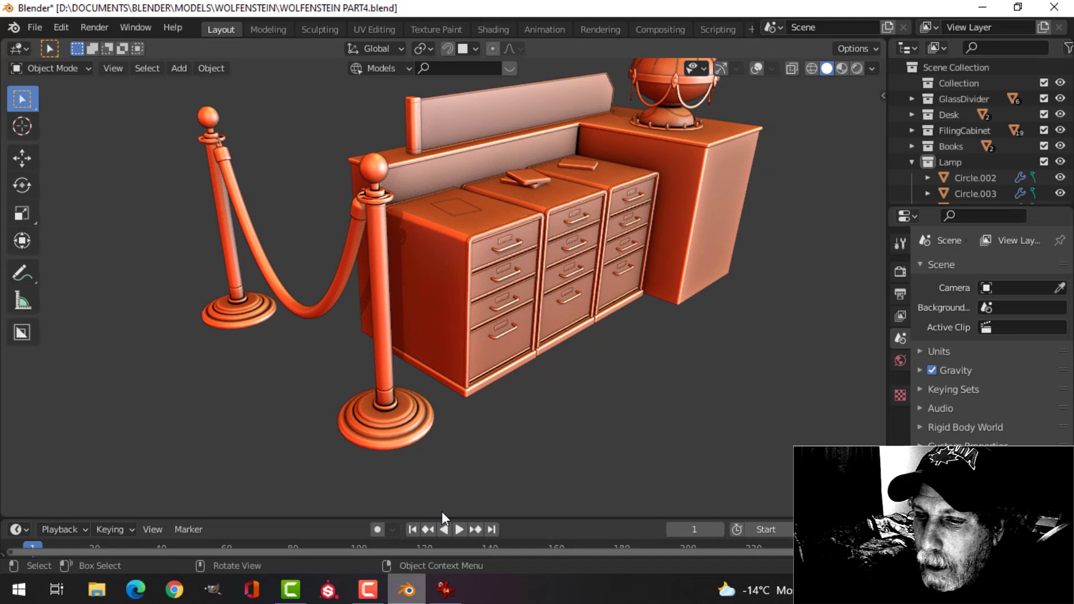
left_click(446, 588)
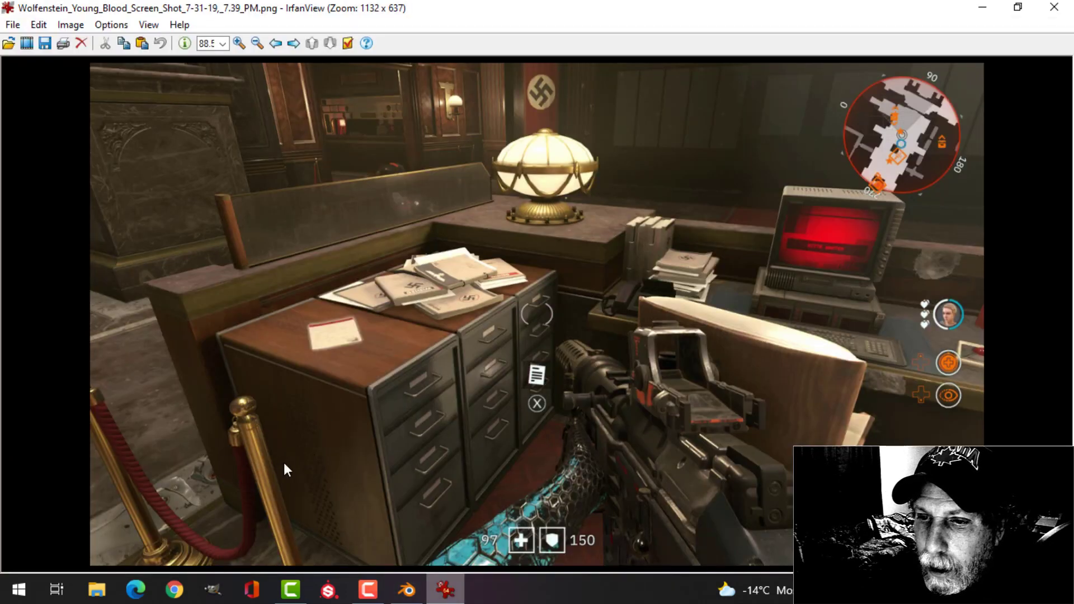
left_click(406, 590)
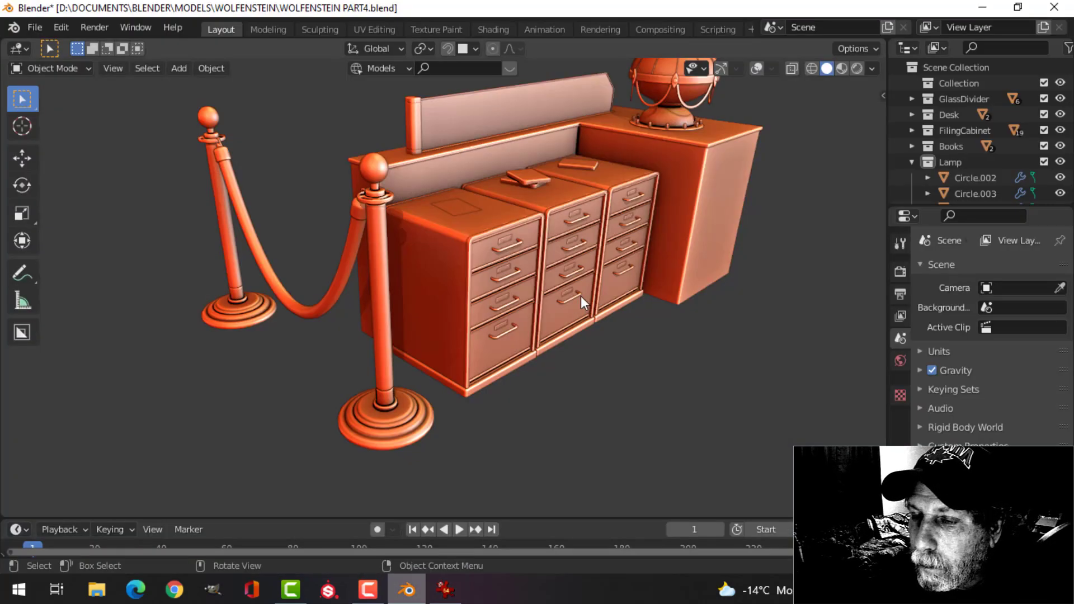
middle_click_drag(581, 296, 558, 280)
middle_click_drag(635, 254, 599, 280)
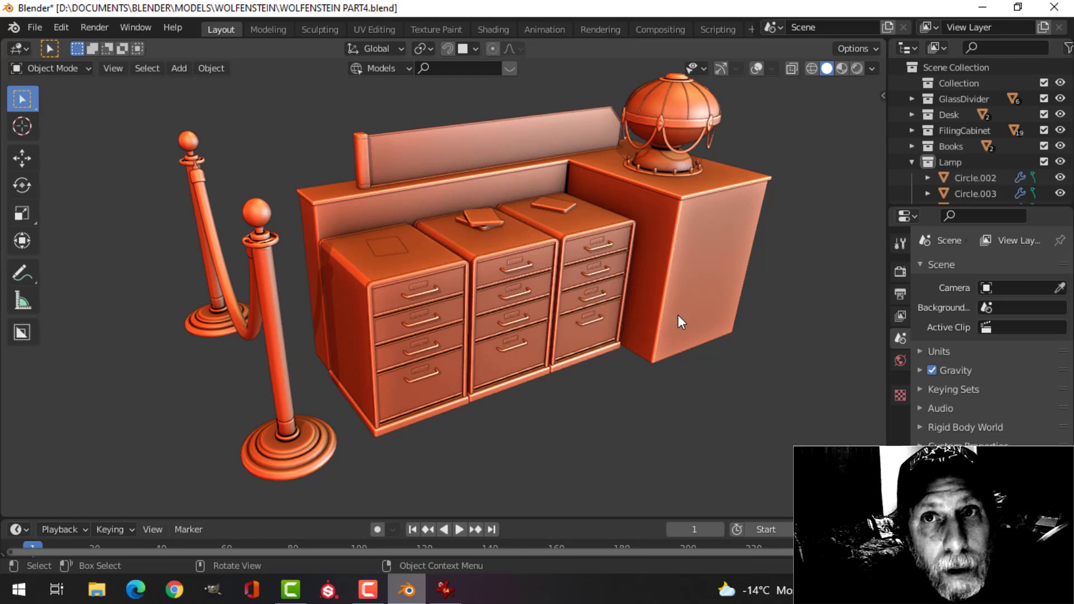
middle_click_drag(527, 304, 483, 297)
middle_click_drag(559, 283, 598, 287)
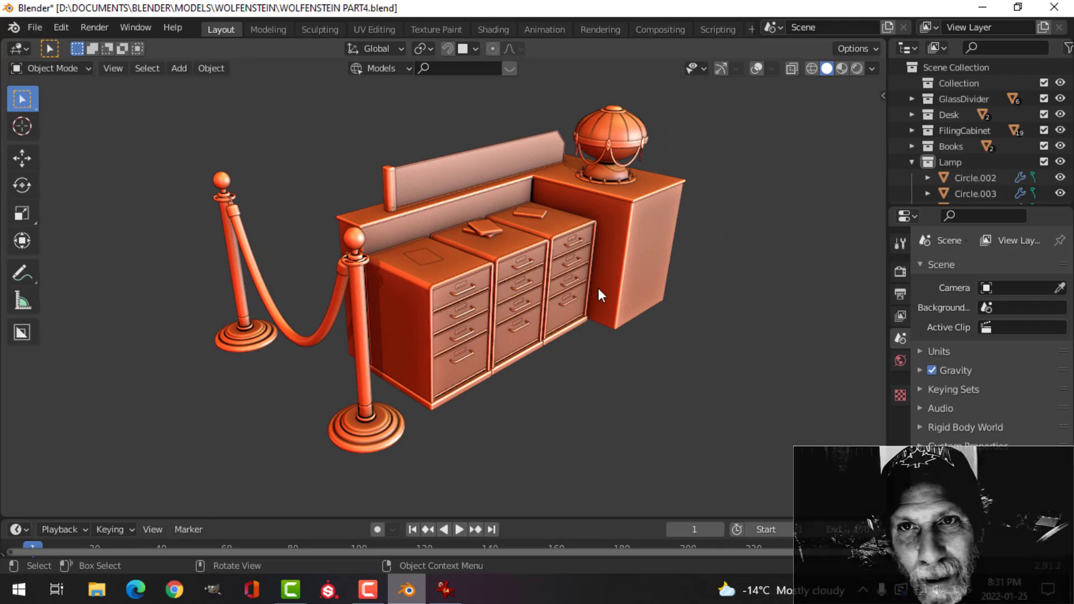